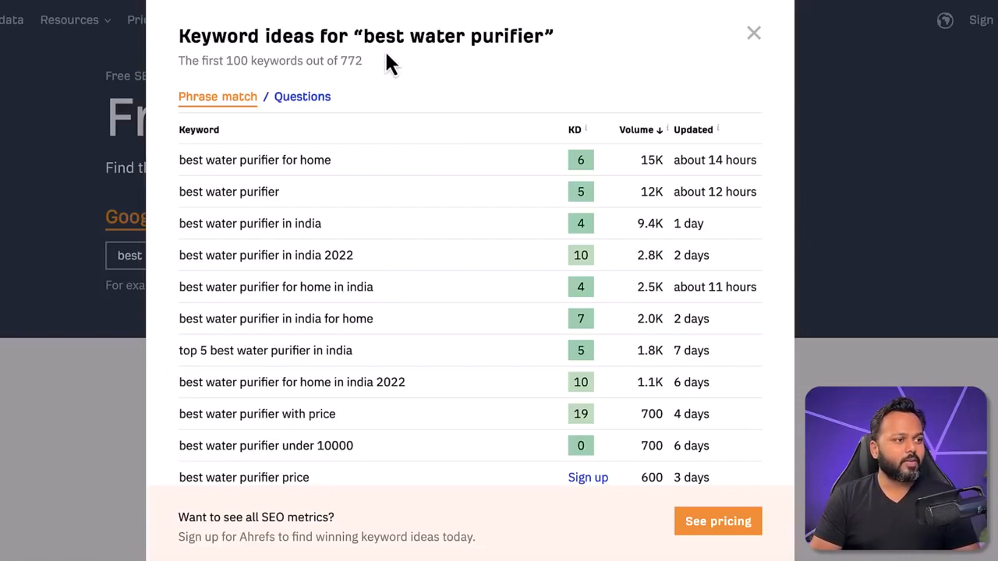
Step: Review the keyword ideas for "best water purifier", checking the volume and keyword difficulty of "best water purifier for home"
left_click_drag(364, 36, 545, 37)
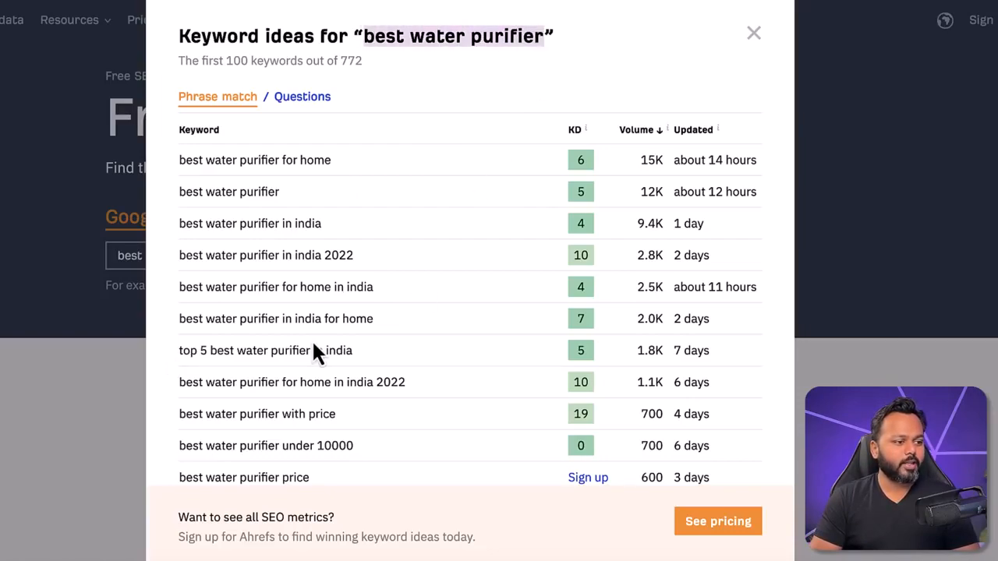
left_click_drag(362, 449, 179, 163)
left_click(180, 164)
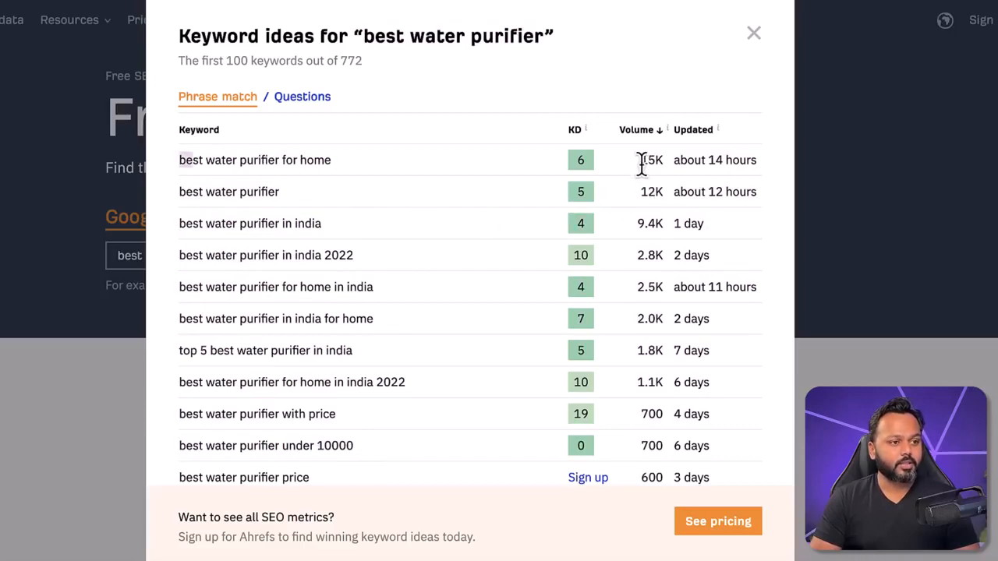
left_click_drag(641, 160, 661, 160)
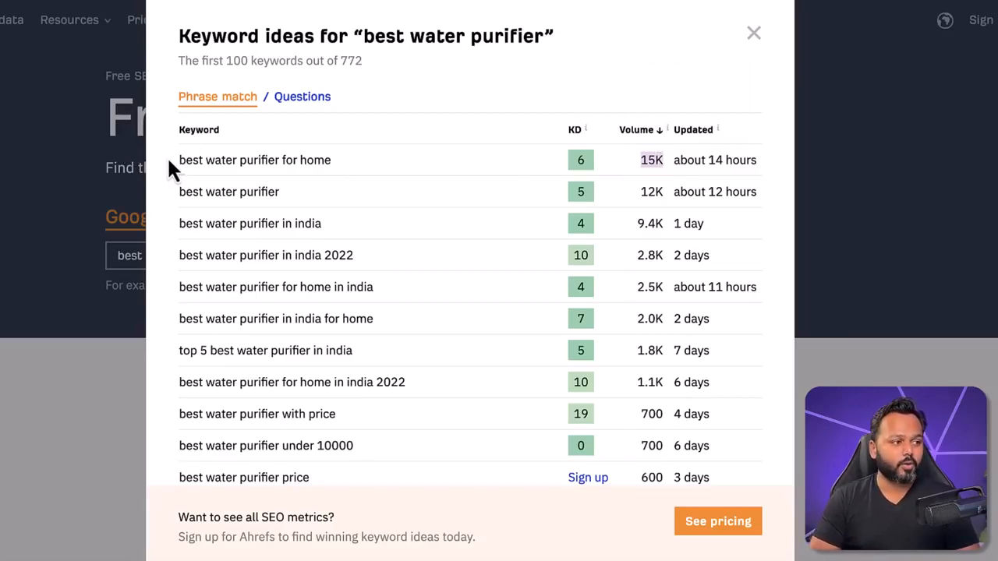
left_click_drag(179, 160, 329, 162)
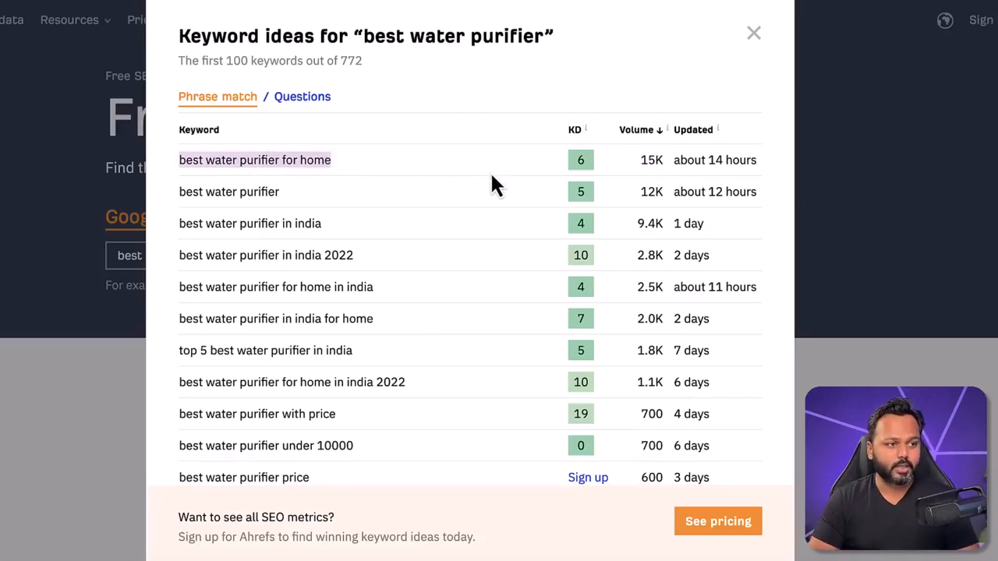
left_click(579, 160)
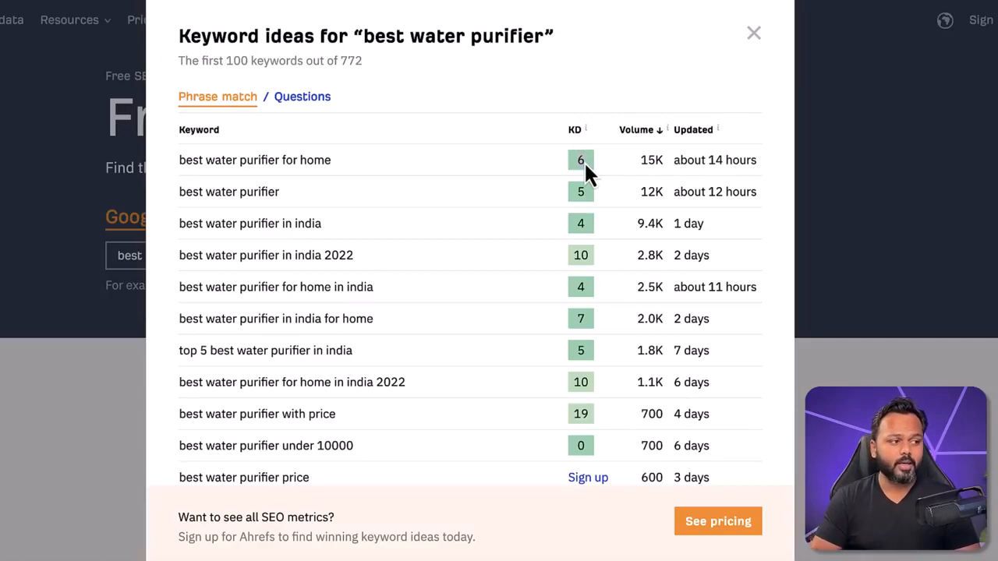
left_click_drag(179, 160, 332, 165)
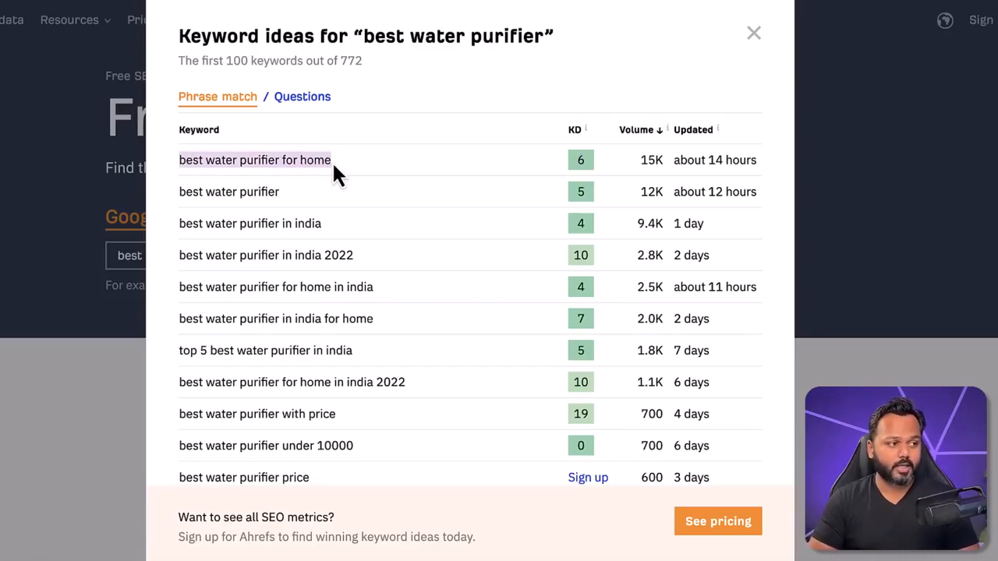
Step: Check the keyword difficulty and search volume of the exact keyword "best water purifier"
left_click_drag(180, 192, 279, 192)
left_click_drag(363, 35, 508, 32)
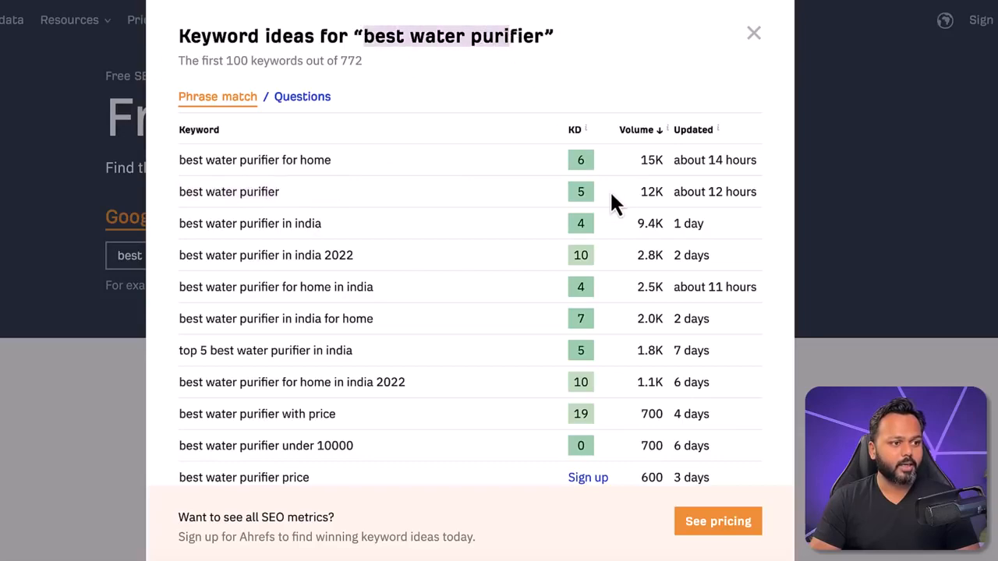
left_click(580, 192)
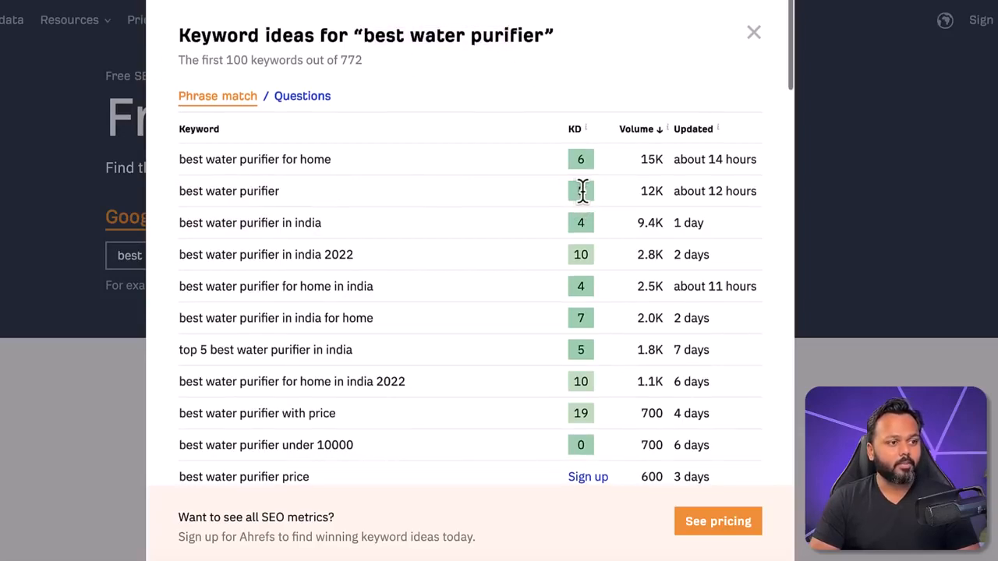
left_click_drag(640, 193, 659, 192)
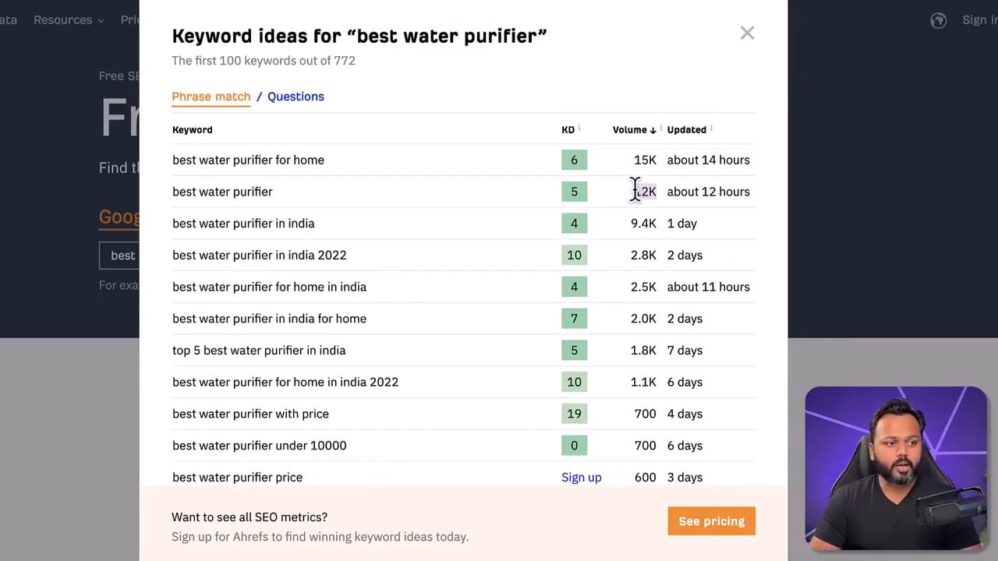
left_click_drag(179, 192, 633, 192)
left_click(634, 190)
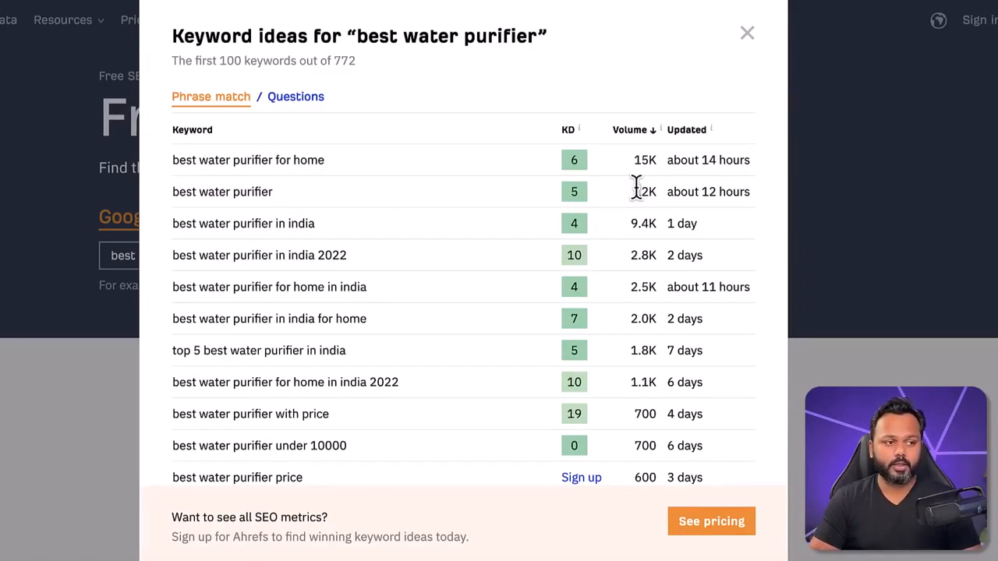
Step: Compare the India-related water purifier keywords, checking the volume and difficulty of "best water purifier in india"
left_click_drag(175, 223, 312, 225)
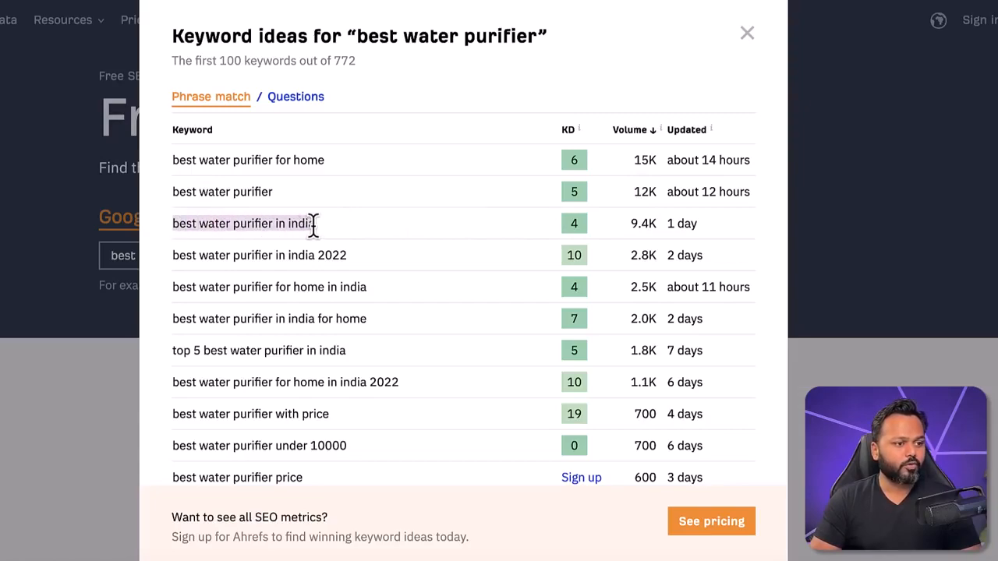
left_click_drag(631, 224, 653, 223)
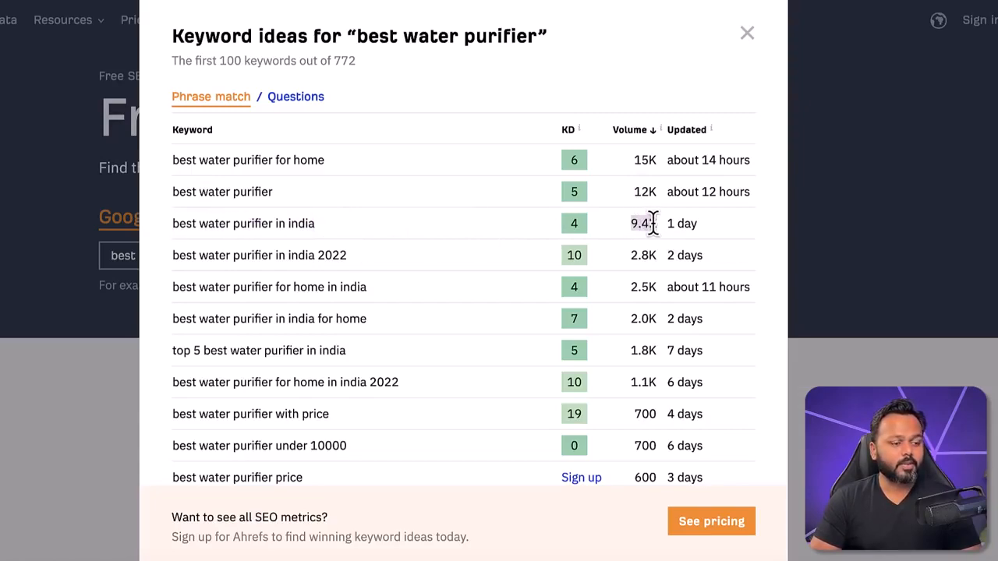
left_click(575, 223)
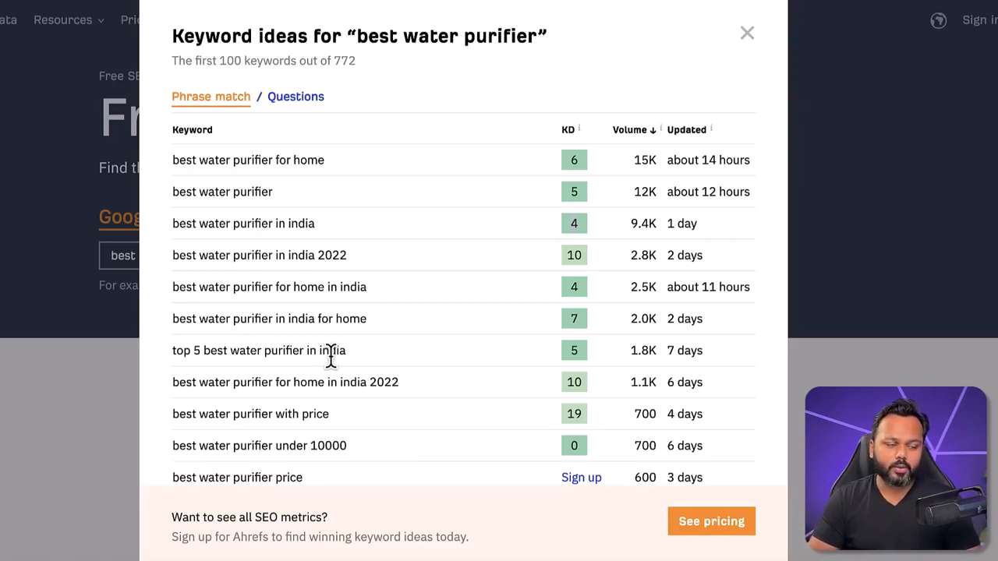
left_click_drag(174, 192, 270, 195)
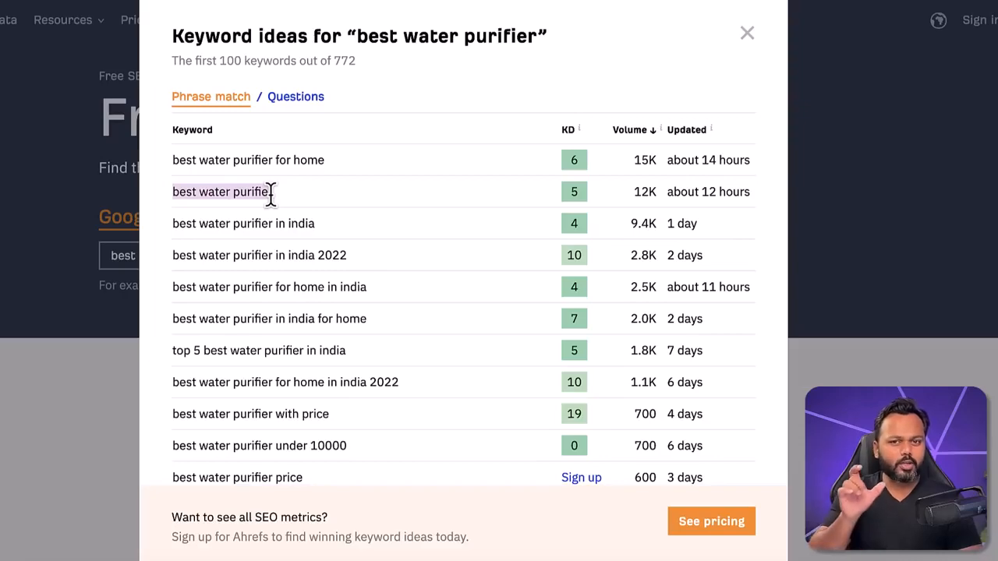
left_click_drag(173, 256, 345, 257)
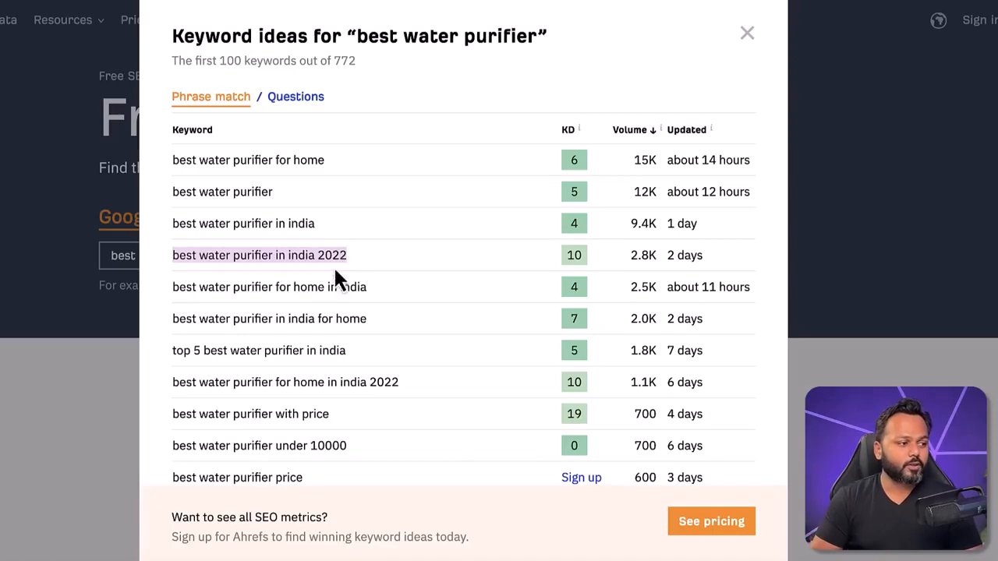
left_click_drag(173, 255, 348, 259)
left_click_drag(173, 287, 357, 288)
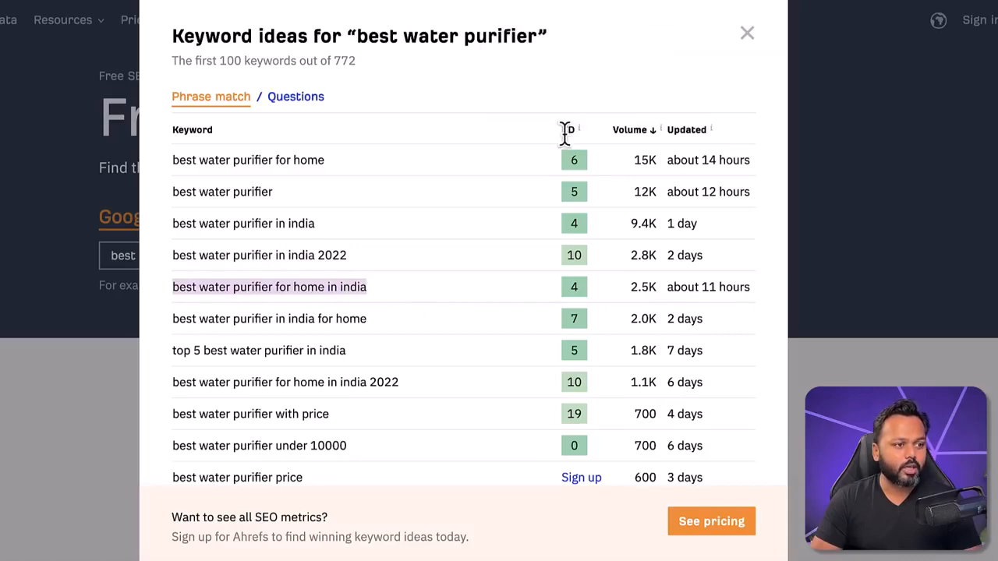
mouse_move(571, 131)
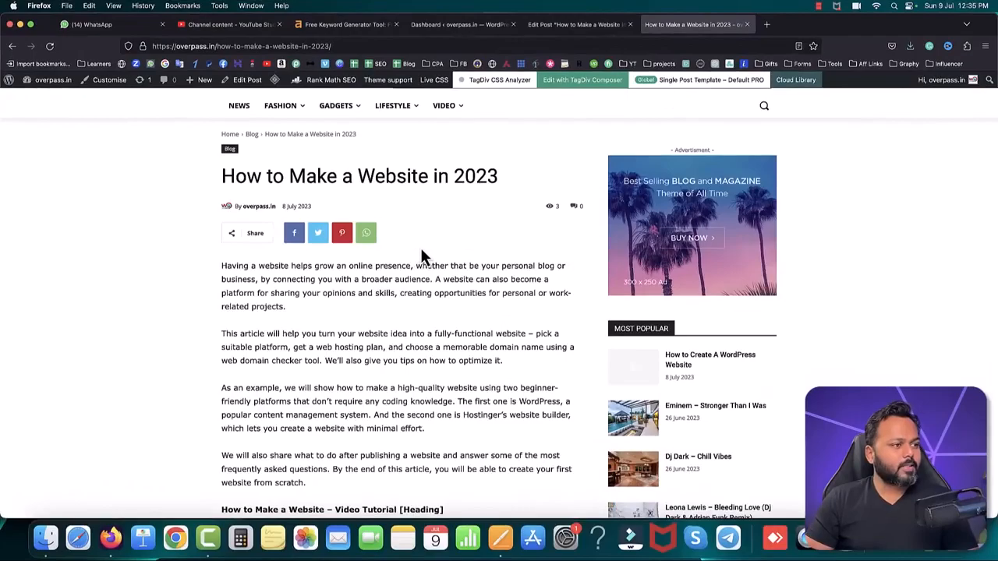
Step: Examine the published article "How to Make a Website in 2023" on overpass.in, from its title through the body sections
scroll(420, 246, "up", 2)
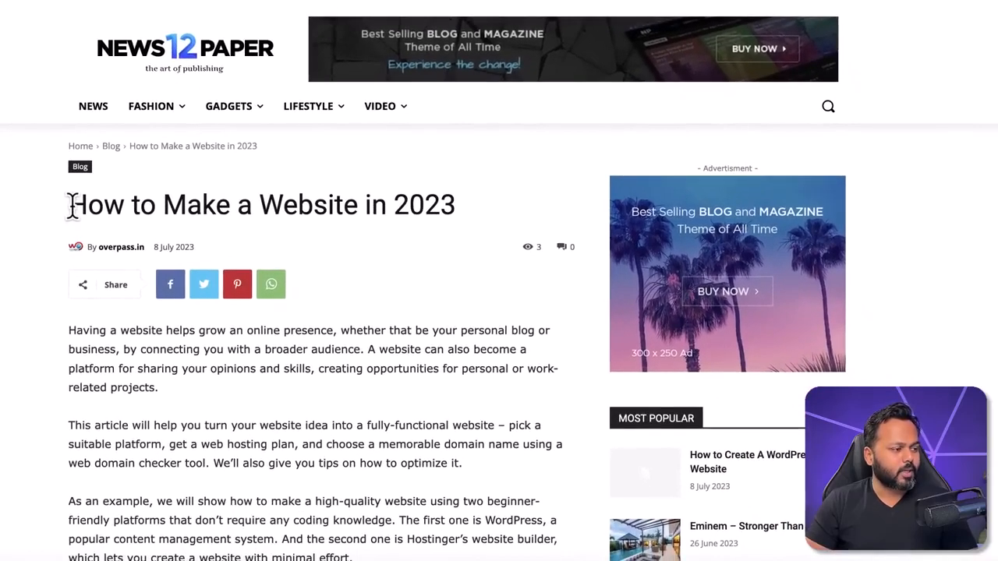
left_click_drag(72, 204, 189, 204)
left_click_drag(320, 205, 463, 218)
left_click(333, 346)
scroll(332, 346, "down", 5)
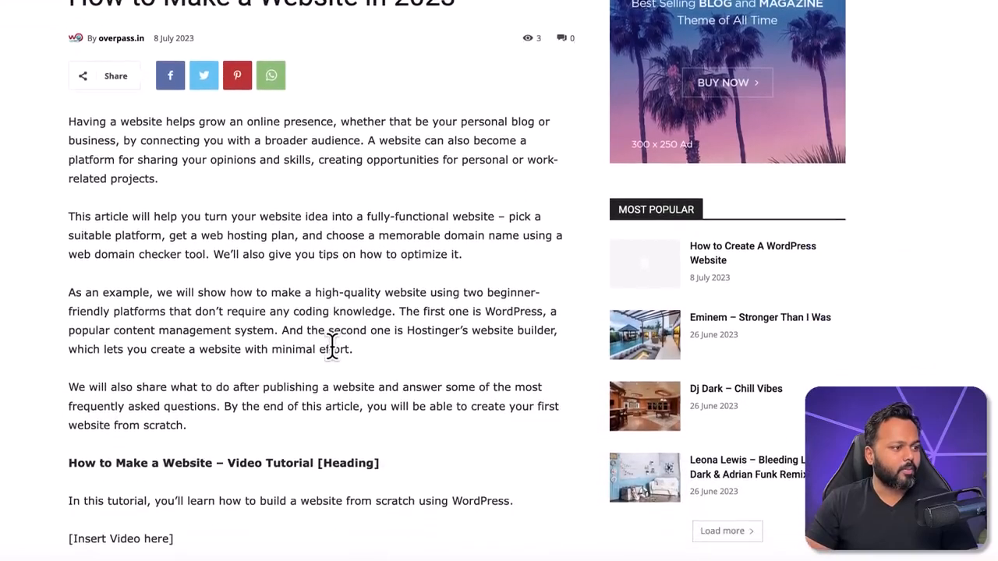
left_click_drag(69, 9, 187, 297)
scroll(279, 324, "down", 6)
scroll(279, 324, "down", 14)
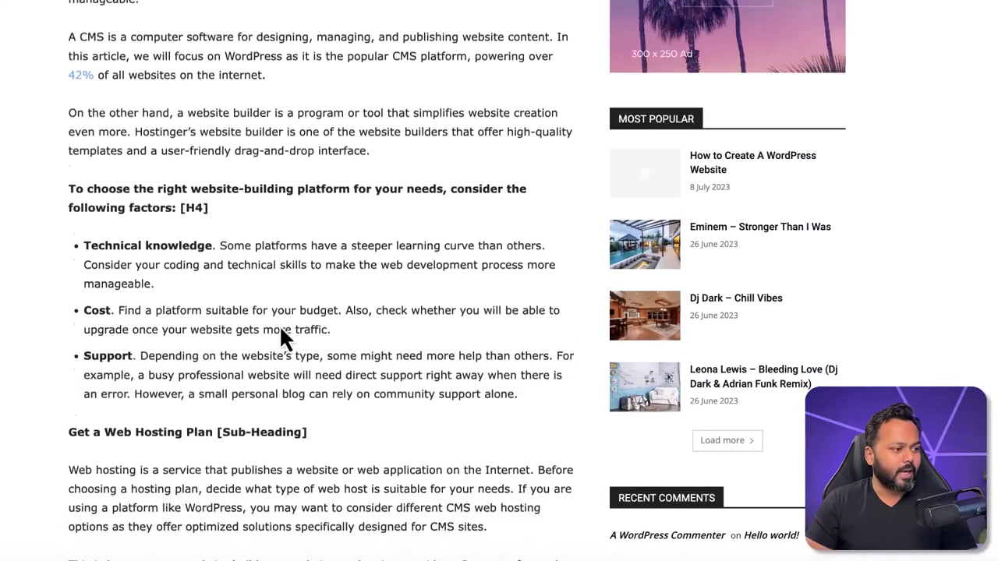
scroll(281, 328, "down", 13)
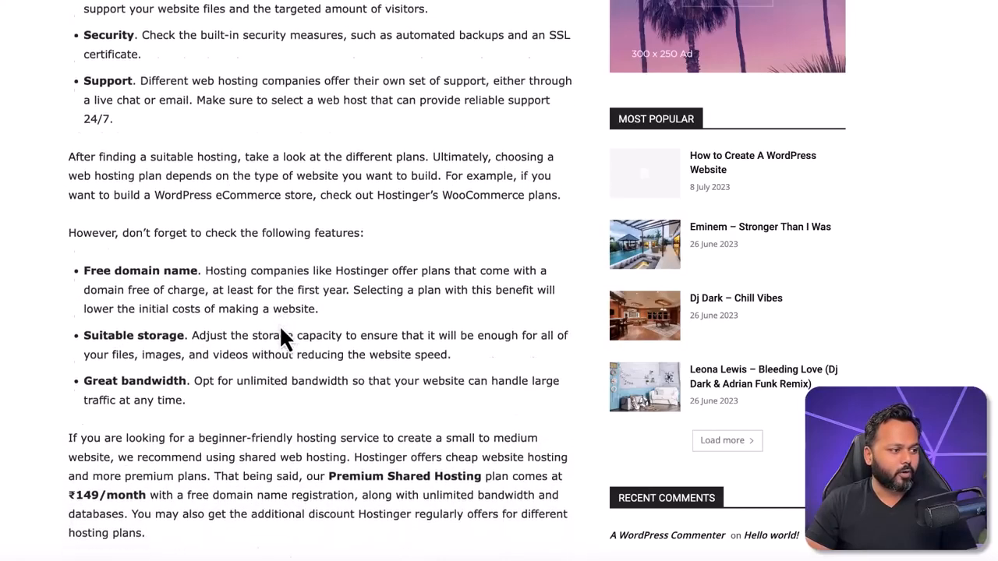
Step: Return to the beginning of the article and highlight its introductory paragraphs
scroll(281, 337, "up", 16)
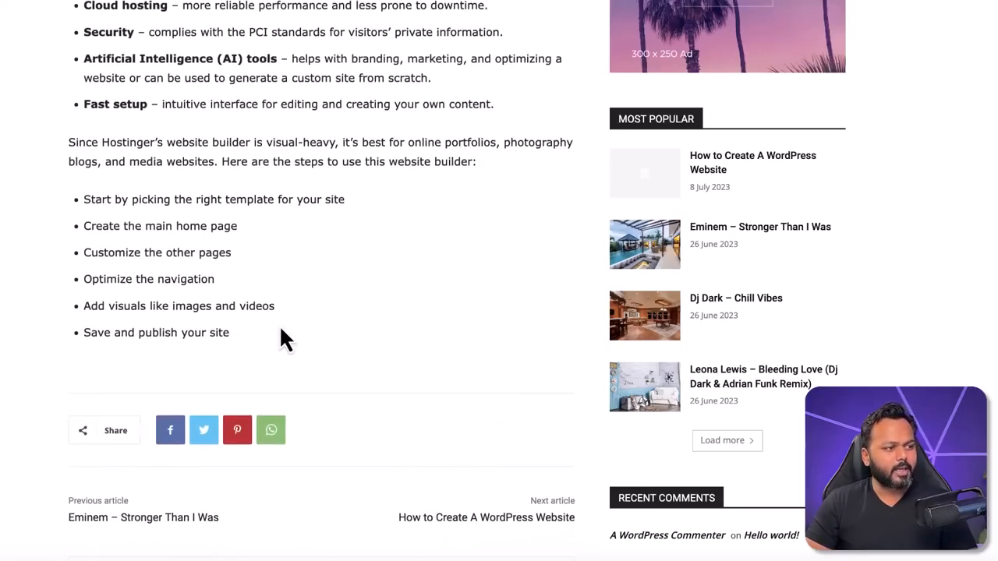
scroll(279, 324, "up", 13)
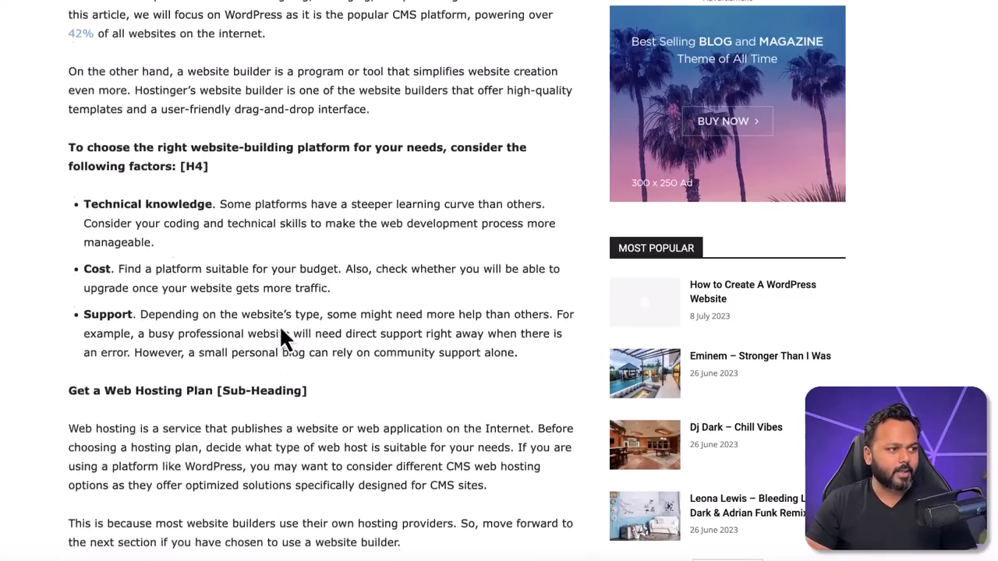
scroll(279, 325, "up", 2)
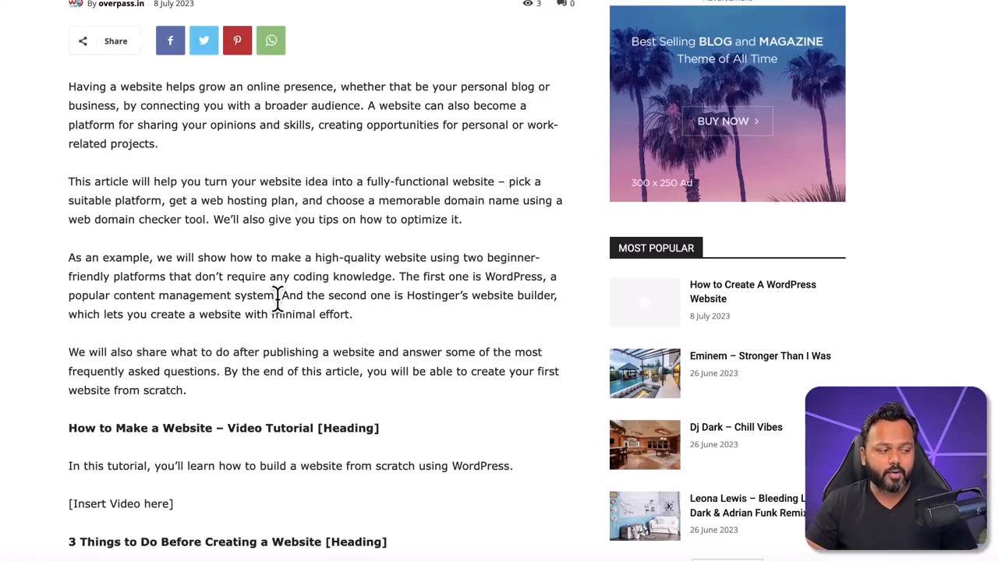
scroll(177, 253, "up", 1)
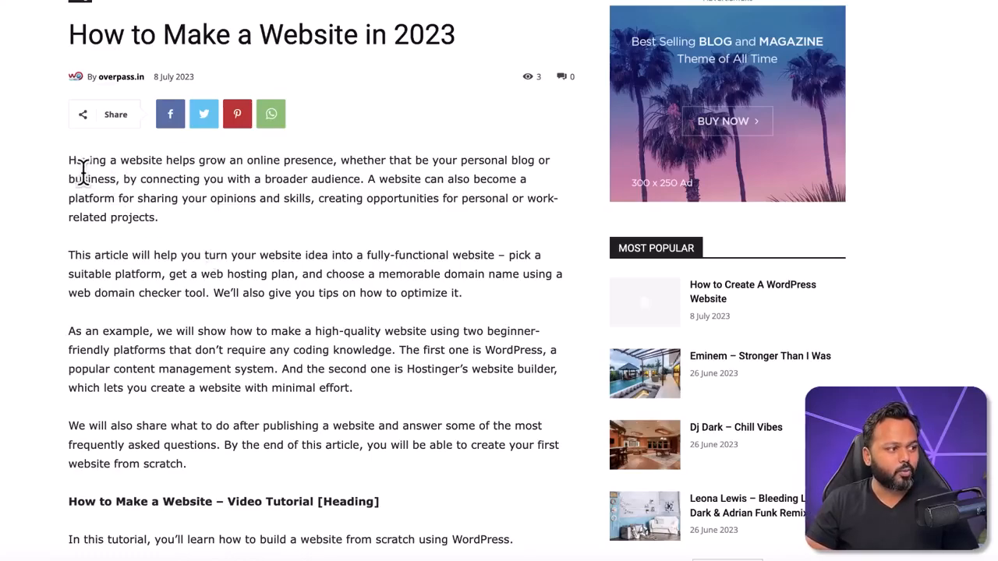
left_click_drag(69, 159, 301, 323)
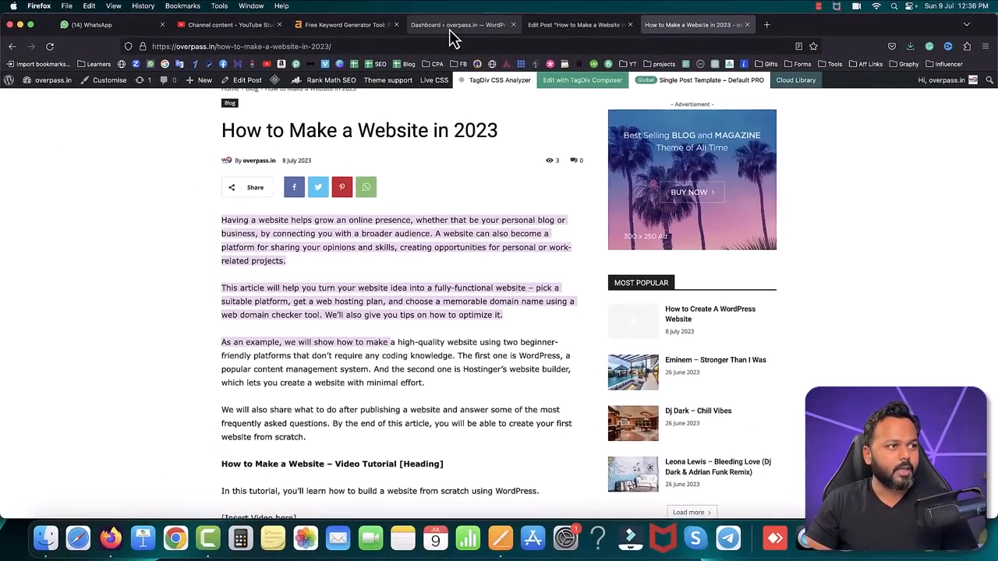
Step: Switch to the WordPress dashboard, open the installed plugins list and locate Rank Math SEO
left_click(451, 30)
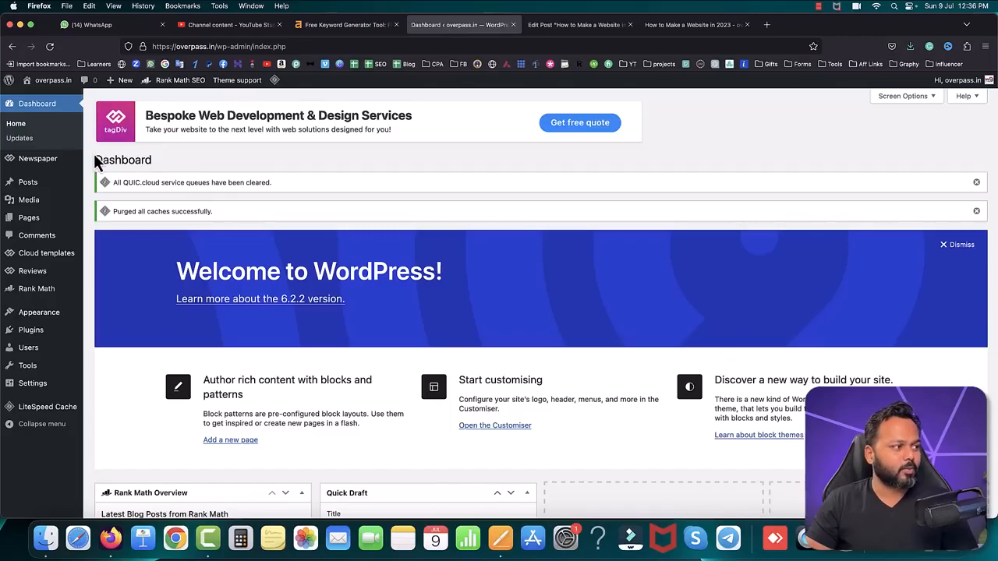
left_click(109, 334)
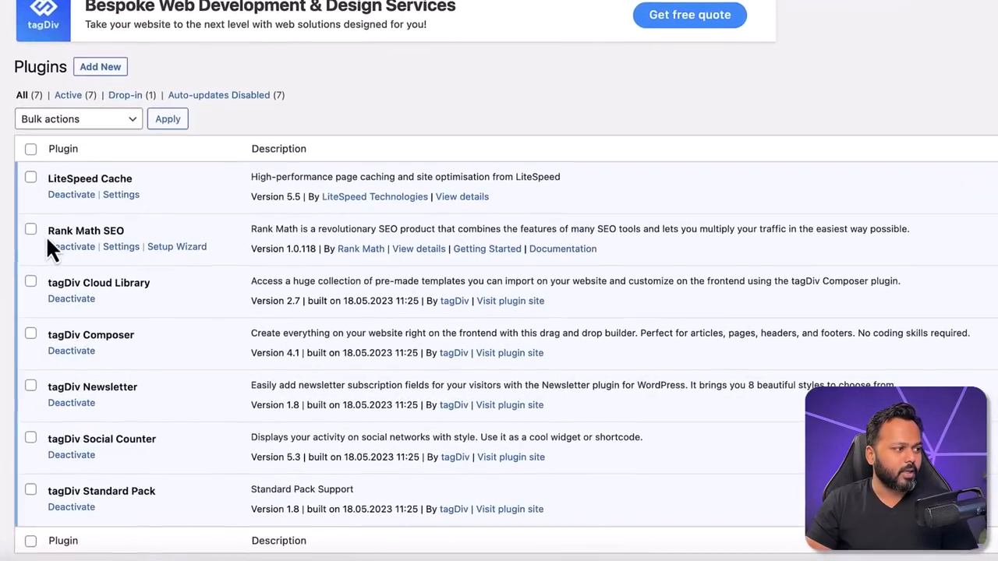
left_click_drag(44, 229, 133, 231)
left_click(133, 231)
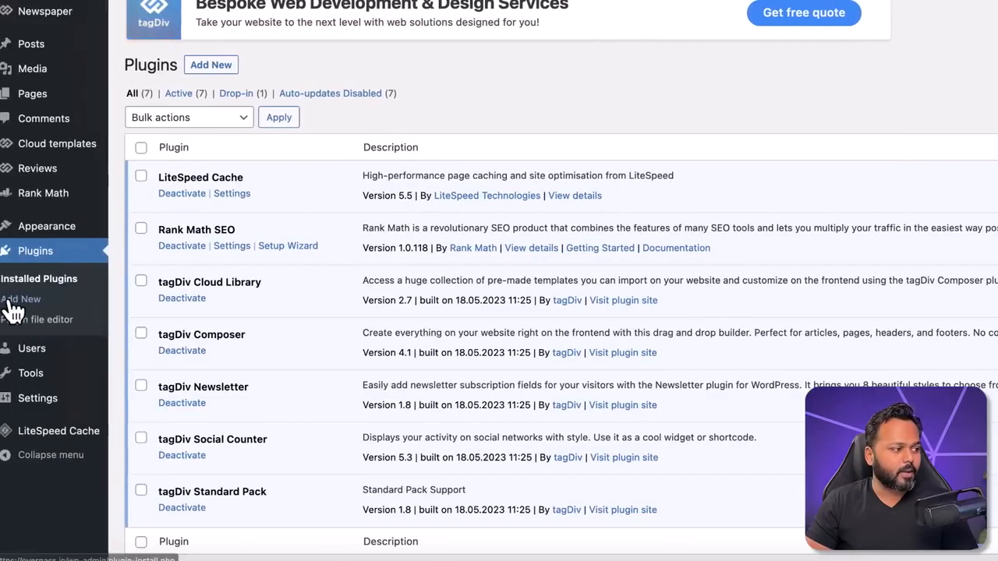
Step: Search for Rank Math SEO among the plugins available to add and check its number of active installations
left_click(14, 310)
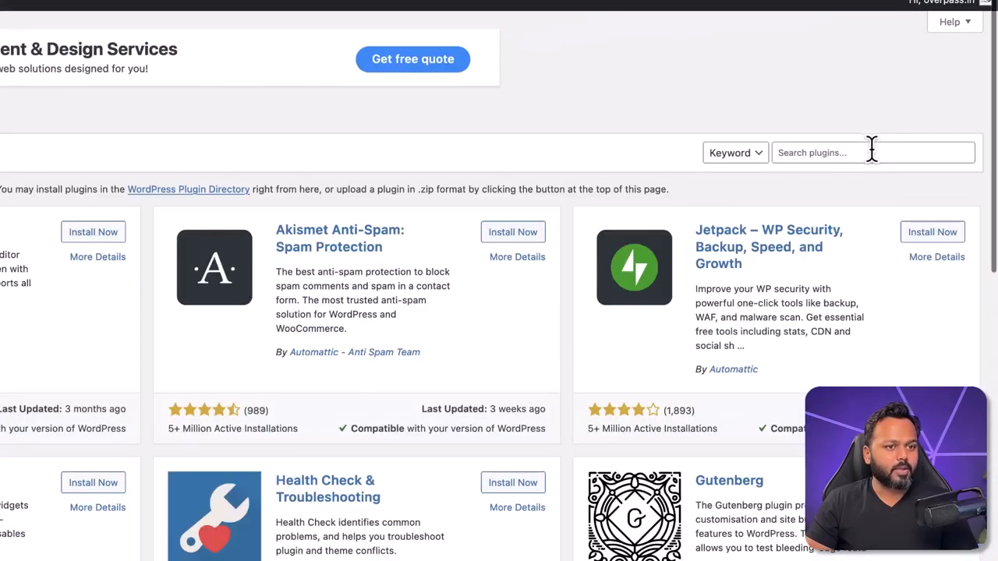
left_click(871, 149)
type("r")
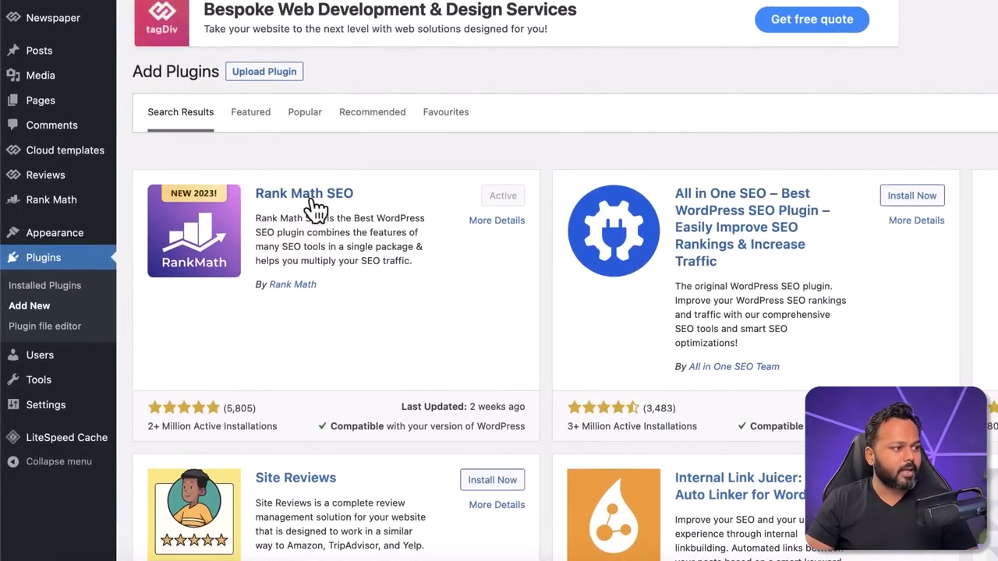
left_click_drag(148, 427, 266, 429)
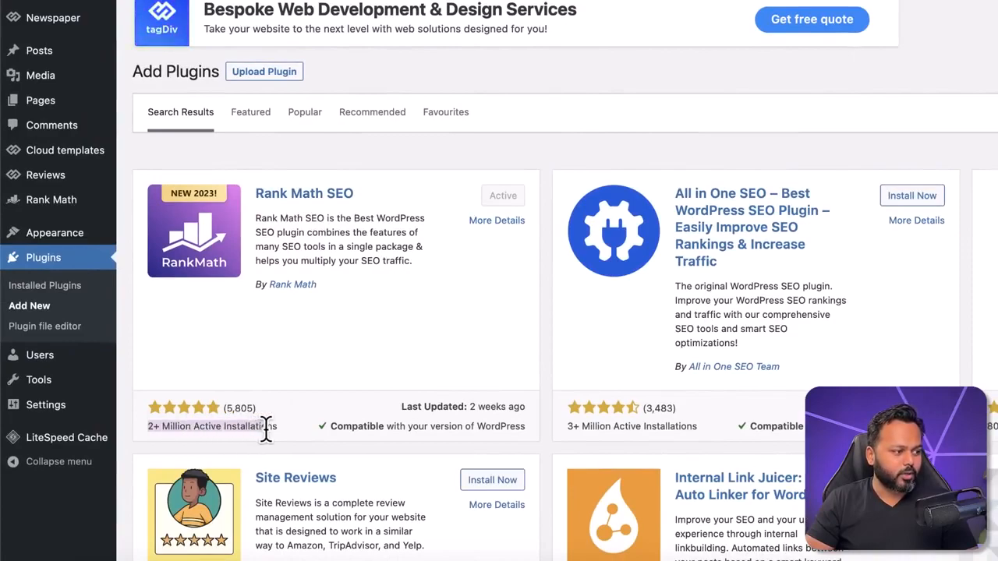
left_click(426, 349)
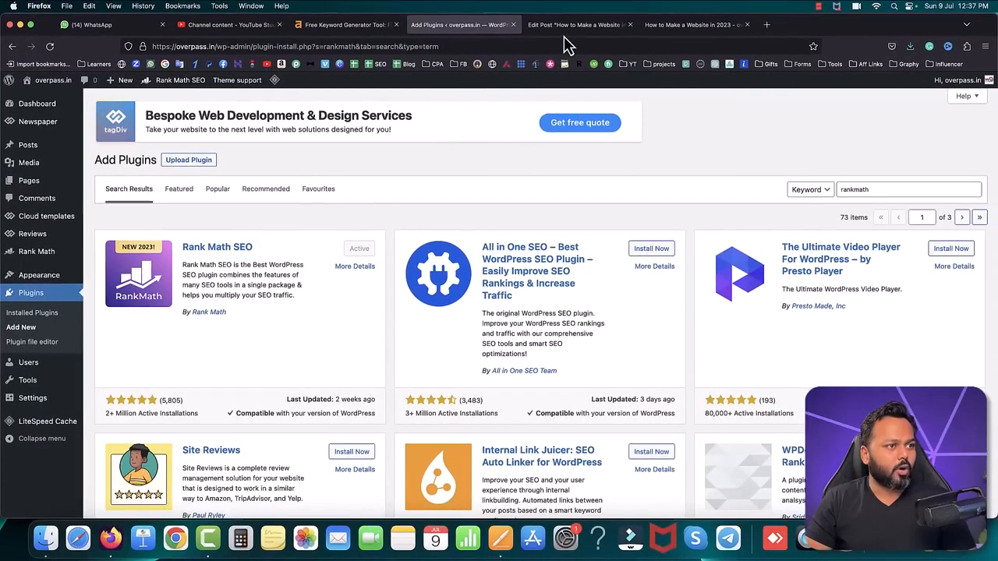
Step: Switch to editing the post "How to Make a Website in 2023" and place the cursor in its first paragraph
left_click(563, 32)
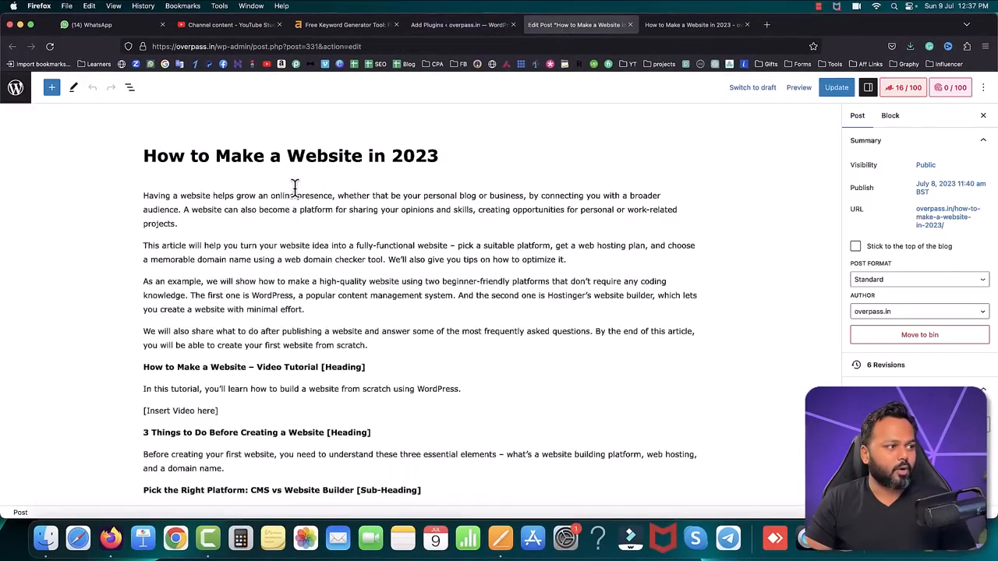
left_click_drag(145, 156, 434, 162)
left_click(417, 206)
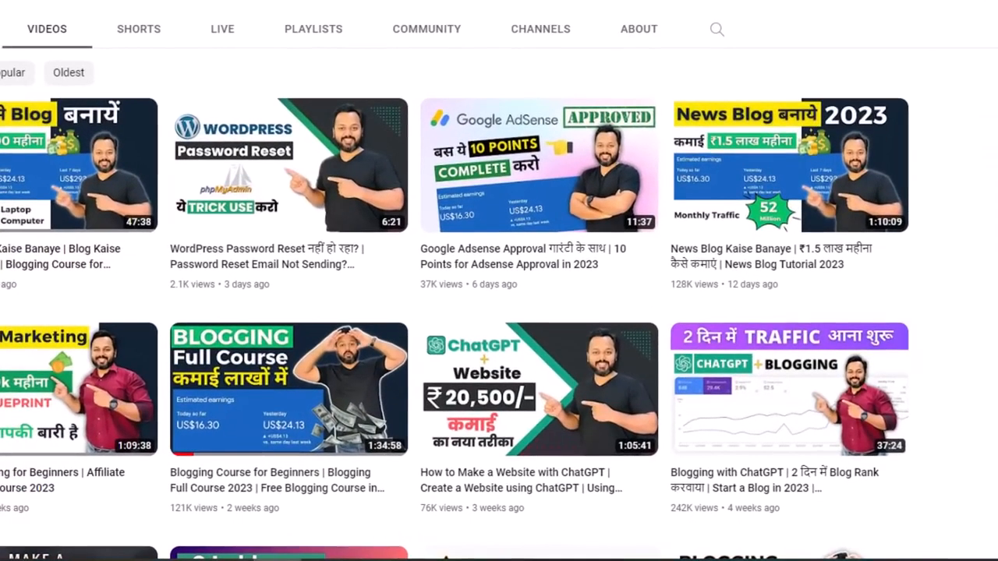
mouse_move(276, 414)
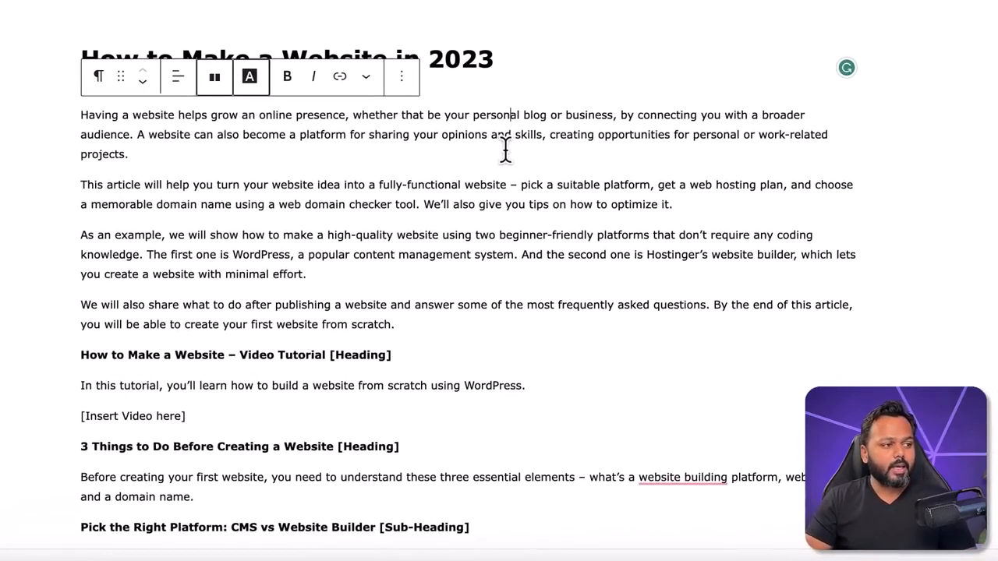
Step: Highlight the four introductory paragraphs of the post, then clear the selection
scroll(481, 151, "down", 1)
mouse_move(397, 279)
left_mouse_down()
mouse_move(69, 106)
mouse_move(66, 68)
mouse_move(410, 287)
left_mouse_up()
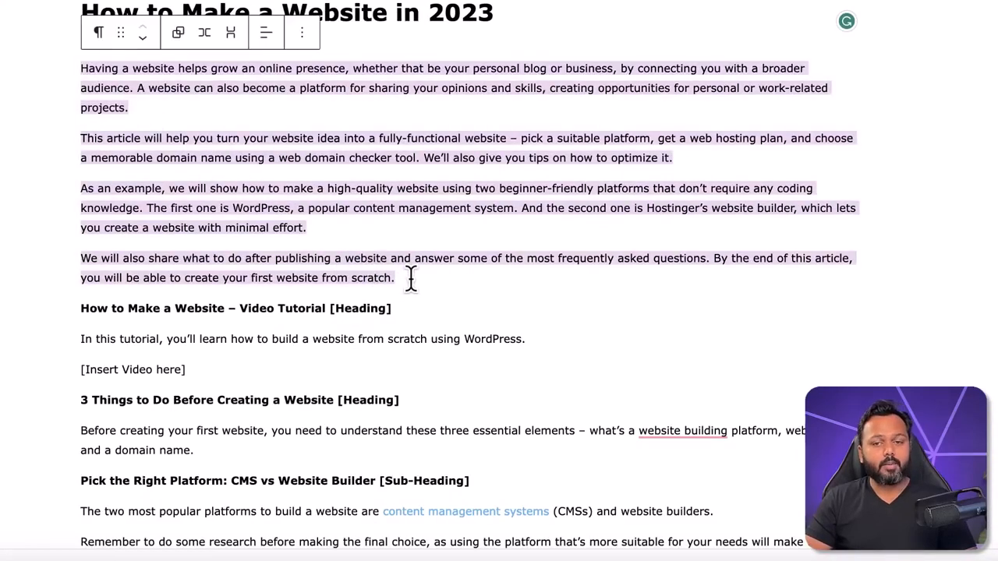
left_click(410, 288)
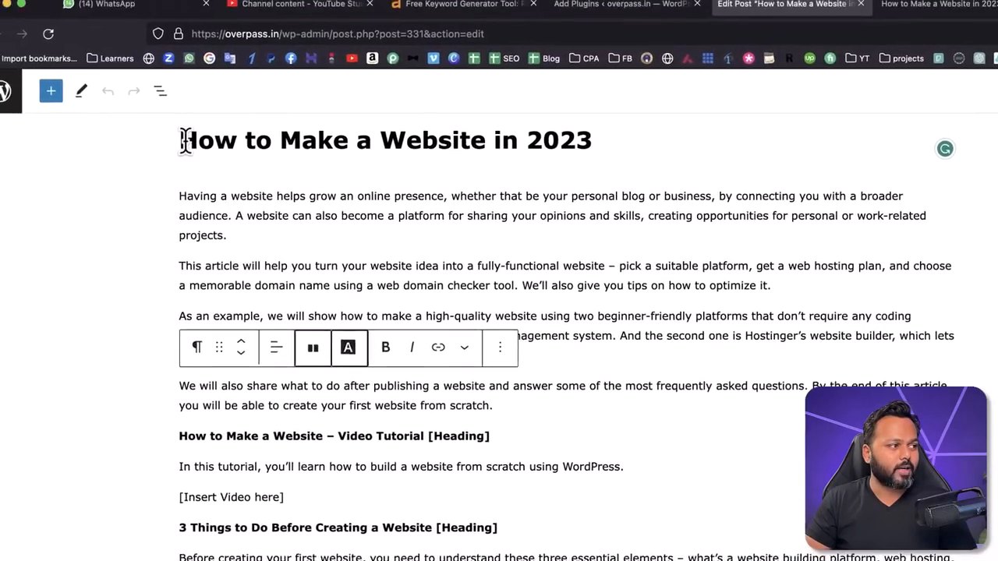
Step: Copy "How to Make a Website" from the post title and enter it as the Rank Math focus keyword
left_click_drag(66, 10, 268, 15)
left_click_drag(401, 170, 502, 170)
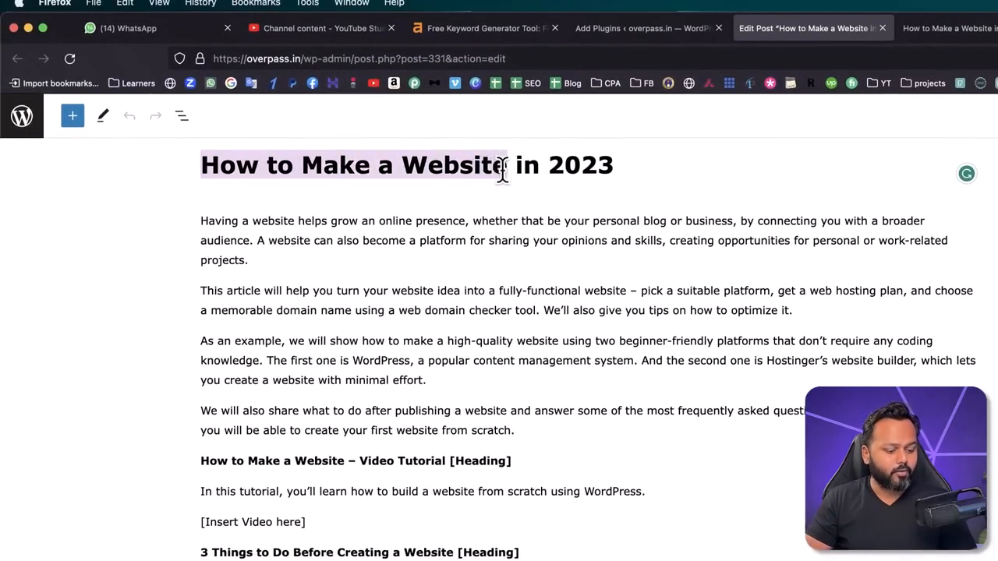
key("super+c")
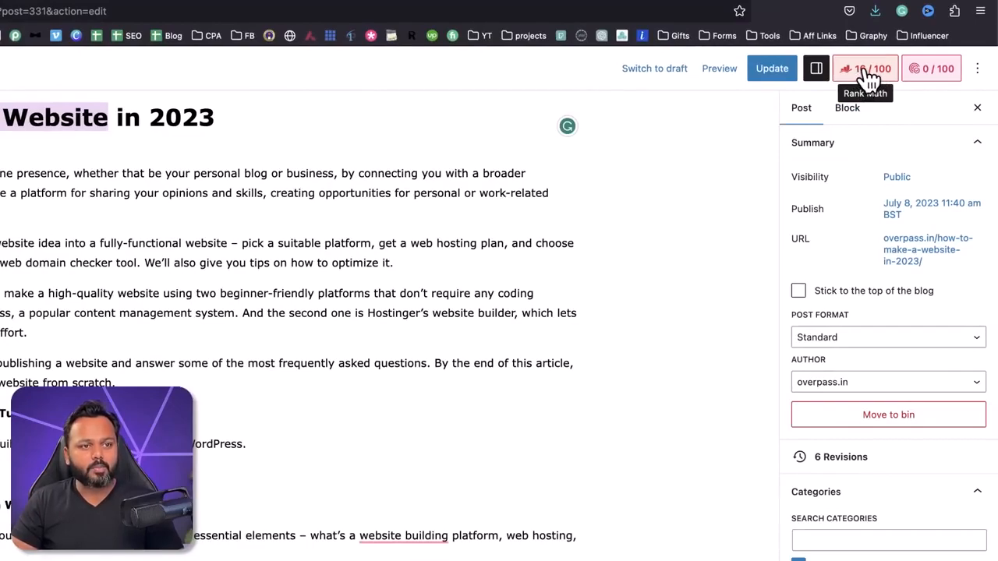
left_click(867, 78)
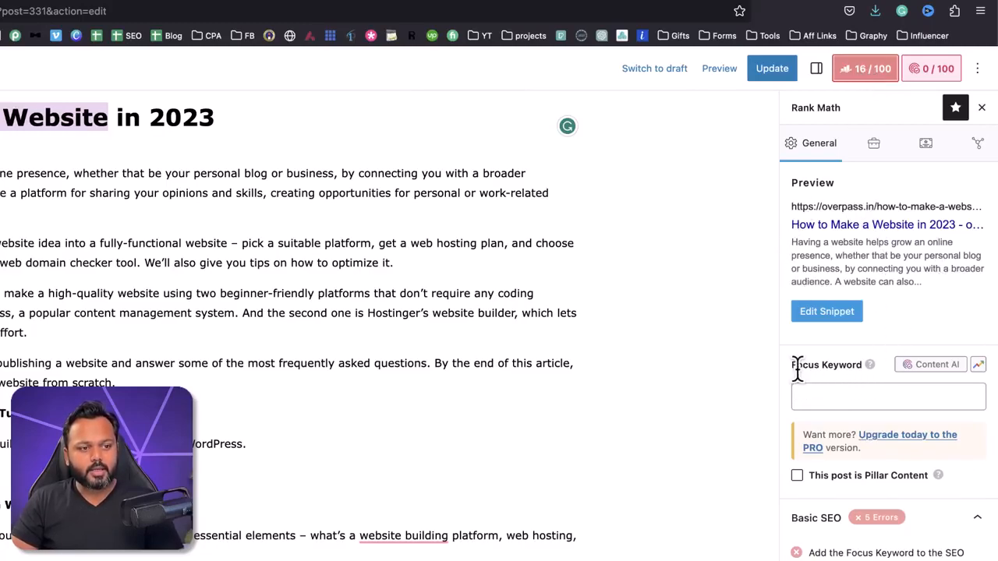
left_click(849, 393)
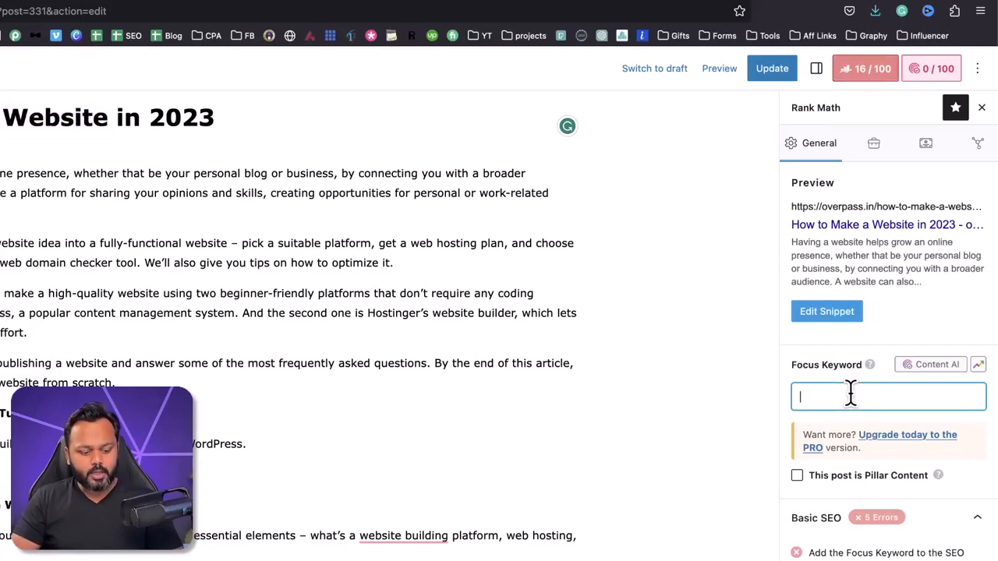
key("super+v")
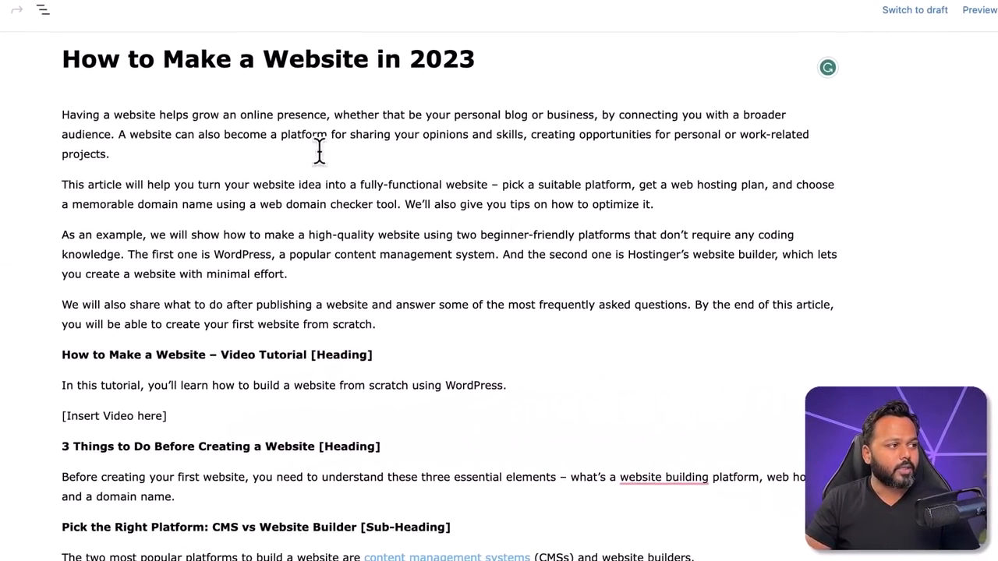
Step: Highlight "in 2023" and the focus keyword "How to Make a Website" within the post title
scroll(273, 137, "up", 1)
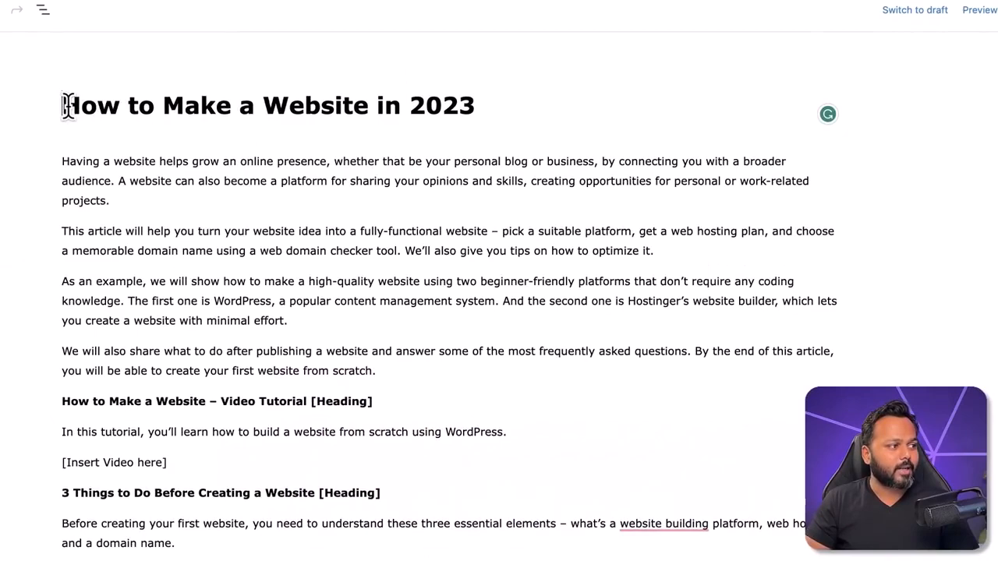
left_click_drag(65, 106, 474, 105)
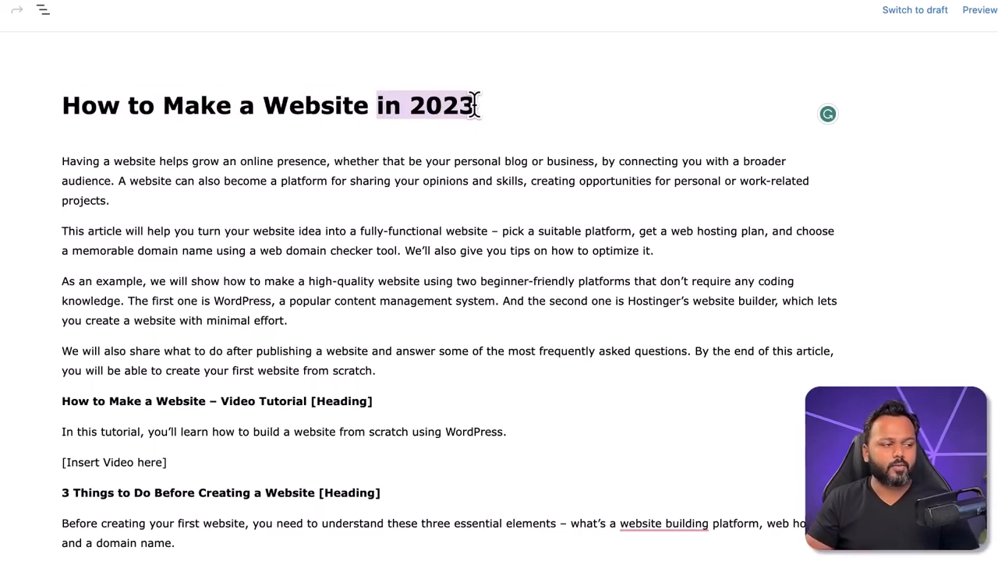
left_click(80, 112)
left_click_drag(64, 107, 363, 105)
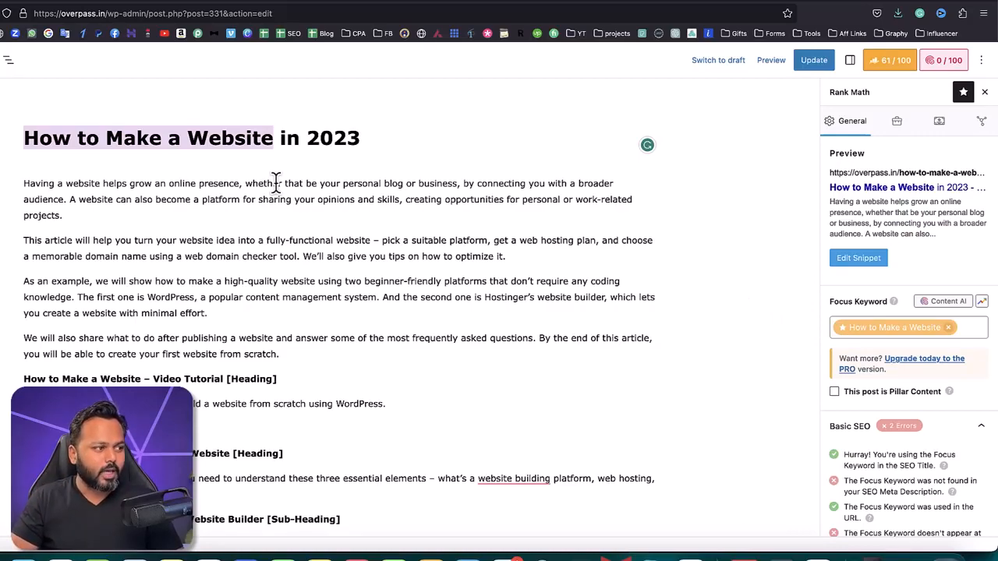
Step: Insert "If you were looking for how to make a website then your search ends here." at the start of the first paragraph
left_click(25, 184)
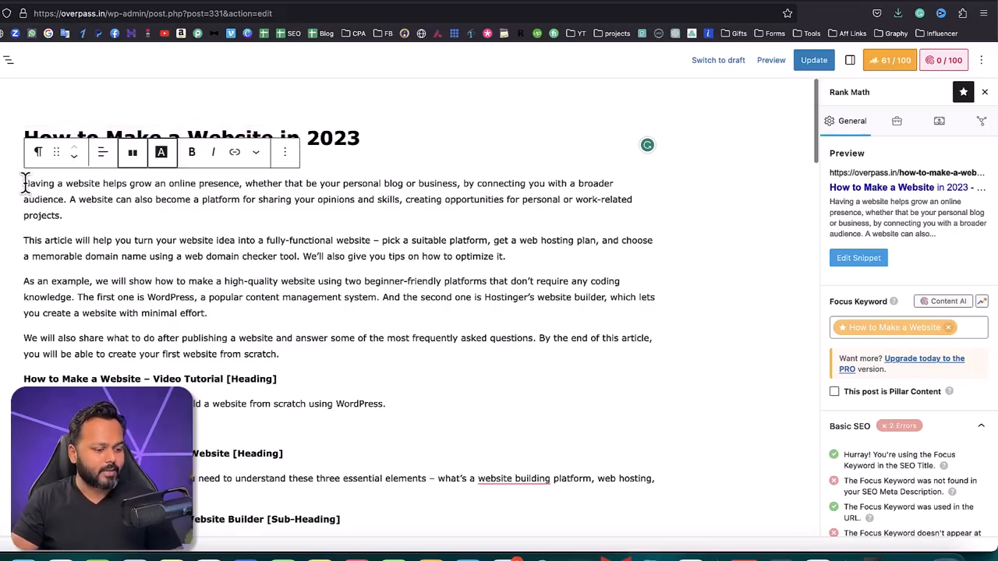
type("If you were w")
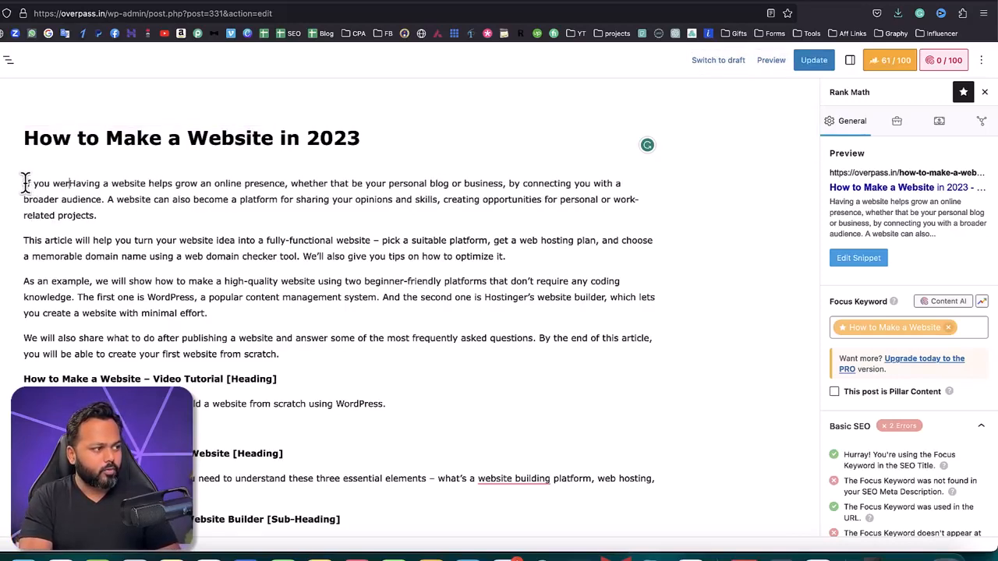
key("BackSpace")
type("looking fo ")
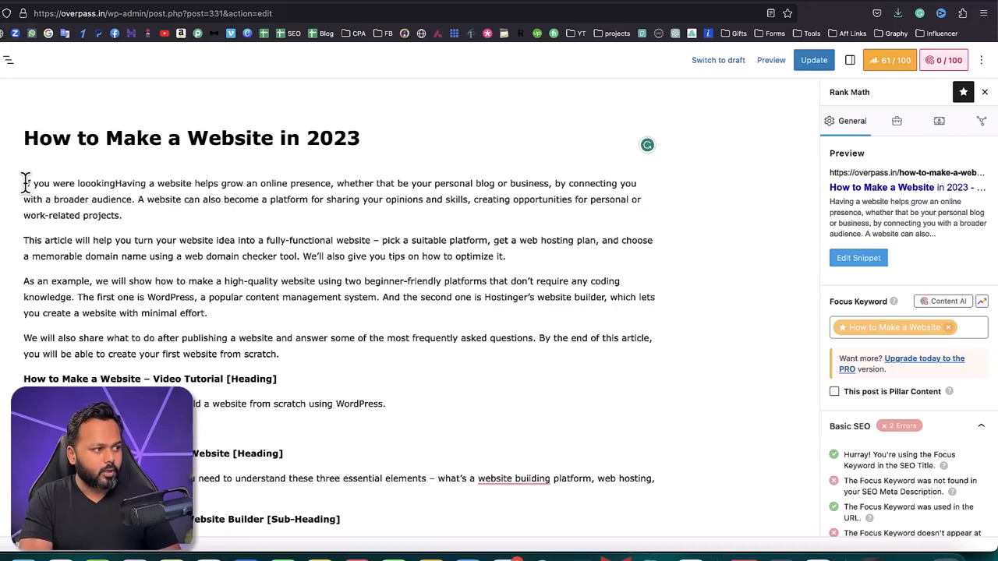
type("r how to make a we")
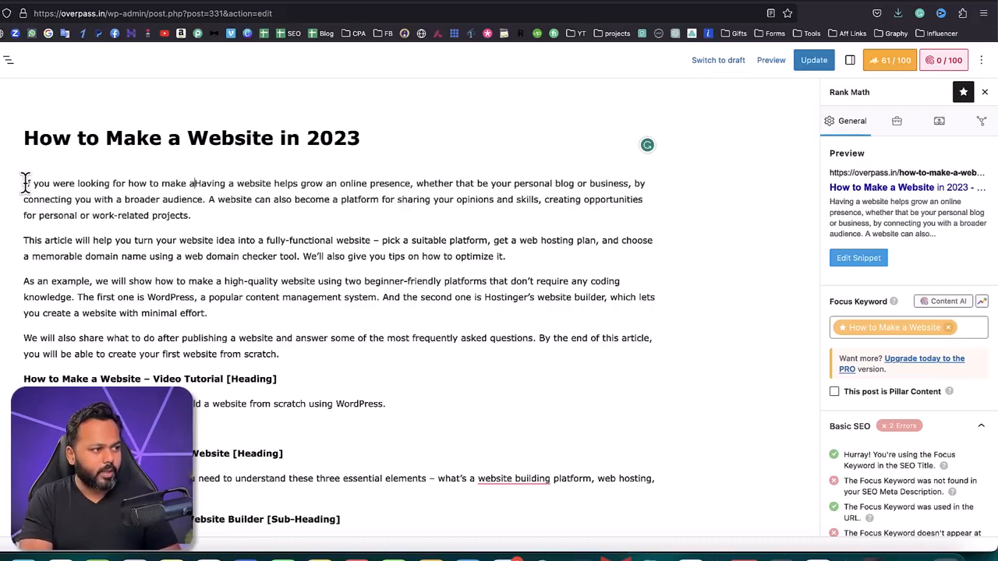
type("bsite the")
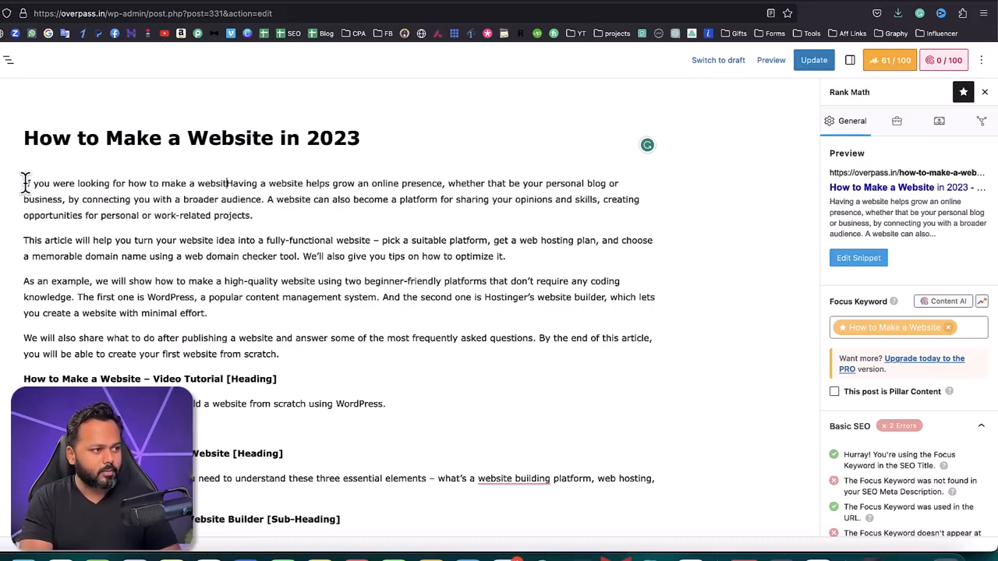
type("n your search en")
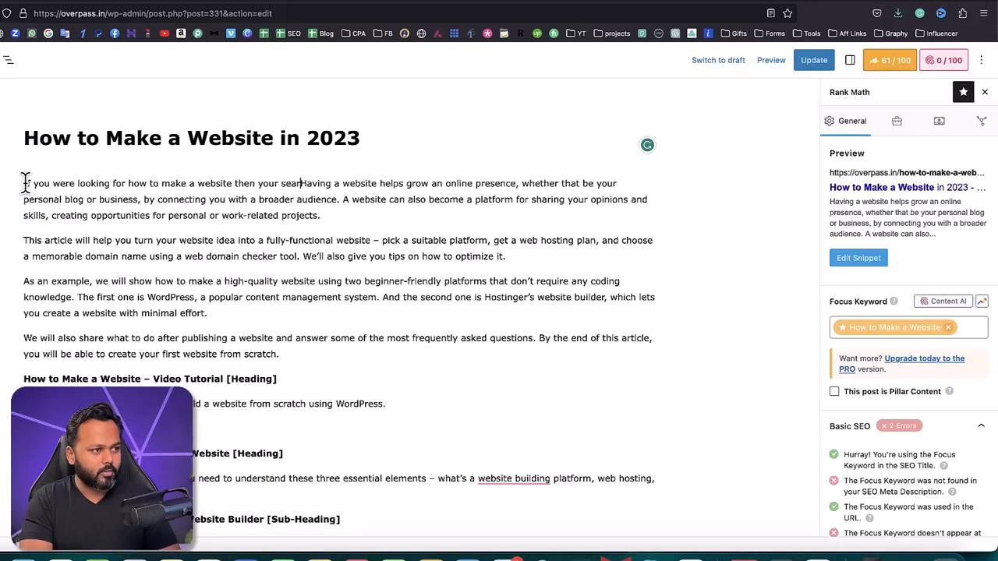
type("ds here.")
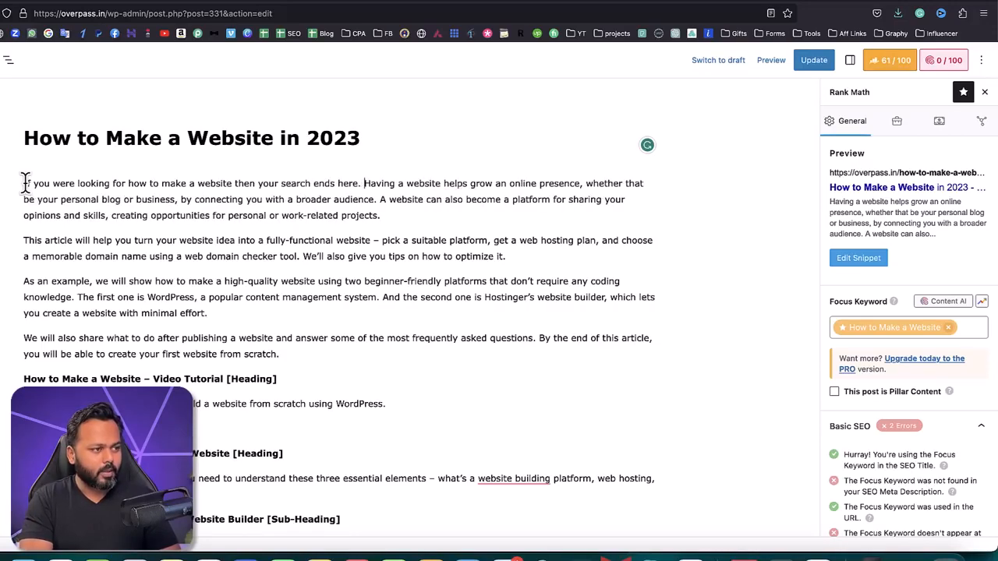
Step: Highlight the first paragraph and the phrase "how to make a website" inside it to check the keyword placement
left_click_drag(381, 218, 23, 180)
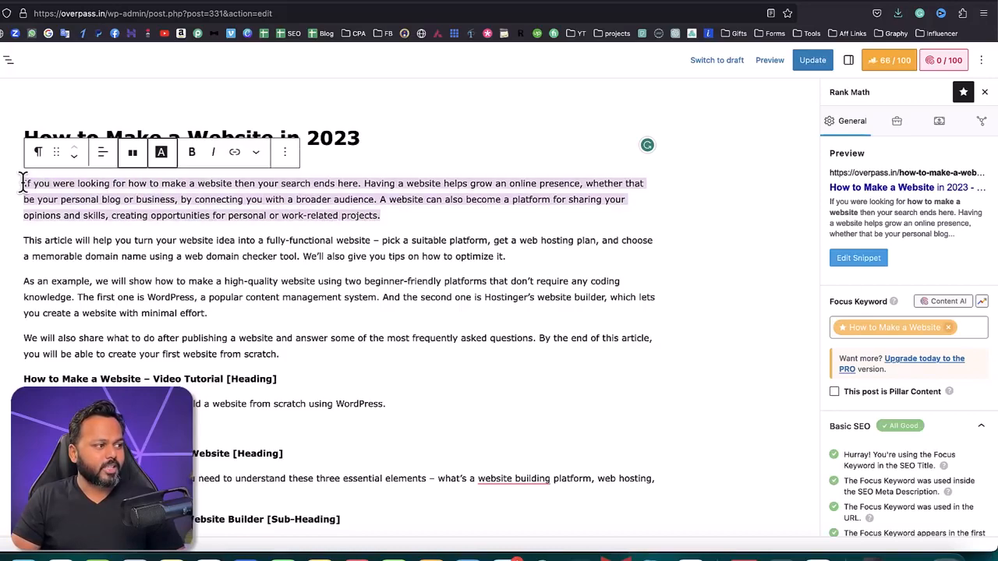
left_click(137, 186)
left_click_drag(141, 182, 232, 184)
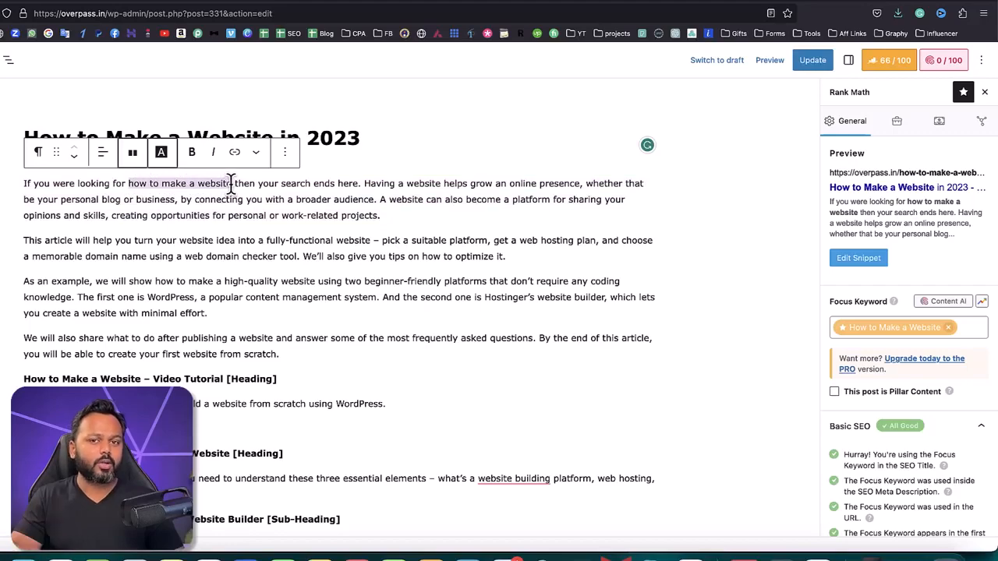
left_click(231, 184)
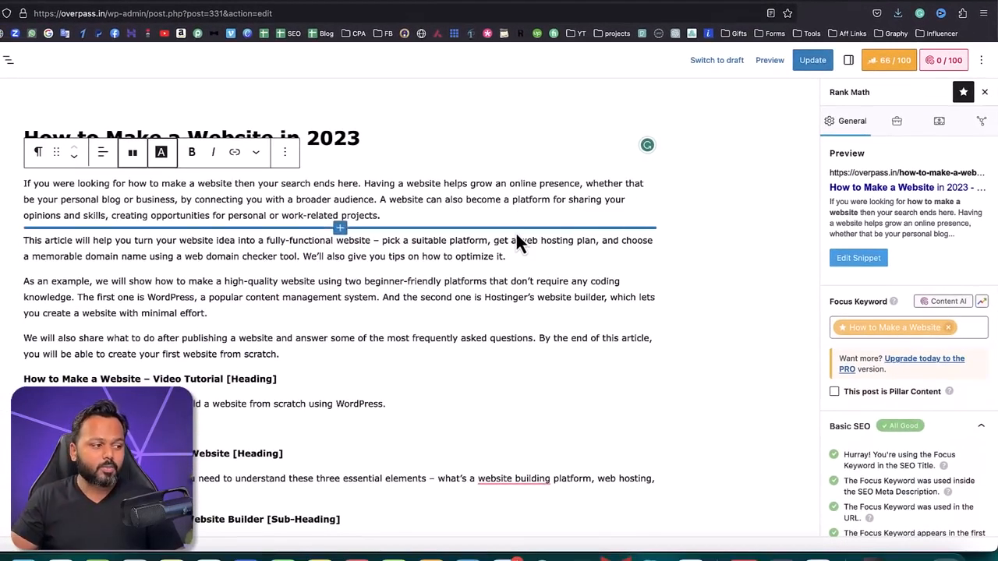
Step: Highlight the bold line "How to Make a Website – Video Tutorial [Heading]" and the focus keyword within it
scroll(363, 290, "down", 3)
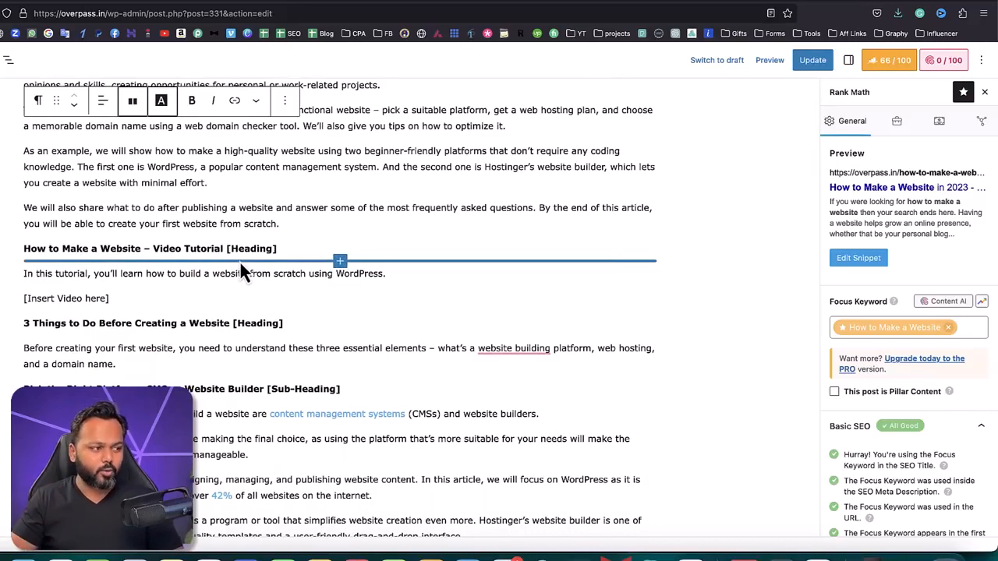
left_click_drag(24, 250, 220, 253)
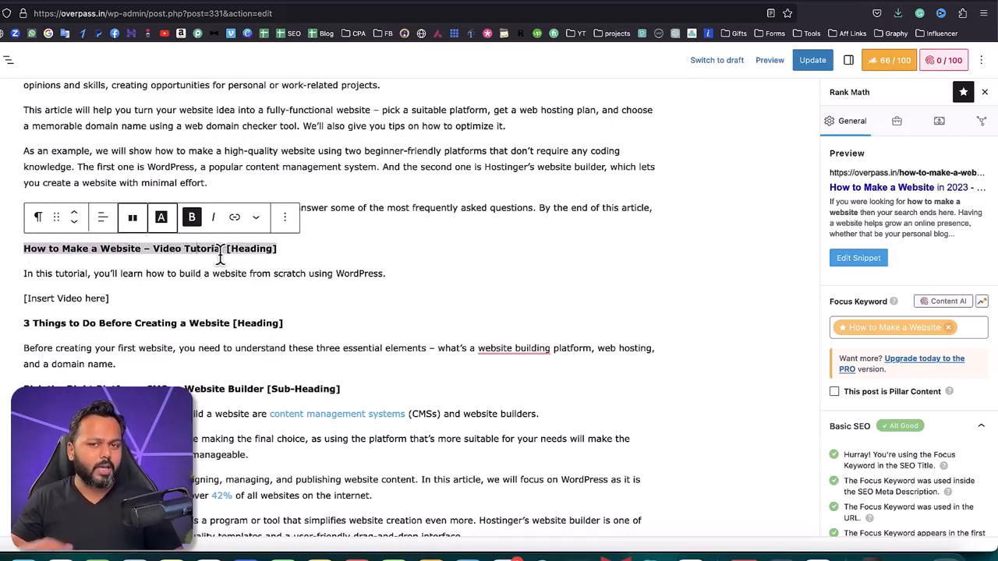
left_click(98, 247)
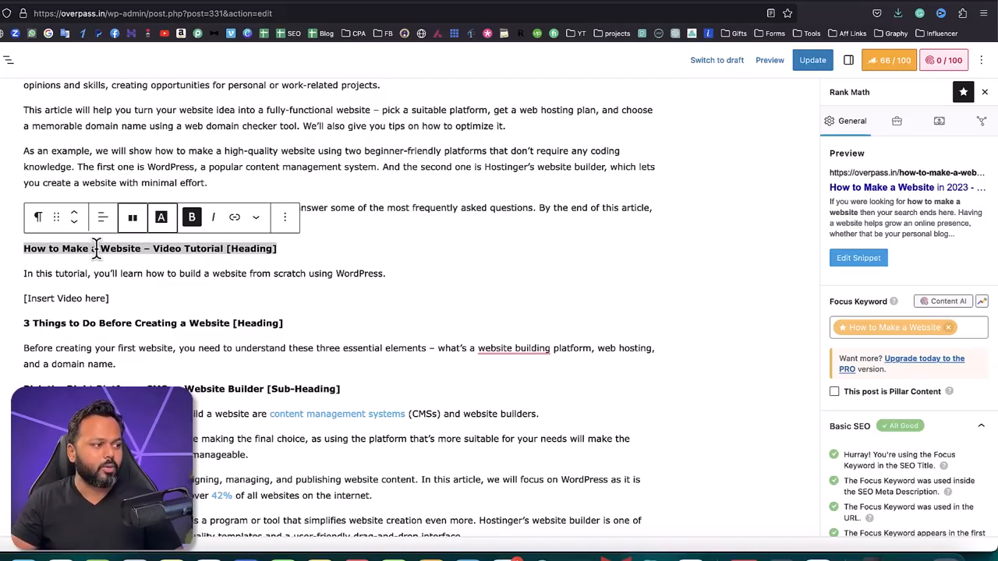
left_click_drag(25, 248, 138, 247)
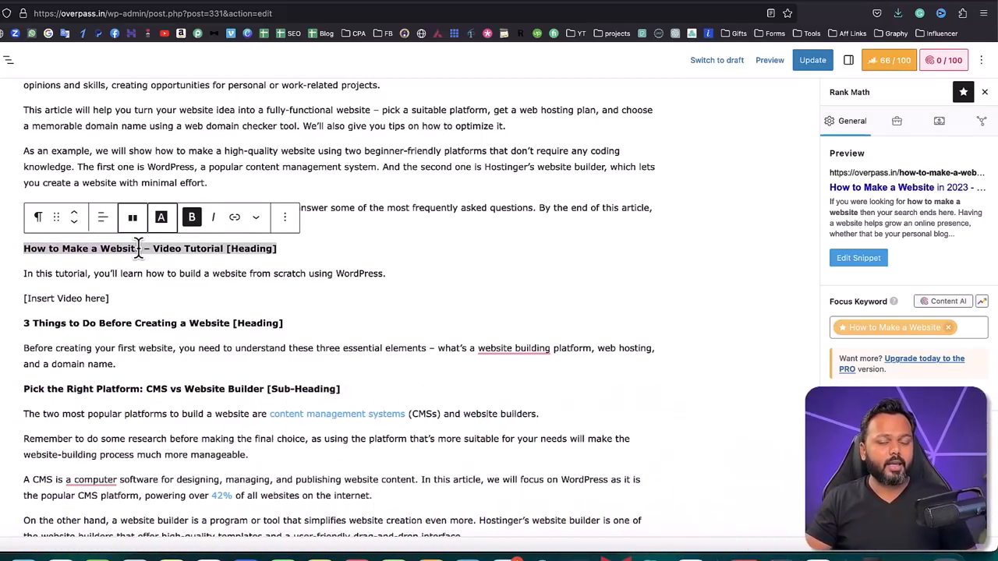
Step: Add a heading block reading "How to Make a Website - Video Tutorial for You" below the bold "Video Tutorial [Heading]" line
scroll(141, 267, "up", 1)
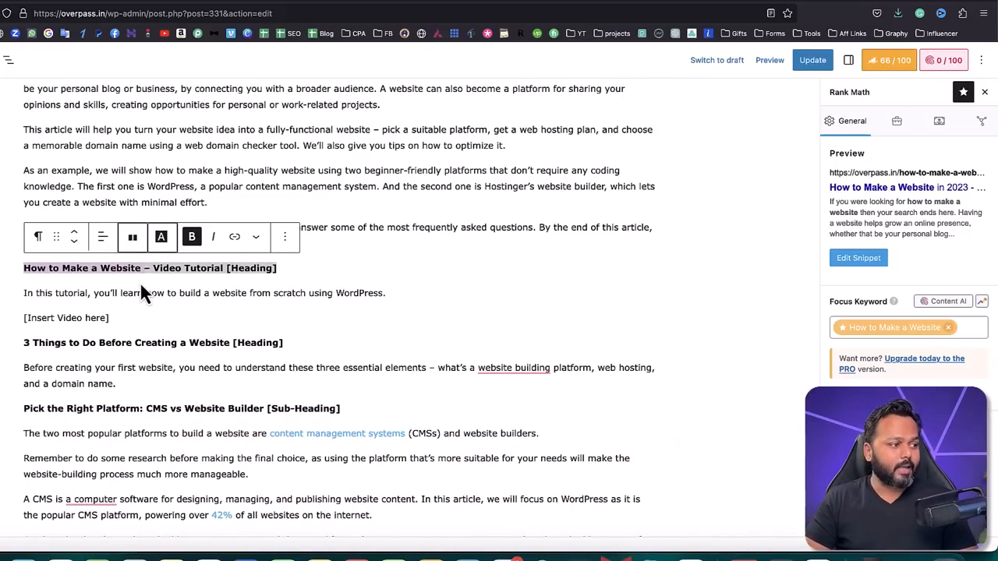
left_click(279, 268)
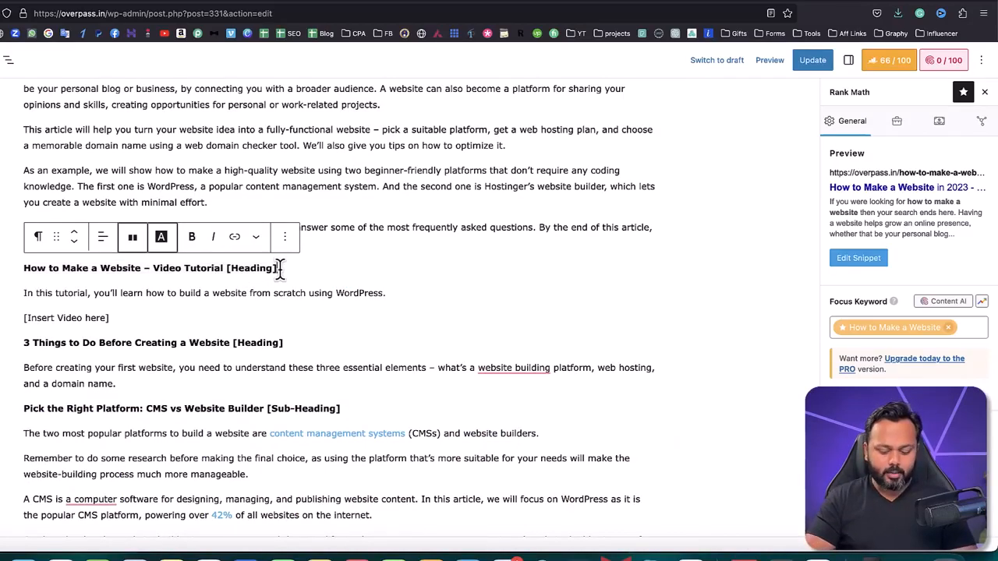
key("Return")
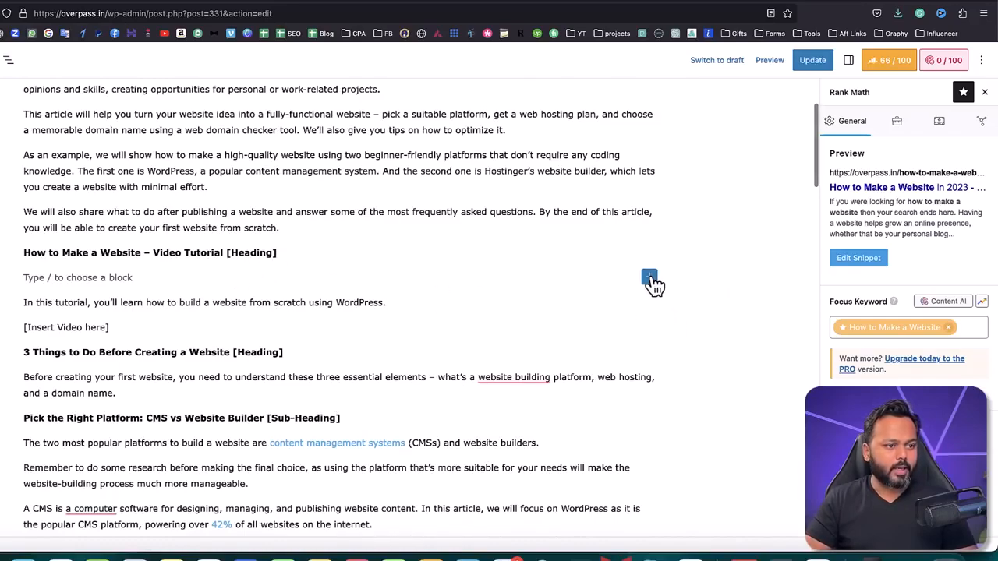
left_click(649, 279)
left_click(753, 373)
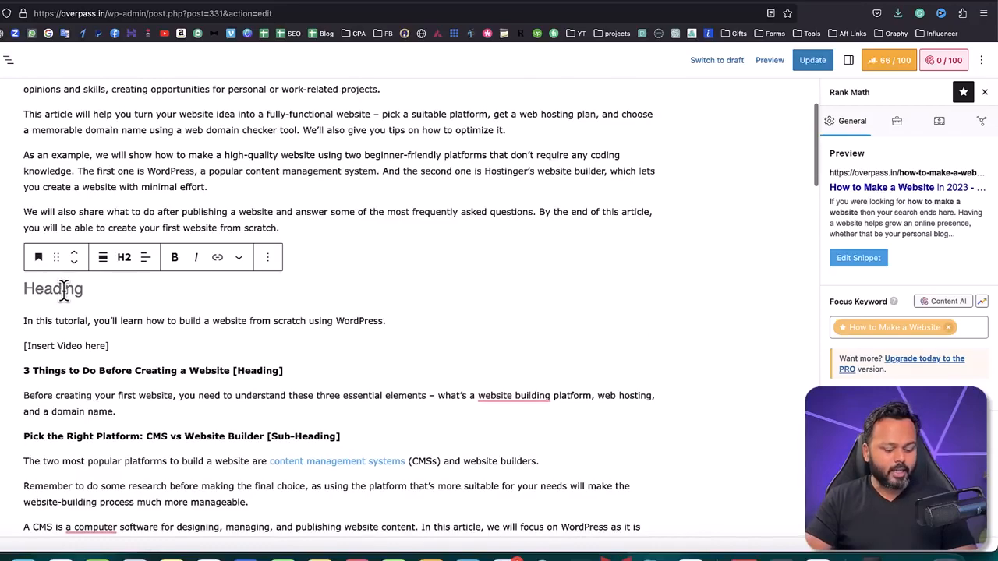
type("Ho")
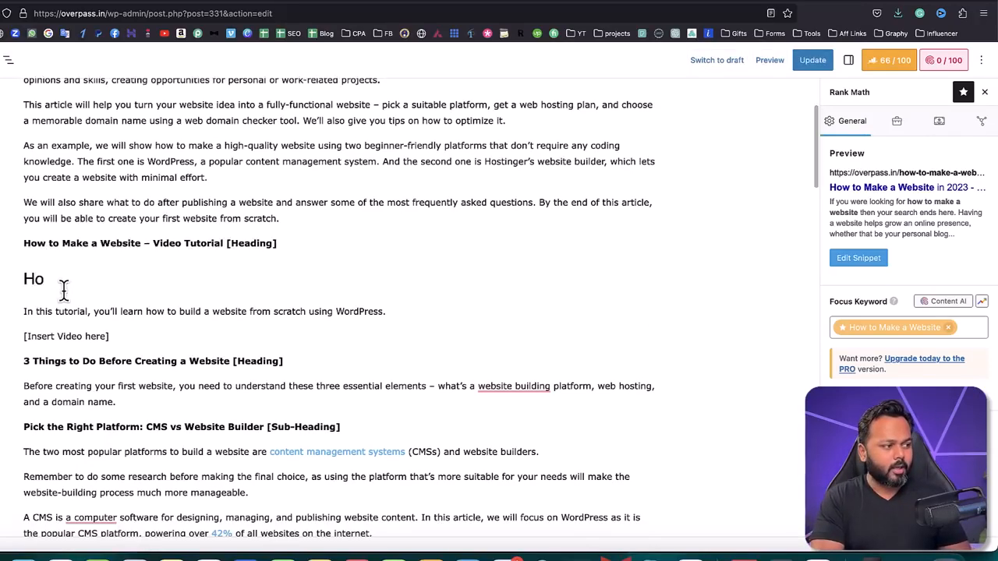
type("w to Make a Website")
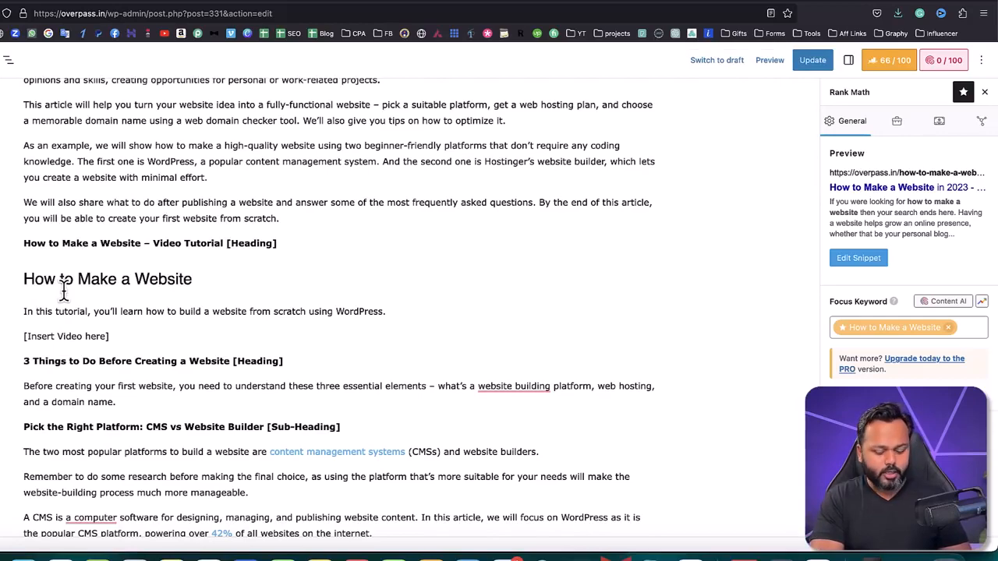
type(" - Video Tutorial for You")
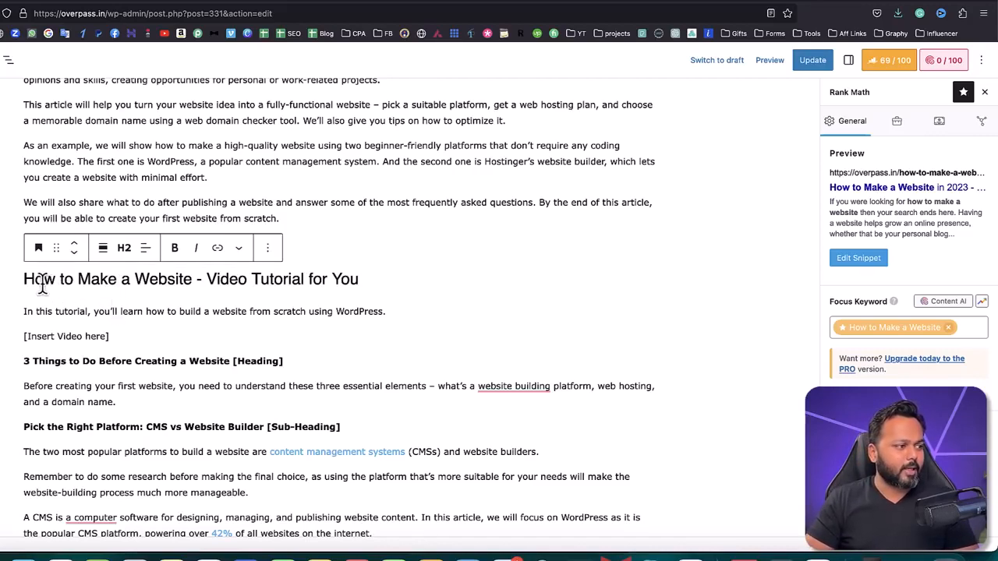
Step: Select the new video tutorial heading's text, compare it with the post title and open its heading level options
left_click_drag(26, 279, 355, 280)
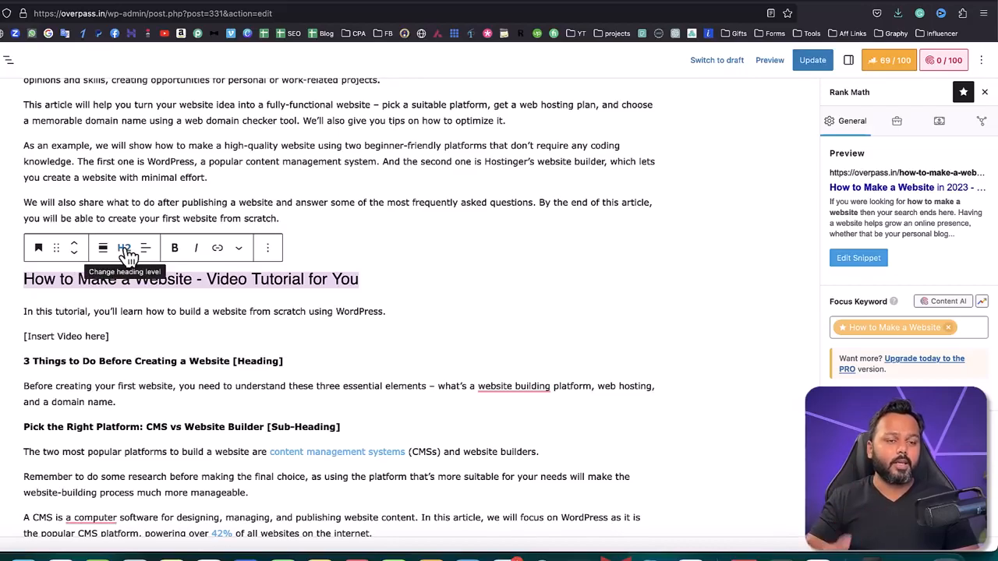
scroll(385, 244, "up", 3)
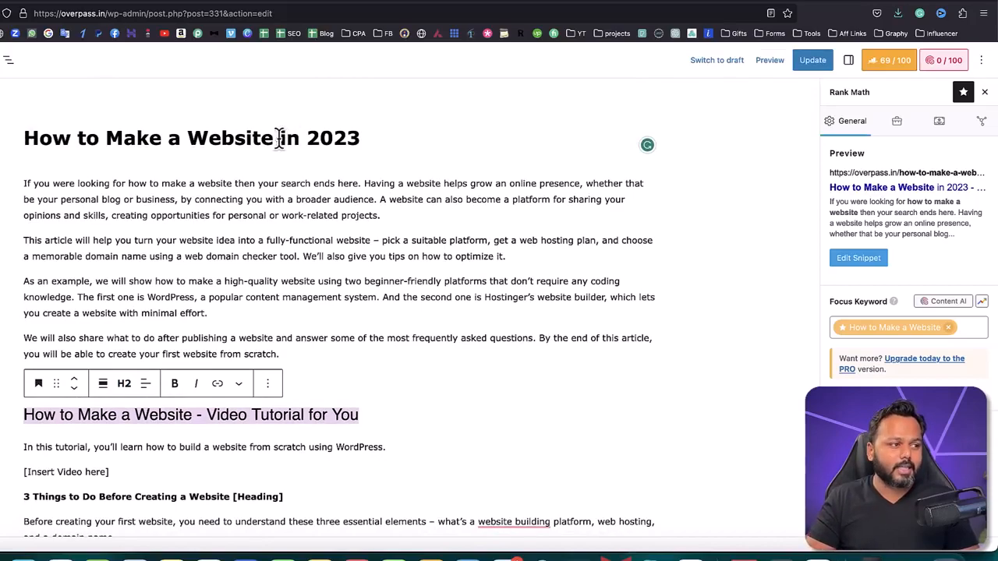
scroll(349, 230, "down", 3)
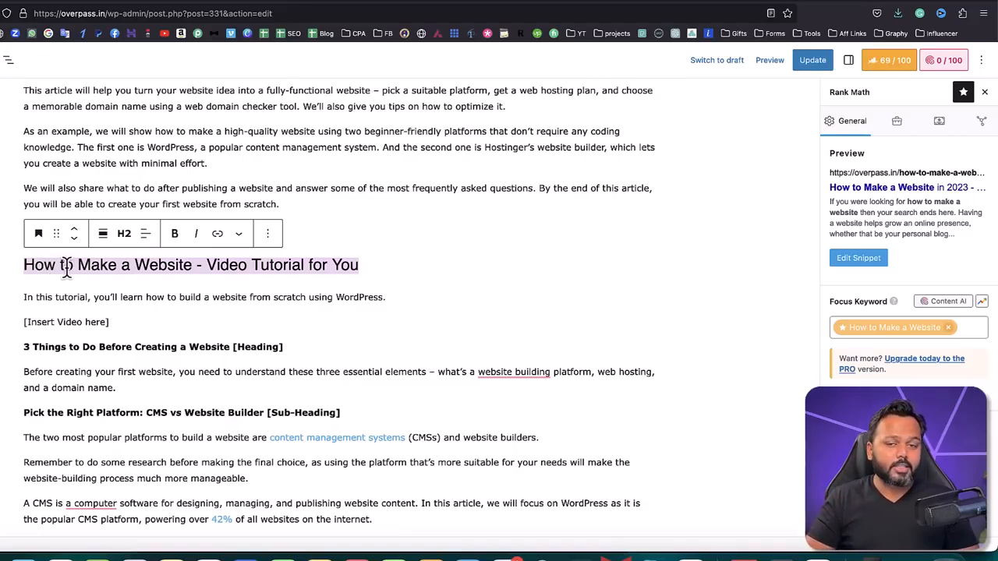
left_click(125, 235)
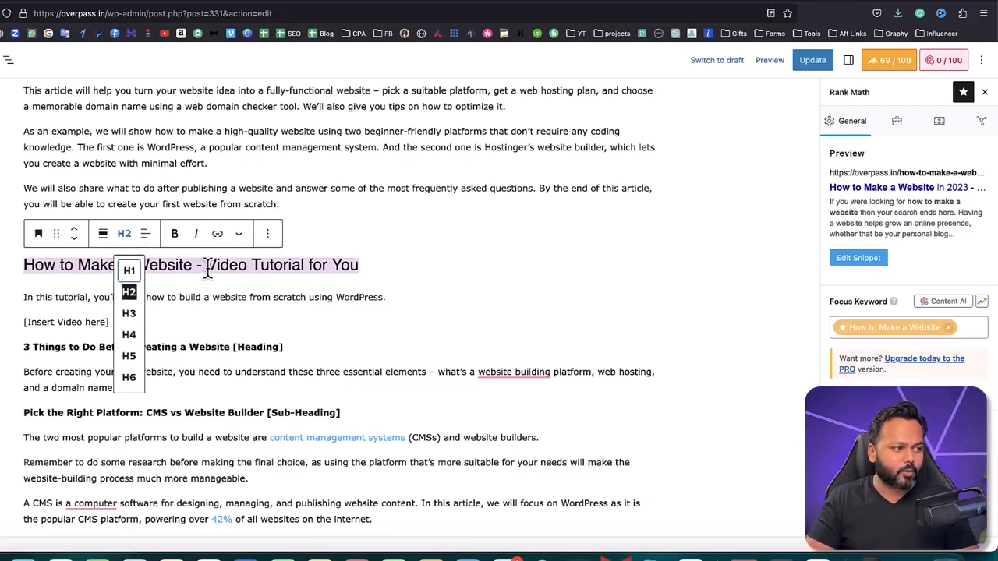
Step: Highlight "How to Make a Website" in the new video tutorial heading and compare it with the post title
left_click(206, 266)
left_click_drag(25, 265, 195, 266)
scroll(195, 262, "up", 4)
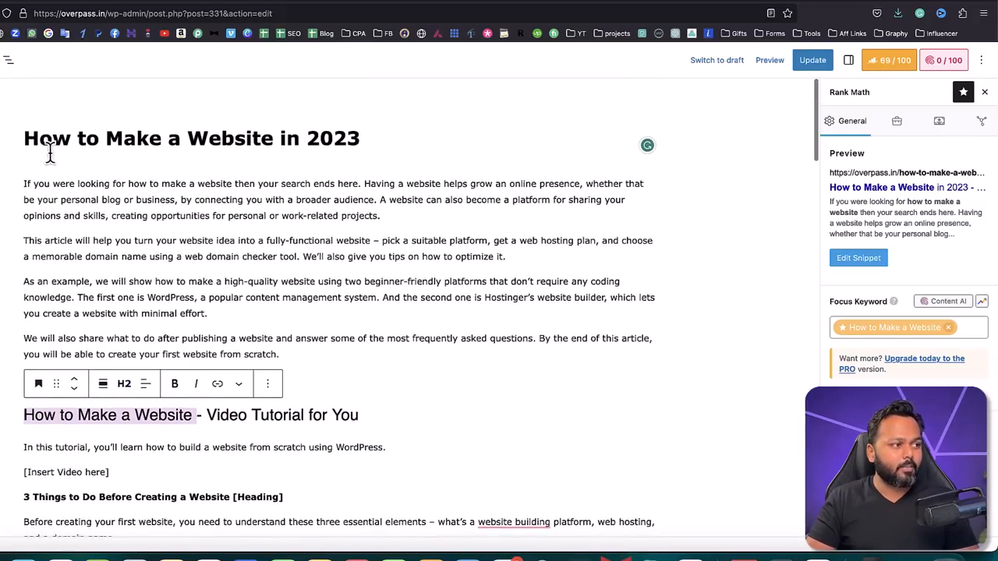
scroll(290, 427, "down", 5)
left_click(374, 225)
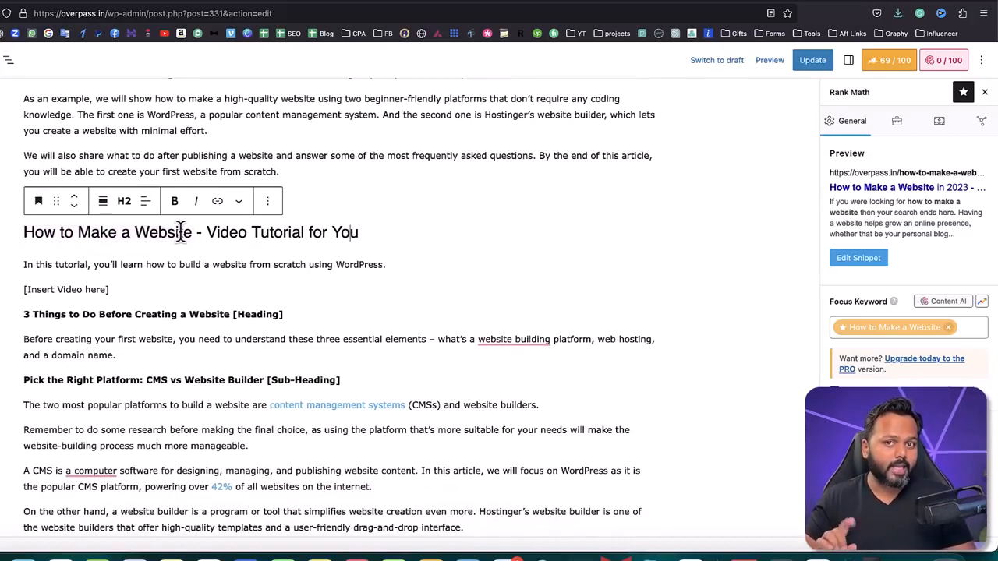
Step: Insert an empty heading block below the bold "3 Things to Do Before Creating a Website [Heading]" line
triple_click(25, 315)
key("super+c")
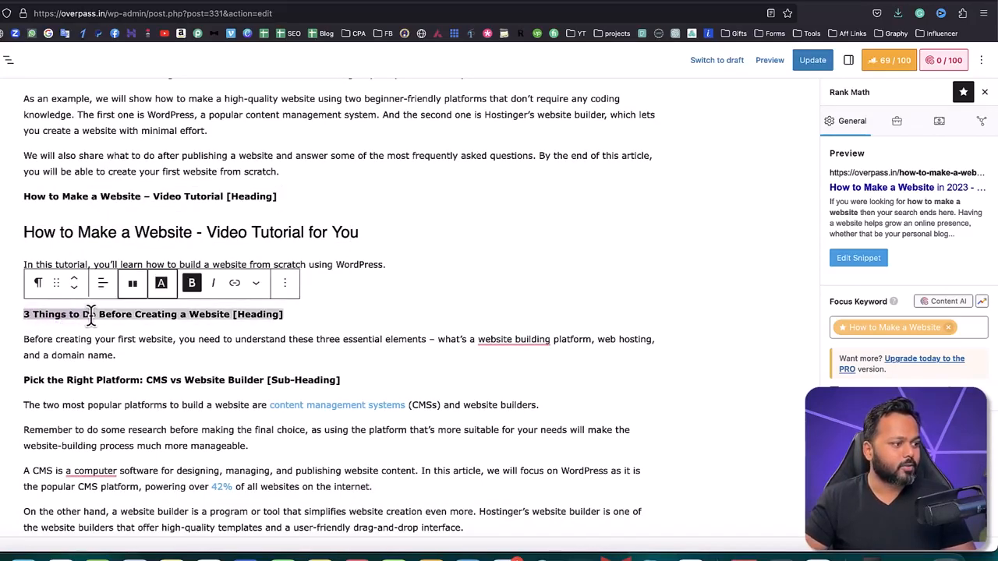
left_click(291, 315)
key("Return")
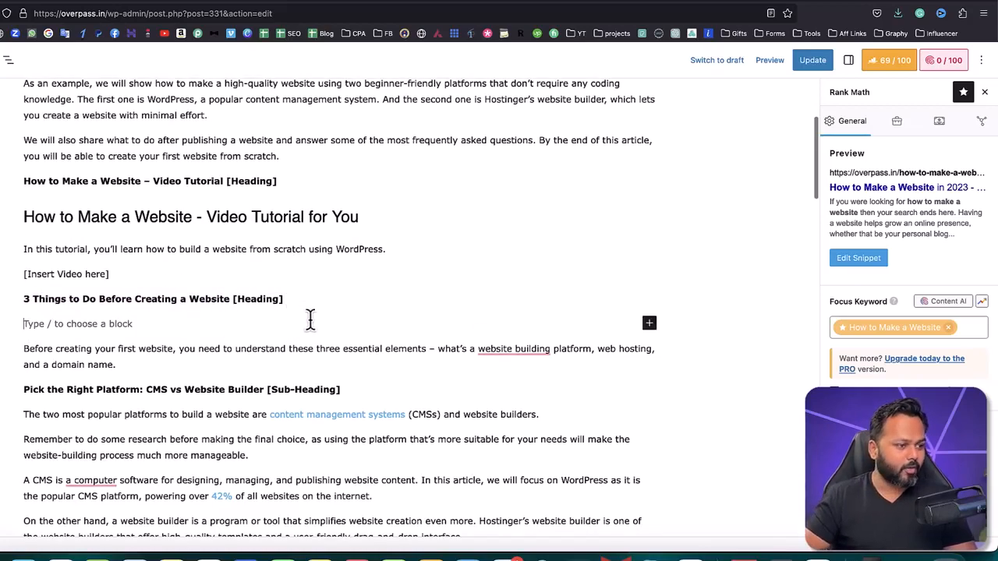
left_click(650, 325)
left_click(755, 430)
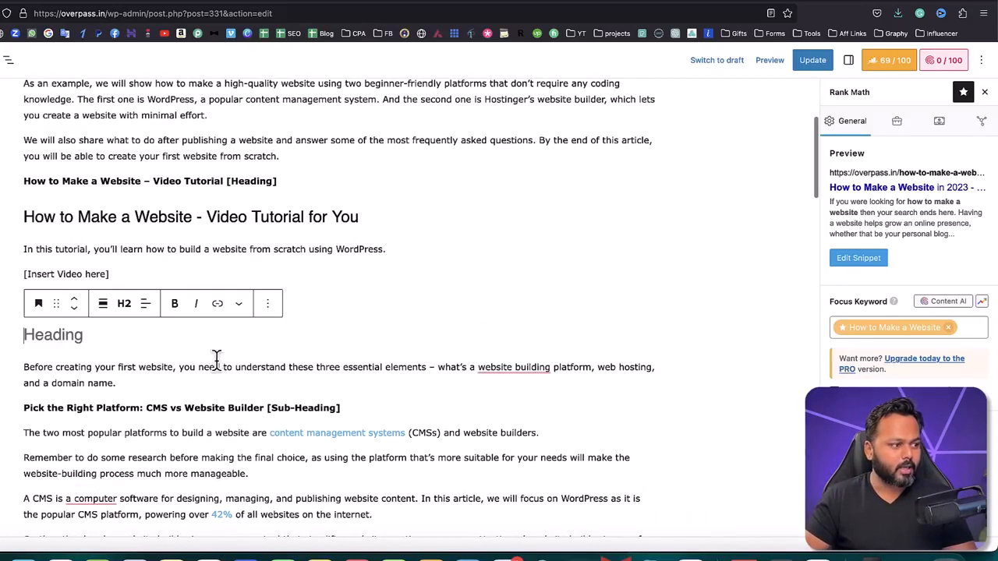
left_click(81, 350)
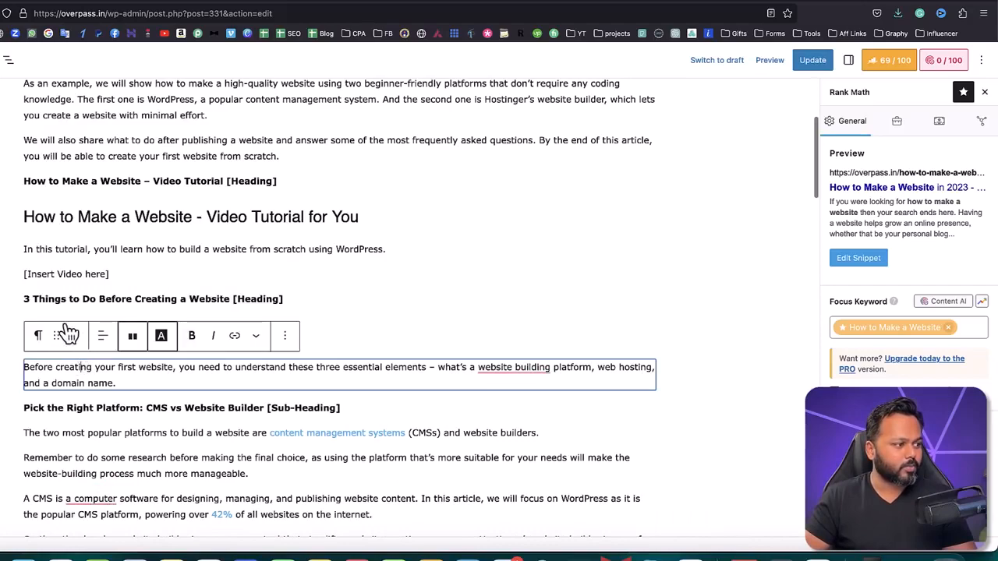
left_click(326, 326)
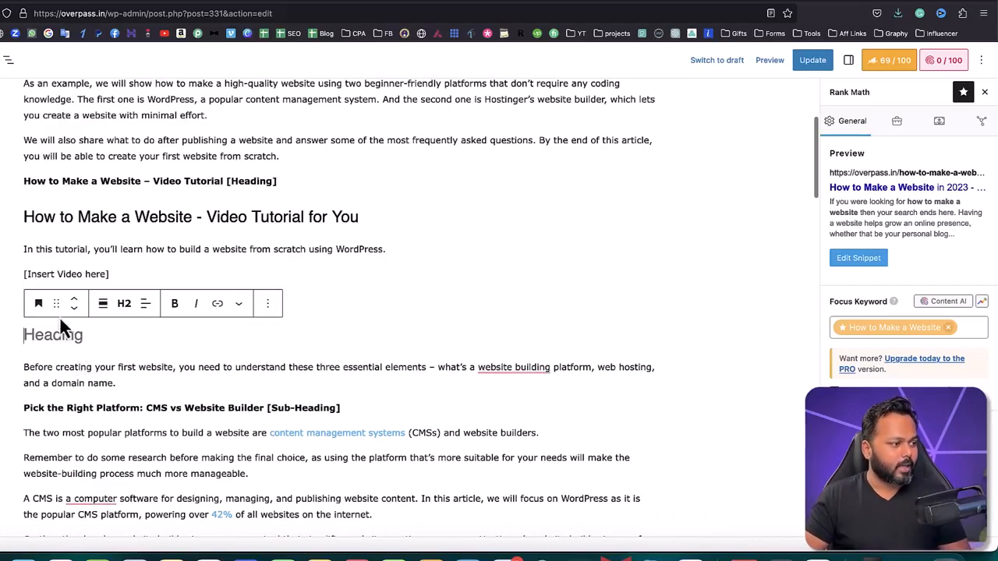
Step: Move the text "3 Things to Do Before Creating a Website" from the bold line into the empty heading block
key("super+v")
left_click_drag(27, 298, 230, 302)
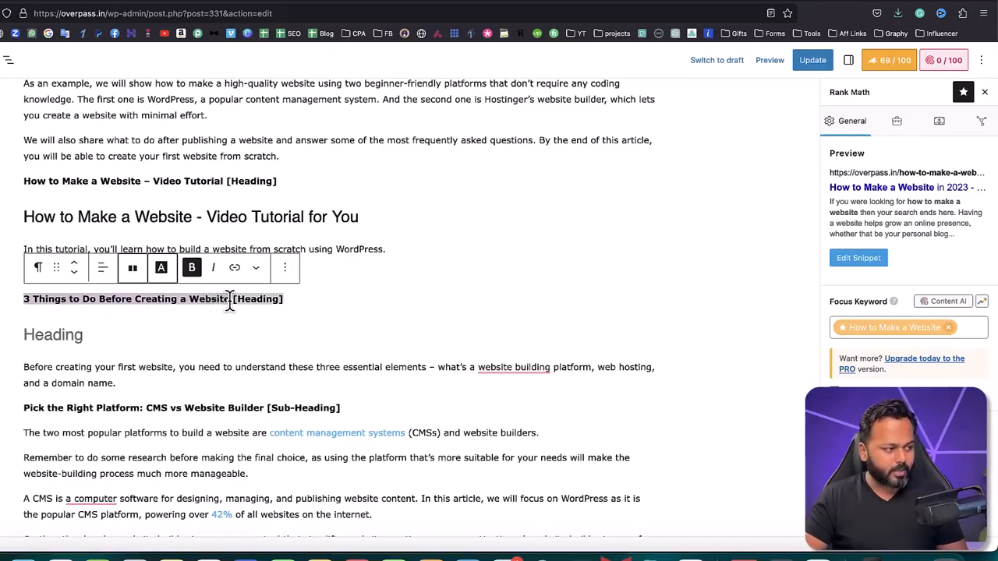
key("super+x")
left_click(48, 334)
key("super+v")
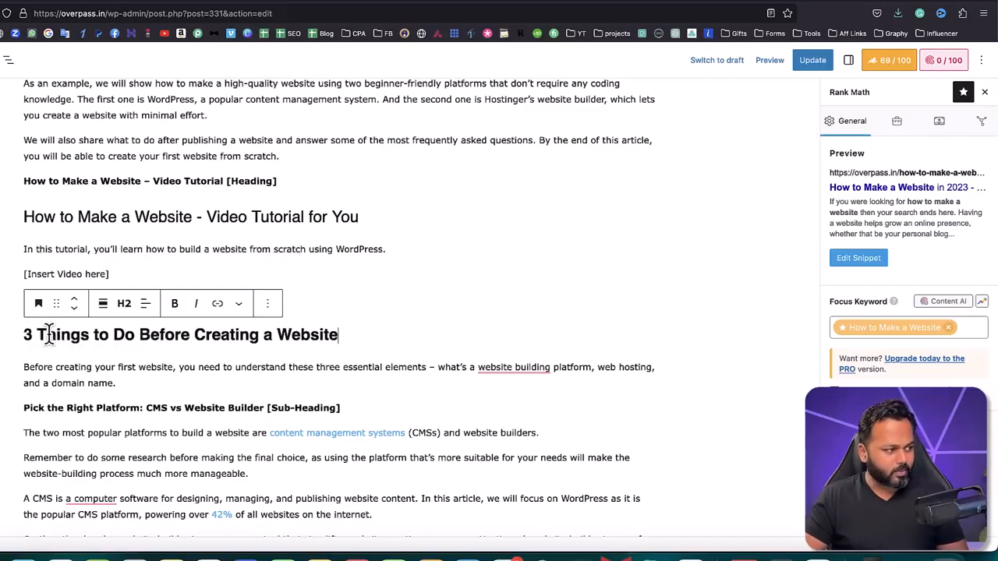
Step: Remove the bold formatting from the "3 Things to Do Before Creating a Website" heading
left_click_drag(325, 334, 23, 335)
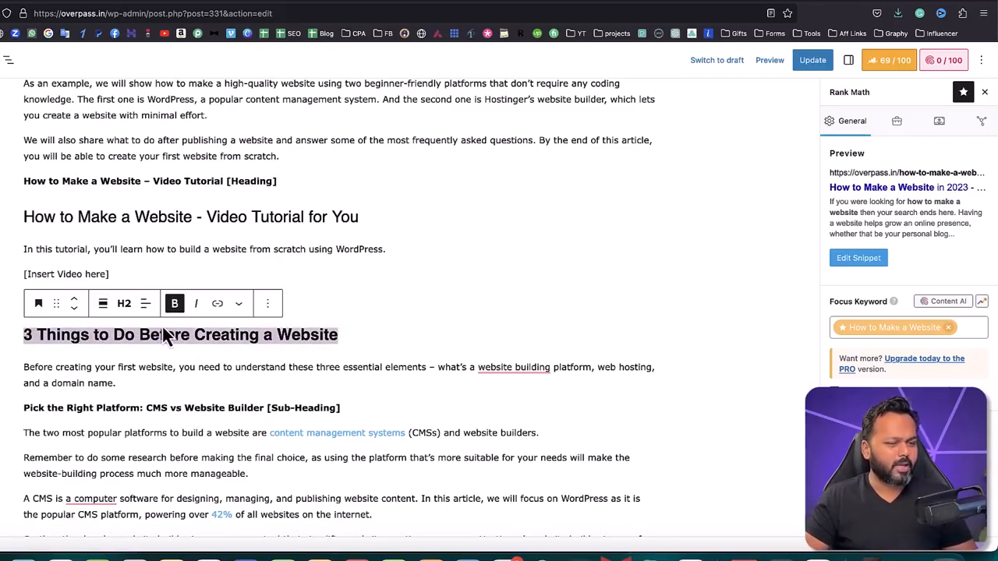
left_click(175, 303)
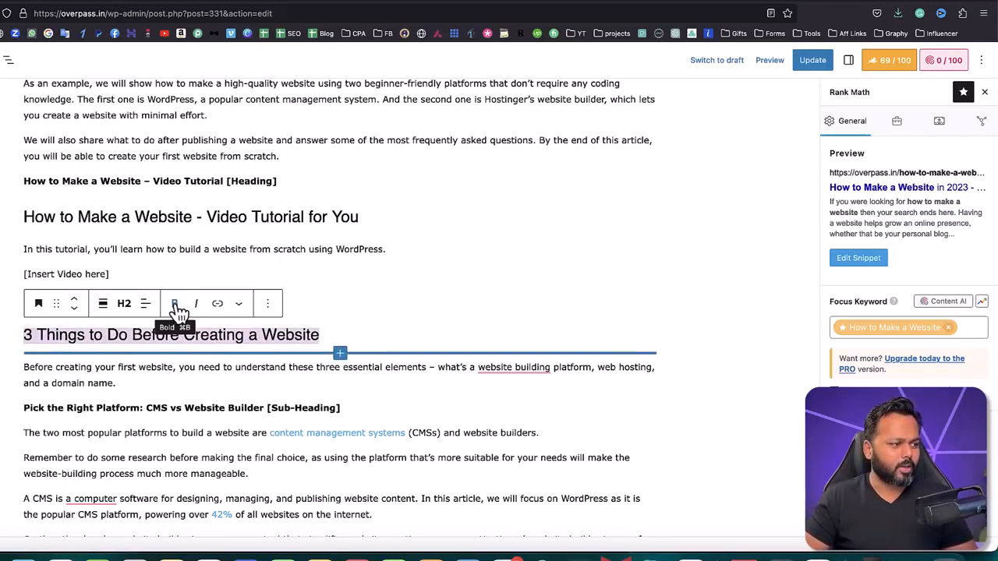
left_click(330, 336)
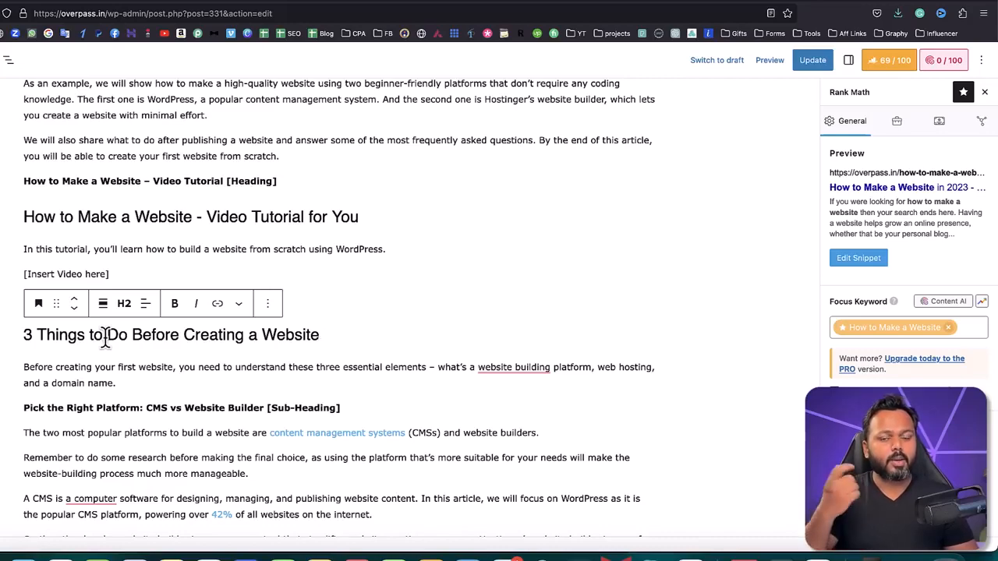
Step: Highlight the "3 Things to Do" heading and the bold "Pick the Right Platform [Sub-Heading]" line to compare their roles
left_click_drag(24, 334, 175, 334)
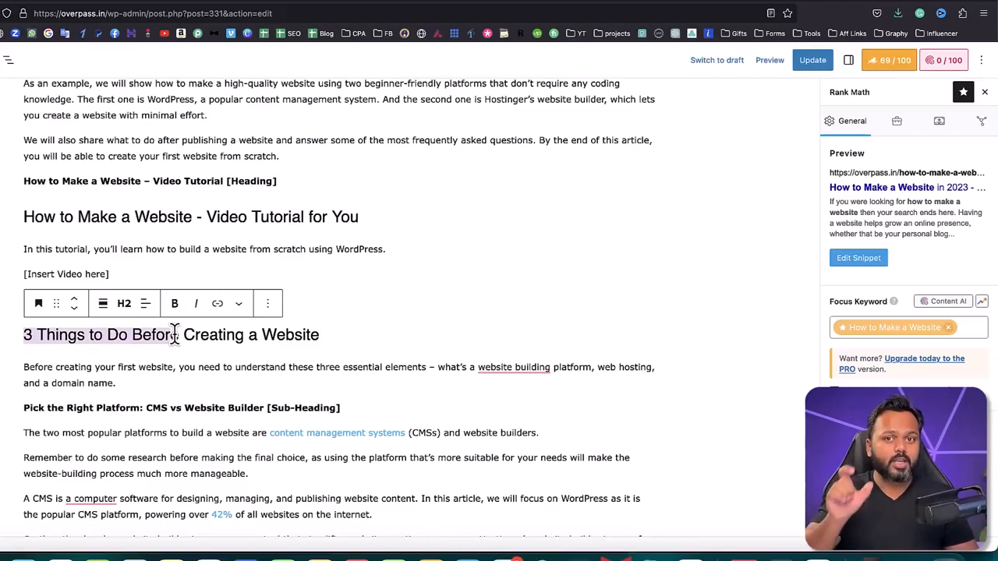
left_click_drag(175, 334, 180, 334)
scroll(188, 355, "down", 2)
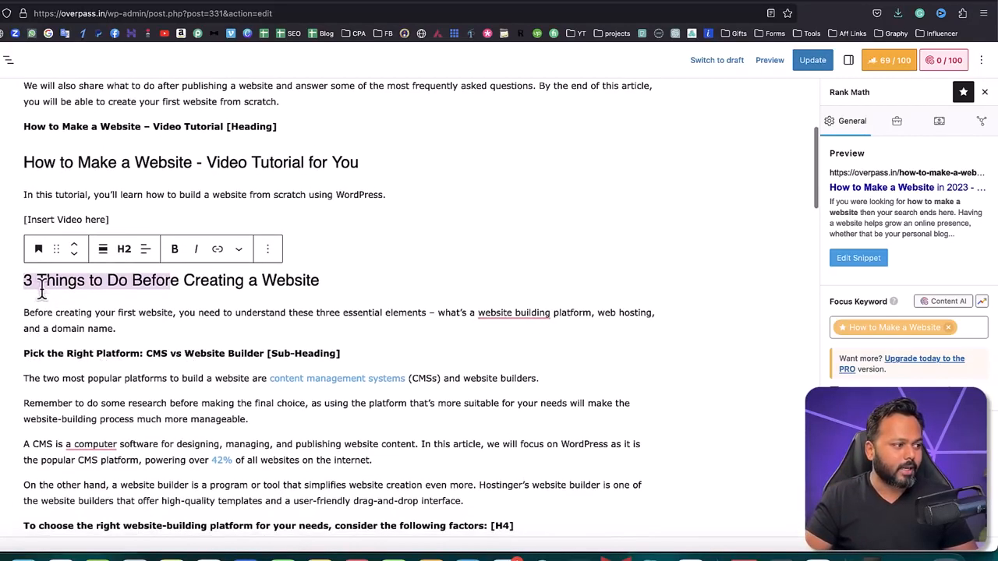
left_click(32, 280)
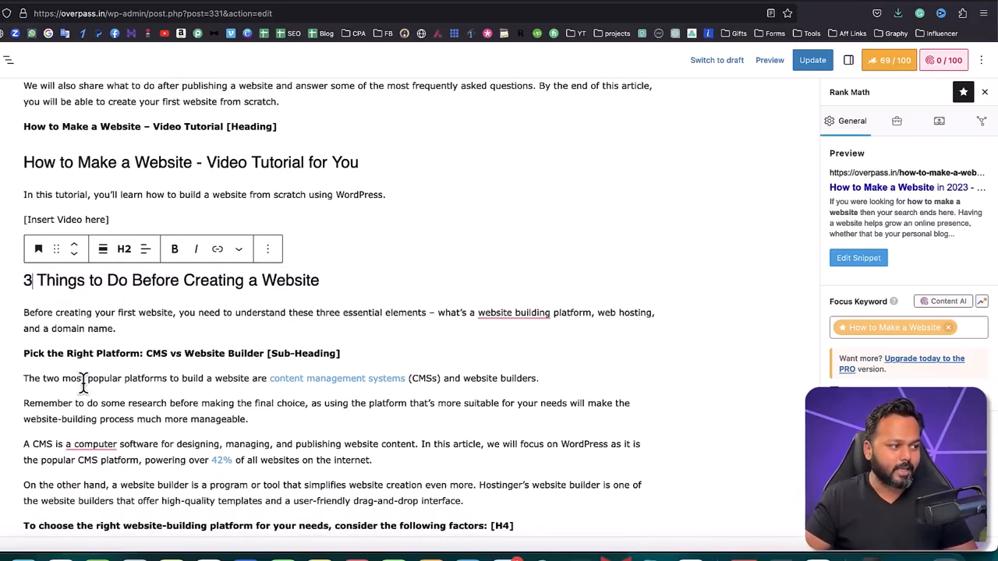
scroll(31, 351, "down", 1)
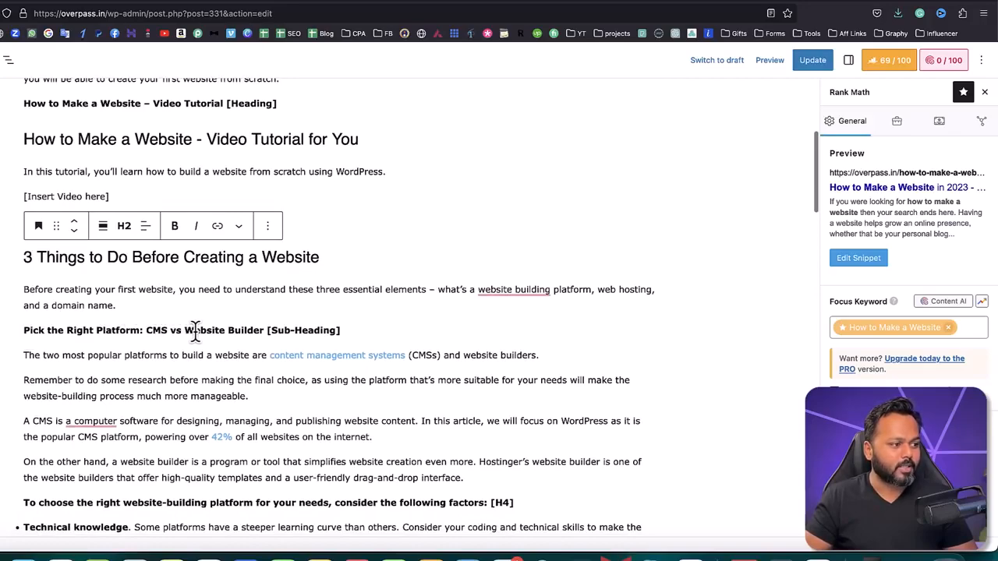
triple_click(27, 330)
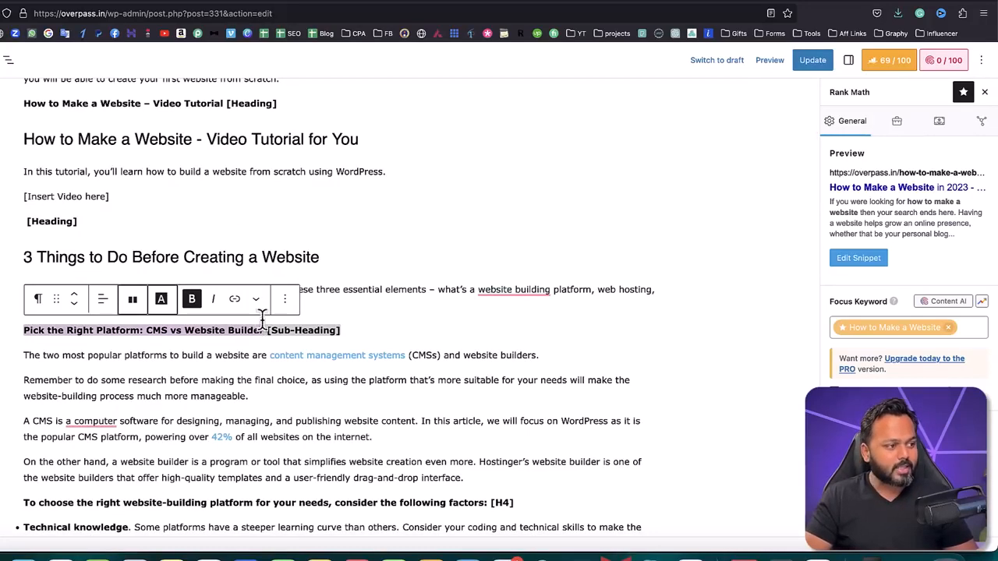
left_click(262, 257)
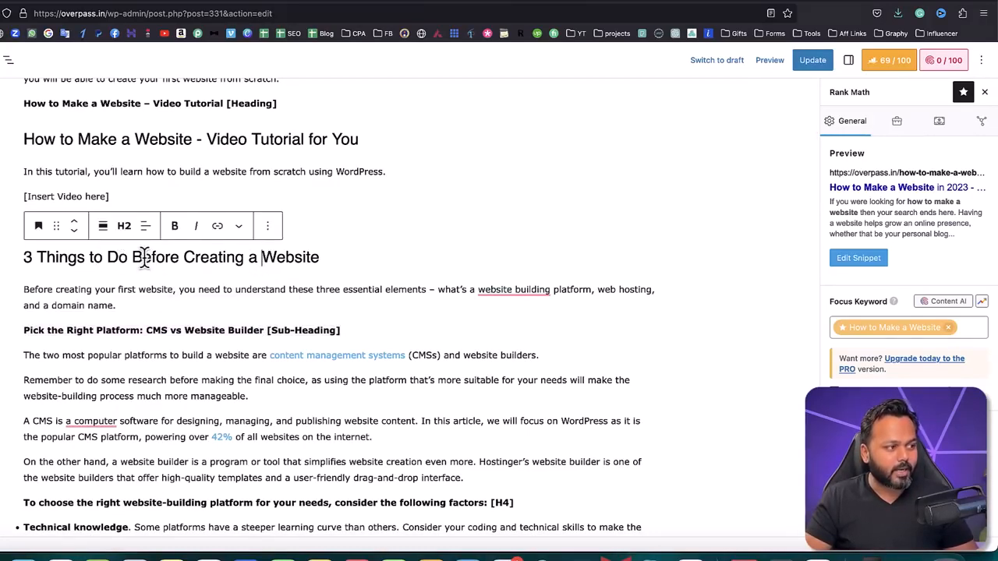
Step: Add a heading block reading "Pick the Right Platform: CMS vs Website Builder" below the bold sub-heading line
left_click(340, 331)
key("Return")
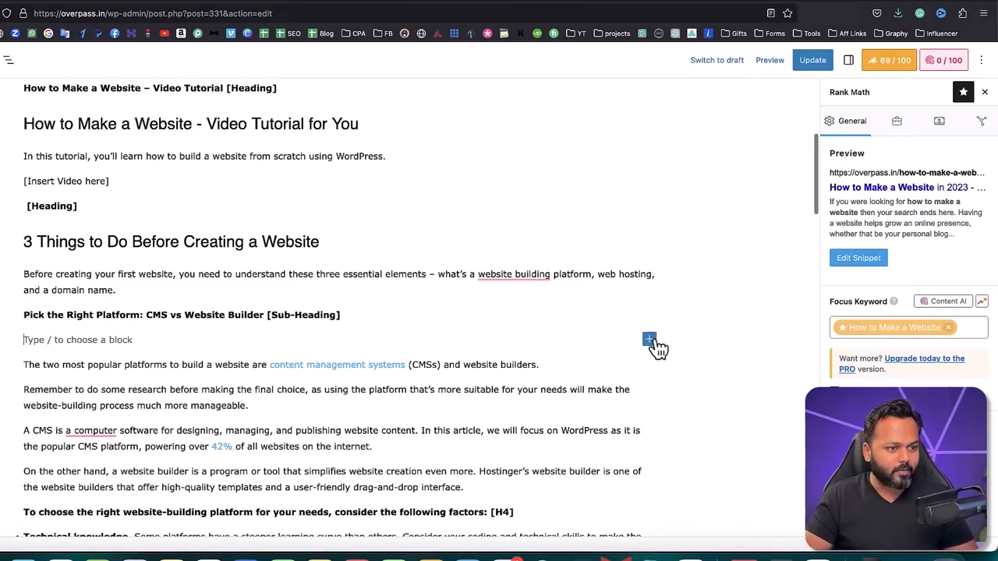
left_click(650, 340)
left_click(747, 433)
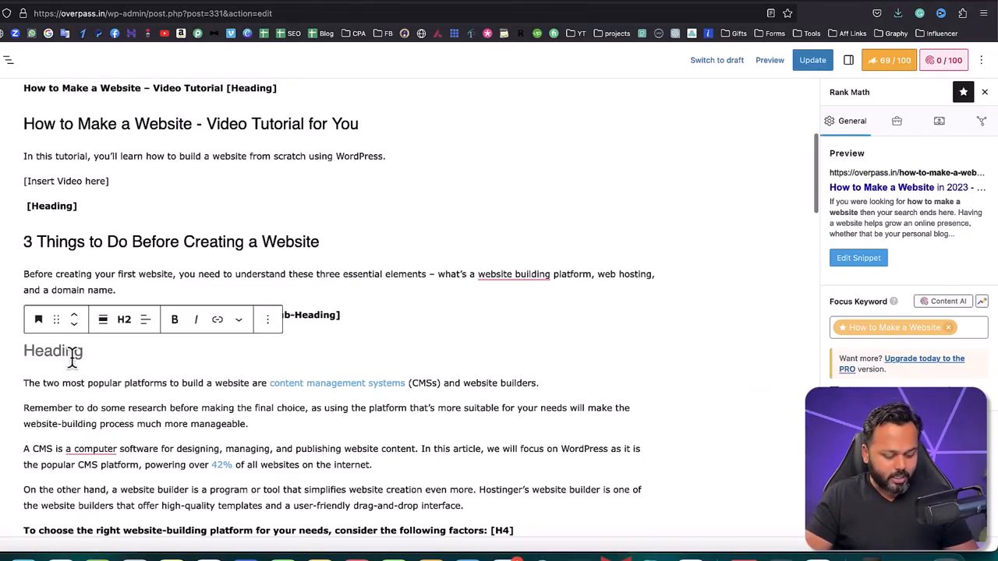
key("ctrl+v")
Step: Unbold "Pick the Right Platform: CMS vs Website" in the new heading and set the heading level to H3
left_click_drag(336, 340, 17, 343)
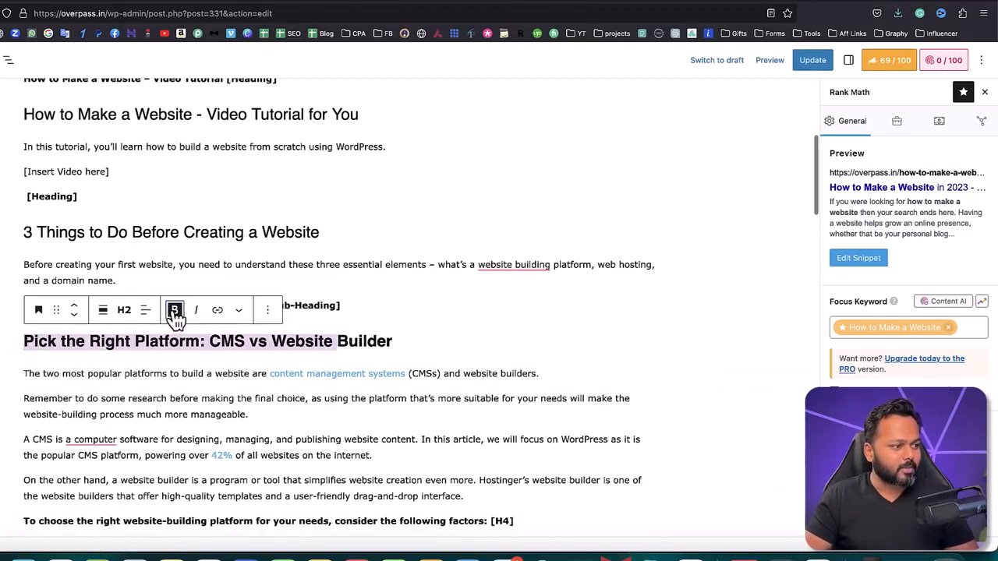
left_click(175, 311)
left_click(125, 310)
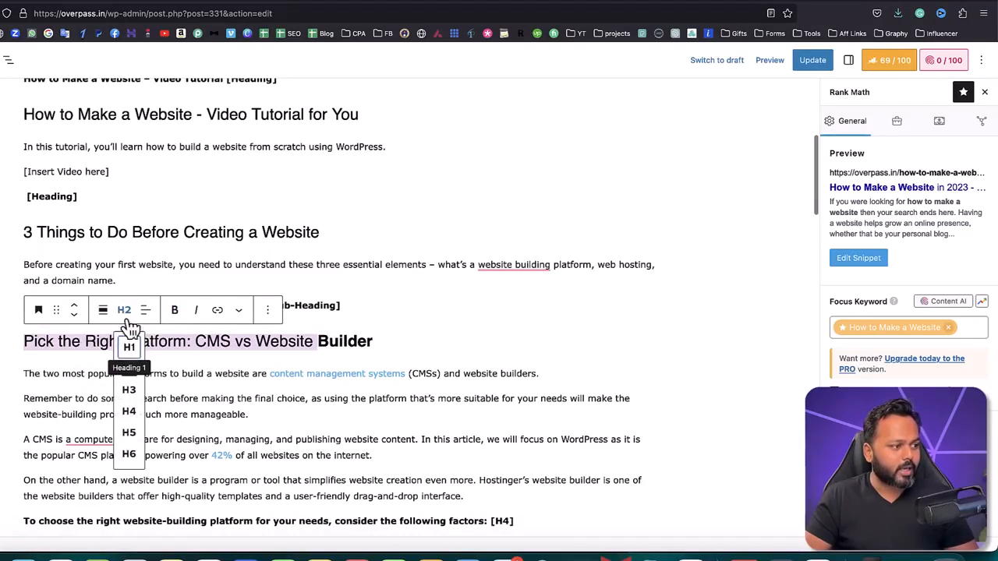
left_click(129, 399)
Step: Remove the original bold "Pick the Right Platform: CMS vs Website Builder [Sub-Heading]" paragraph
left_click(382, 306)
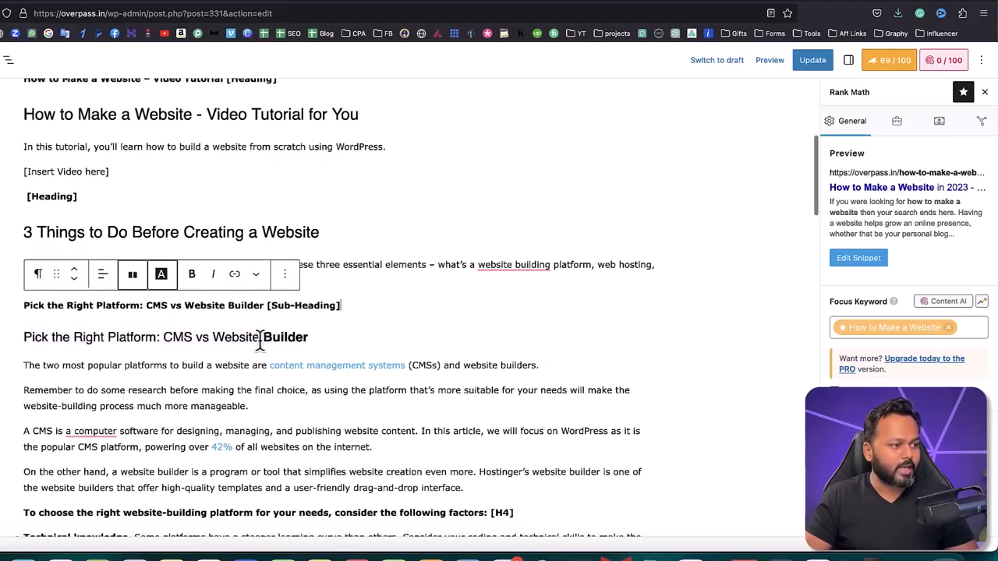
left_click_drag(23, 337, 297, 336)
left_click_drag(27, 229, 134, 232)
triple_click(207, 304)
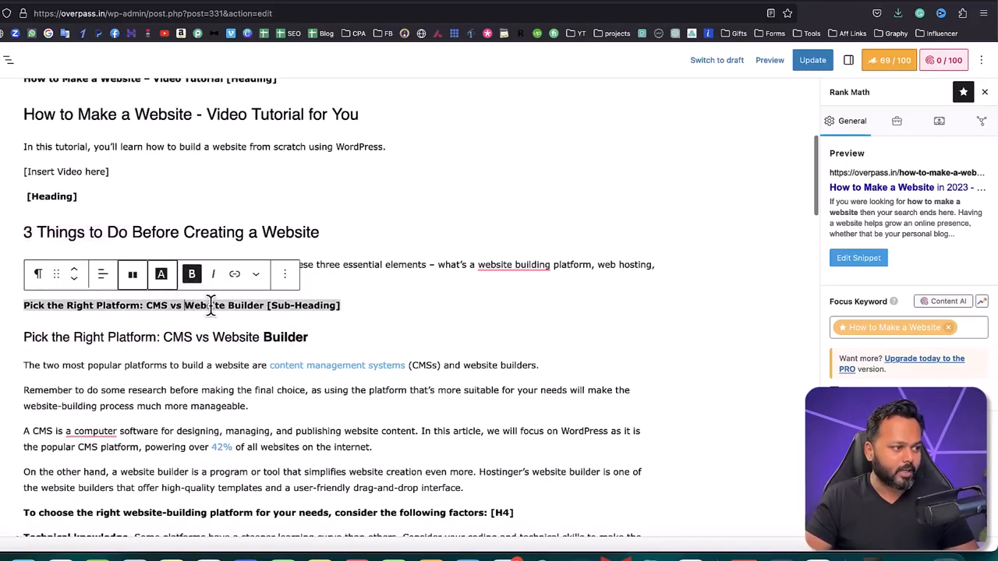
left_click(285, 275)
scroll(342, 546, "down", 2)
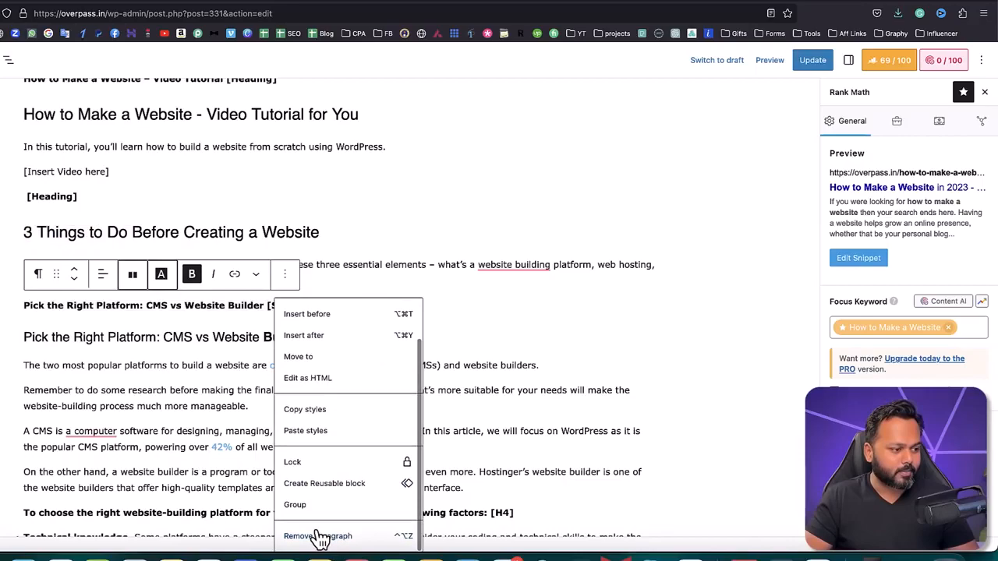
left_click(320, 537)
Step: Remove the bold formatting from the word "Builder" in the "Pick the Right Platform" H3 heading
left_click(157, 314)
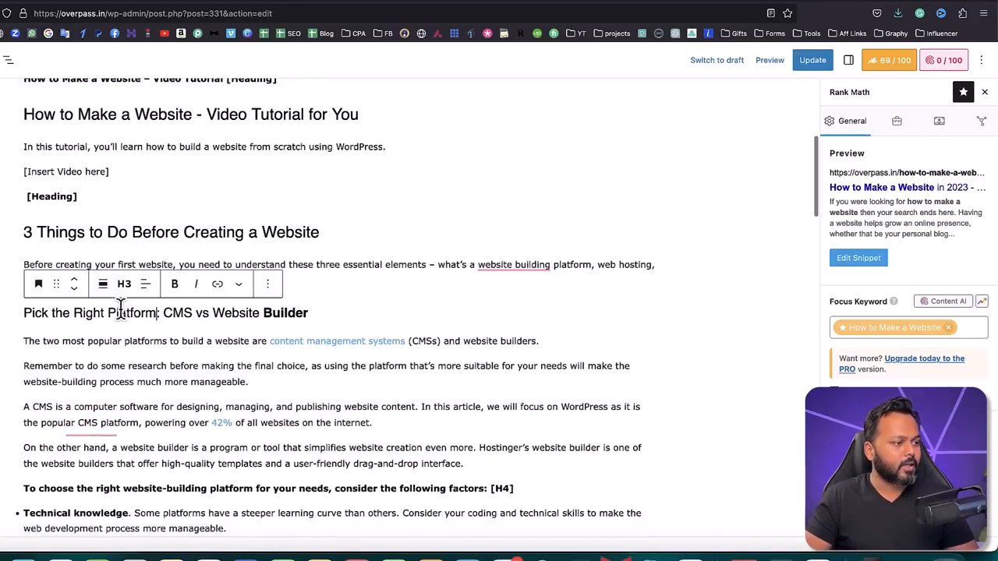
type(":")
double_click(273, 313)
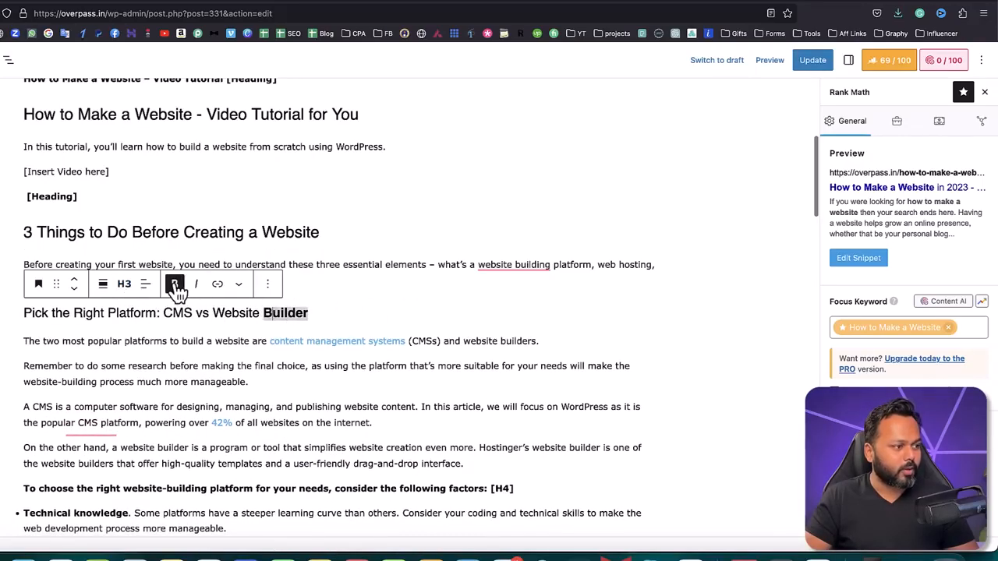
left_click(175, 284)
left_click(304, 313)
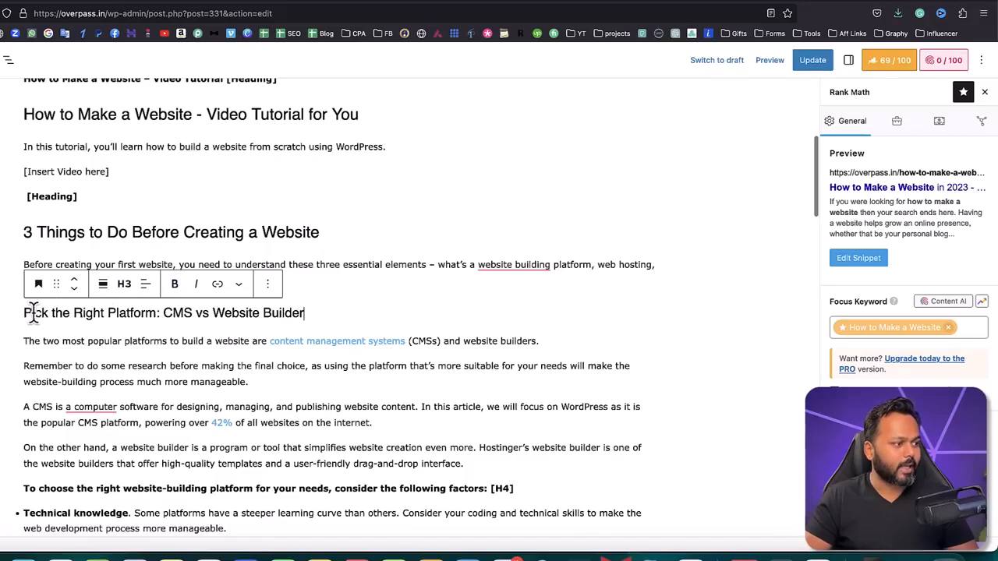
Step: Review the heading hierarchy from the post title through the H2 headings to the "Pick the Right Platform" H3 heading
left_click_drag(26, 313, 156, 313)
left_click(306, 313)
scroll(134, 130, "up", 1)
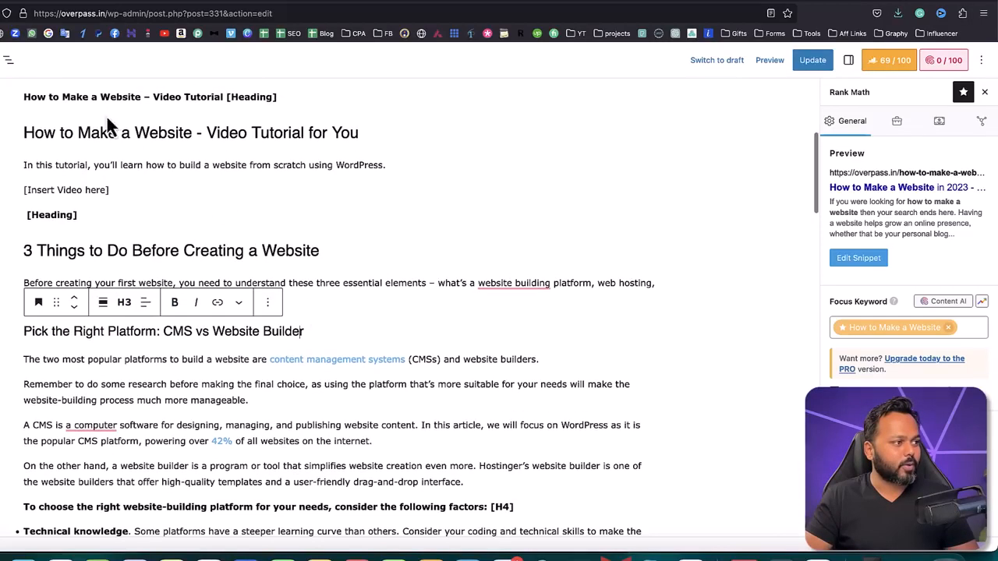
scroll(25, 134, "up", 10)
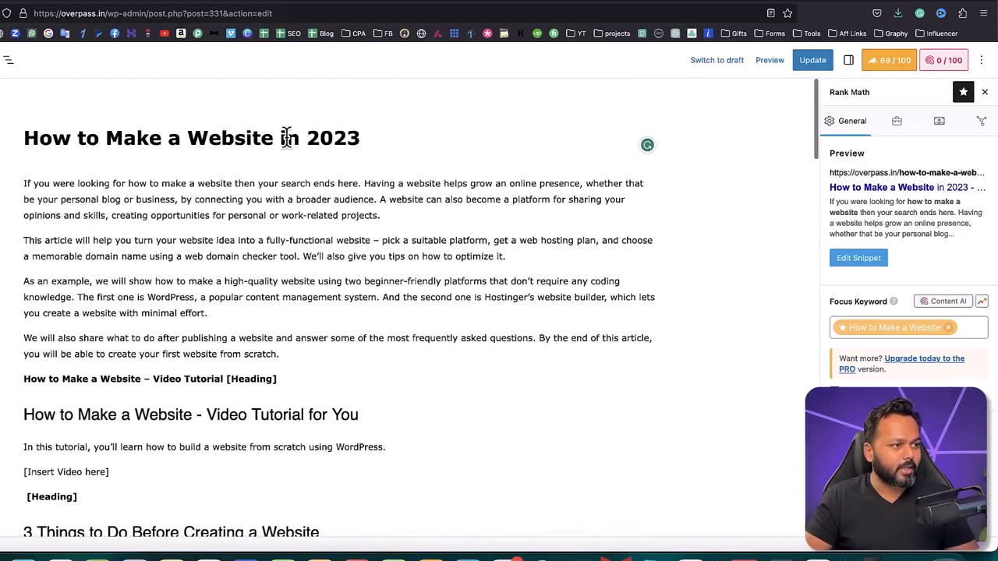
scroll(164, 283, "down", 3)
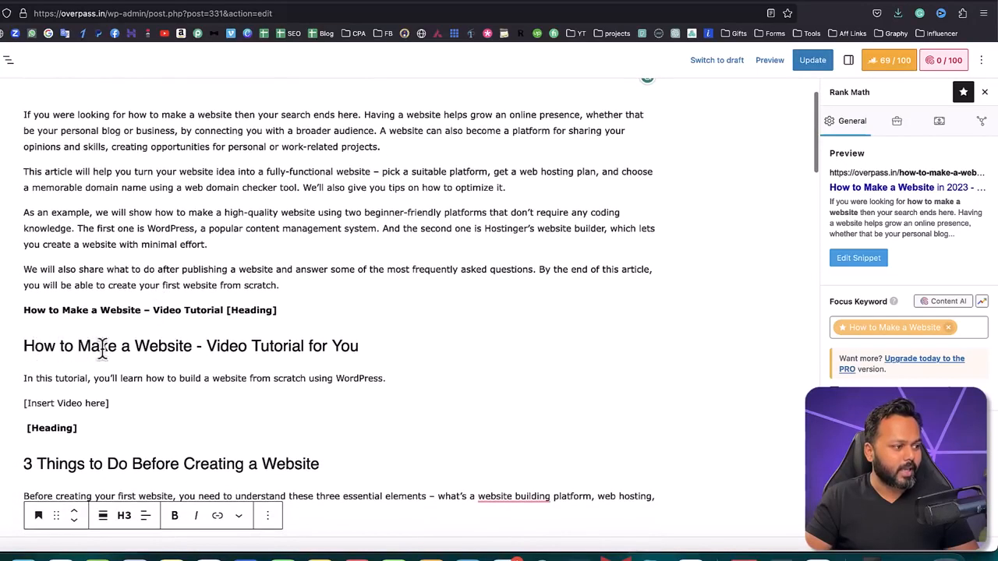
scroll(213, 356, "down", 5)
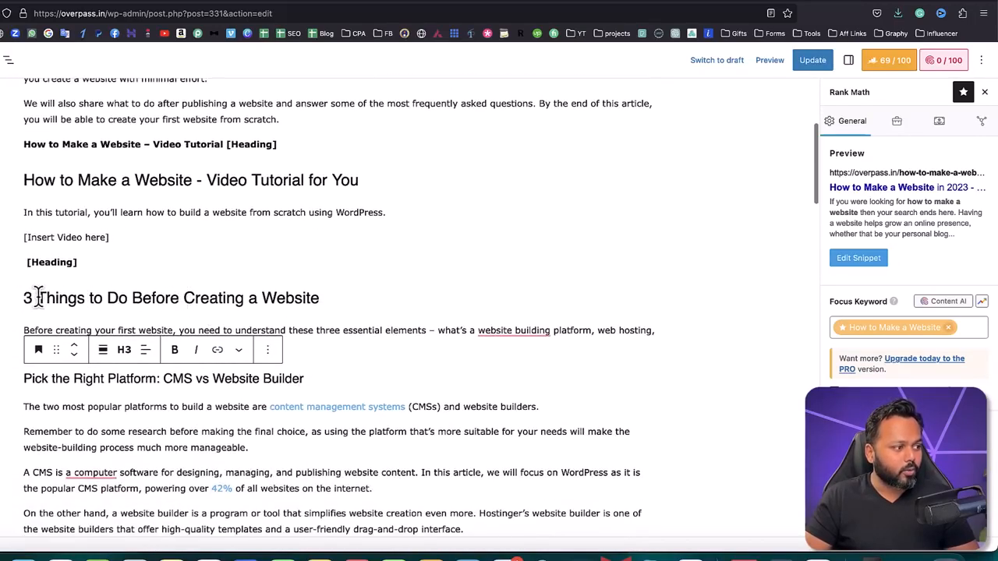
left_click(363, 330)
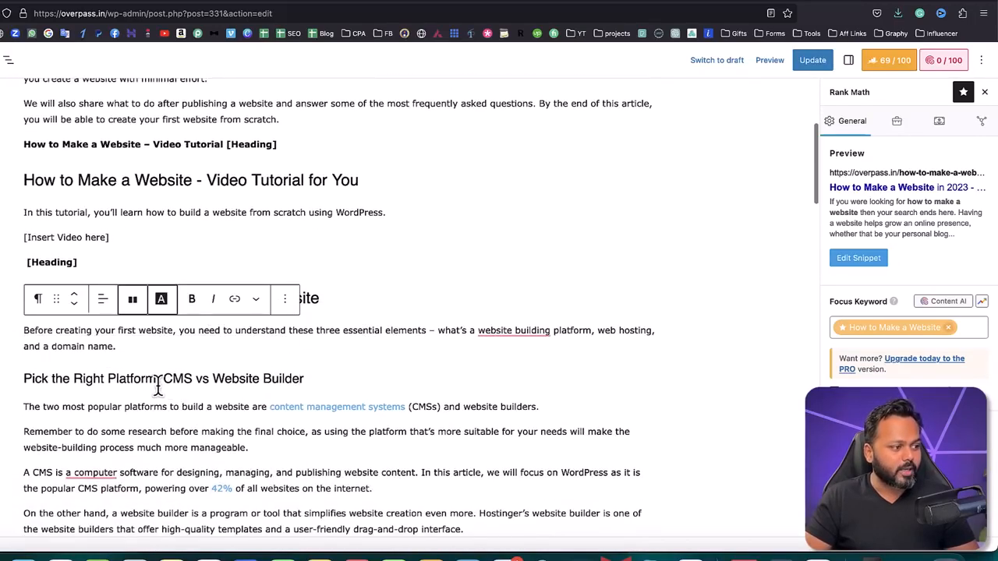
left_click_drag(25, 379, 193, 380)
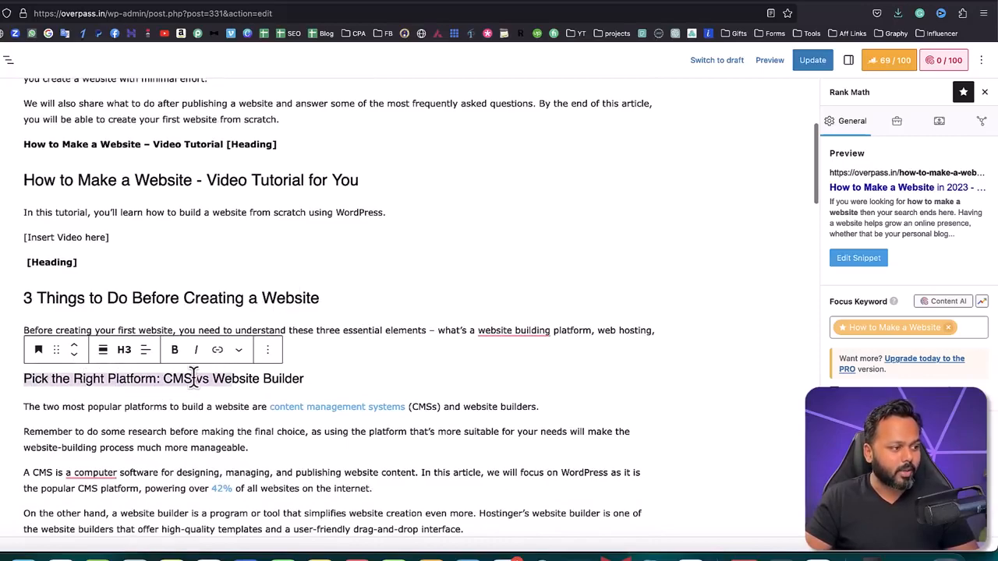
scroll(378, 374, "down", 3)
left_click(152, 285)
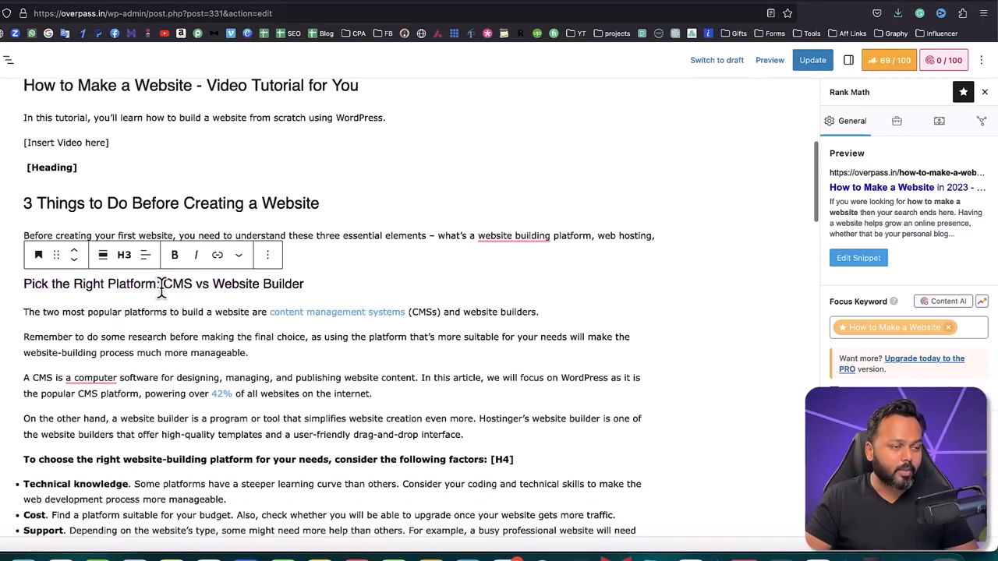
Step: Switch to the published "How to Make a Website in 2023" post and reload it with the updated headings
left_click_drag(52, 285, 157, 285)
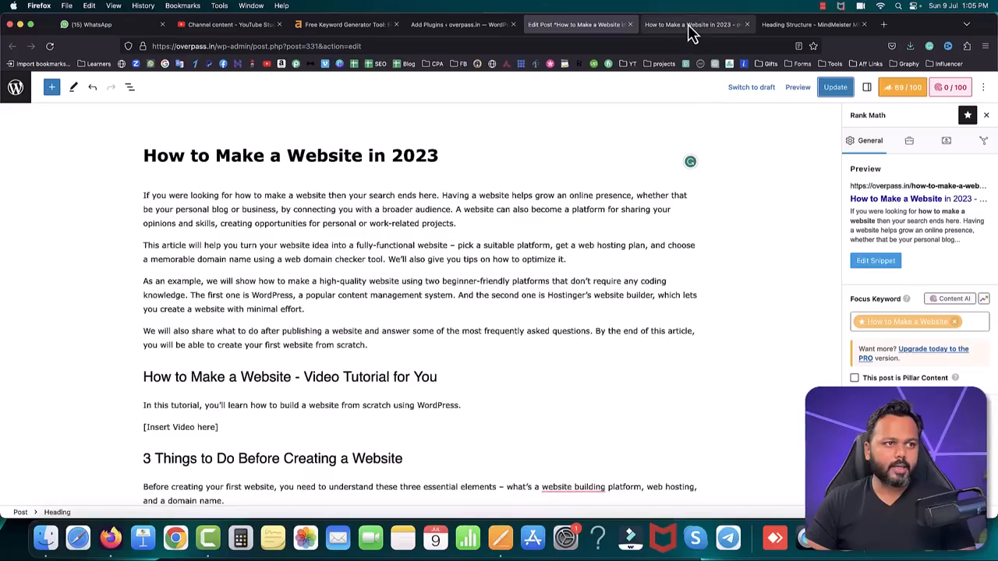
left_click(690, 28)
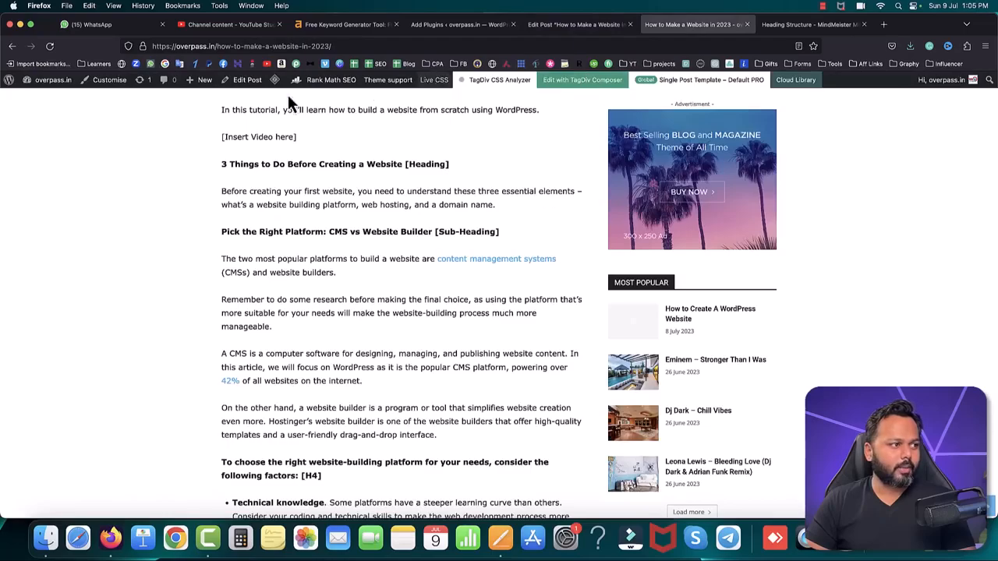
left_click(50, 48)
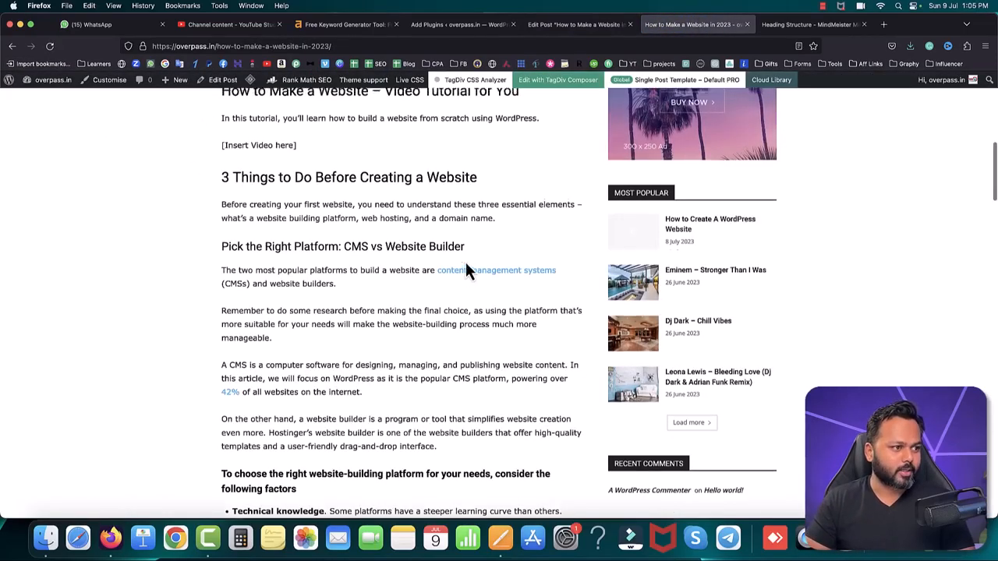
Step: Examine the heading structure of the published post from the title through its H2, H3 and lower-level headings
scroll(461, 251, "up", 5)
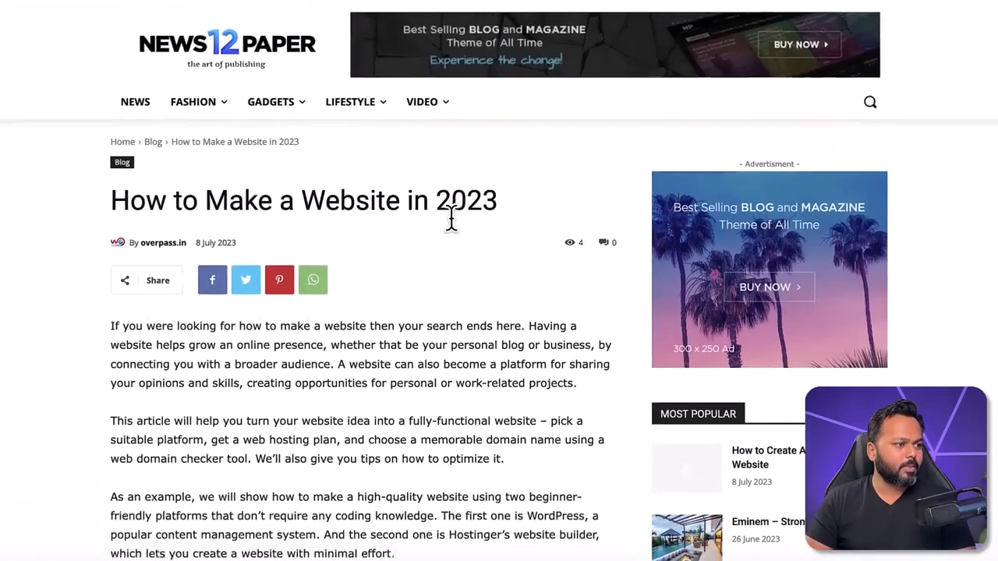
scroll(450, 221, "down", 2)
left_click_drag(106, 177, 278, 316)
scroll(278, 316, "down", 10)
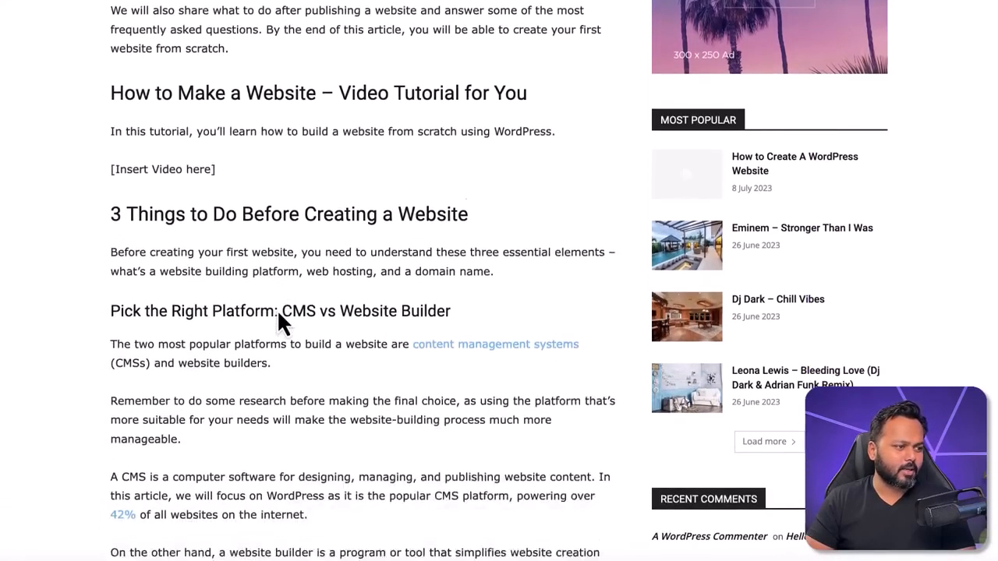
scroll(277, 309, "down", 7)
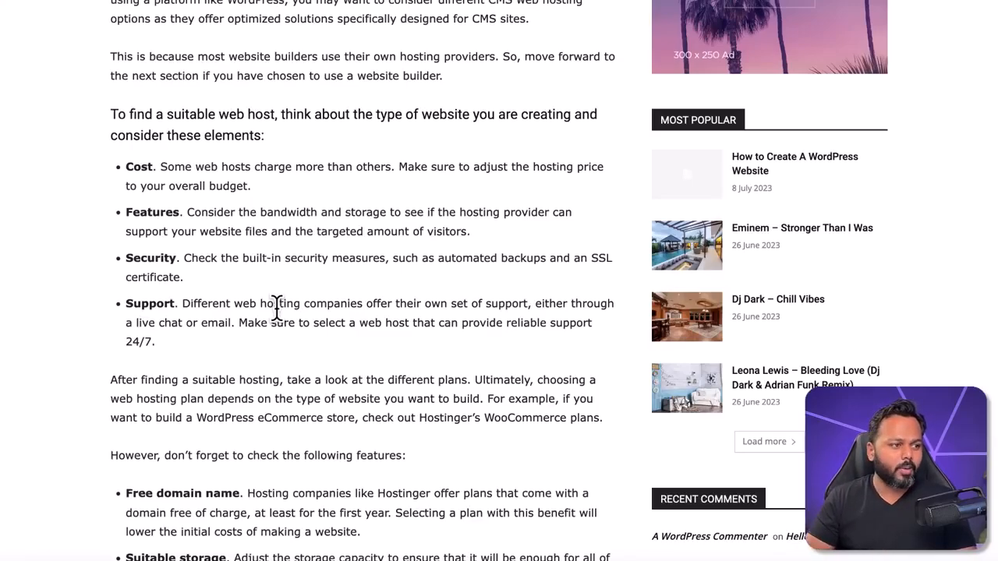
scroll(277, 309, "up", 20)
scroll(277, 308, "up", 1)
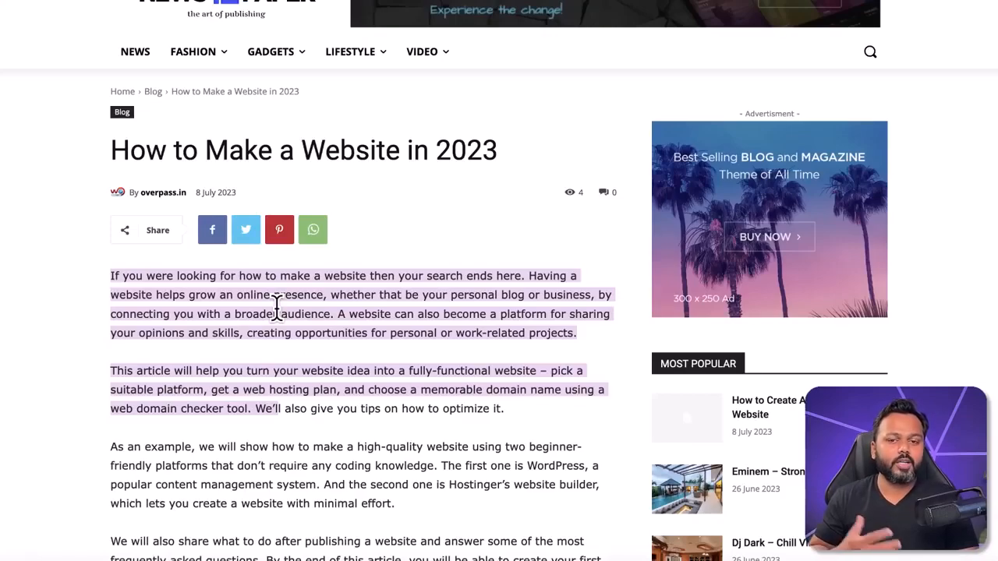
left_click(276, 306)
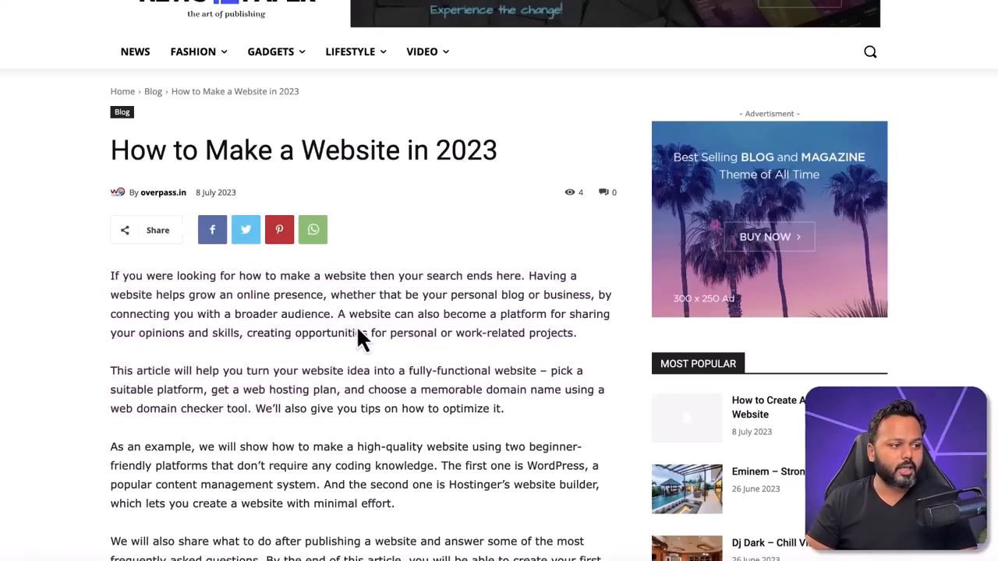
scroll(356, 335, "down", 4)
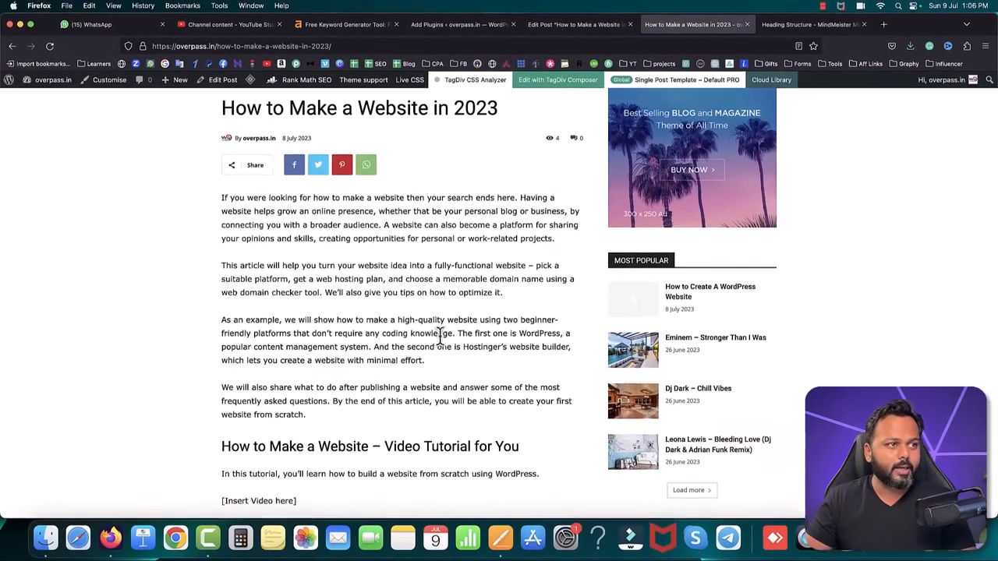
Step: Return to the post editor and insert an Image block below the "Pick the Right Platform: CMS vs Website Builder" heading
left_click(546, 29)
scroll(408, 284, "down", 5)
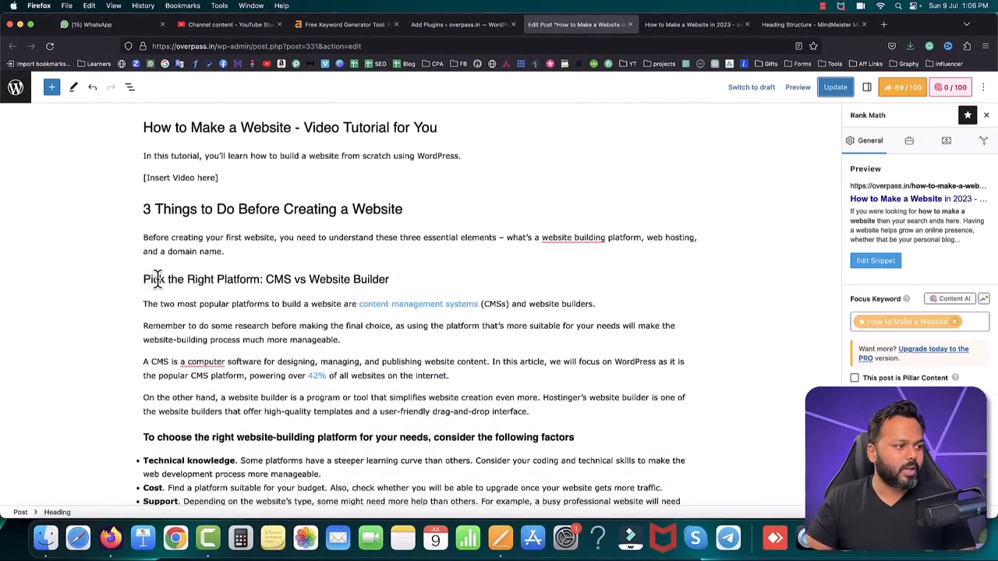
left_click(388, 281)
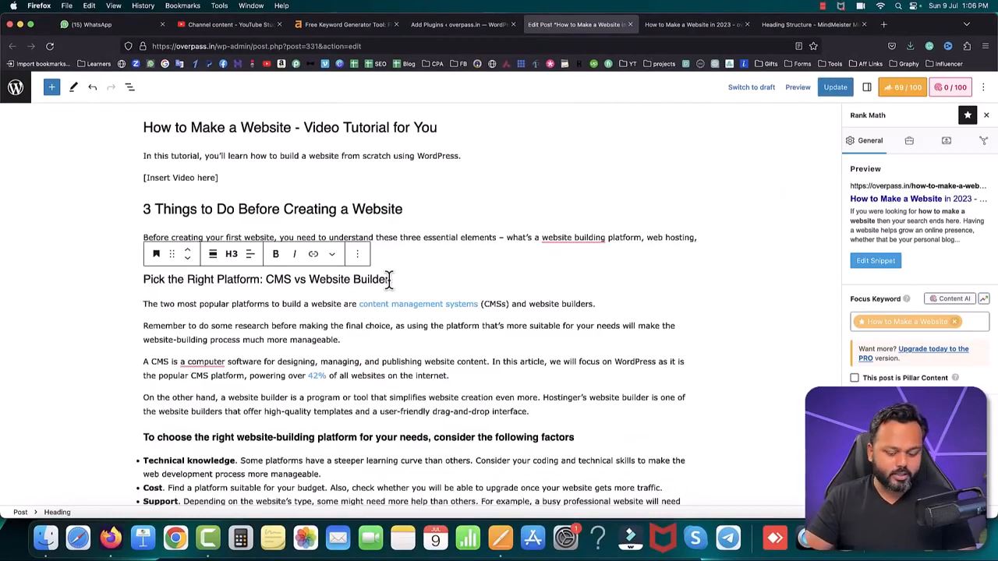
key("Return")
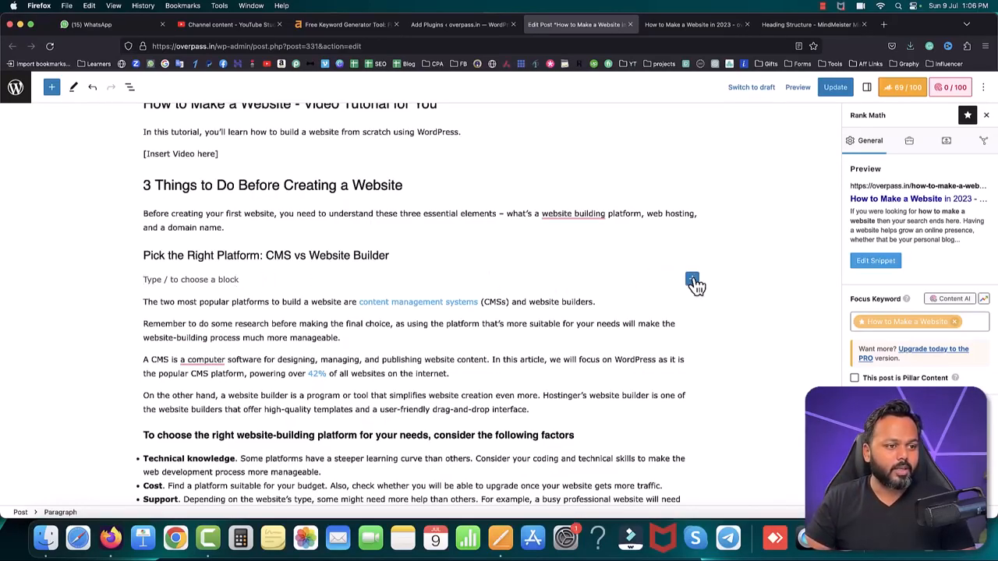
left_click(693, 280)
left_click(725, 406)
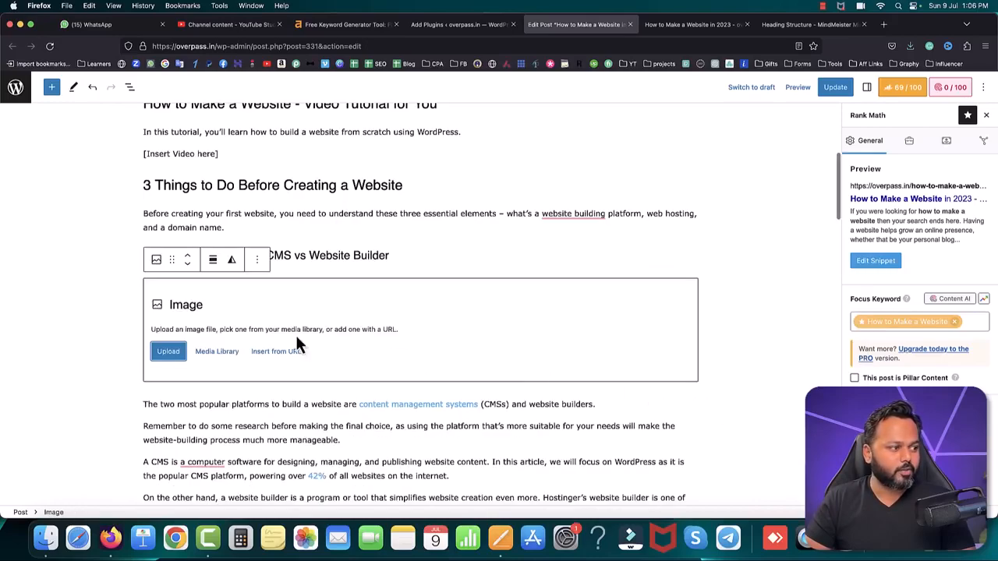
Step: Upload the "How Do Domain Names Work?" screenshot from the "12 July 2023" folder into the Image block
left_click(169, 352)
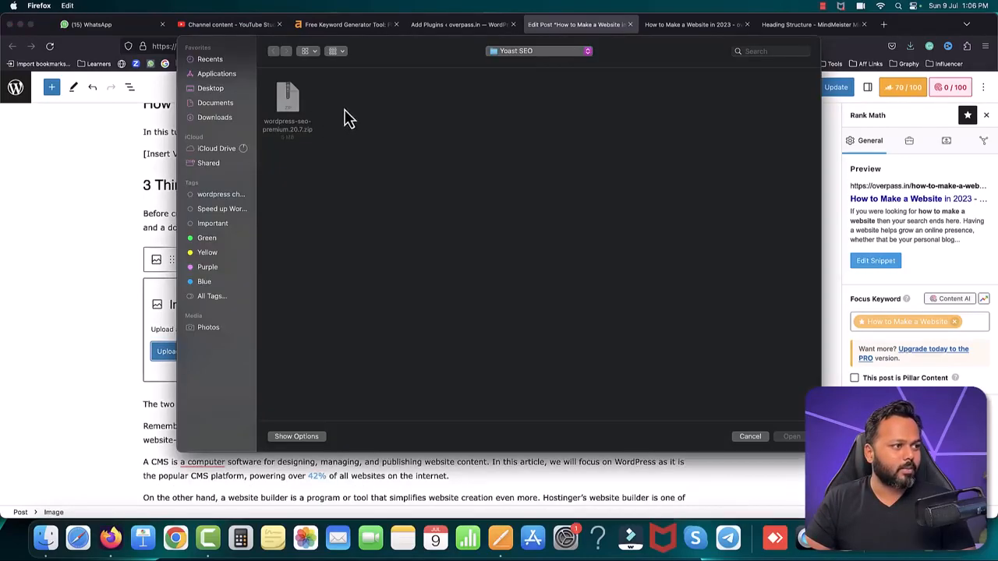
left_click(523, 51)
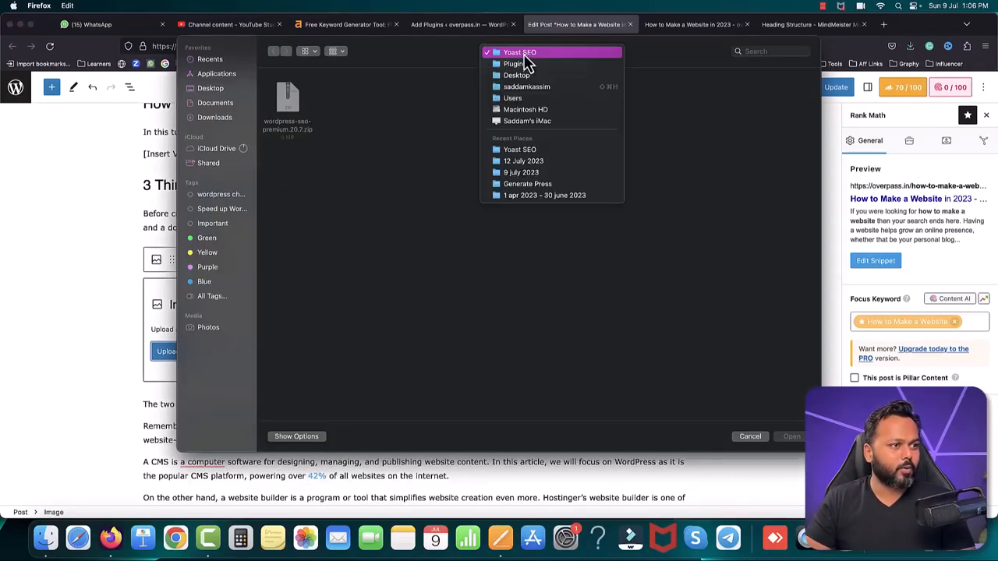
left_click(523, 162)
left_click_drag(616, 173, 404, 96)
left_click(791, 438)
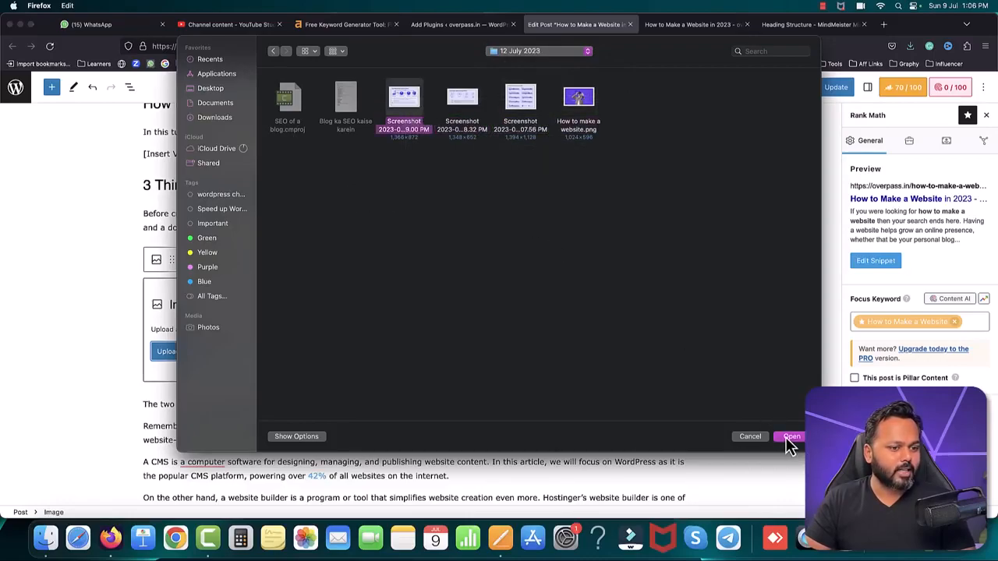
scroll(520, 257, "down", 4)
scroll(520, 258, "up", 3)
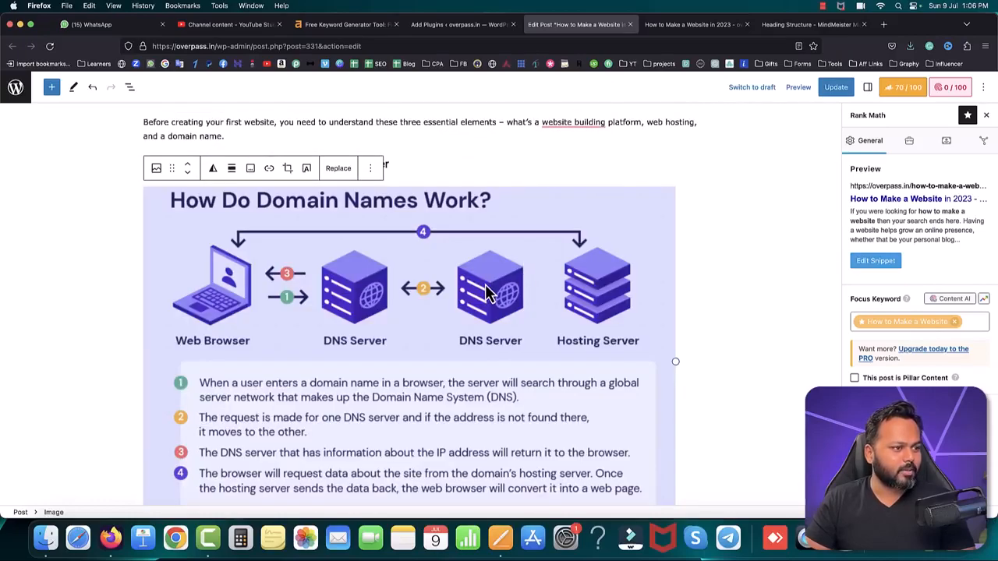
Step: Remove the domain names image and insert a fresh Image block below the "Pick the Right Platform: CMS vs Website Builder" heading
left_click(371, 172)
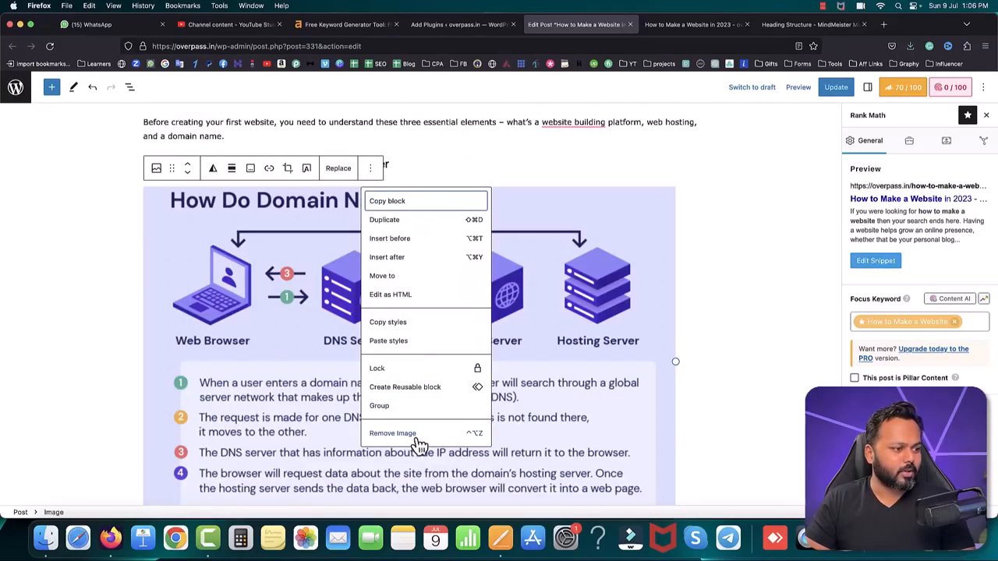
left_click(413, 431)
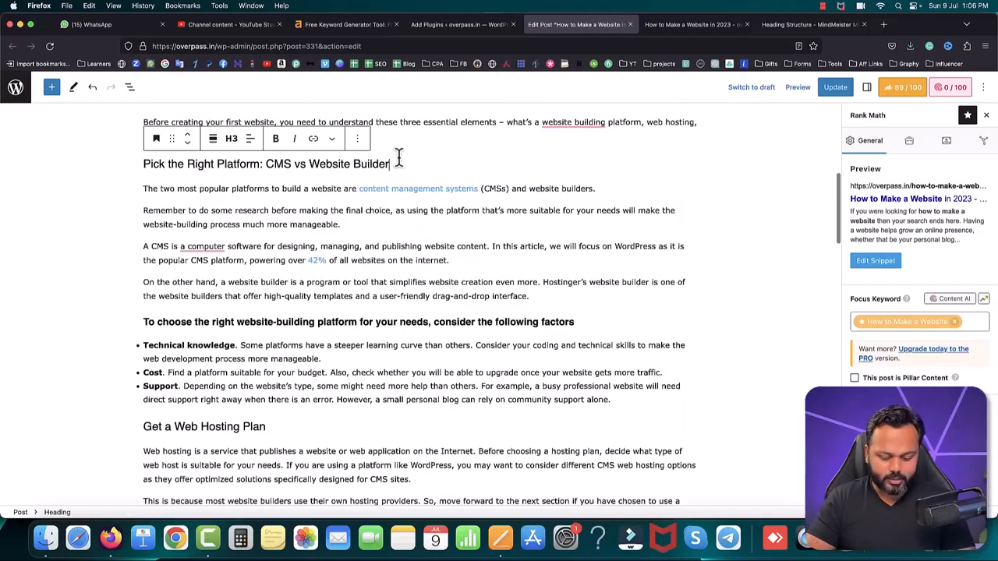
key("Return")
scroll(397, 158, "up", 2)
scroll(429, 205, "up", 3)
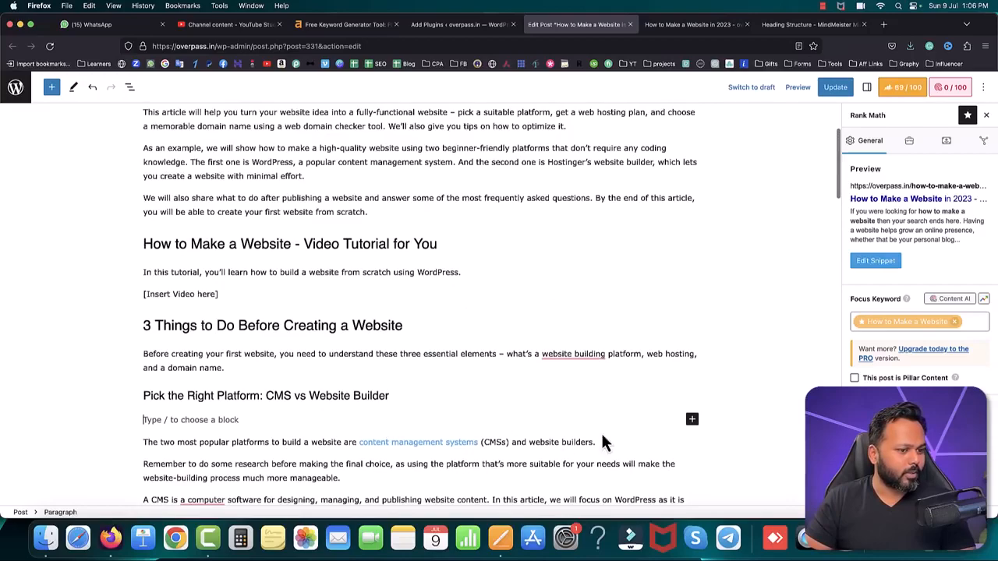
left_click(692, 421)
left_click(728, 446)
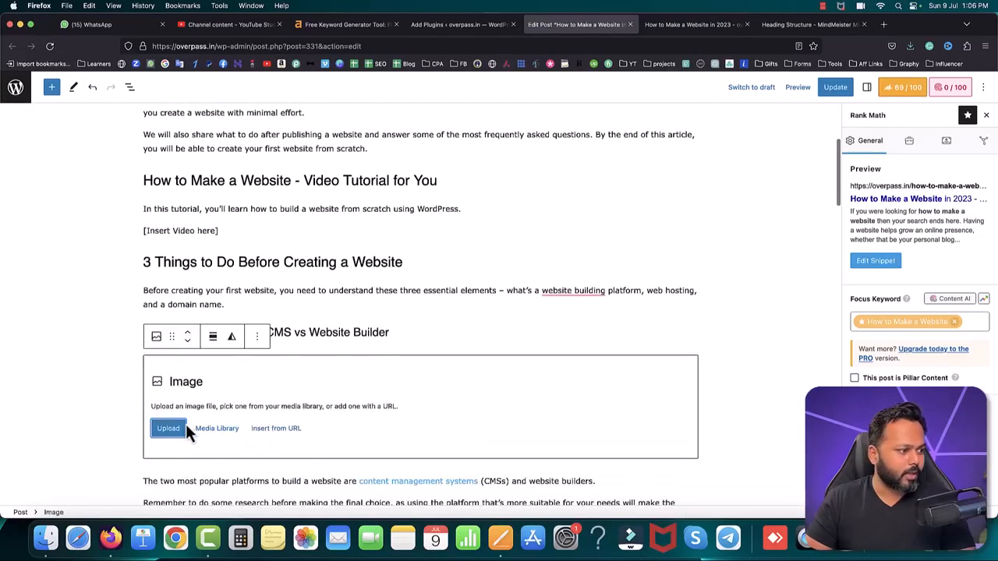
Step: Upload "How to make a website.png" and the two remaining screenshots to the media library
left_click(214, 430)
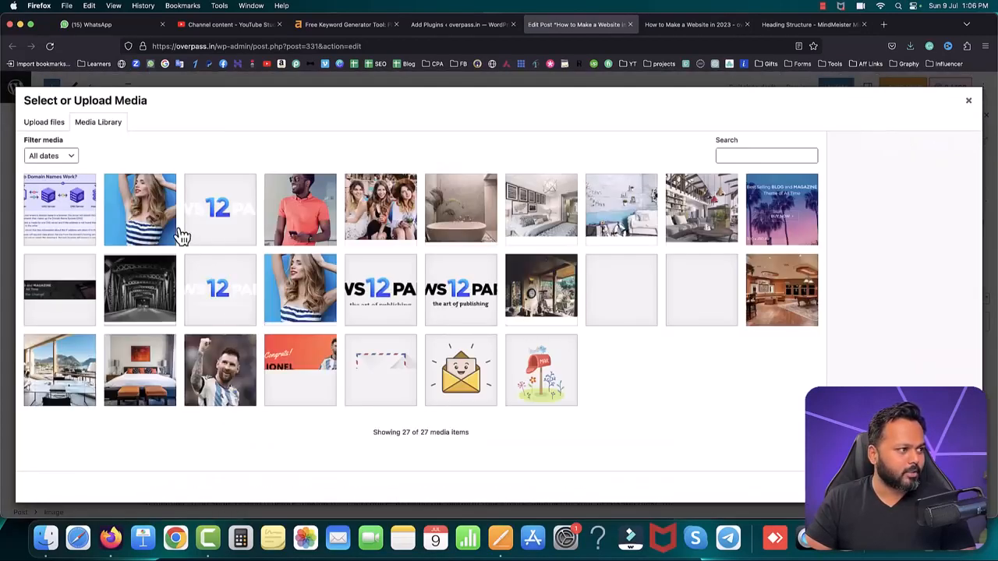
left_click(45, 123)
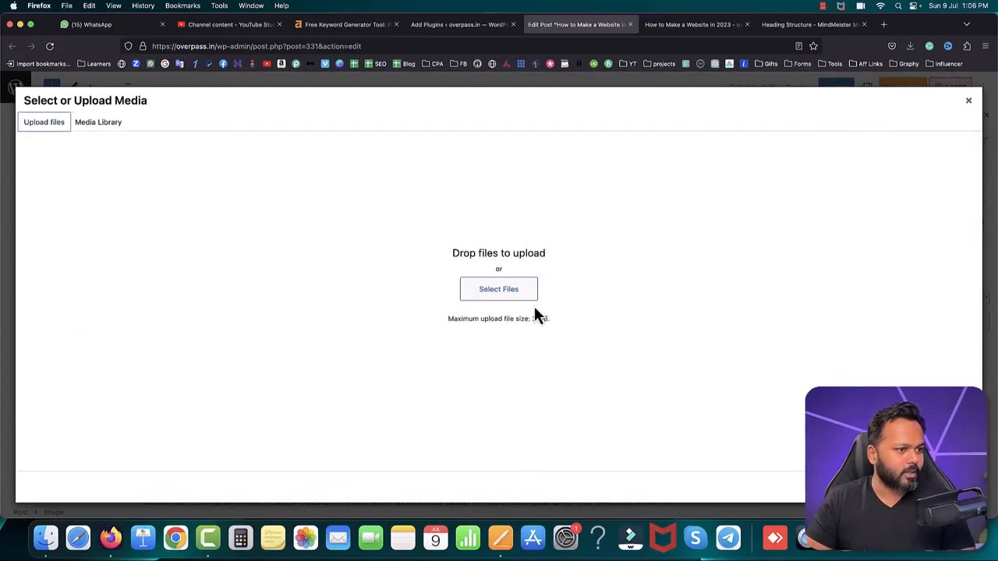
left_click(491, 289)
left_click_drag(539, 171, 439, 127)
left_click_drag(624, 96, 463, 102)
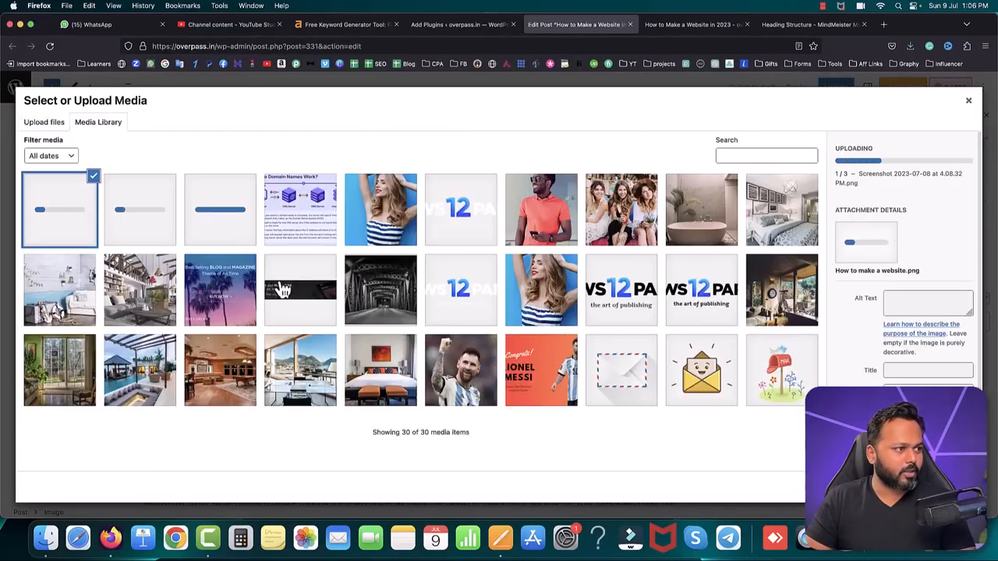
Step: Insert the "How Do Domain Names Work?" image from the media library below the "Pick the Right Platform" heading and check its placement
left_click(296, 216)
left_click(956, 488)
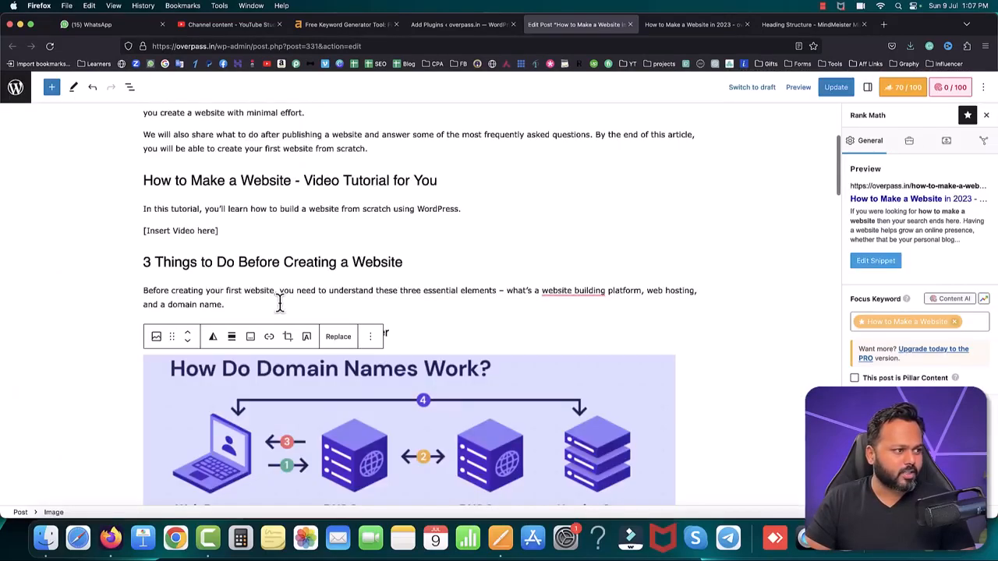
left_click(441, 287)
scroll(440, 285, "down", 3)
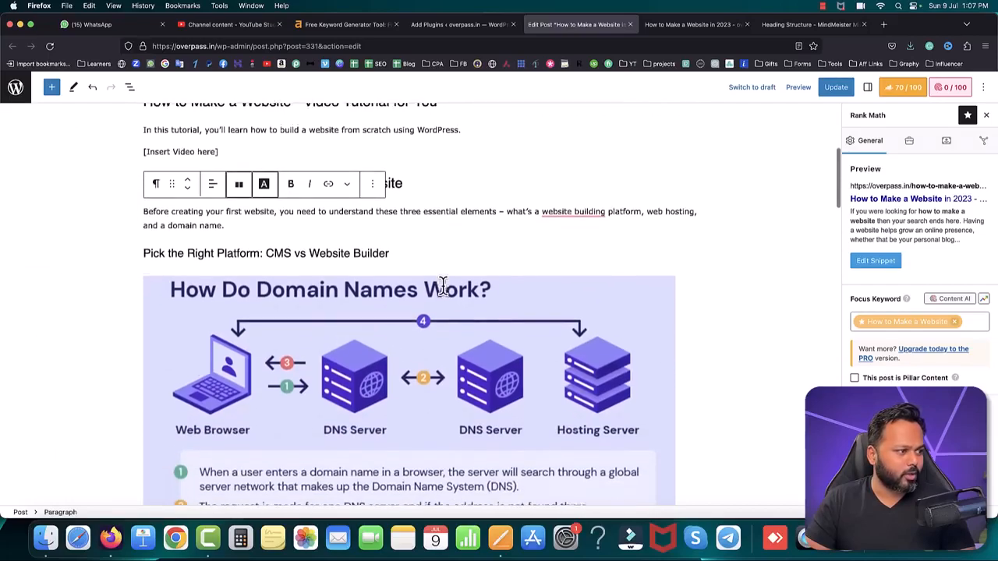
scroll(551, 304, "down", 3)
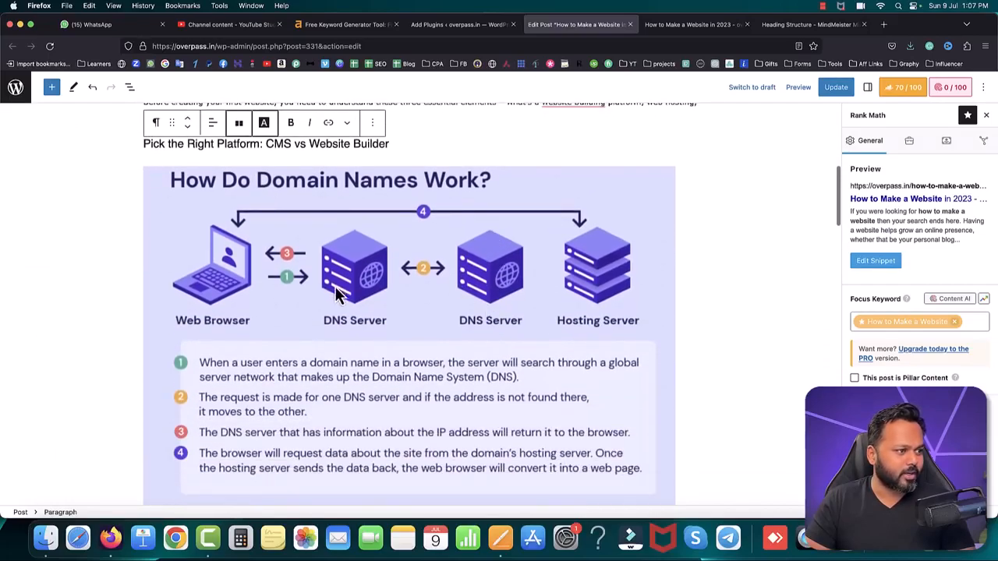
Step: Insert the "How Does Web Hosting Work?" image from the media library below the "Get a Web Hosting Plan" H3 heading
scroll(369, 347, "down", 18)
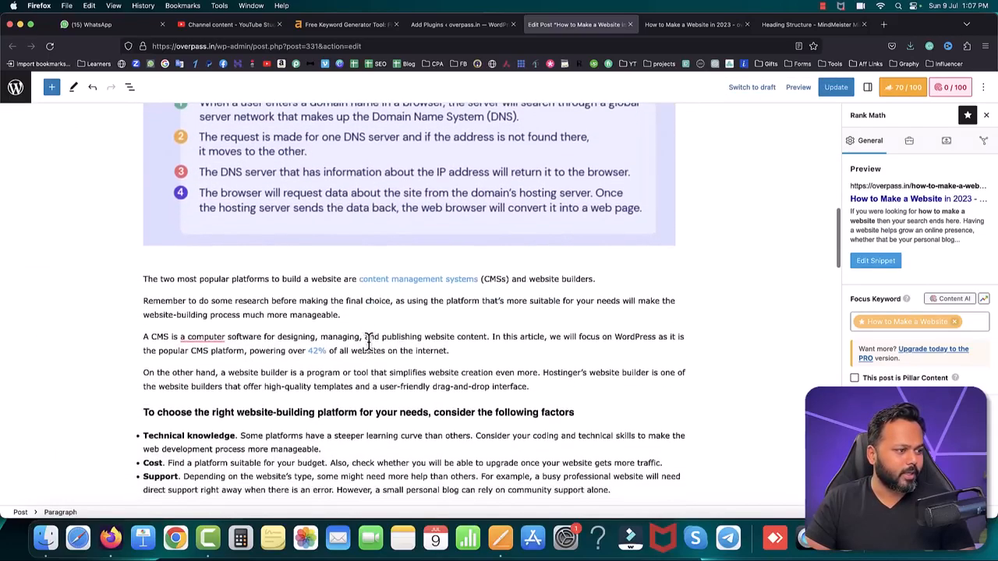
left_click(267, 247)
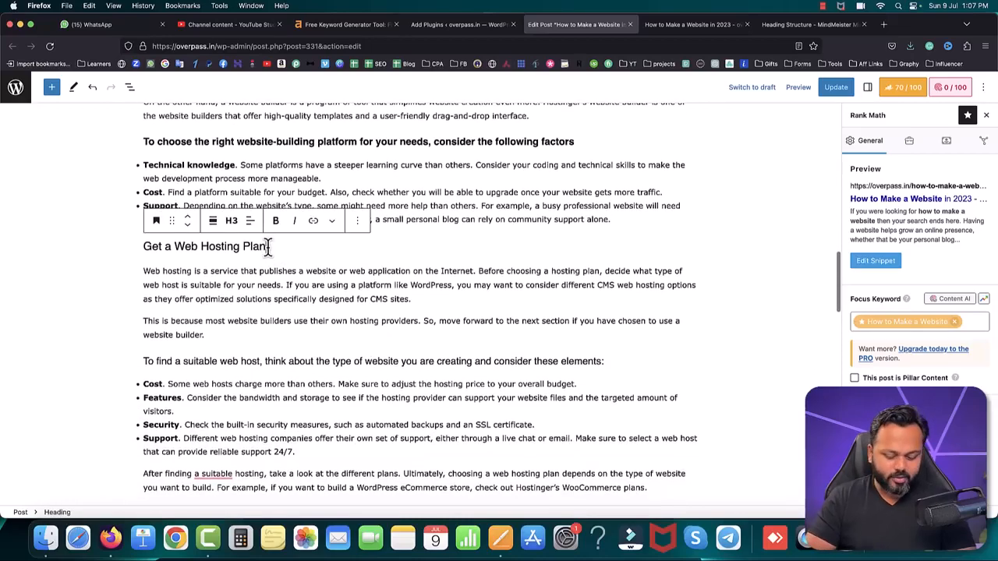
key("Return")
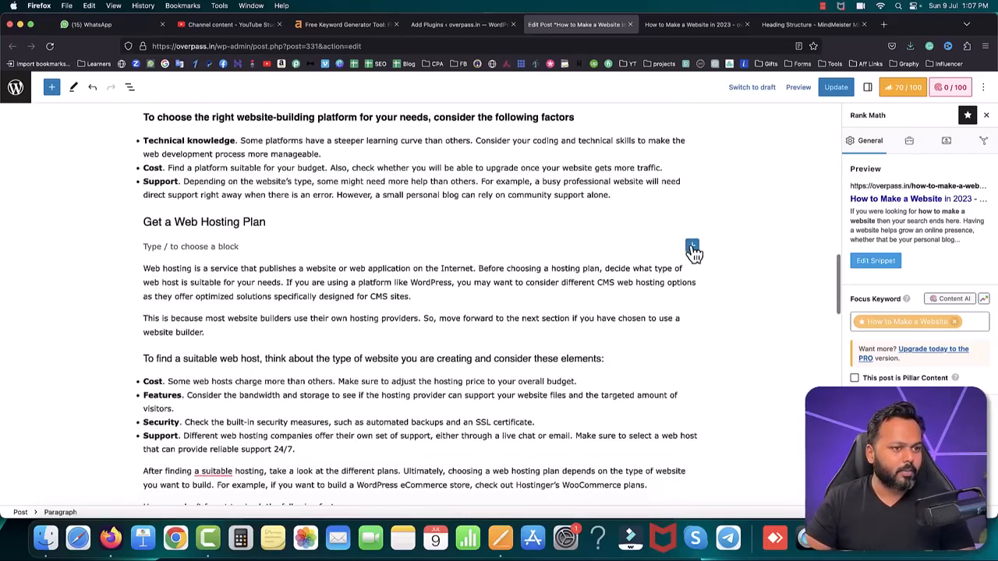
left_click(692, 248)
left_click(831, 324)
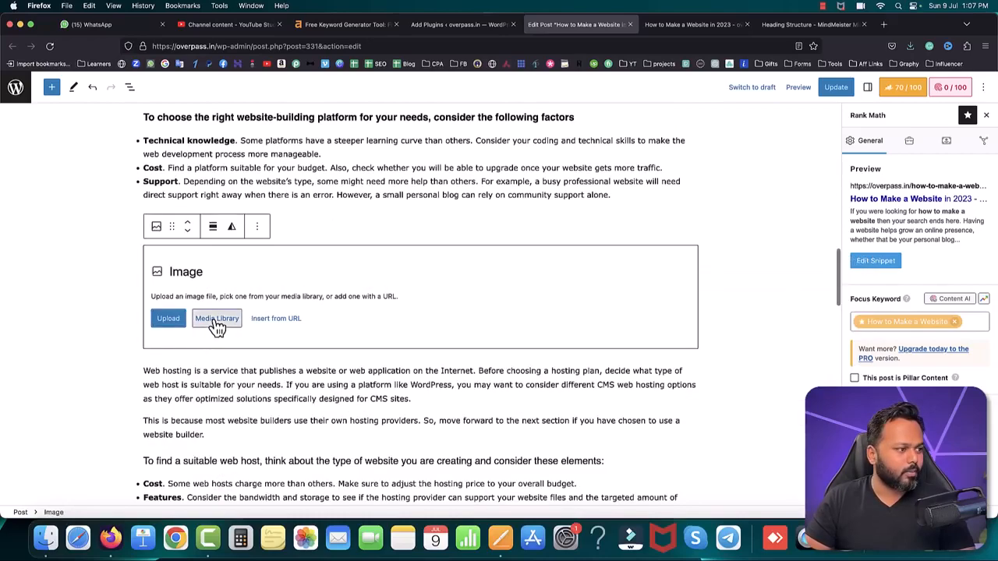
left_click(217, 321)
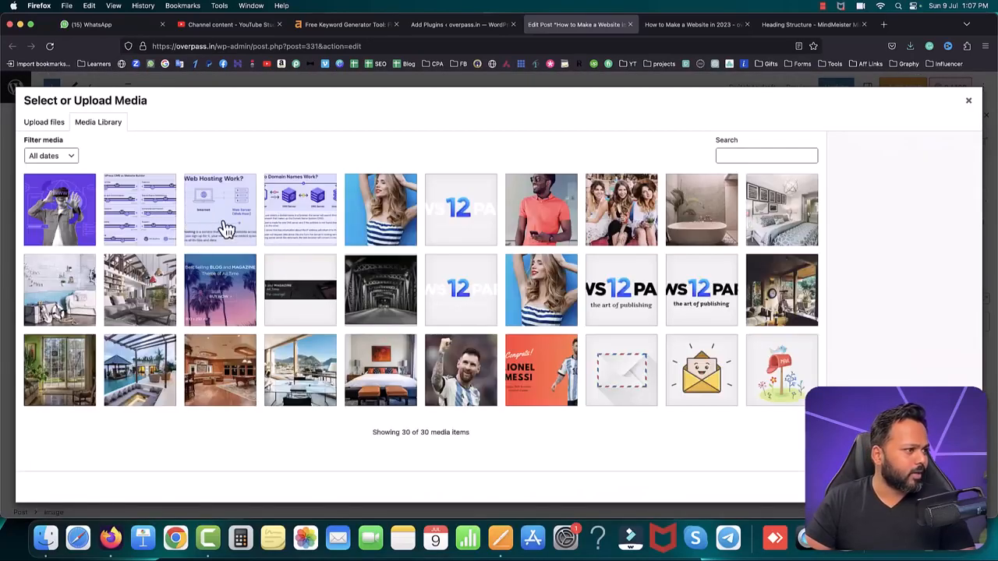
left_click(213, 216)
left_click(953, 487)
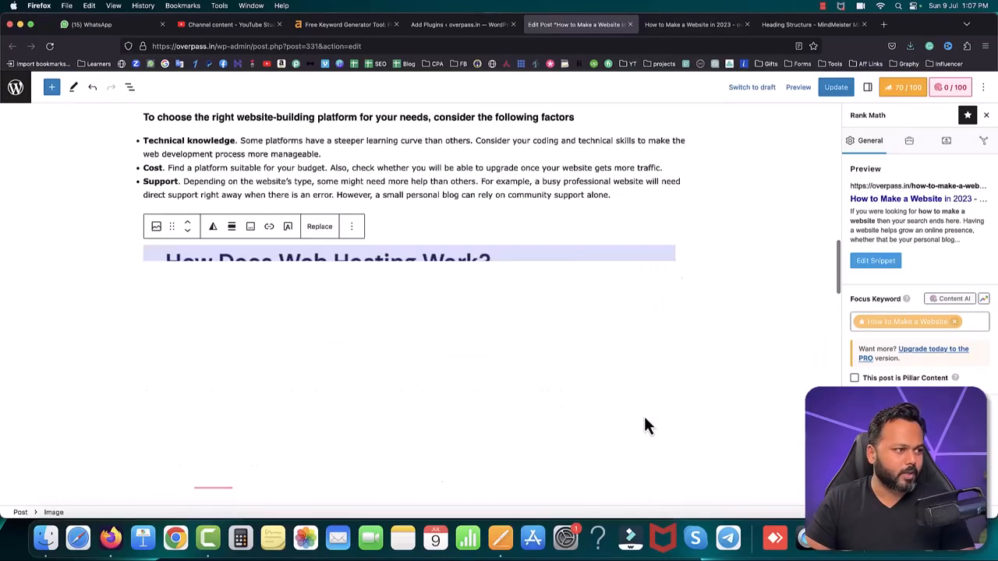
Step: Add an Image block directly below the "Choose a Memorable Domain Name" heading
scroll(491, 310, "down", 10)
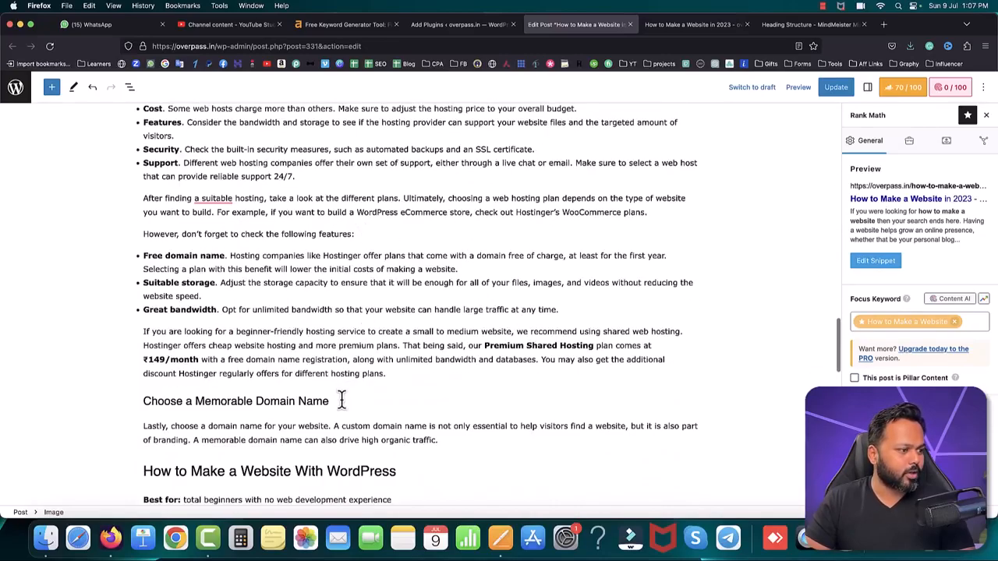
left_click(338, 401)
key("Return")
scroll(339, 401, "down", 3)
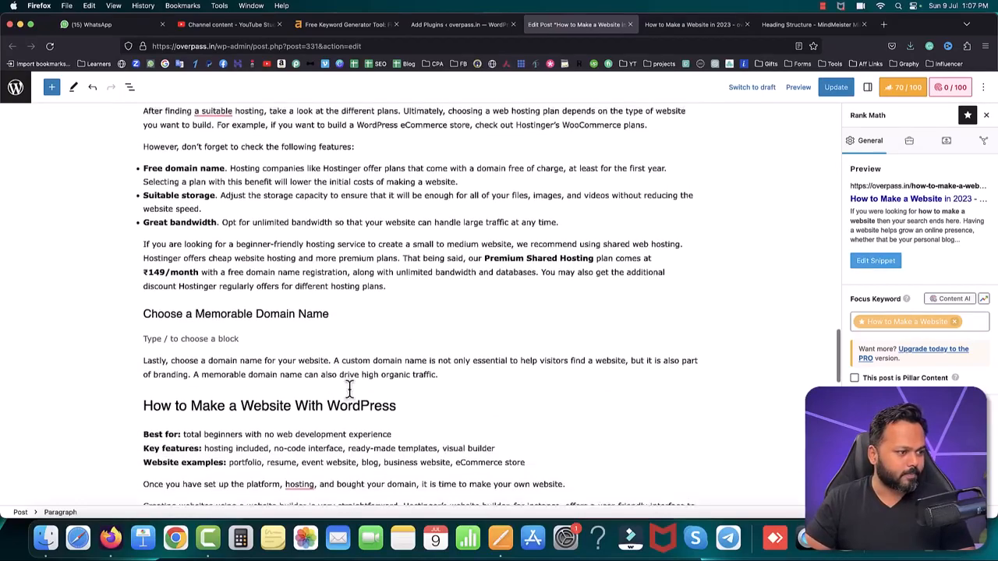
left_click(693, 310)
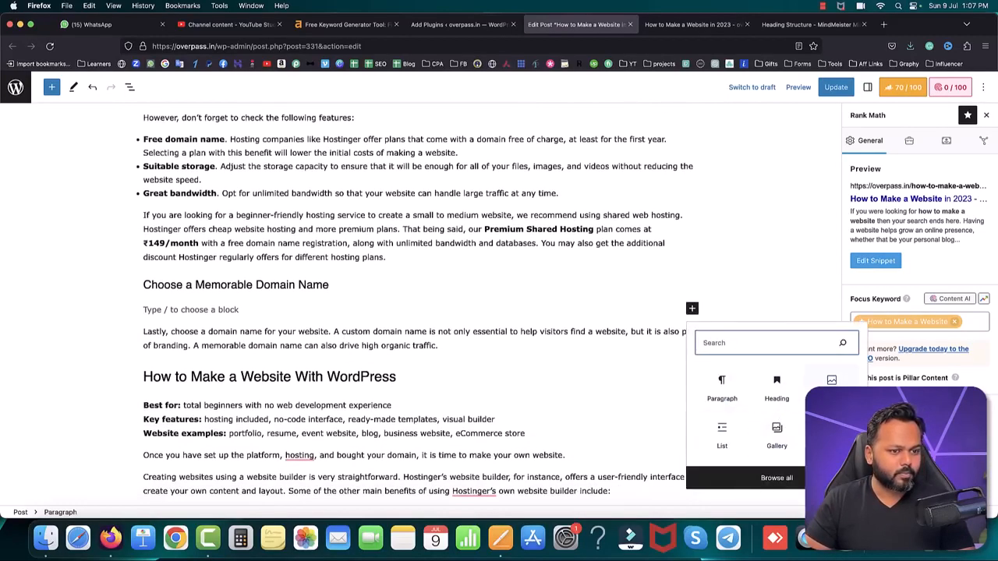
left_click(831, 388)
Step: Fill the new Image block with the "WordPress CMS vs Website Builder" screenshot from the media library and check its placement
left_click(217, 382)
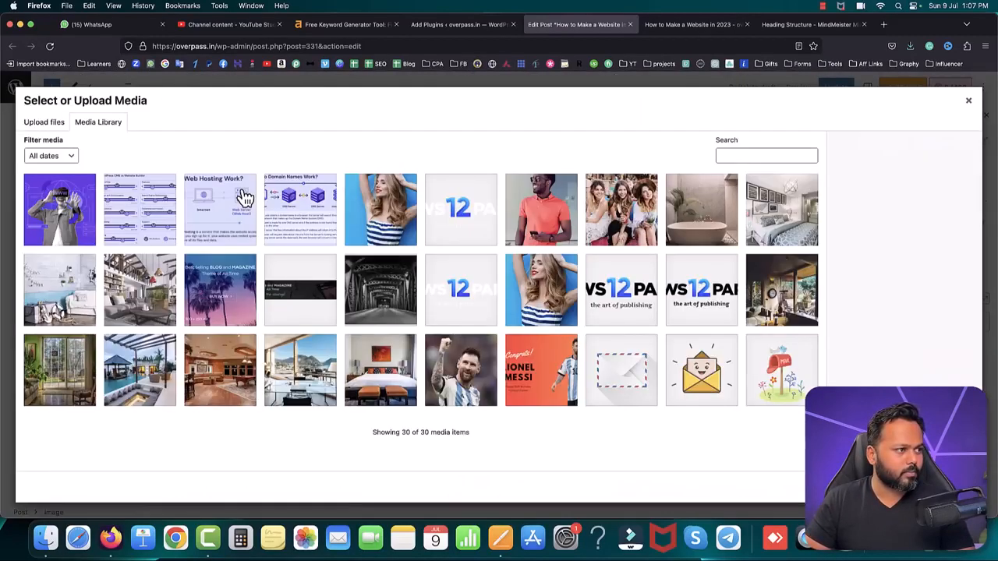
left_click(140, 204)
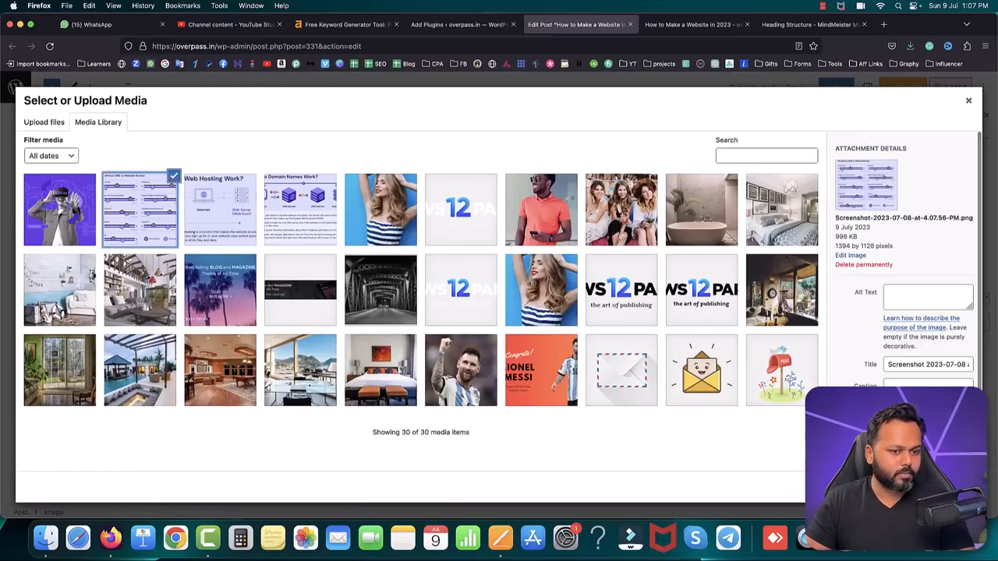
left_click(924, 485)
scroll(508, 278, "down", 15)
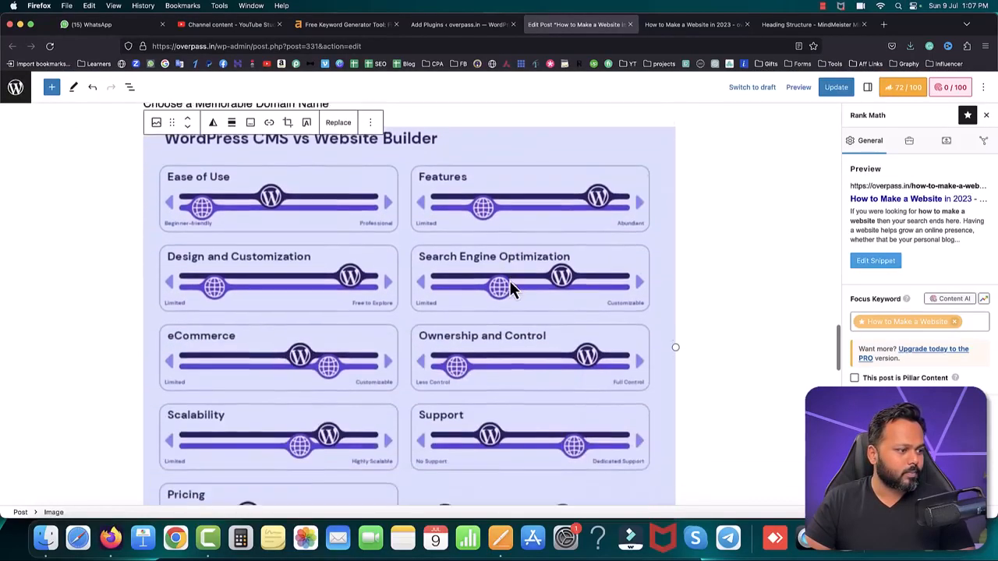
scroll(509, 278, "up", 20)
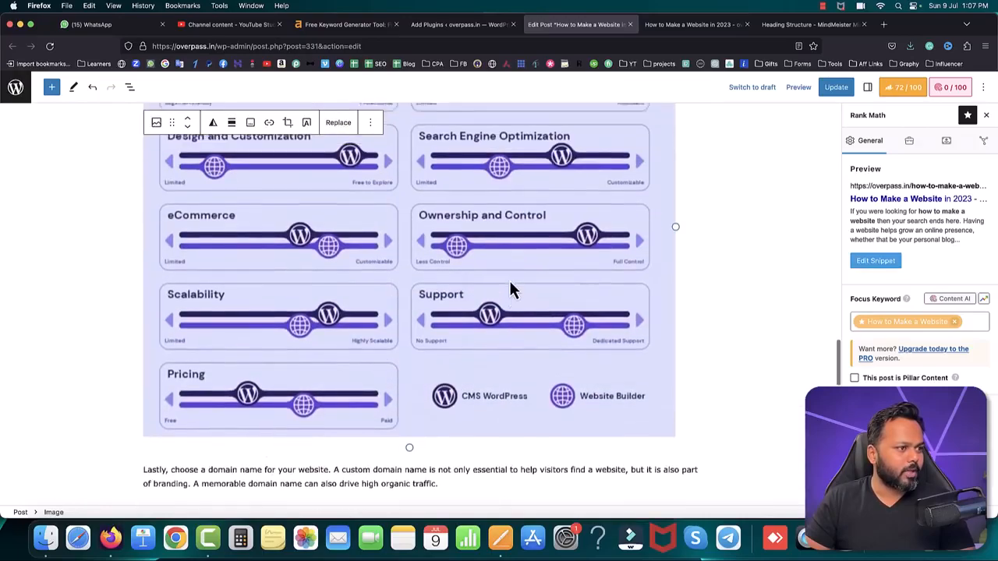
Step: Set the alt text of the "How Do Domain Names Work?" image to "how to make a website" and close the block settings
scroll(511, 284, "up", 8)
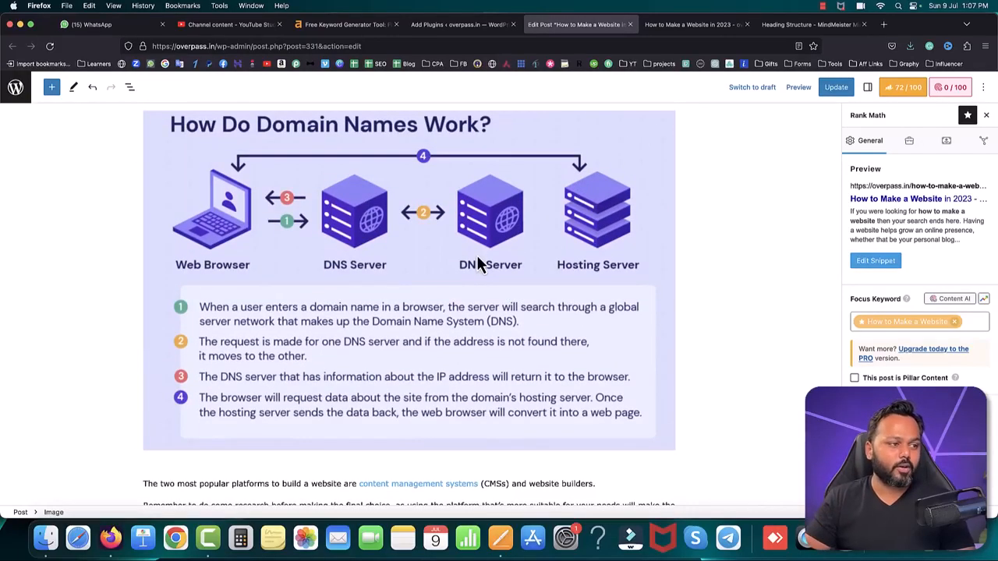
scroll(479, 265, "up", 2)
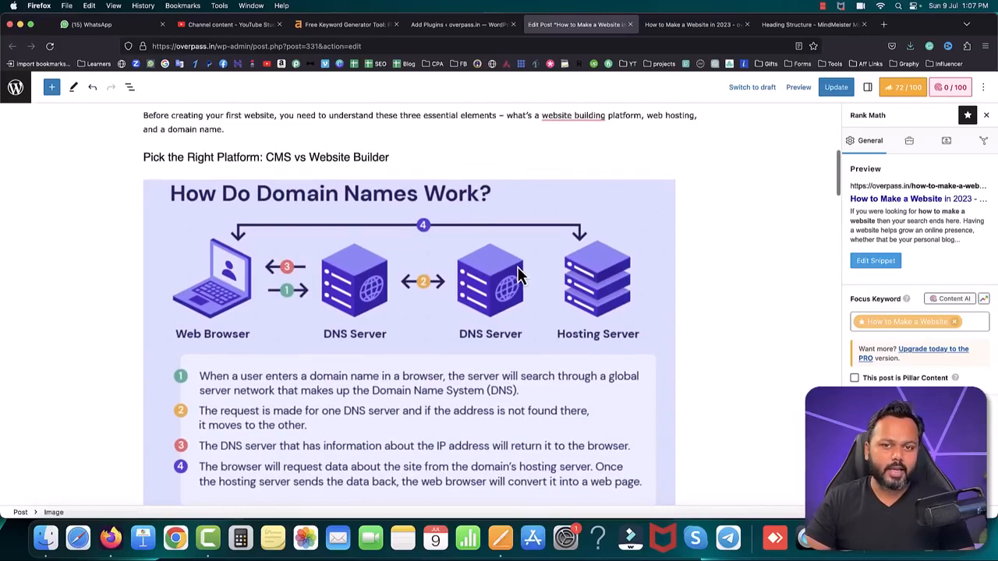
left_click(371, 250)
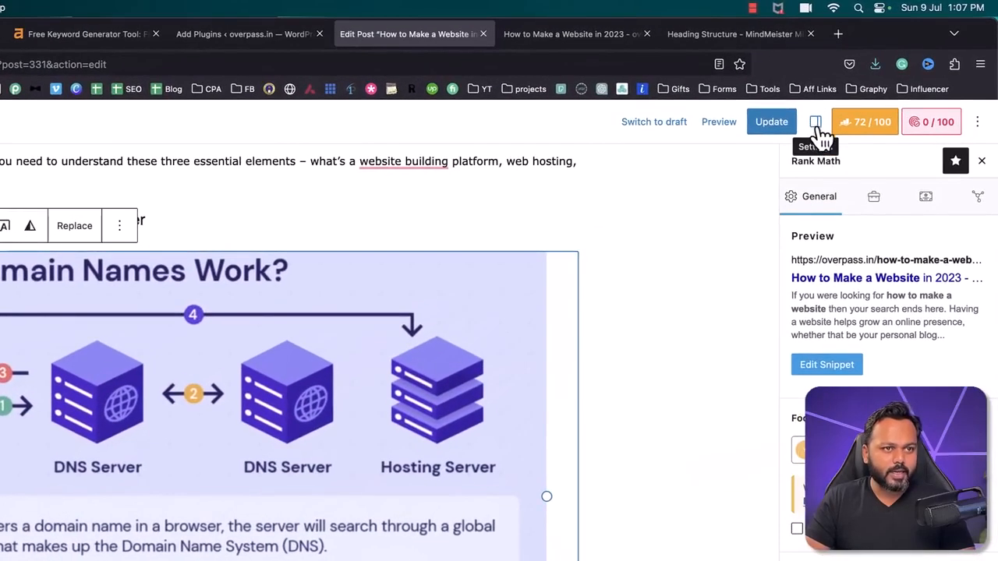
left_click(817, 125)
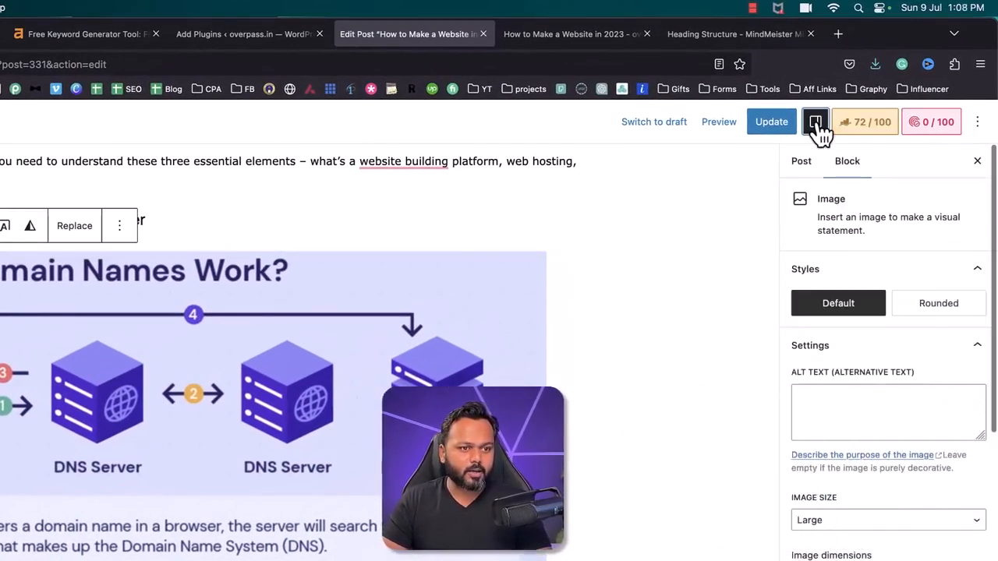
left_click(842, 401)
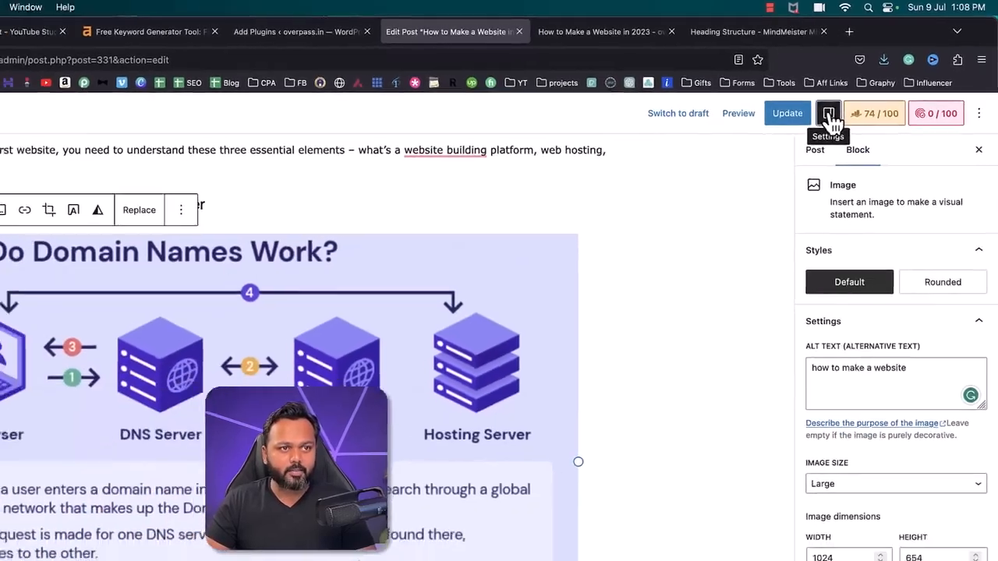
left_click(816, 122)
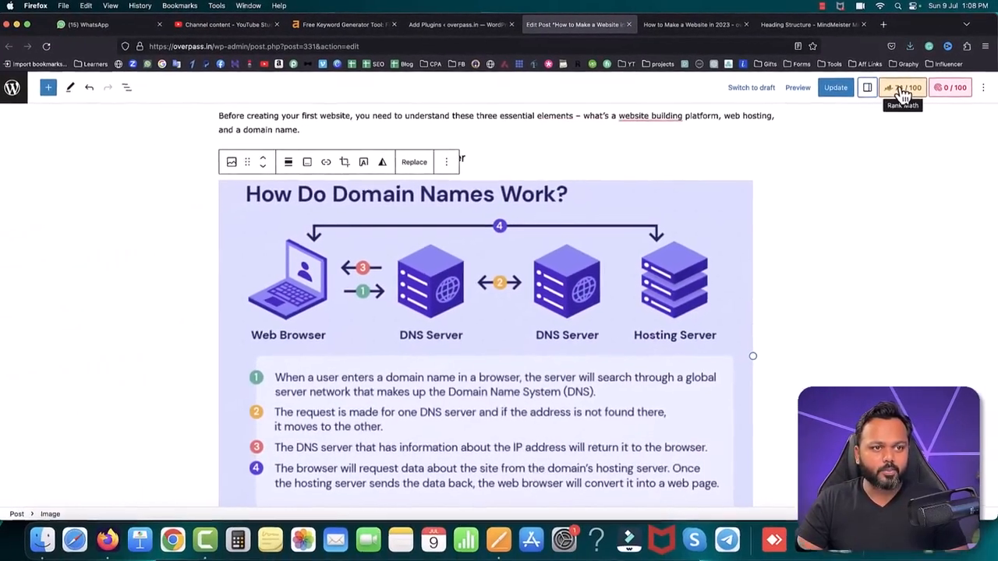
Step: Review Rank Math's Basic SEO checks for the post, including the content length item
left_click(902, 92)
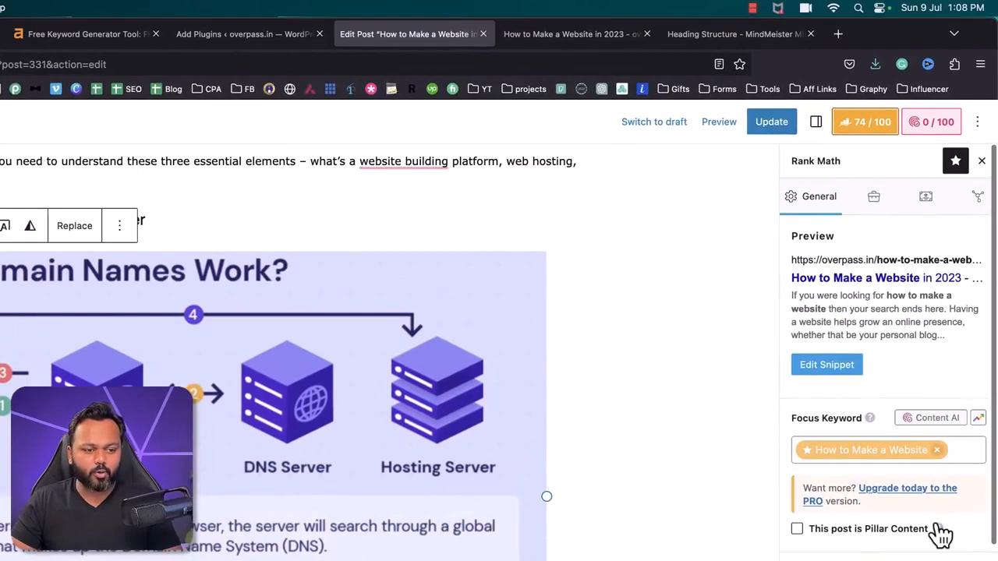
scroll(941, 534, "down", 5)
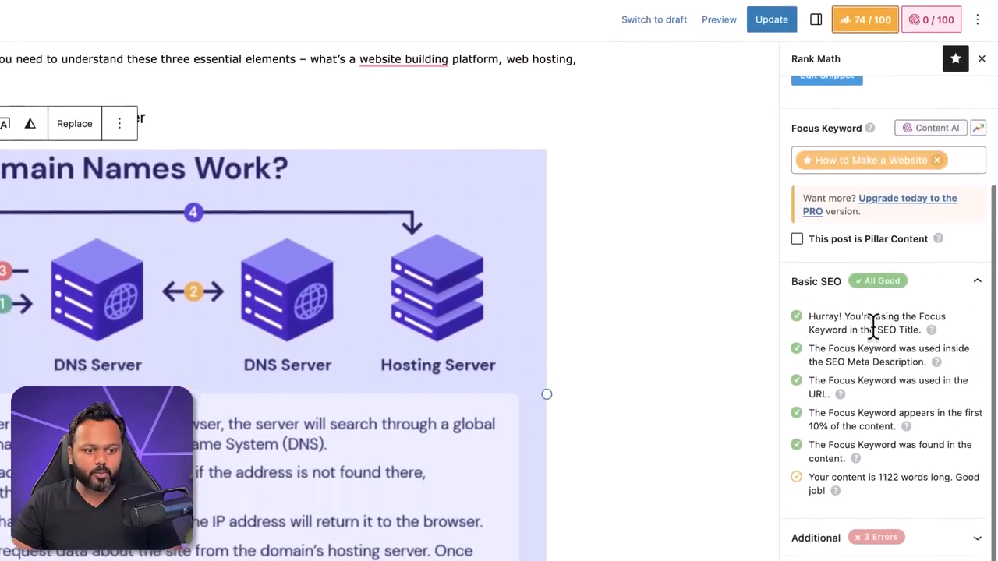
scroll(903, 404, "down", 1)
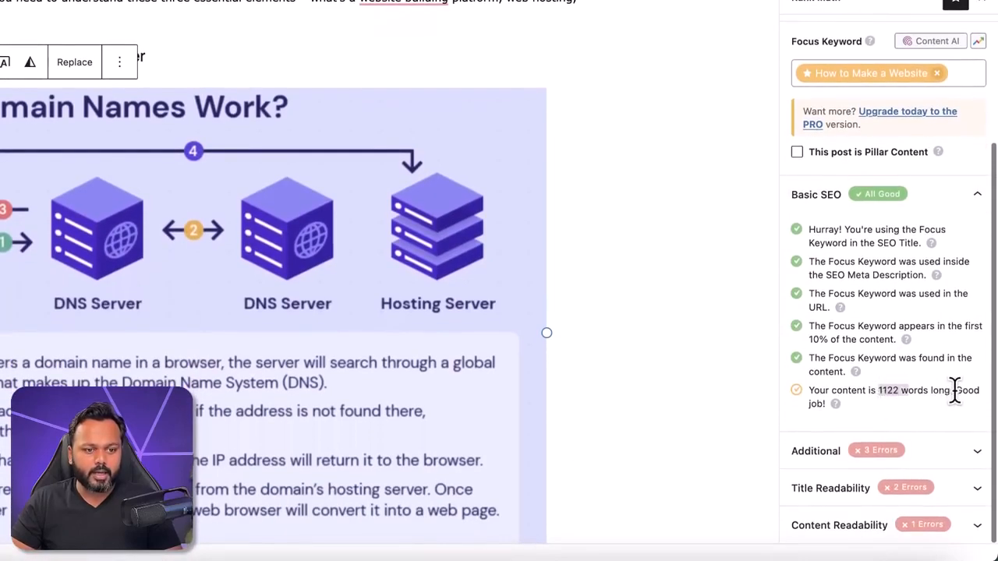
left_click_drag(954, 389, 967, 415)
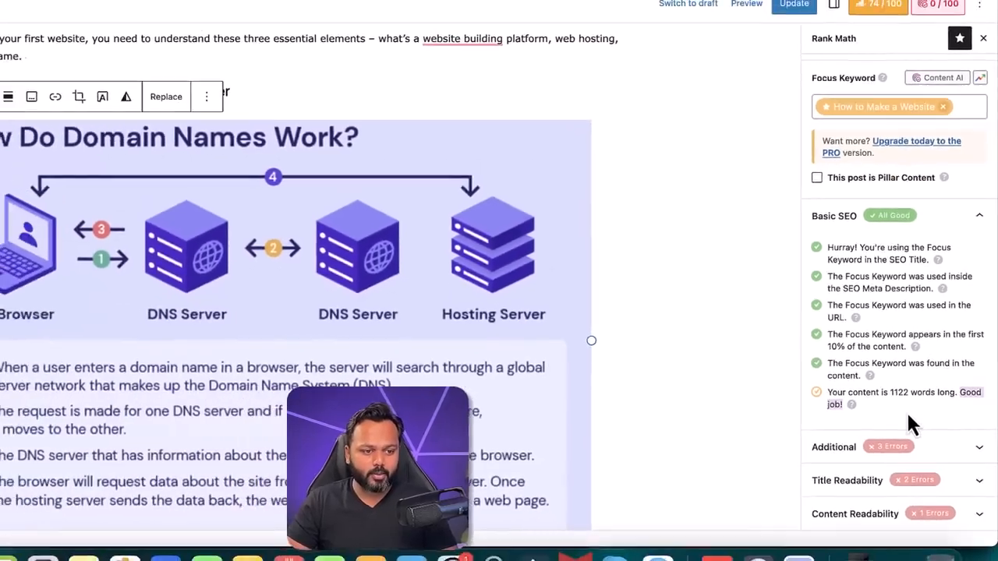
scroll(426, 385, "down", 10)
scroll(418, 376, "up", 2)
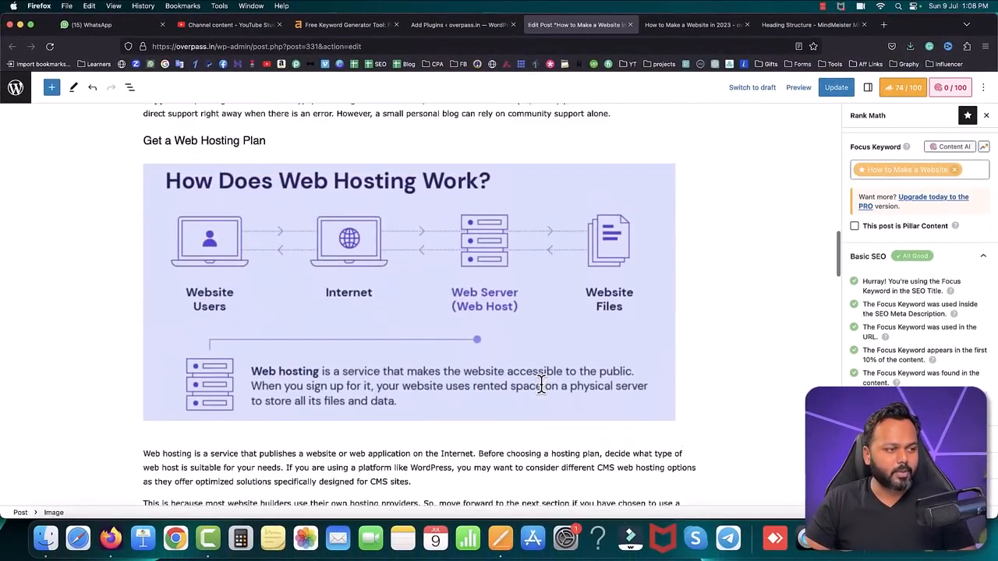
scroll(541, 385, "up", 2)
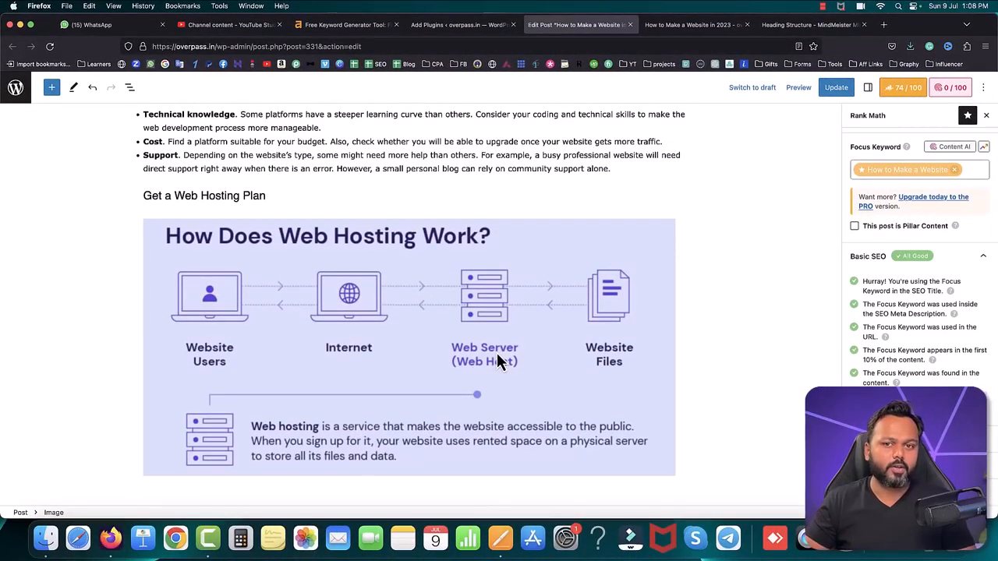
scroll(497, 355, "up", 10)
scroll(497, 357, "up", 4)
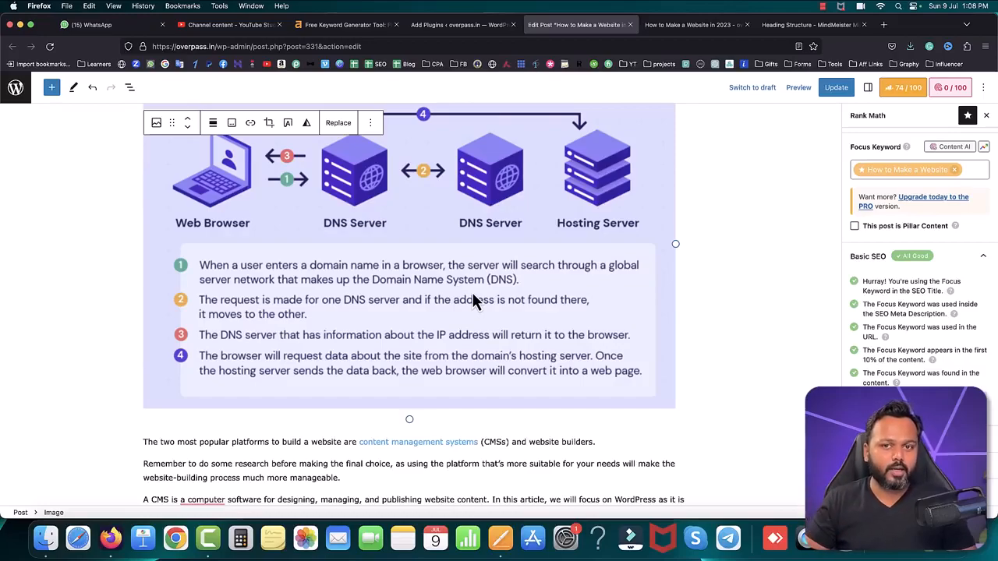
scroll(472, 292, "down", 5)
scroll(472, 296, "up", 8)
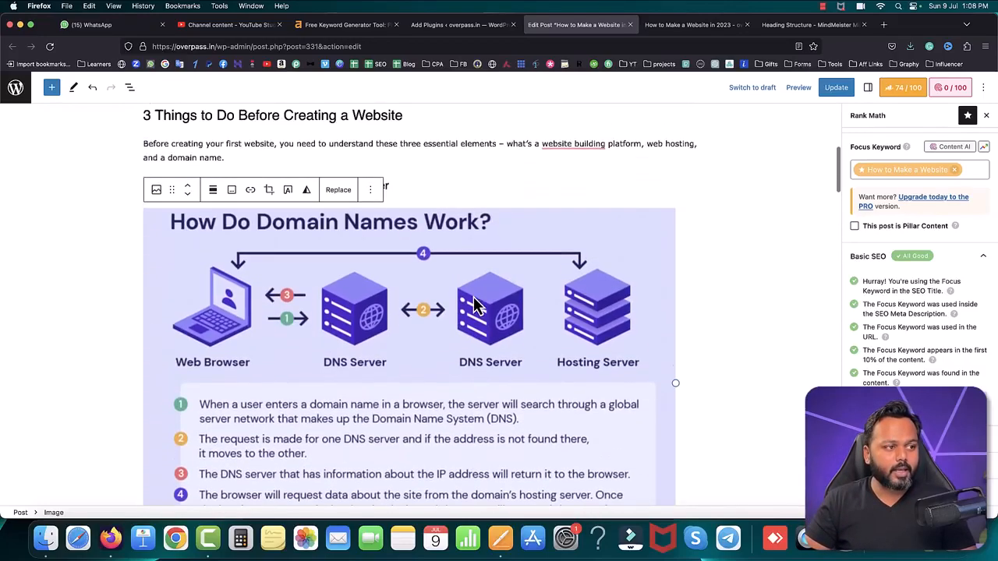
Step: Set the alt text of the "How Does Web Hosting Work?" image to "making a website on WordPress" and return to the Rank Math settings
scroll(468, 330, "down", 10)
left_click(412, 325)
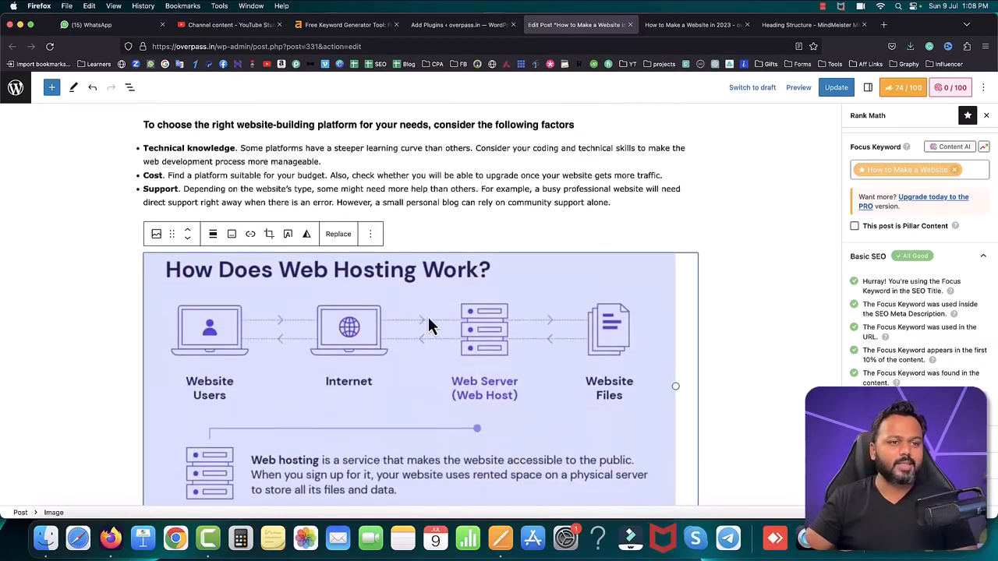
left_click(867, 87)
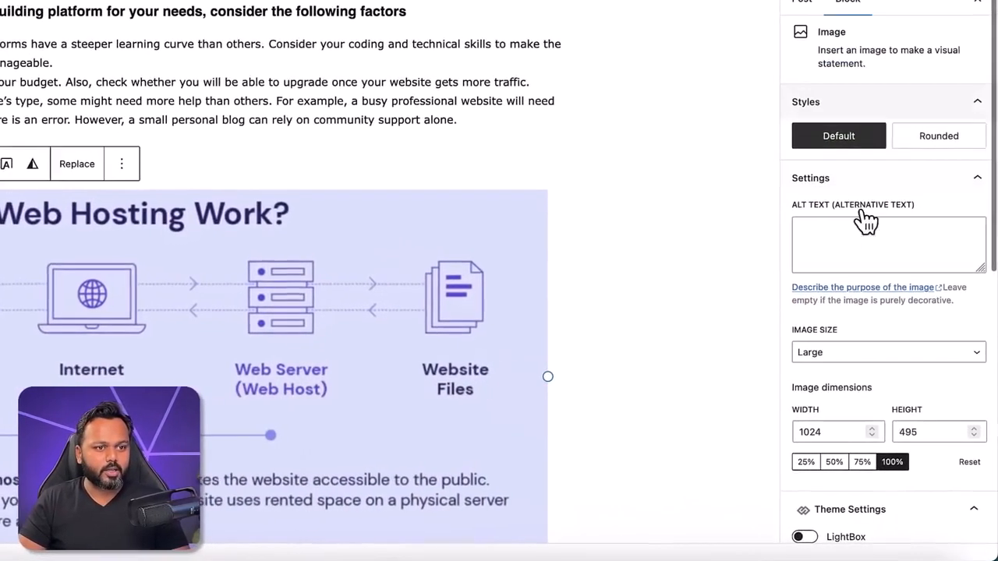
left_click(840, 237)
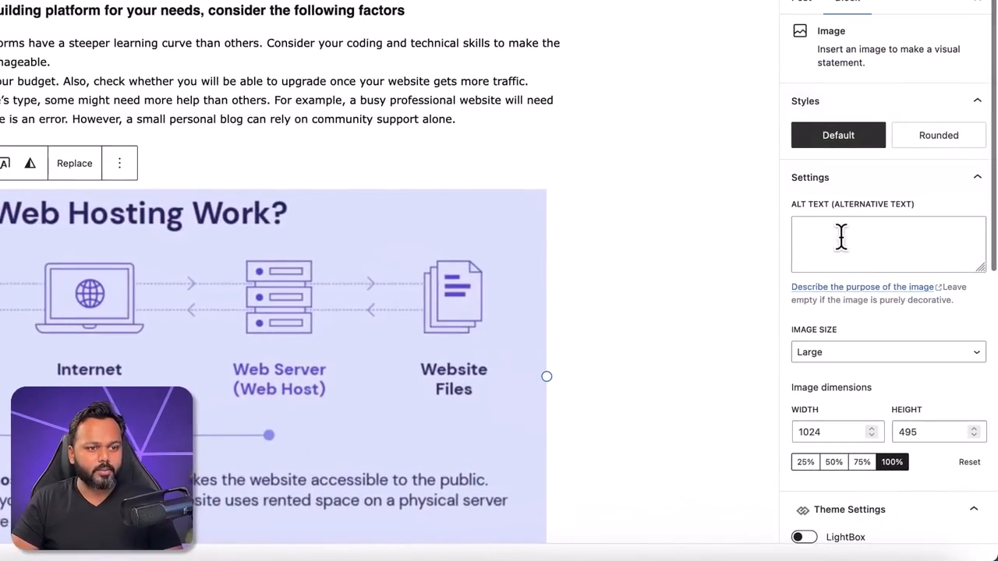
type("making a website on")
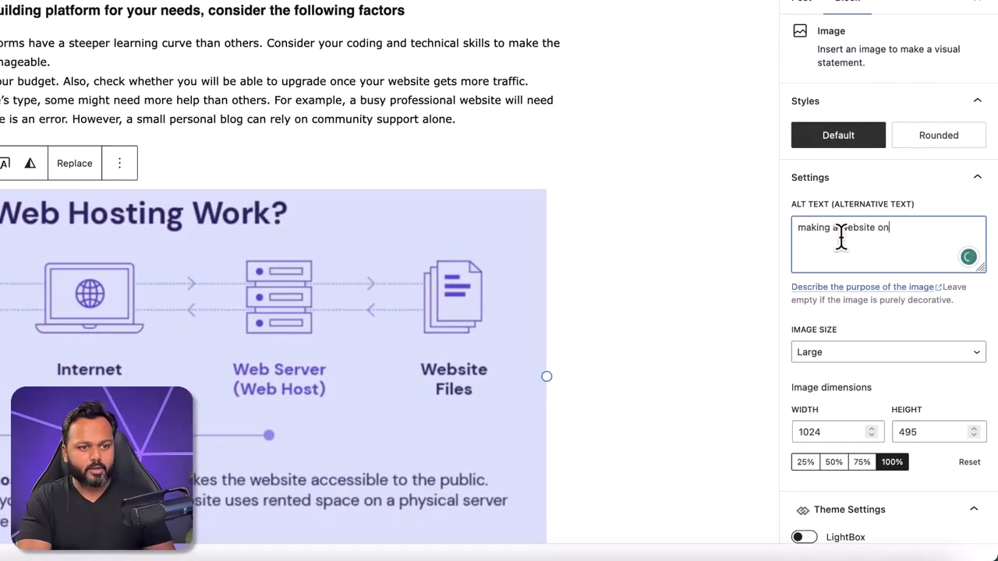
type(" WordPress")
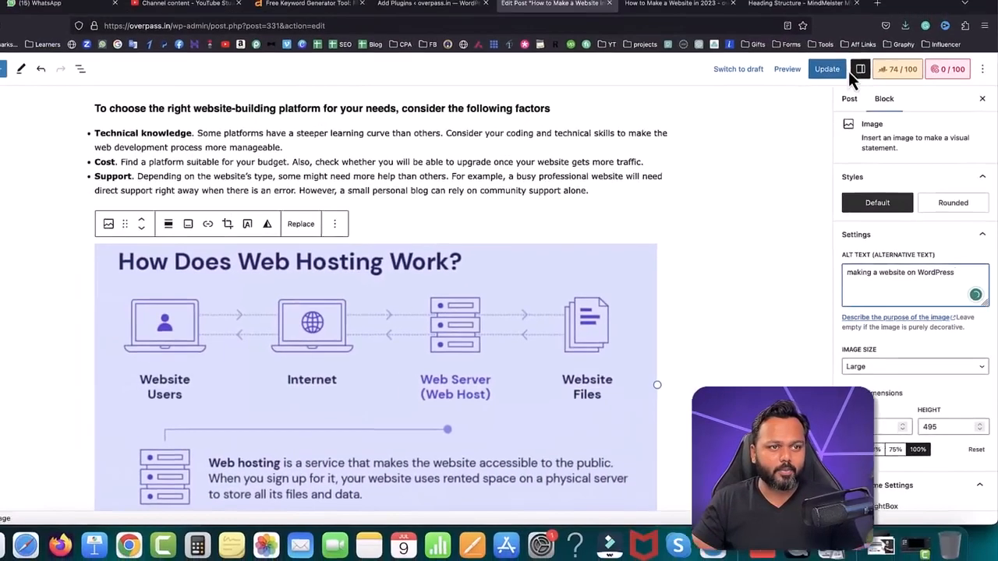
left_click(858, 69)
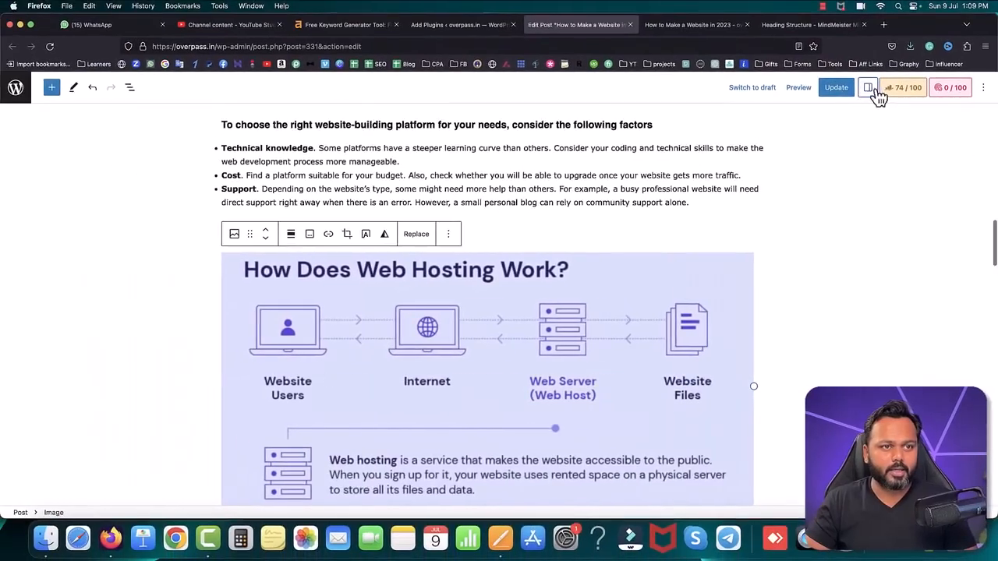
left_click(897, 68)
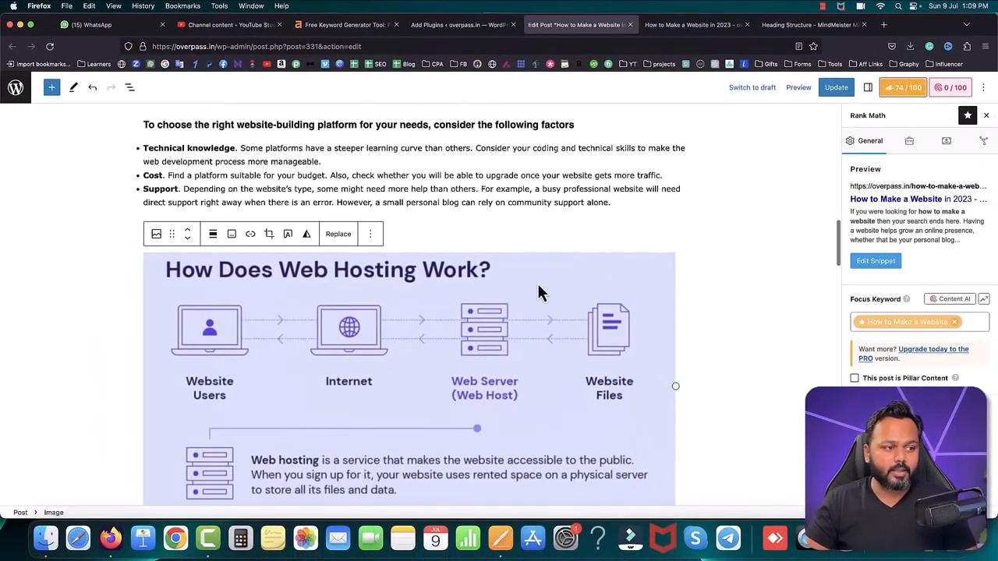
Step: Update the published post with the new images and alt texts
scroll(538, 286, "down", 5)
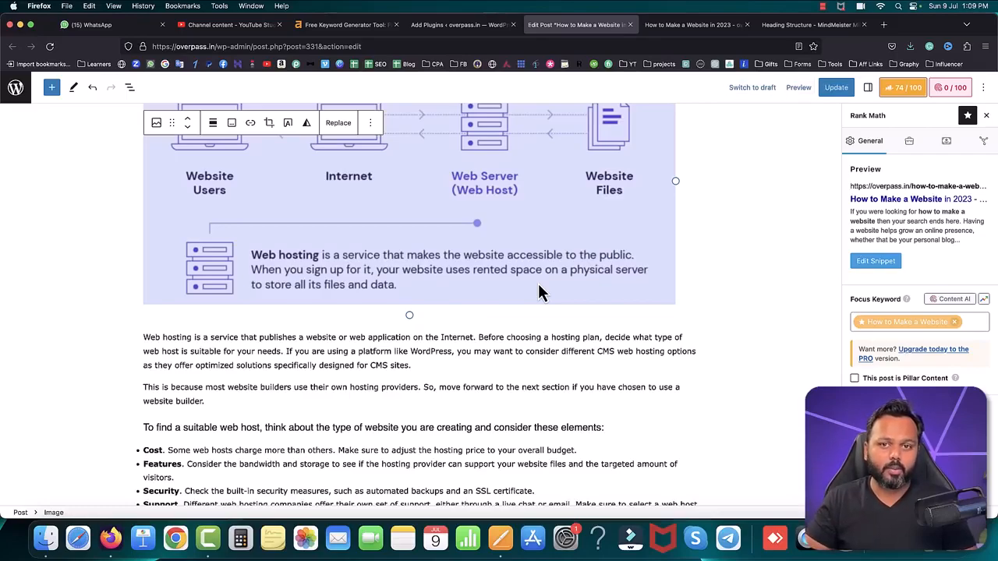
scroll(499, 285, "up", 15)
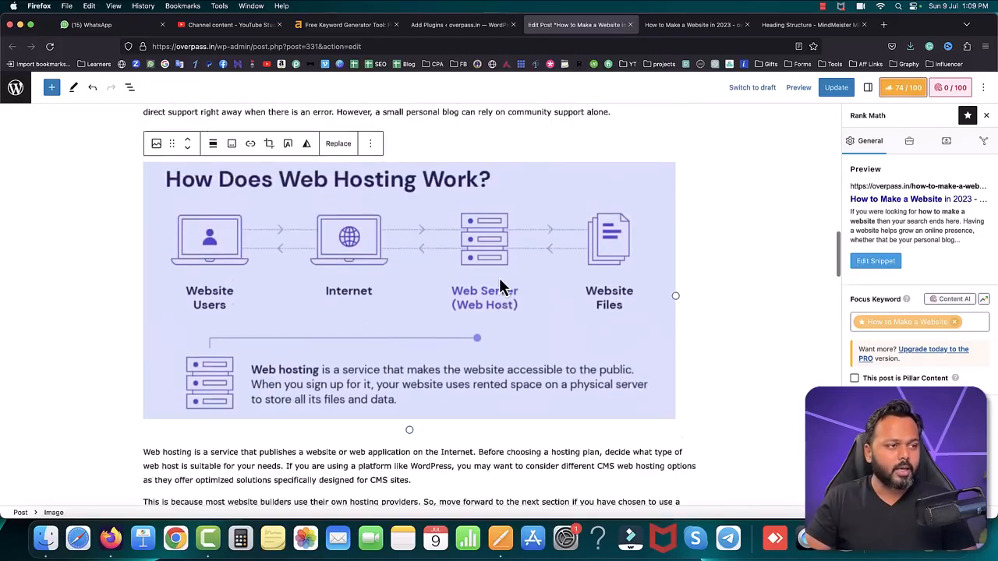
scroll(499, 287, "up", 3)
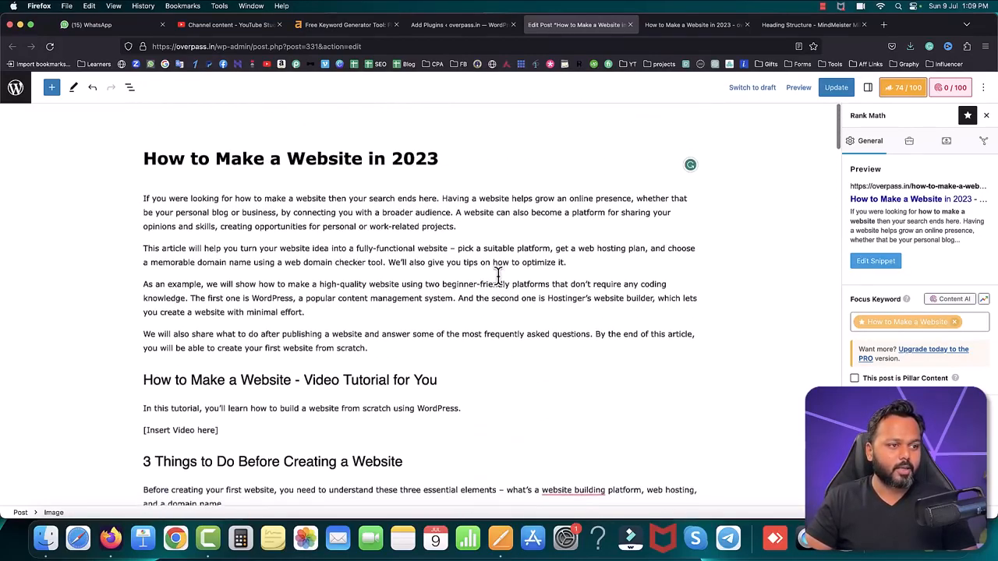
left_click(838, 89)
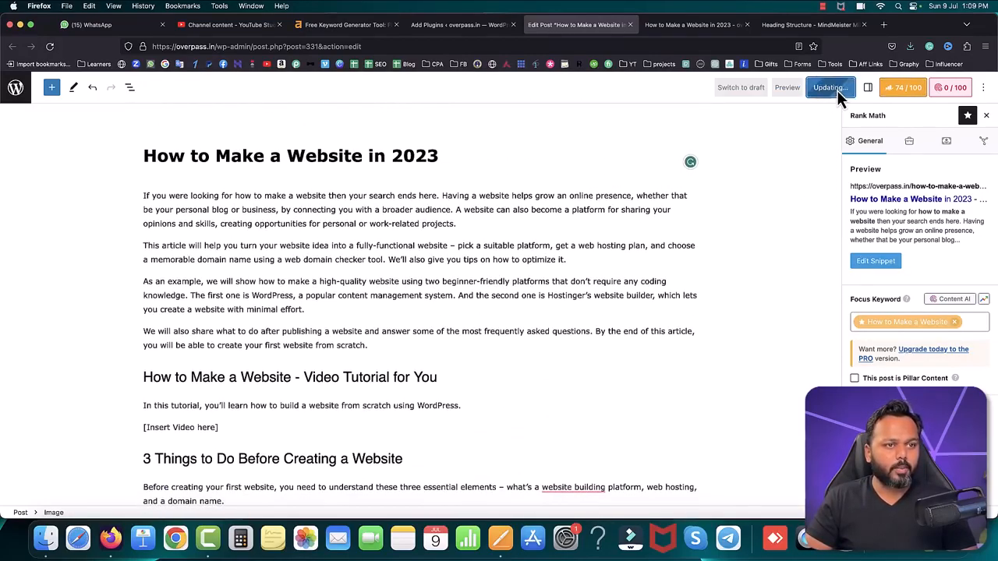
Step: Reload the live "How to Make a Website in 2023" page and check how the inserted images appear in the article
left_click(694, 25)
left_click(49, 46)
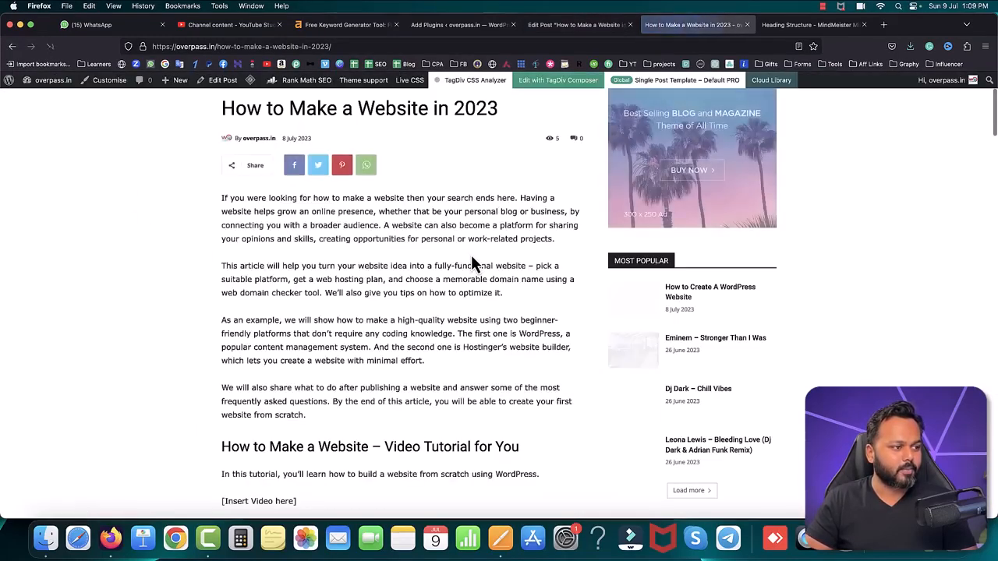
scroll(471, 263, "down", 5)
scroll(470, 261, "down", 10)
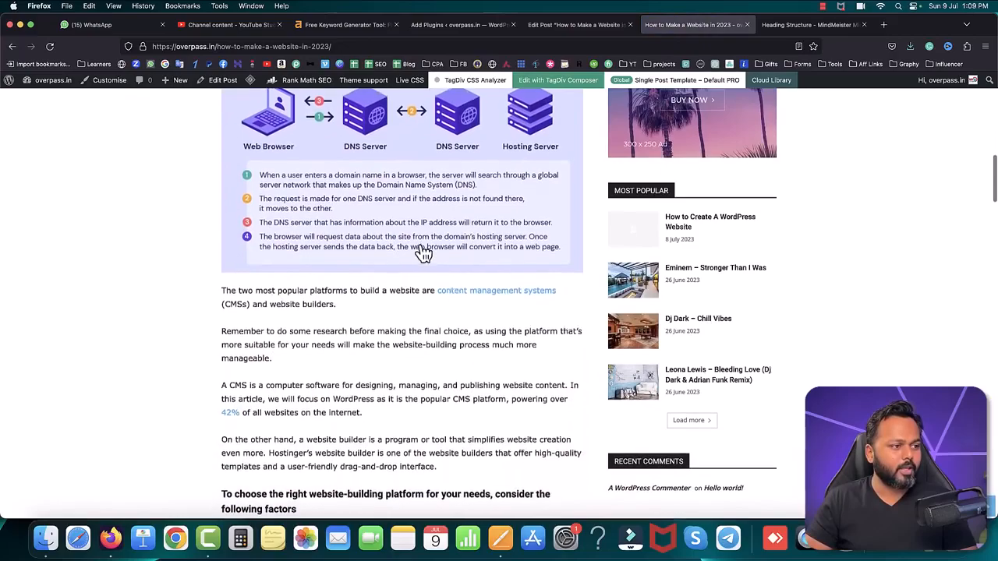
scroll(423, 253, "down", 1)
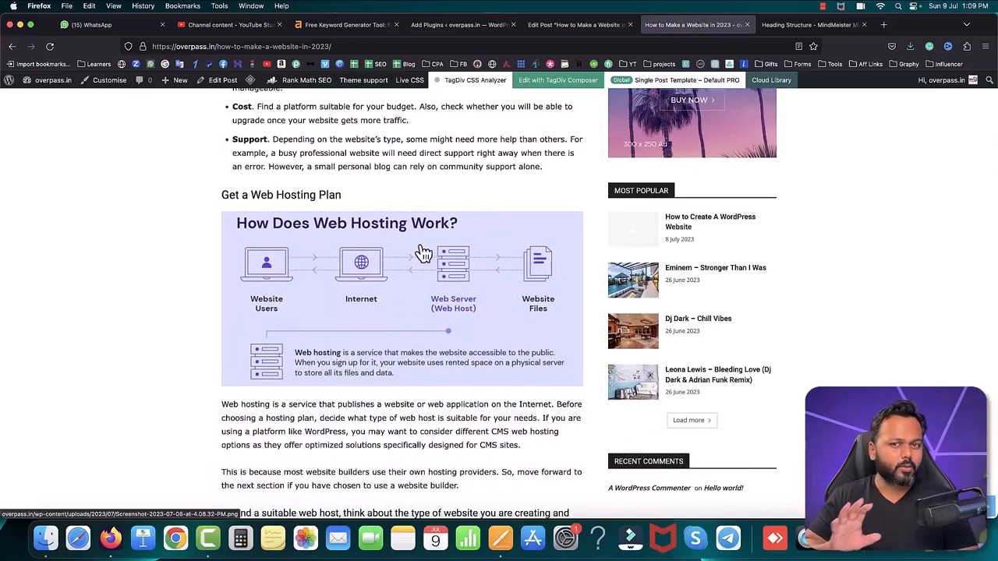
scroll(421, 250, "up", 15)
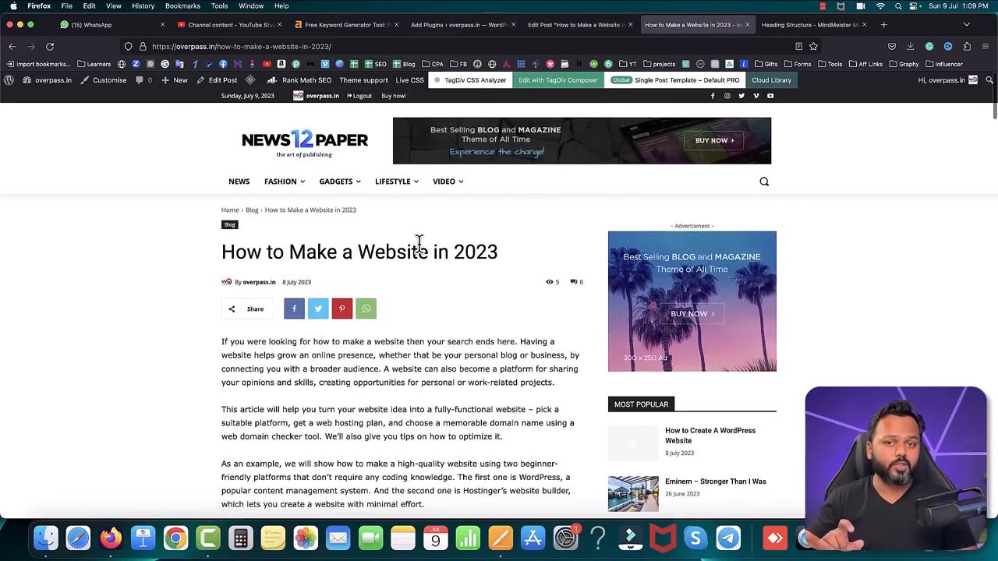
Step: Set the How-to-make-a-website.png image from the media library as the featured image of the "How to Make a Website in 2023" post
scroll(437, 332, "down", 6)
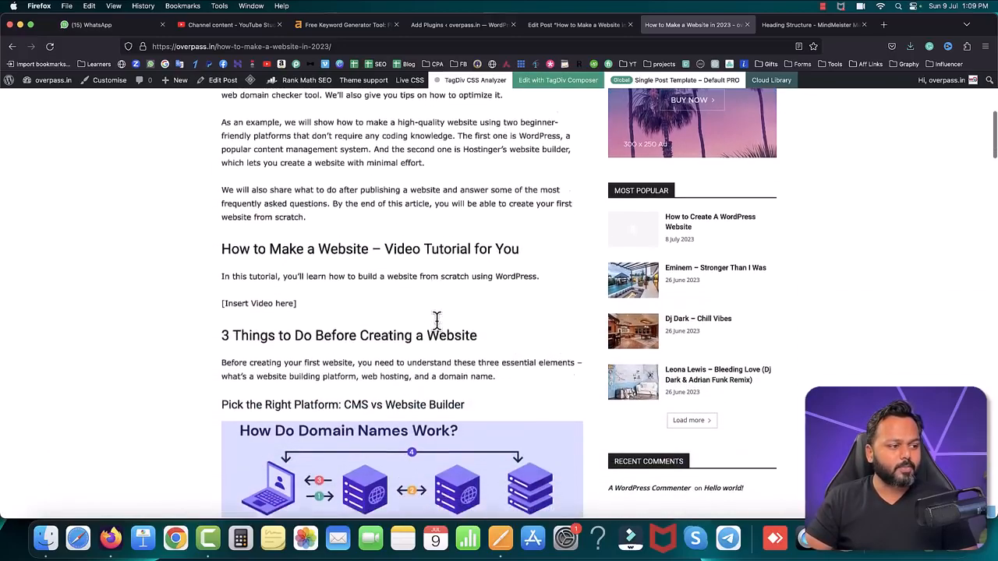
scroll(440, 332, "up", 7)
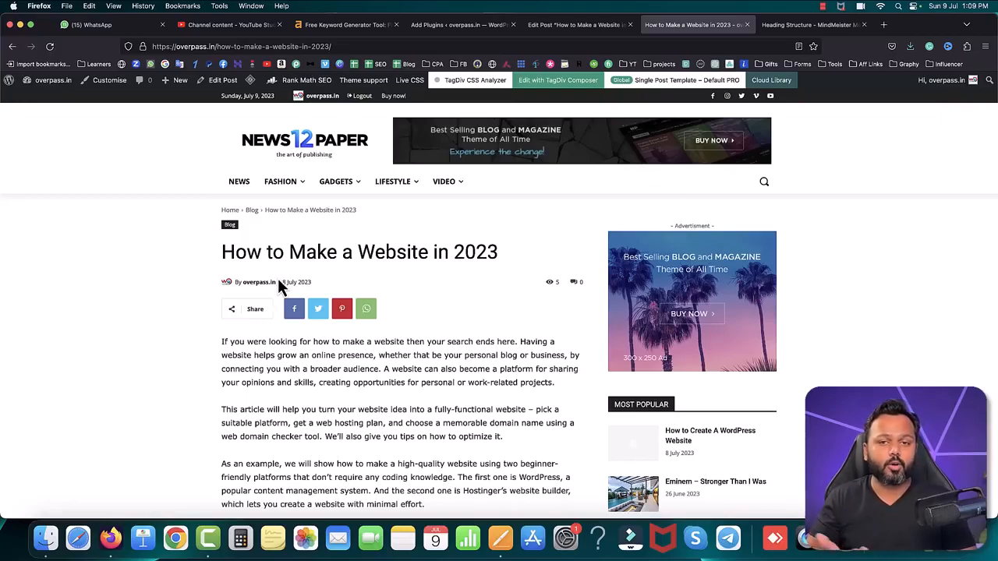
left_click(568, 24)
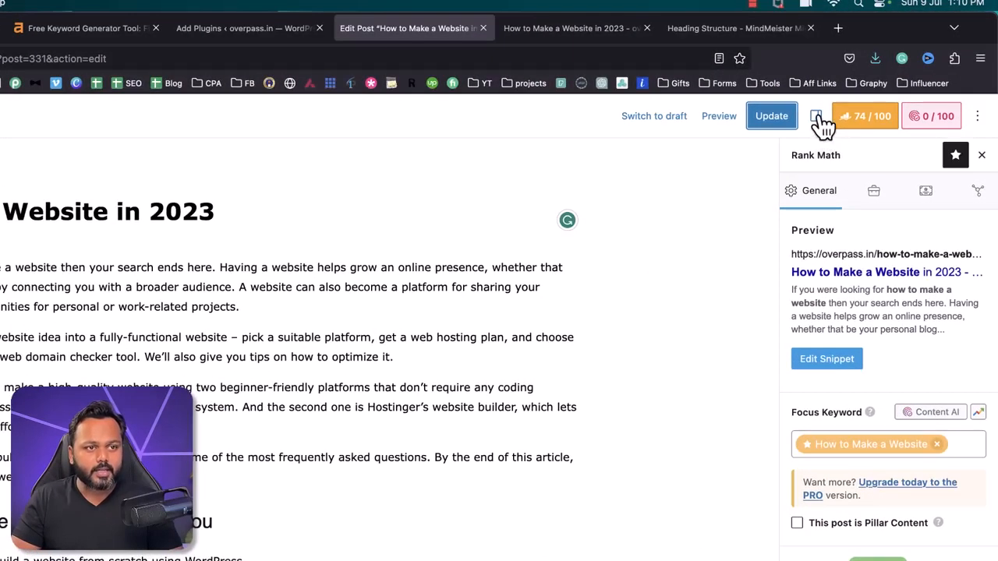
left_click(816, 117)
scroll(885, 280, "down", 1)
scroll(889, 296, "up", 1)
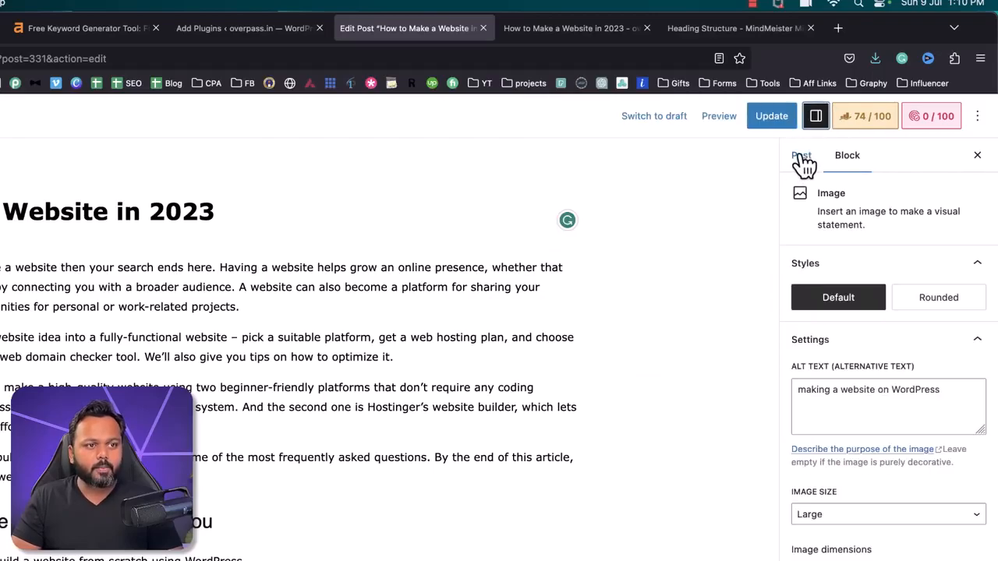
left_click(803, 160)
scroll(862, 347, "down", 8)
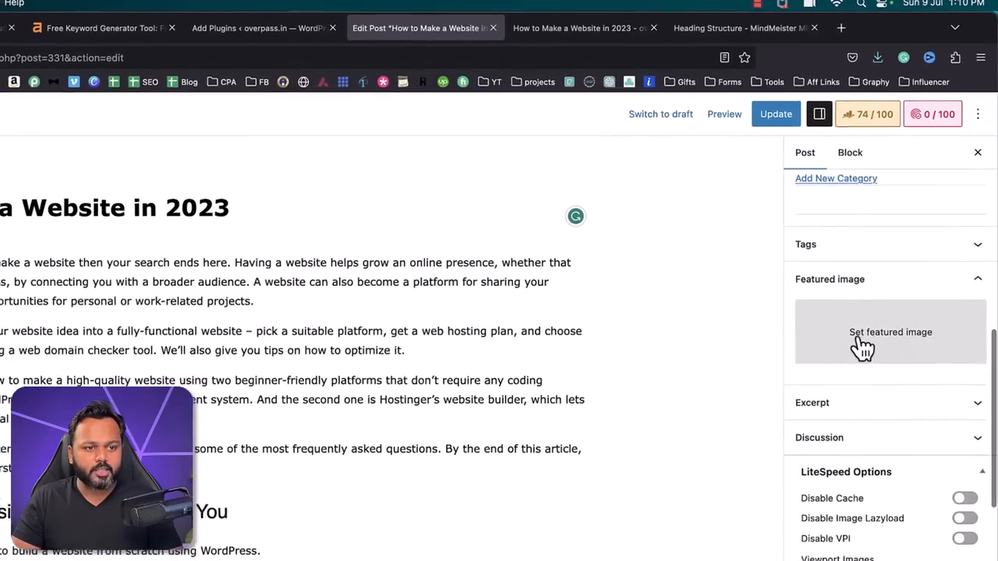
left_click(858, 347)
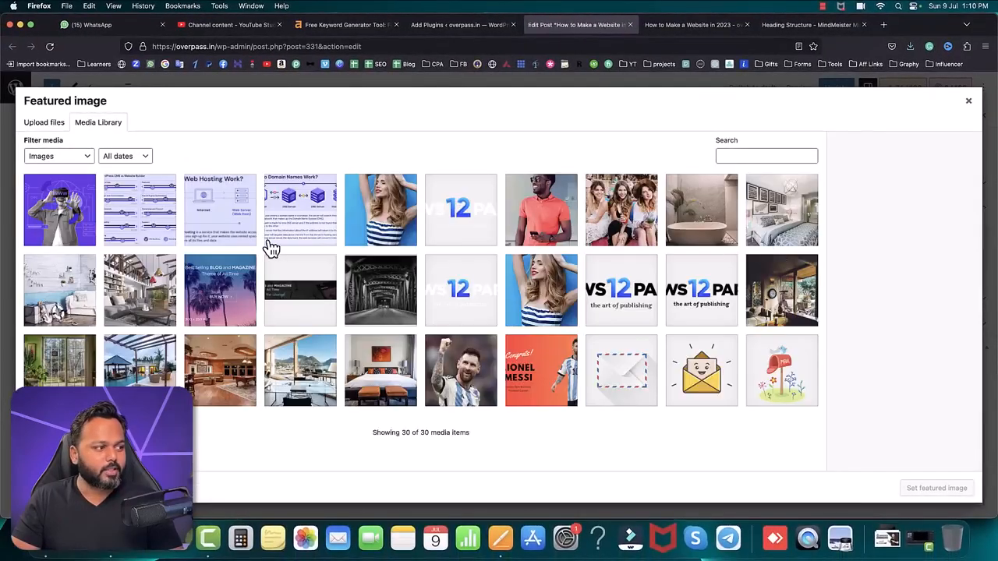
left_click(64, 216)
left_click(947, 488)
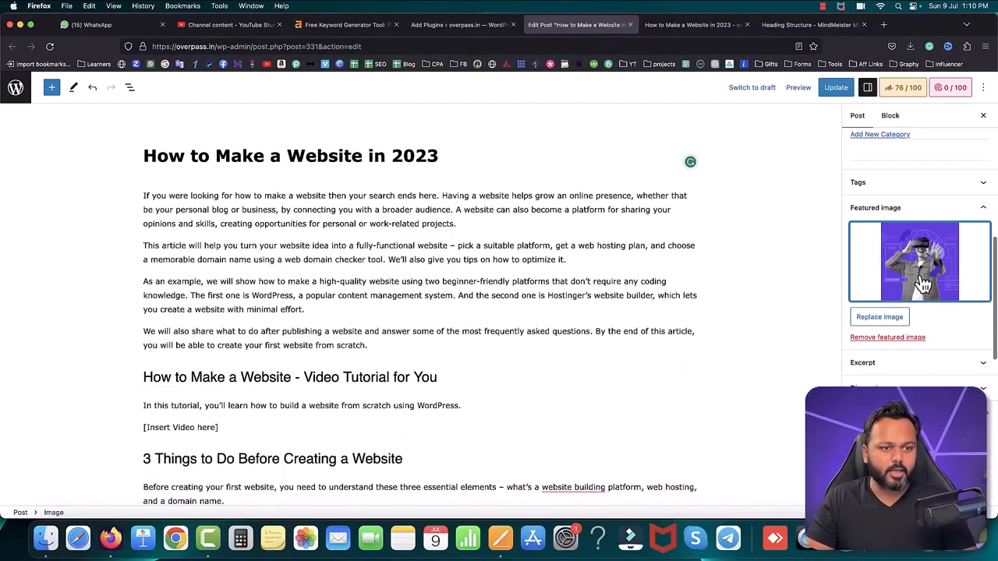
Step: Check the featured image's attachment details, confirm How-to-make-a-website.png as the selection and update the post
left_click(923, 290)
left_click(64, 209)
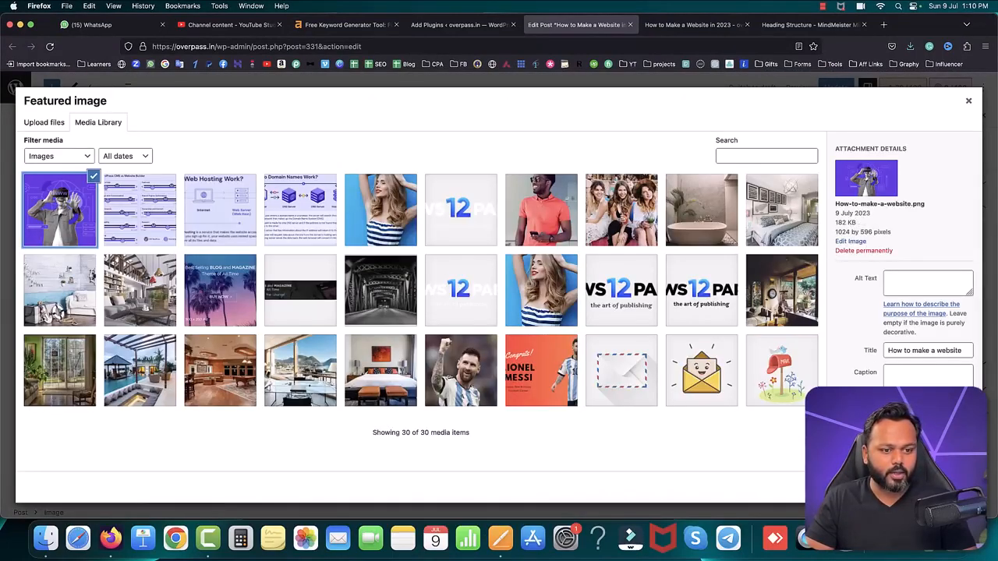
left_click(947, 489)
scroll(916, 257, "up", 5)
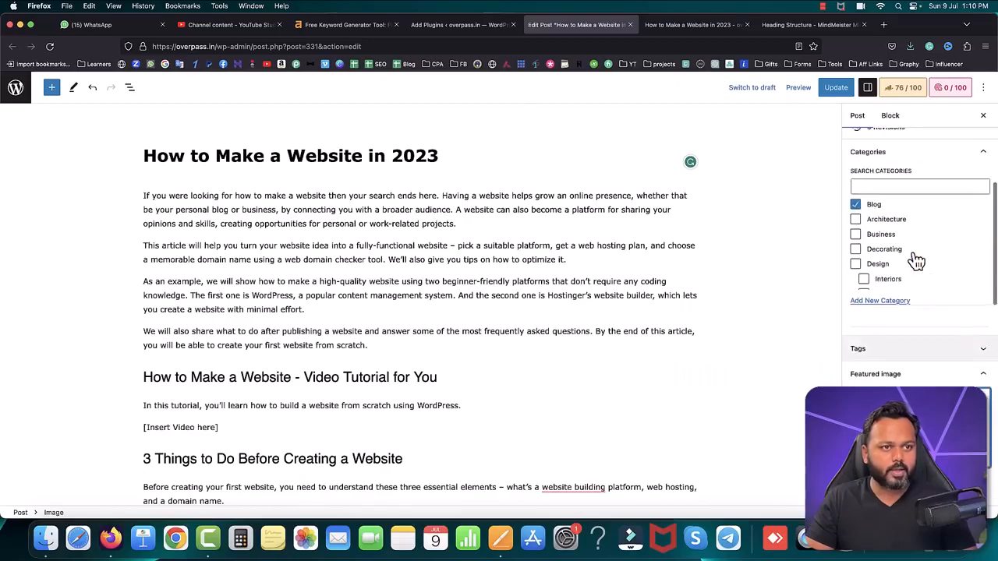
left_click(836, 87)
Step: Reload the live post and check its featured image, the inserted images and the "[Insert Video here]" placeholder
left_click(686, 25)
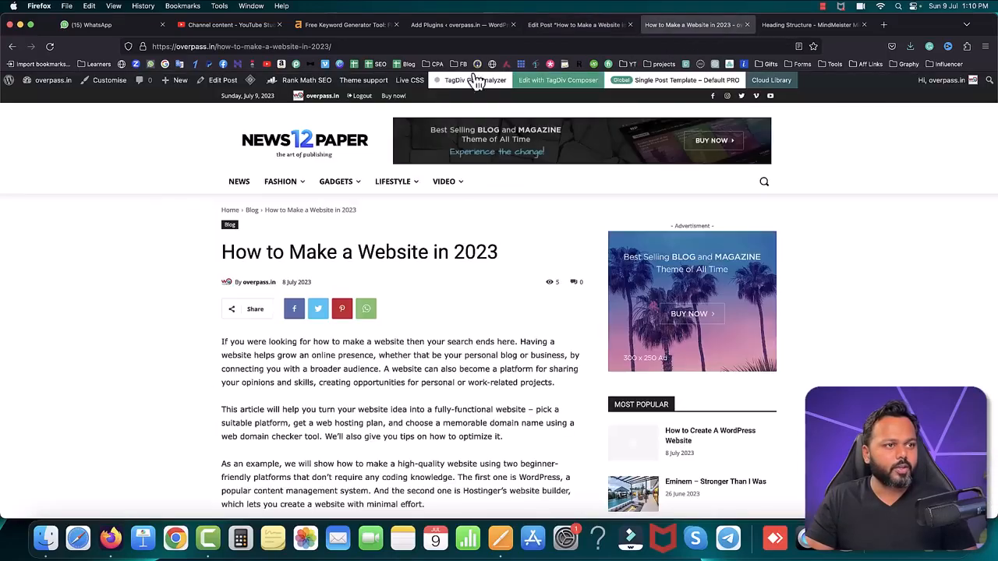
left_click(49, 46)
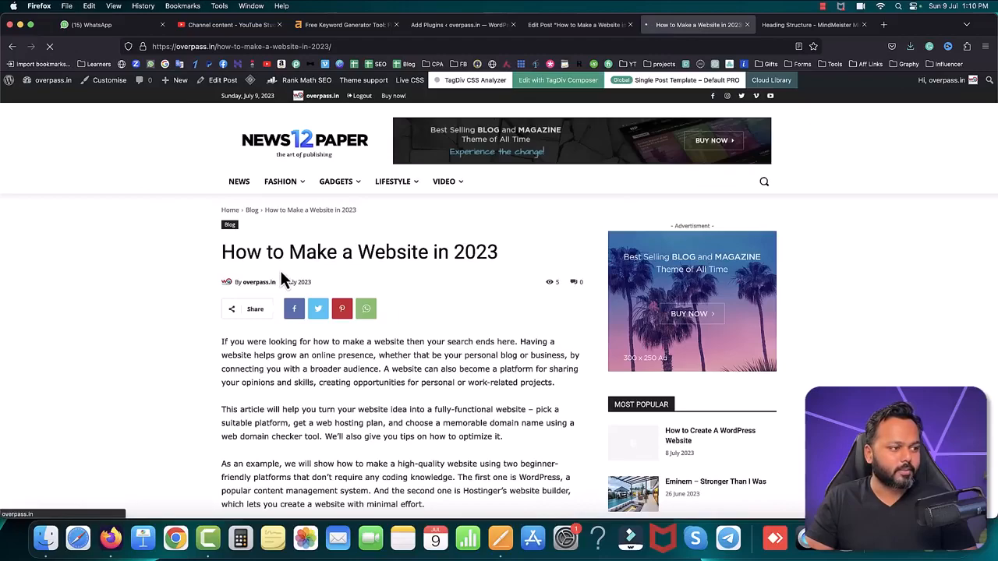
scroll(510, 306, "down", 3)
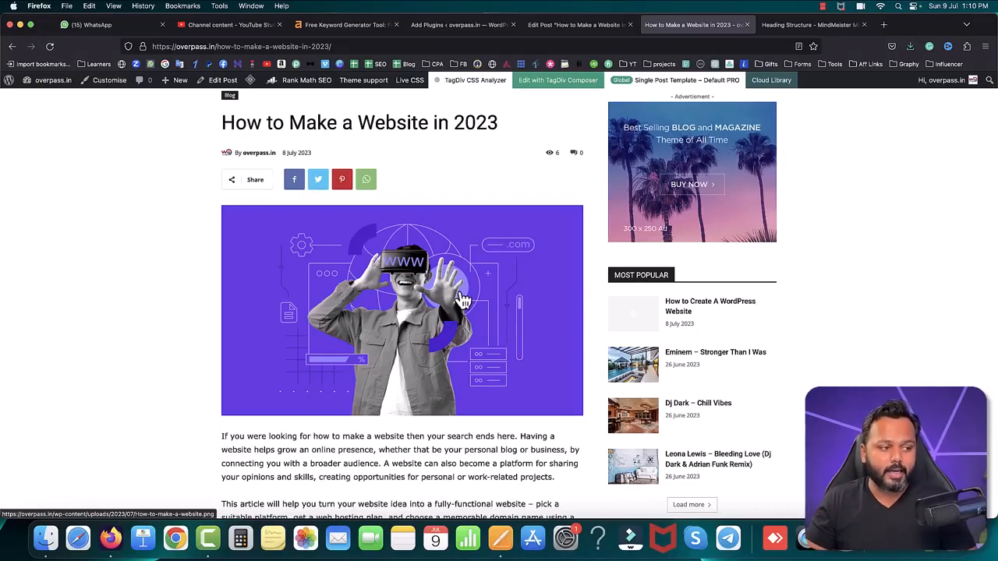
scroll(463, 301, "down", 2)
scroll(462, 300, "up", 3)
scroll(462, 300, "down", 3)
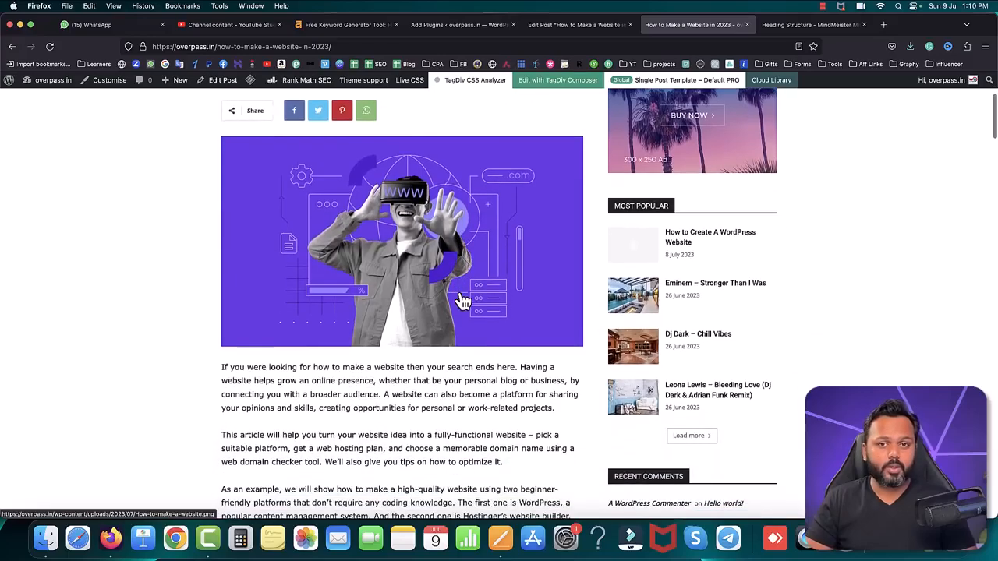
scroll(462, 300, "down", 5)
scroll(458, 292, "down", 5)
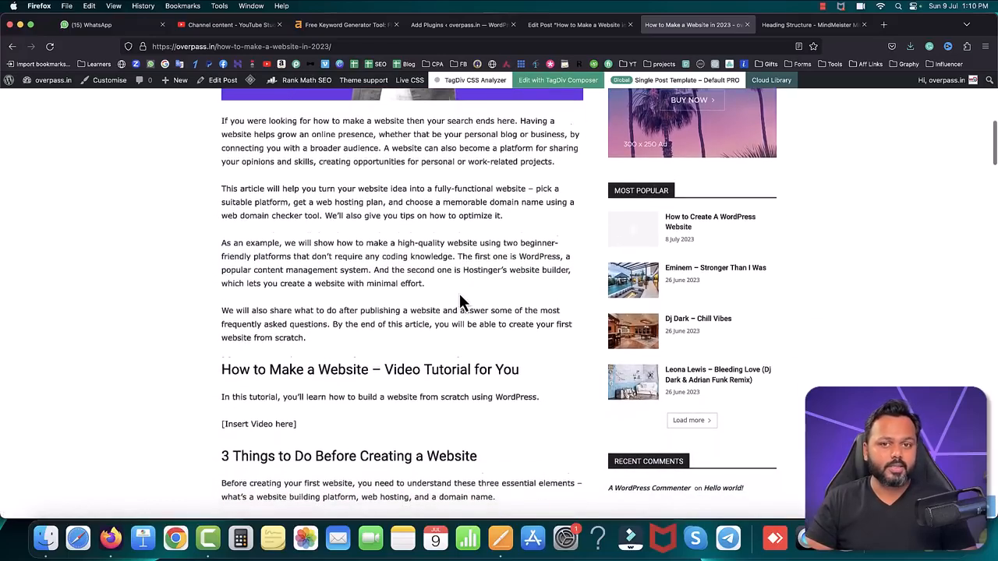
scroll(292, 273, "down", 4)
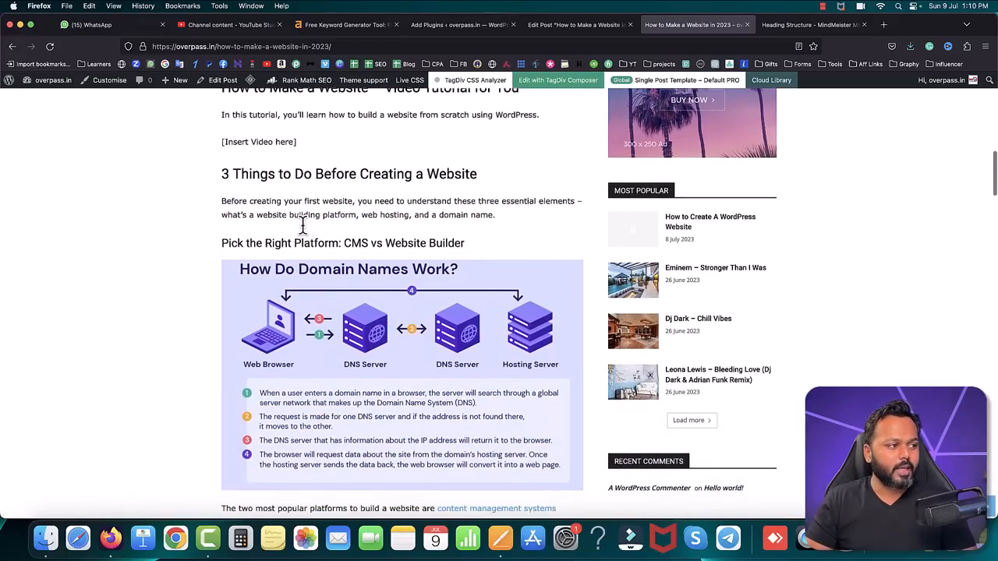
scroll(305, 228, "up", 2)
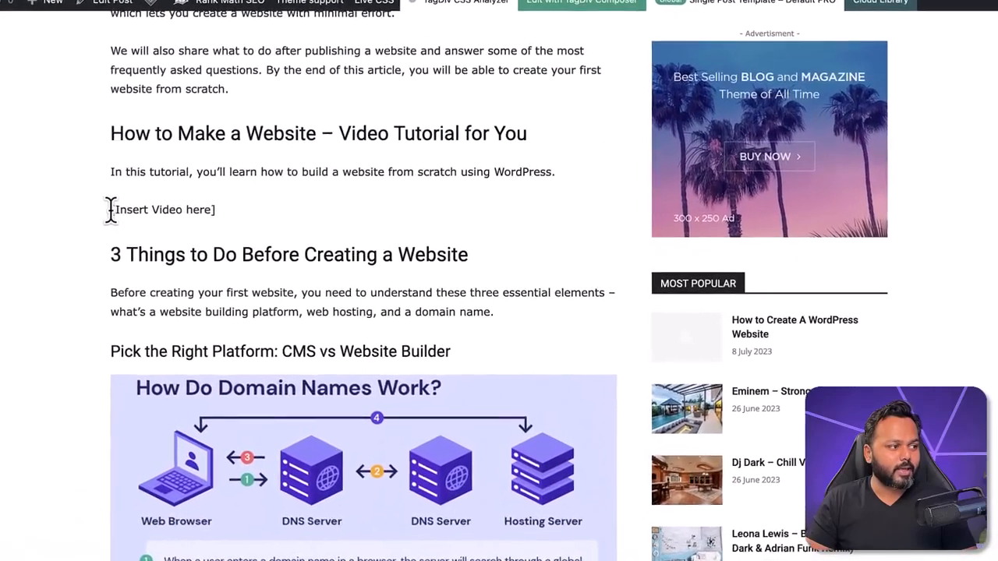
left_click_drag(111, 209, 218, 226)
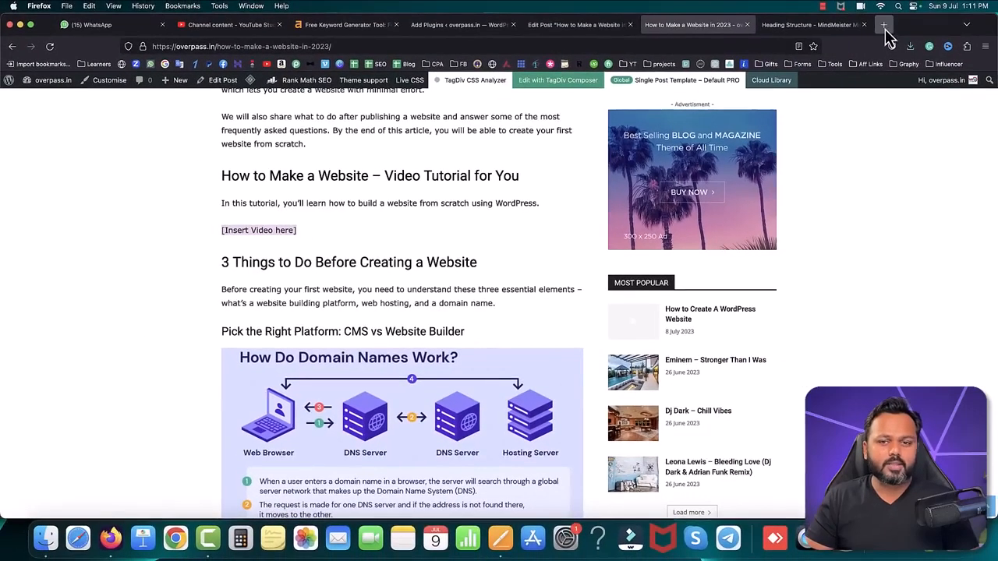
Step: Open YouTube in a new browser tab and search for "how to make a wordpress website"
left_click(884, 26)
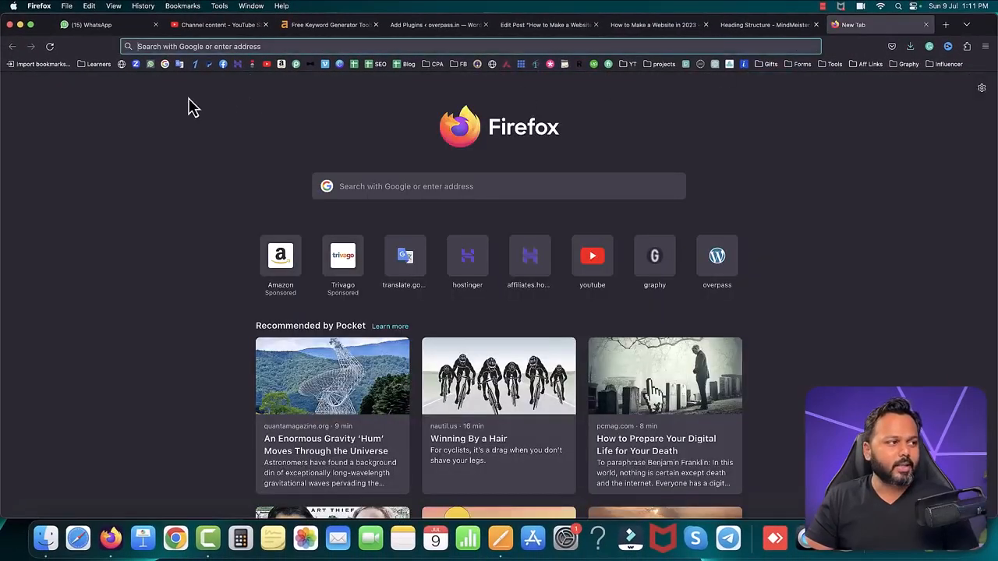
left_click(267, 65)
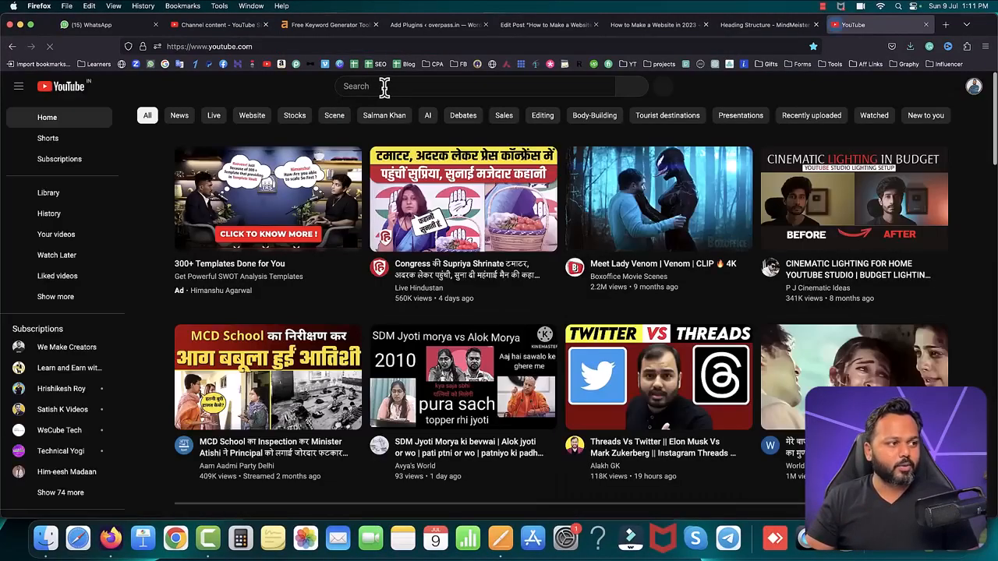
left_click(383, 86)
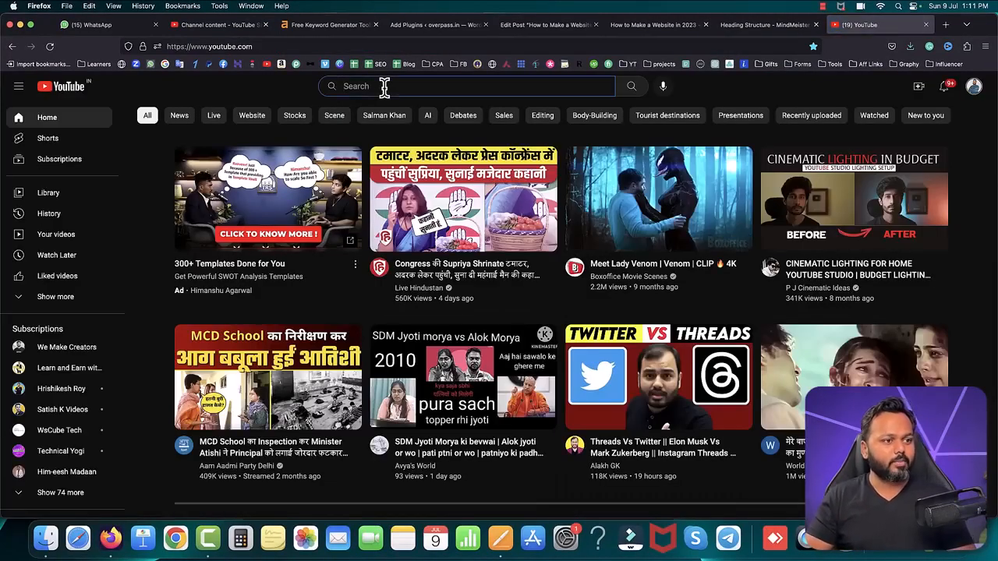
type("how to ma")
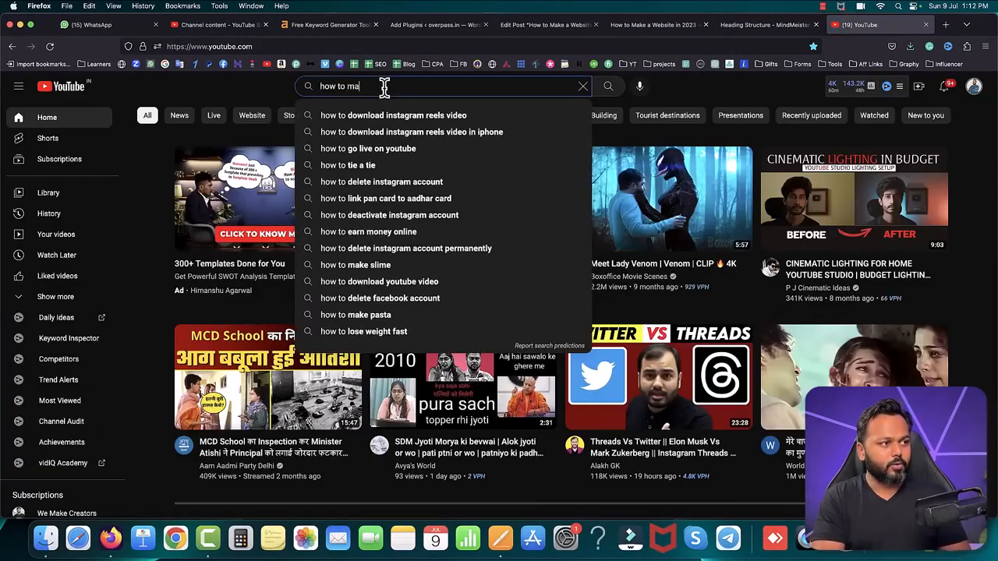
type("ke a wordpress website sa")
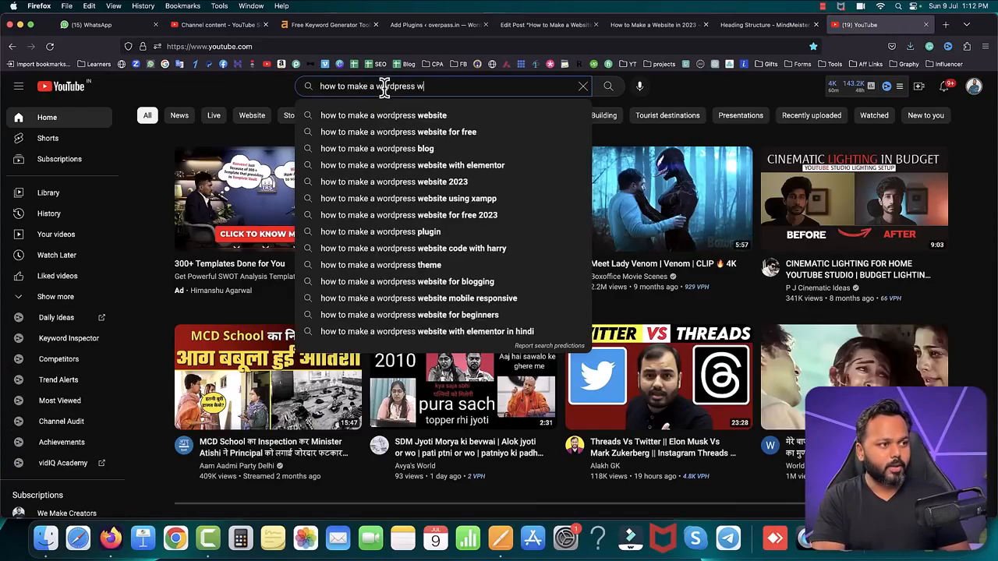
key("BackSpace")
key("BackSpace")
key("BackSpace")
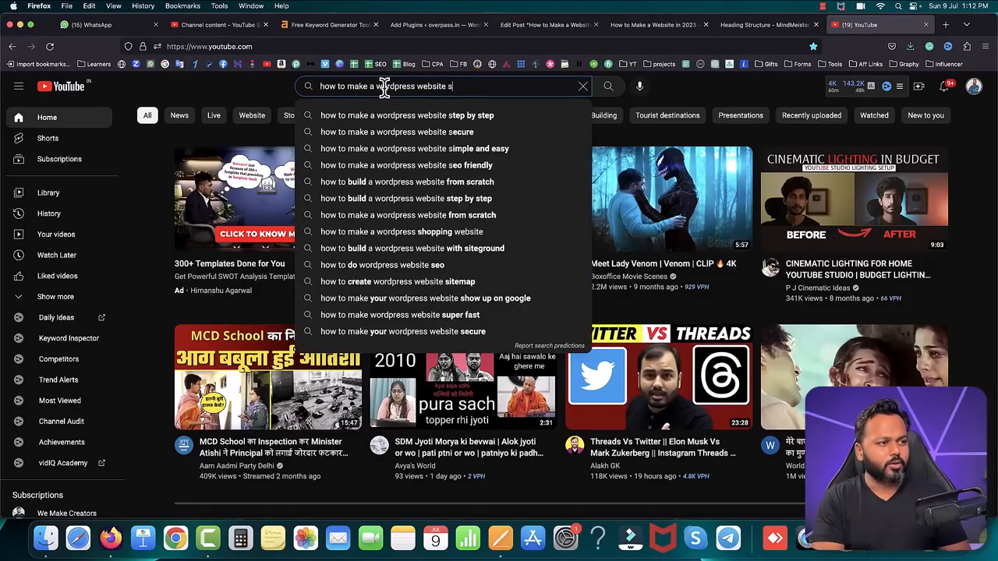
key("Return")
scroll(591, 296, "down", 5)
scroll(590, 296, "up", 1)
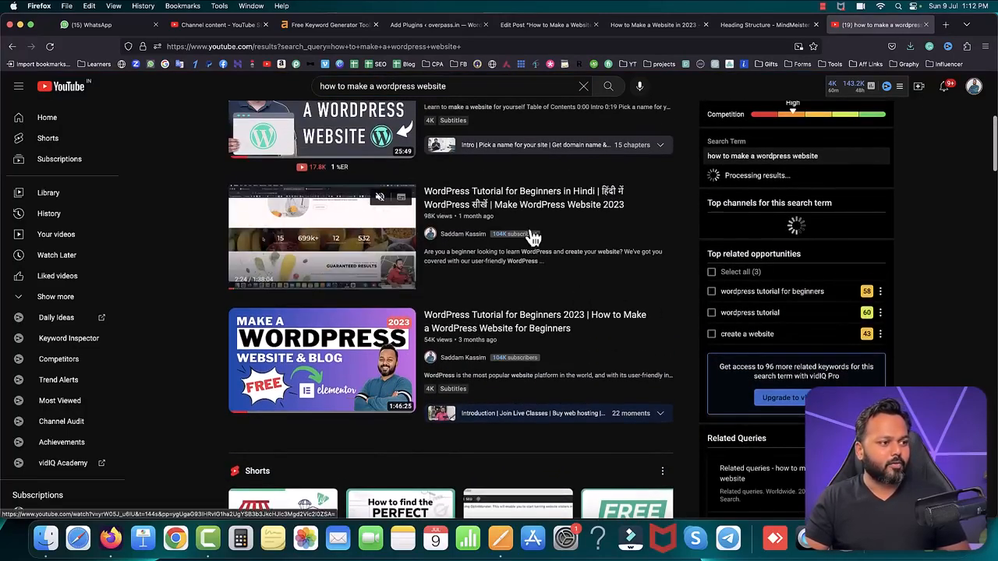
Step: Copy the share link of the video "WordPress Tutorial for Beginners in Hindi" from the search results
left_click(662, 191)
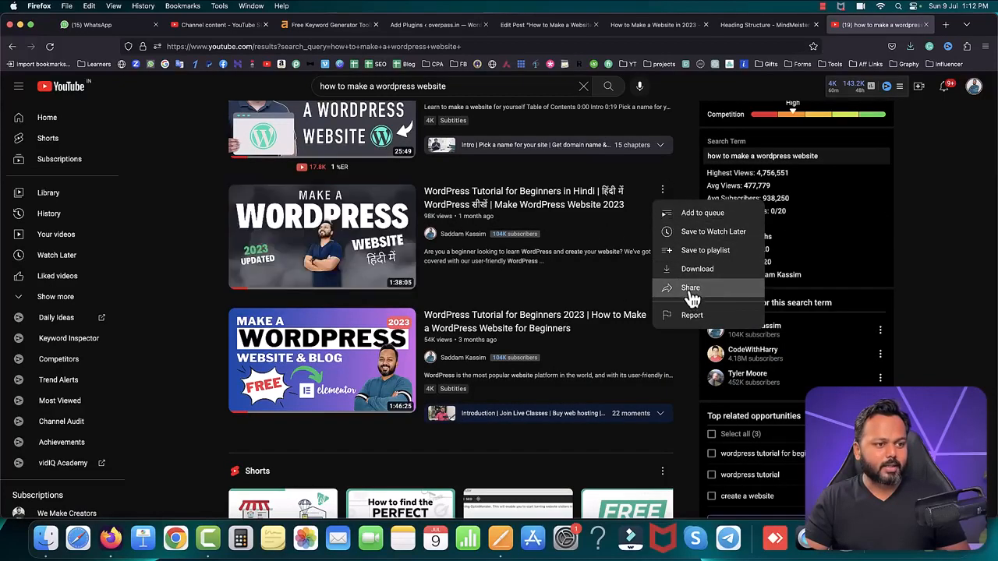
left_click(691, 289)
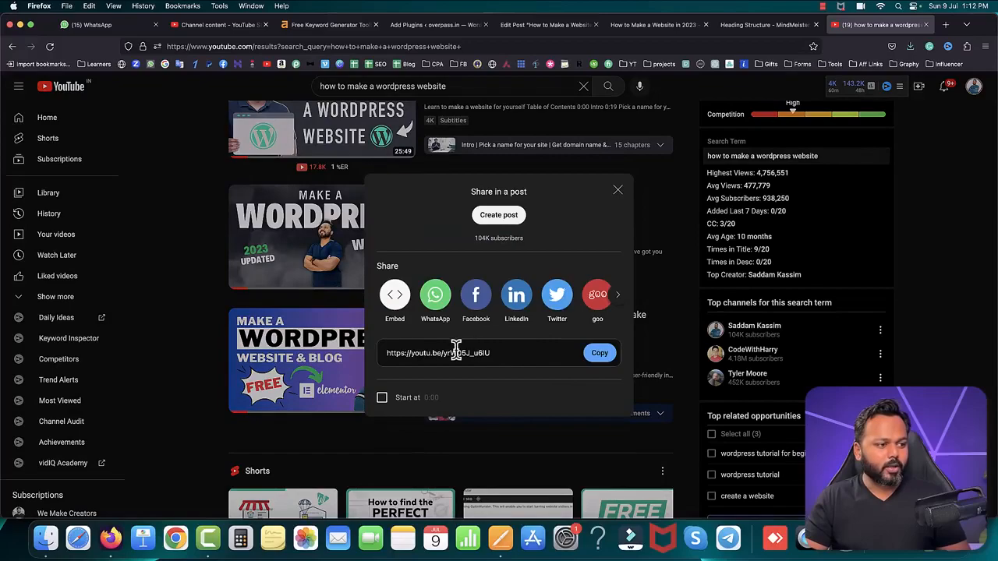
left_click(602, 359)
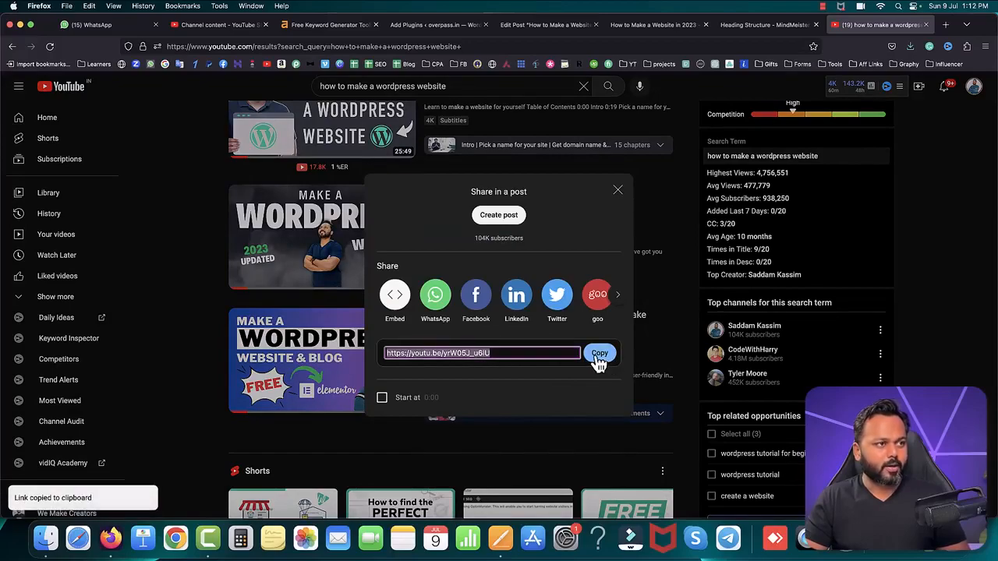
Step: Return to the post editor and delete the "[Insert Video here]" placeholder text under the video tutorial heading
left_click(524, 29)
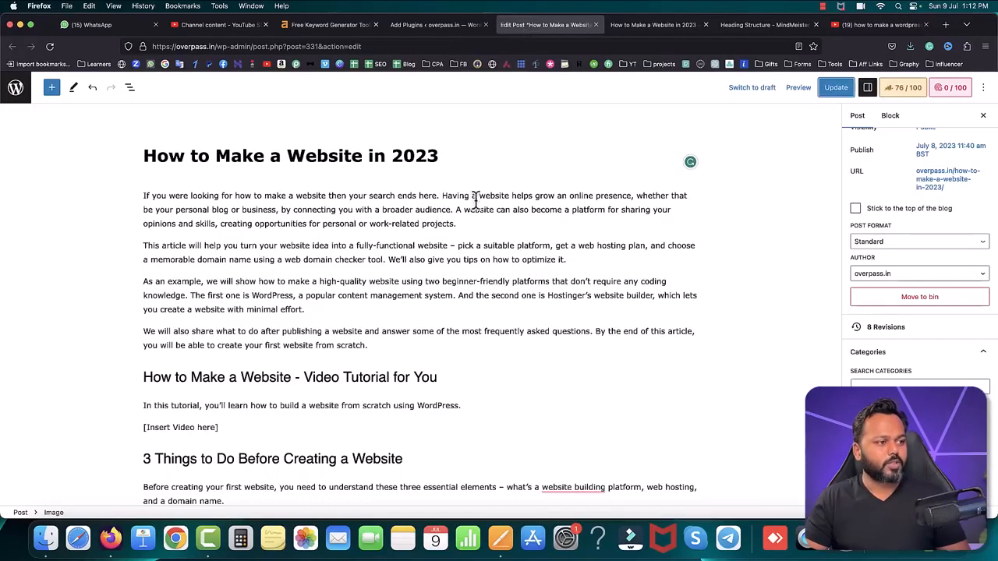
scroll(343, 257, "down", 3)
left_click(223, 307)
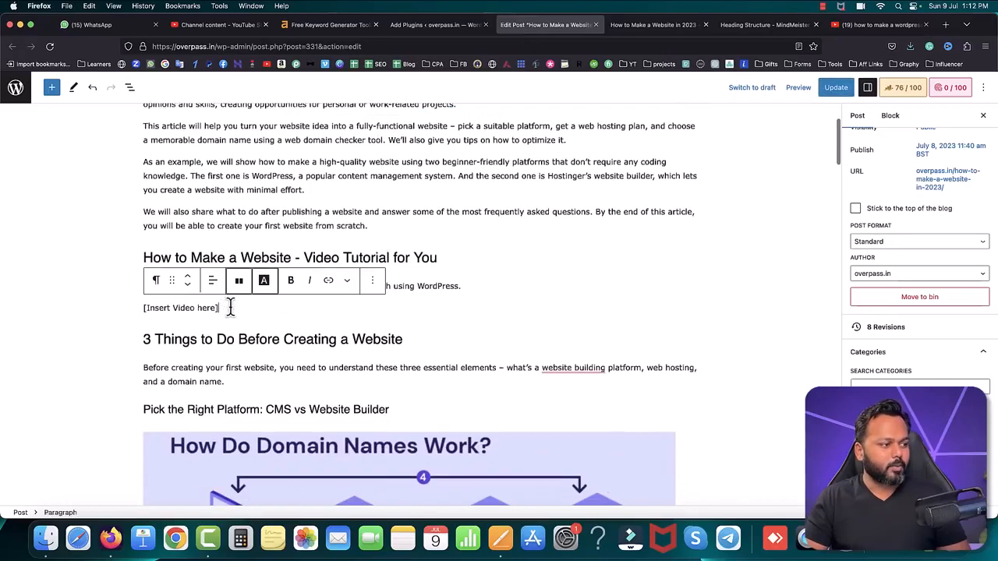
key("BackSpace")
key("BackSpace")
key("BackSpace")
key("BackSpace")
key("BackSpace")
key("BackSpace")
key("BackSpace")
key("BackSpace")
key("BackSpace")
key("BackSpace")
key("BackSpace")
key("BackSpace")
key("BackSpace")
key("BackSpace")
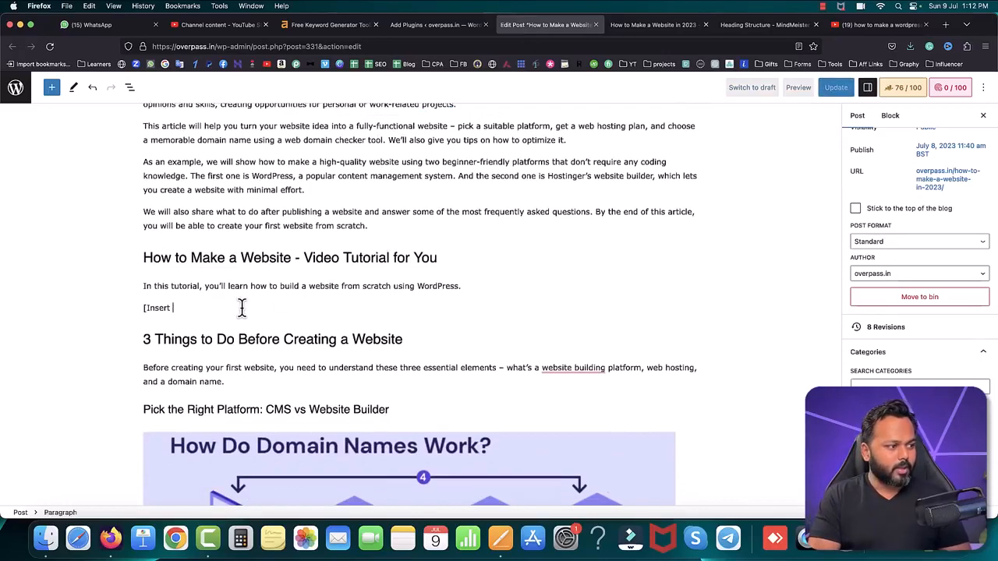
key("BackSpace")
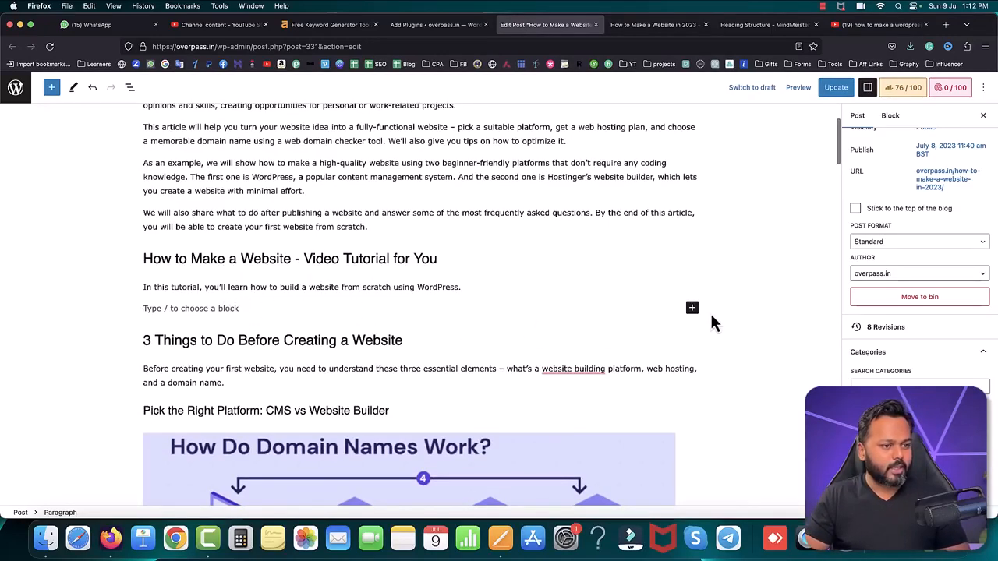
Step: Insert a YouTube block in the empty paragraph under the video tutorial heading and embed the copied video link
left_click(692, 309)
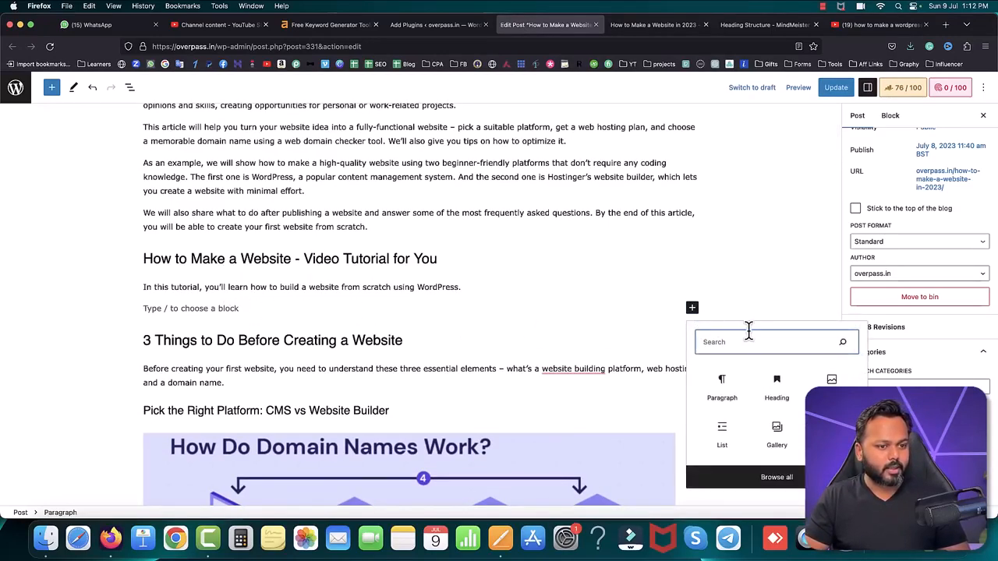
type("video")
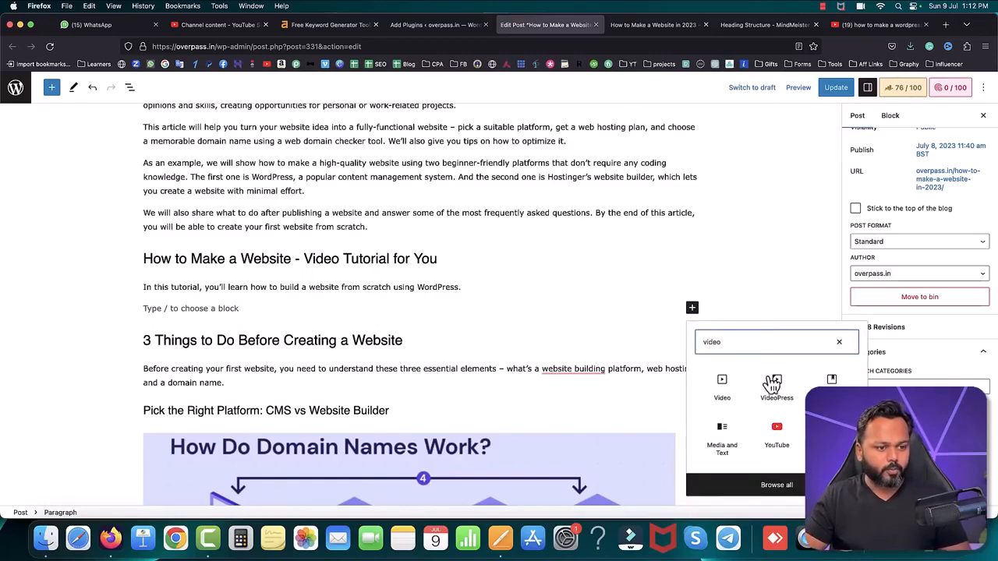
left_click(778, 433)
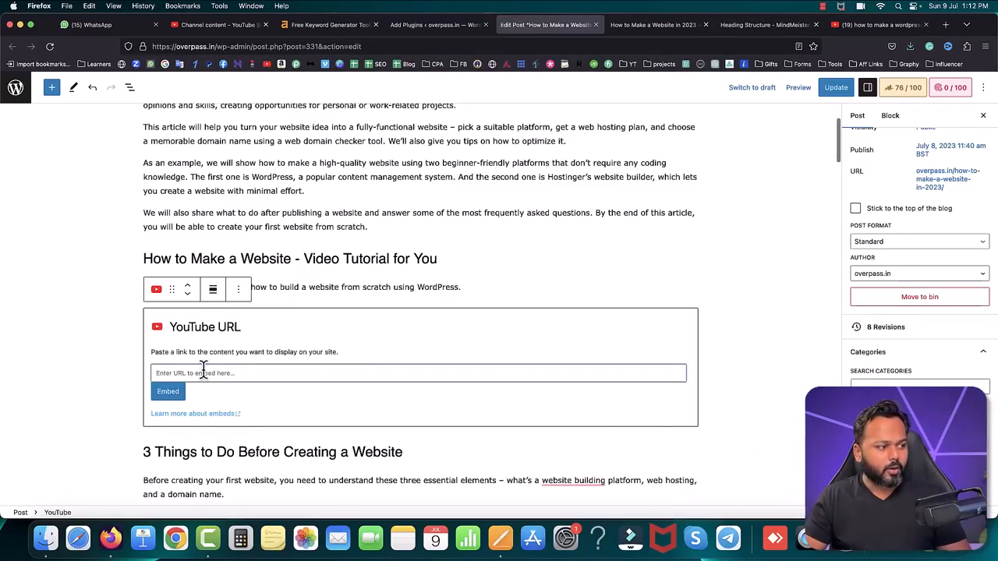
key("super+v")
left_click(168, 392)
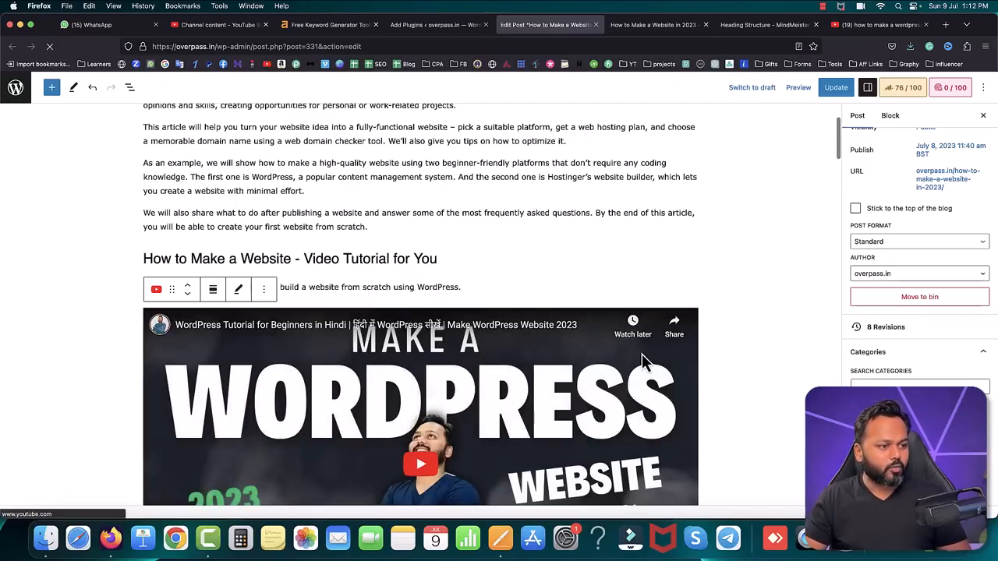
scroll(643, 357, "down", 5)
scroll(638, 351, "up", 3)
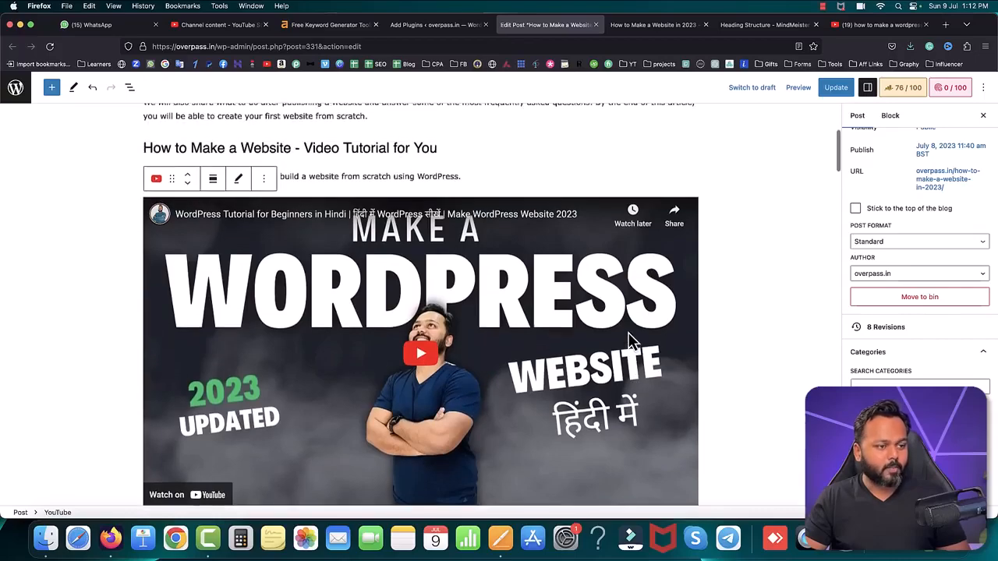
Step: Update the post with the embedded YouTube video and reload its published page to check the video section
scroll(633, 343, "down", 1)
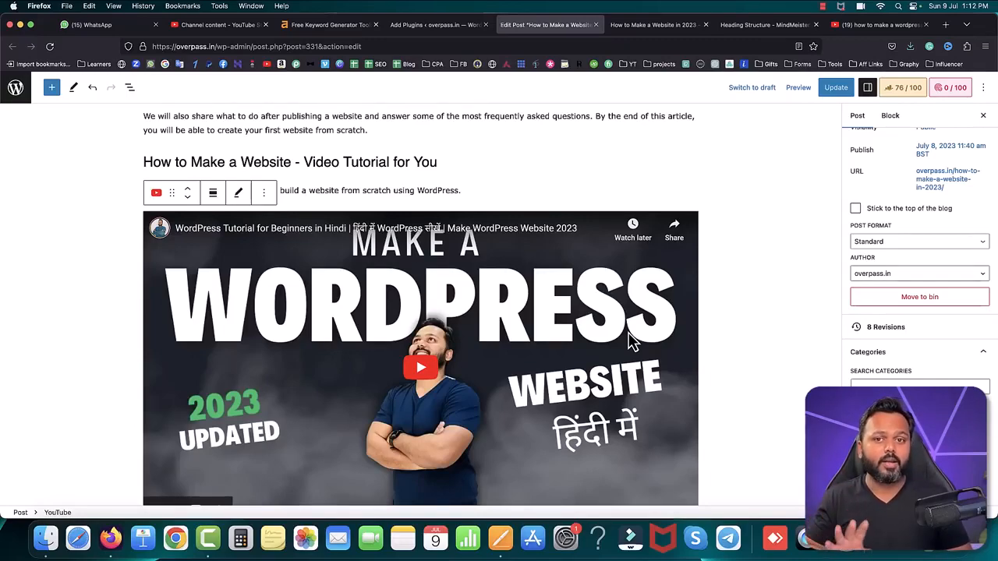
left_click(835, 87)
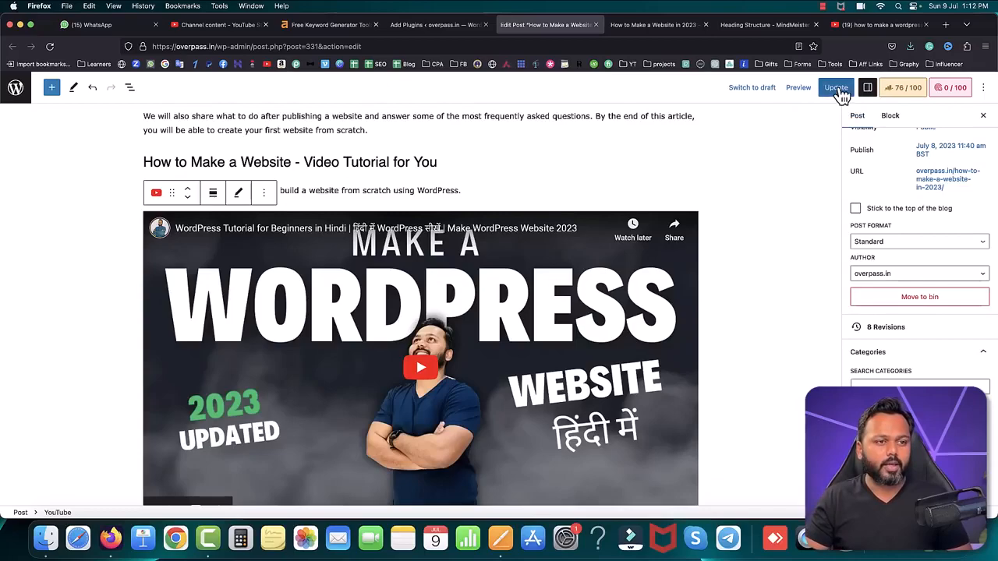
left_click(651, 30)
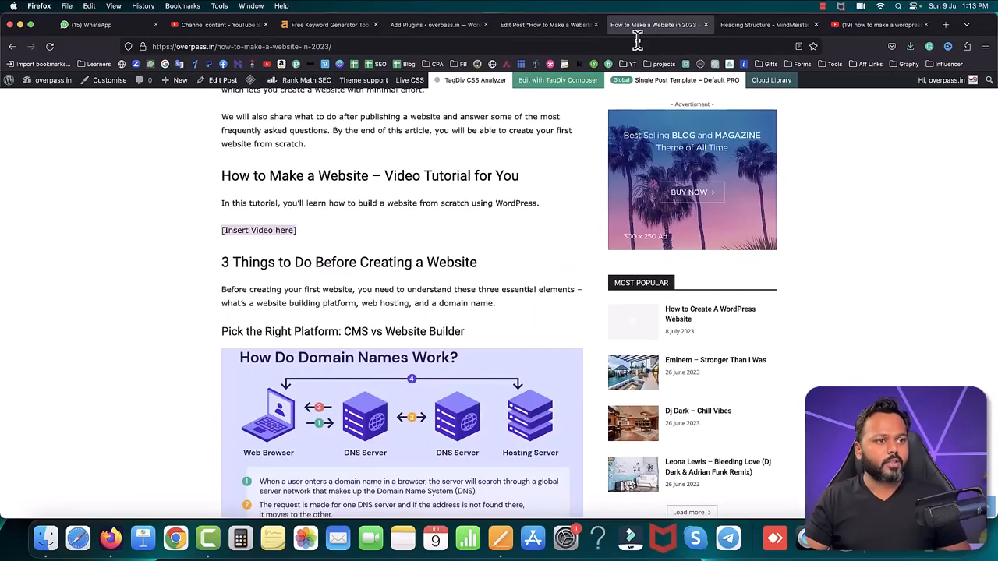
left_click(49, 47)
scroll(178, 208, "up", 10)
scroll(180, 206, "down", 10)
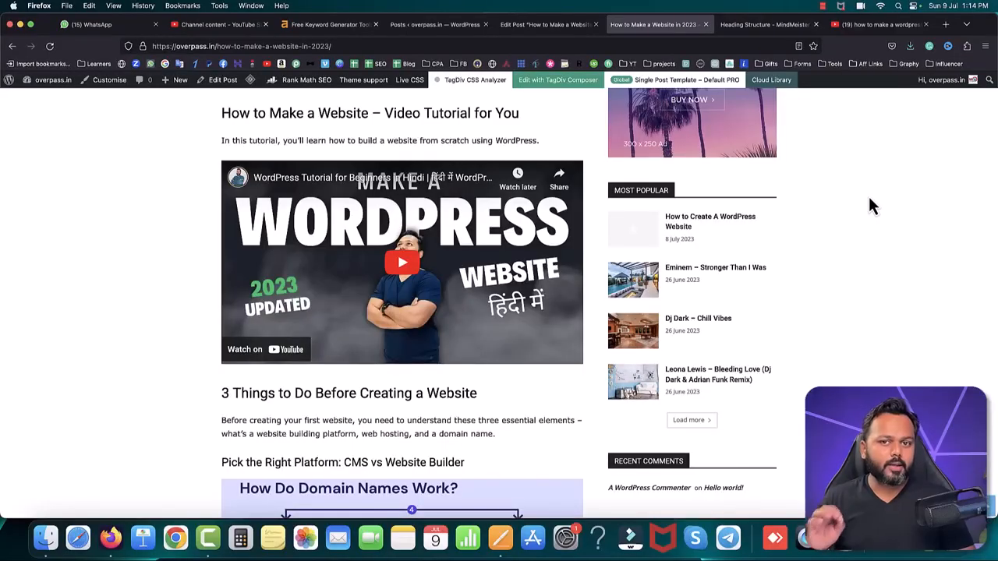
Step: Review the published post from its title down to the phrase "creating your first website" under "3 Things to Do Before Creating a Website"
scroll(593, 198, "up", 4)
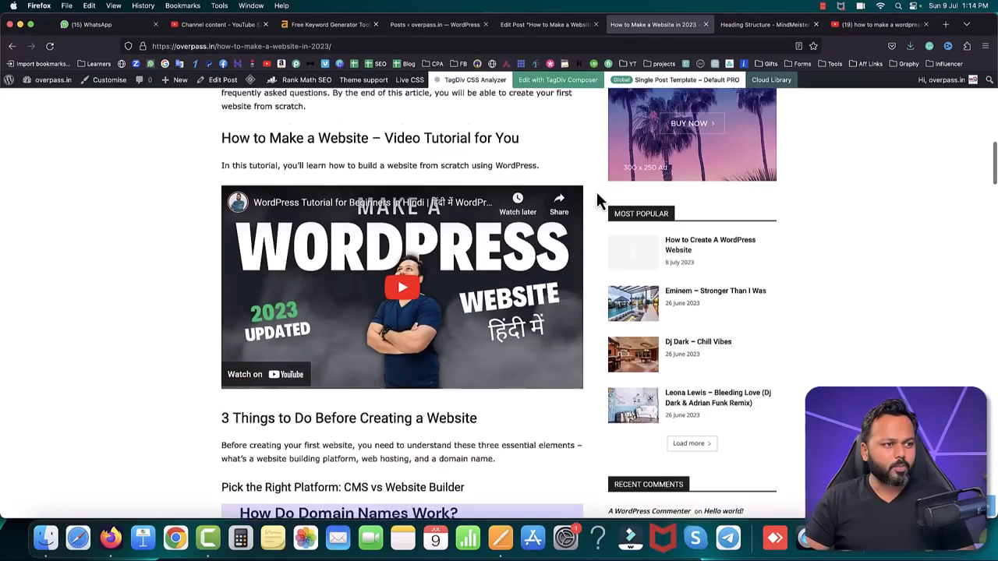
scroll(511, 204, "up", 10)
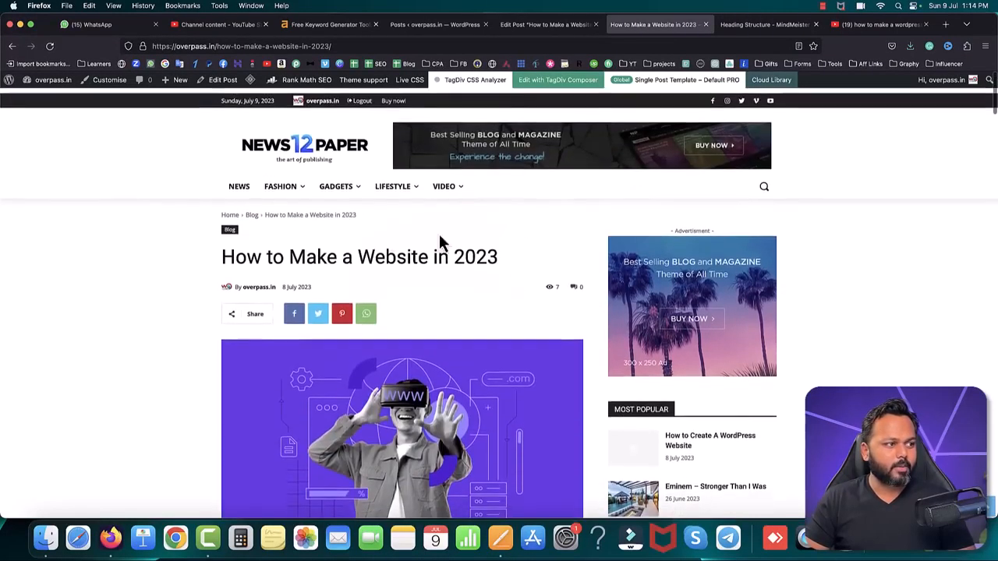
left_click_drag(224, 251, 501, 259)
left_click(512, 260)
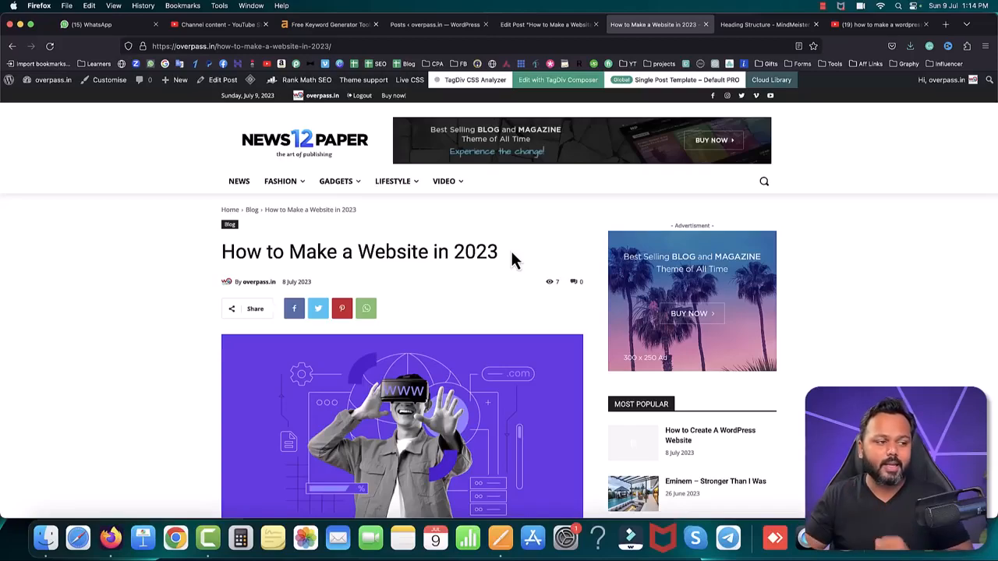
scroll(595, 318, "down", 8)
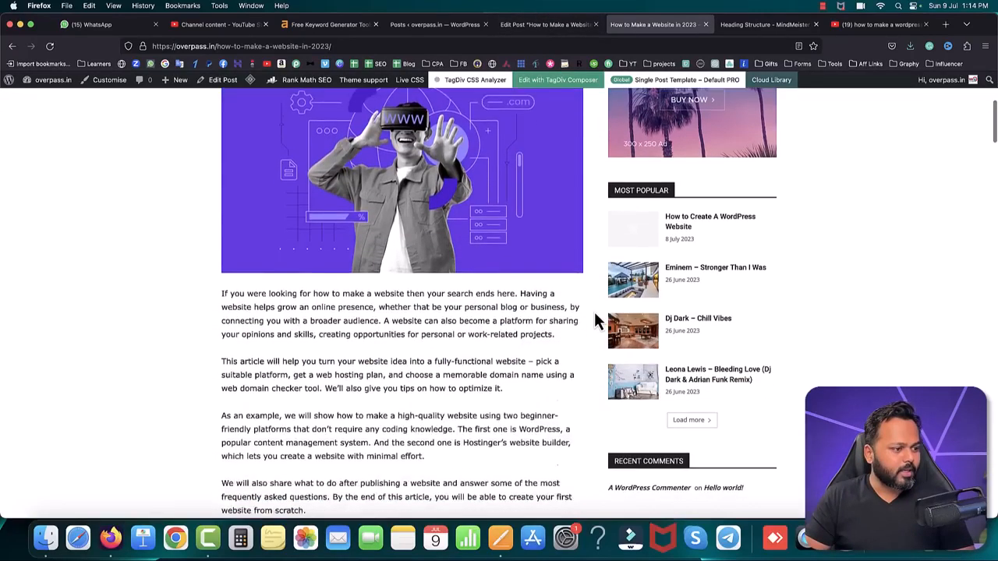
scroll(595, 318, "down", 5)
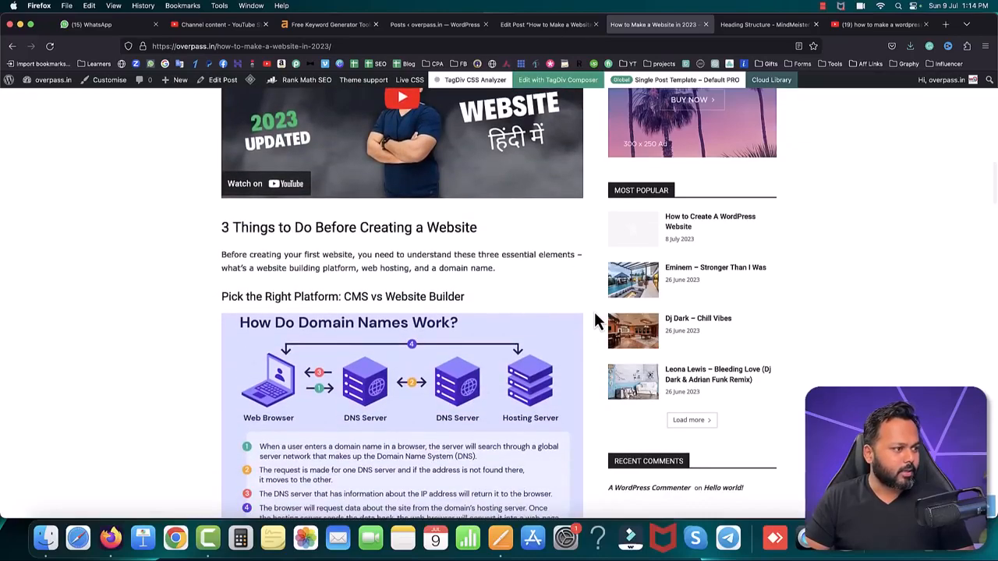
left_click_drag(249, 256, 351, 254)
left_click(350, 254)
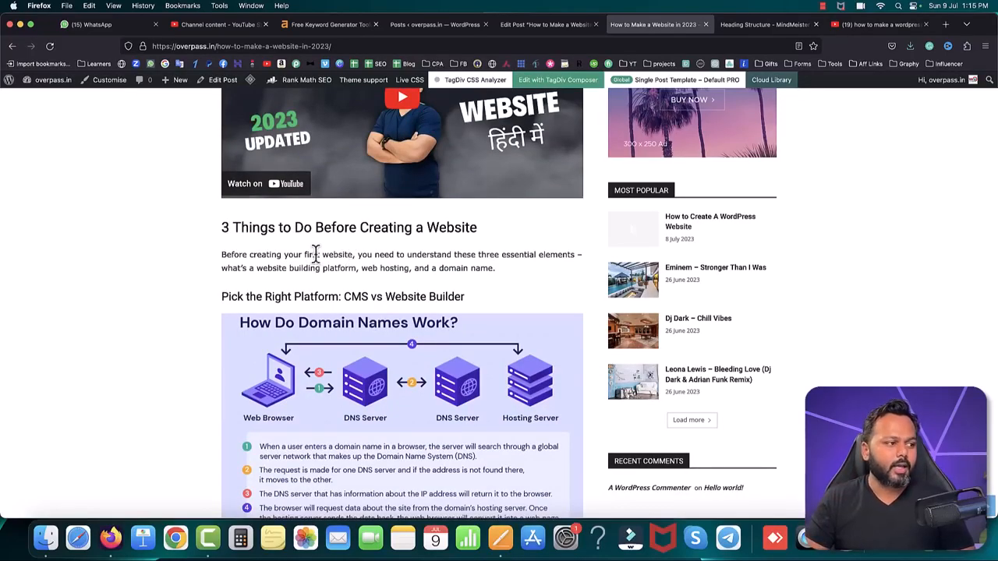
left_click_drag(250, 254, 353, 254)
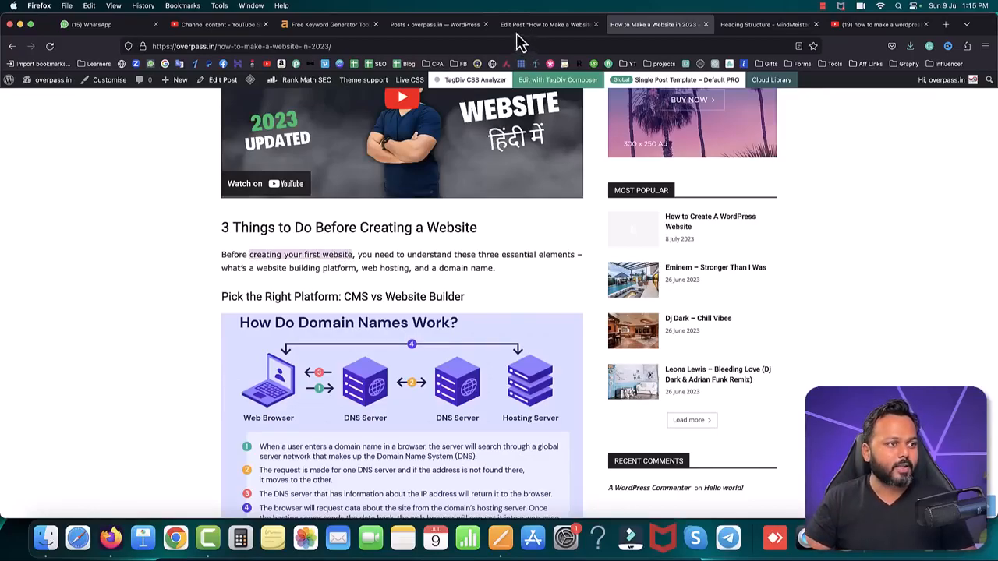
Step: Copy the view link of the post "How to Create A WordPress Website" from the WordPress posts list
left_click(444, 25)
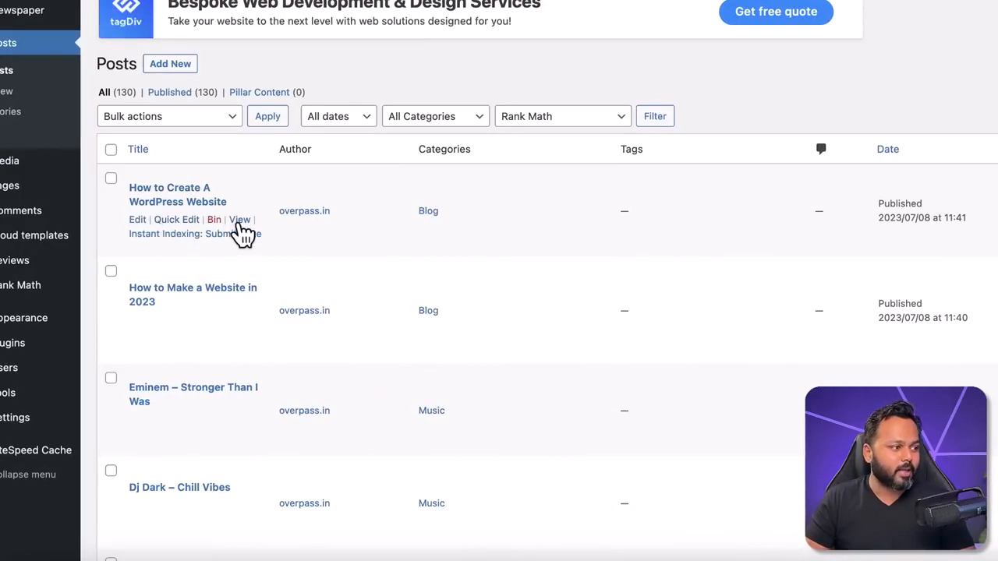
right_click(241, 226)
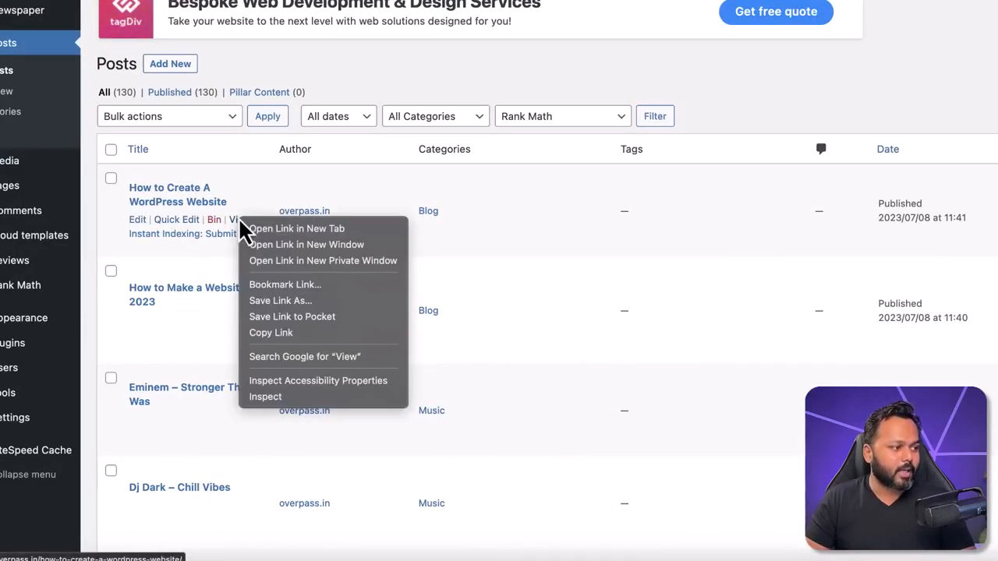
left_click(290, 348)
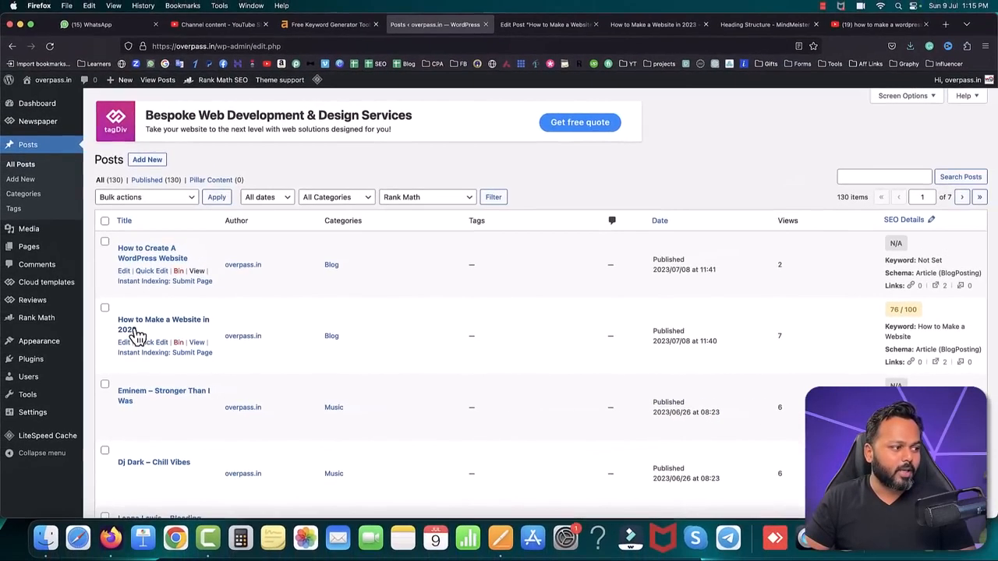
Step: In the post editor, link "creating your first website" under "3 Things to Do Before Creating a Website" to the copied internal post URL
left_click(520, 25)
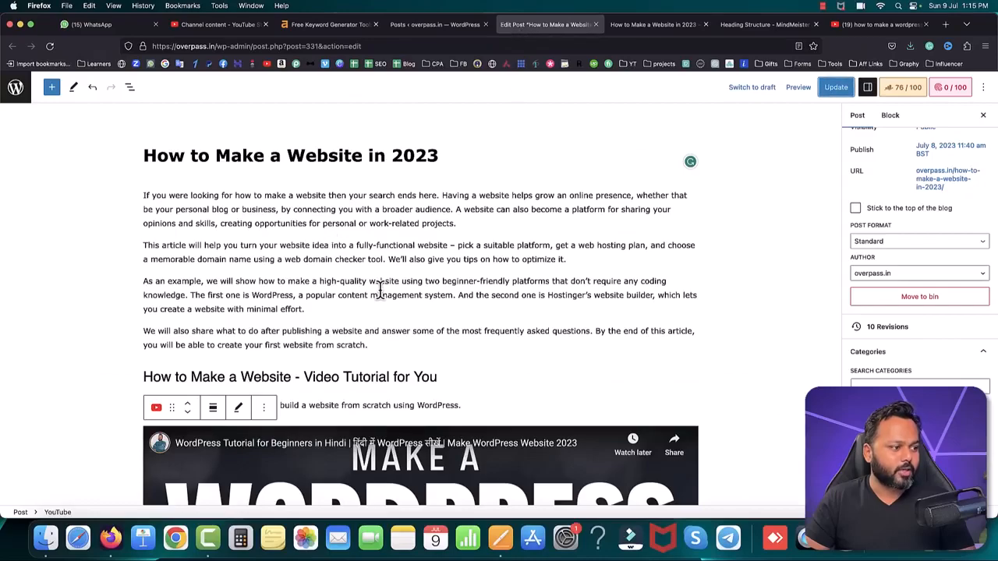
scroll(382, 296, "down", 7)
scroll(380, 298, "down", 3)
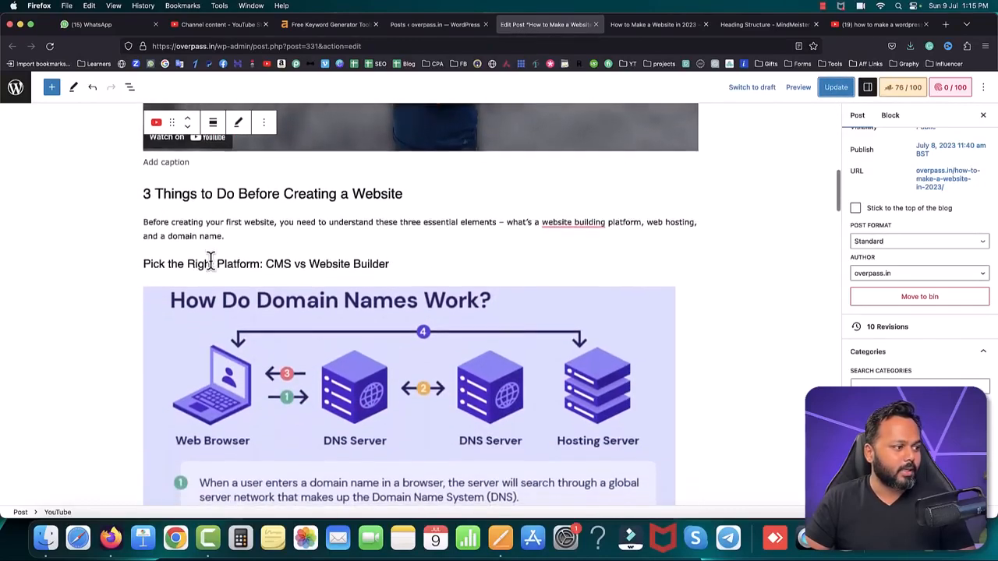
scroll(207, 260, "up", 2)
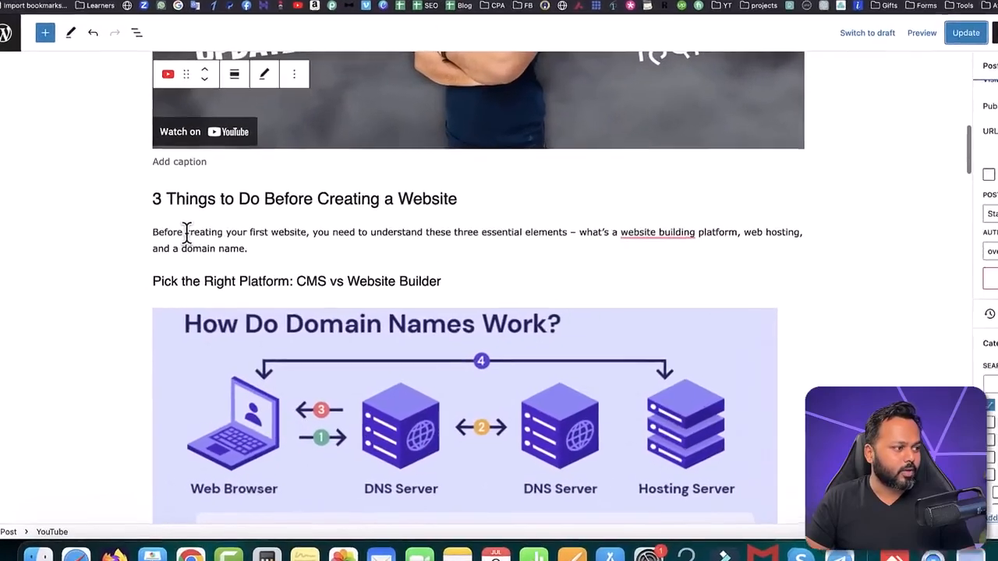
left_click(187, 232)
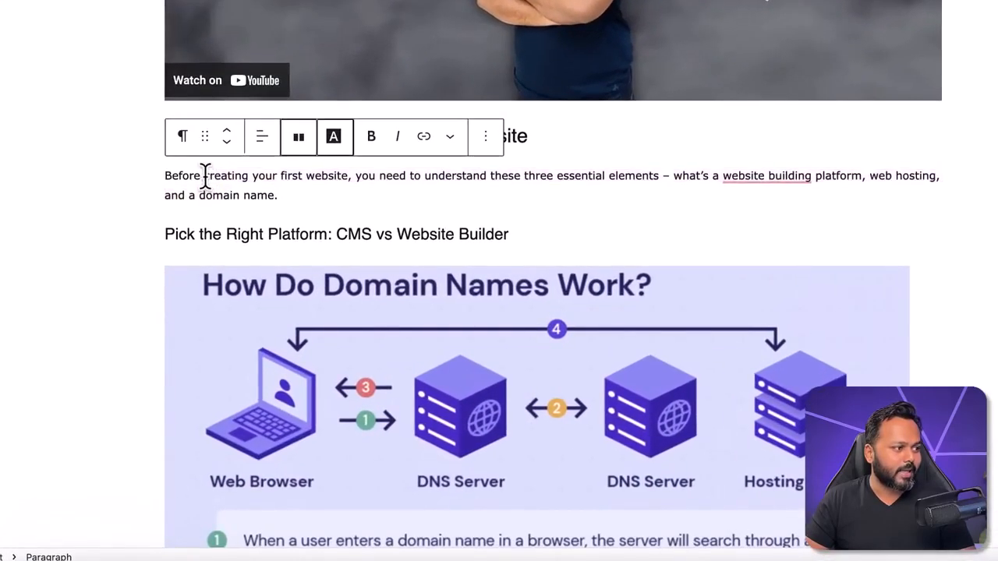
left_click_drag(205, 175, 349, 175)
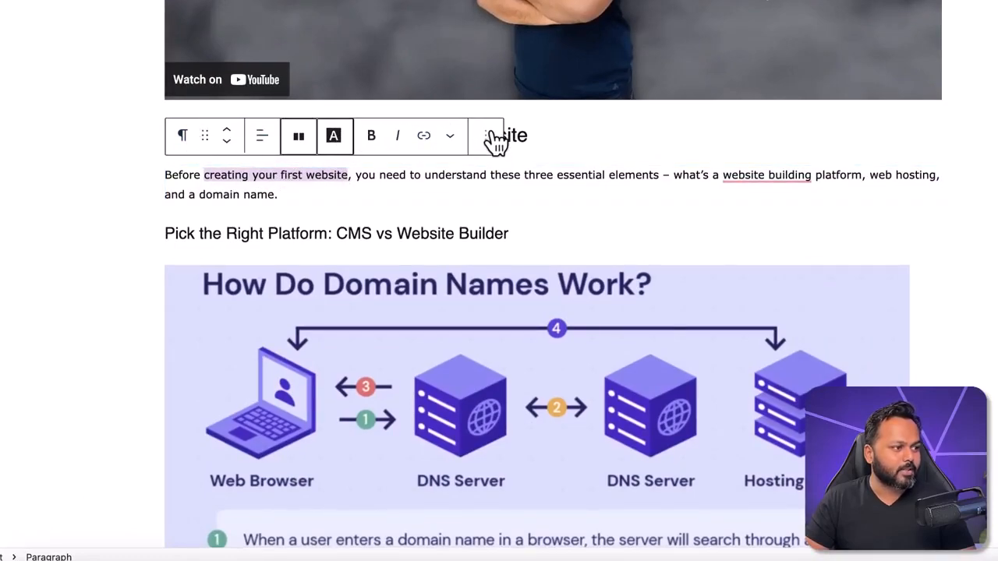
left_click(425, 139)
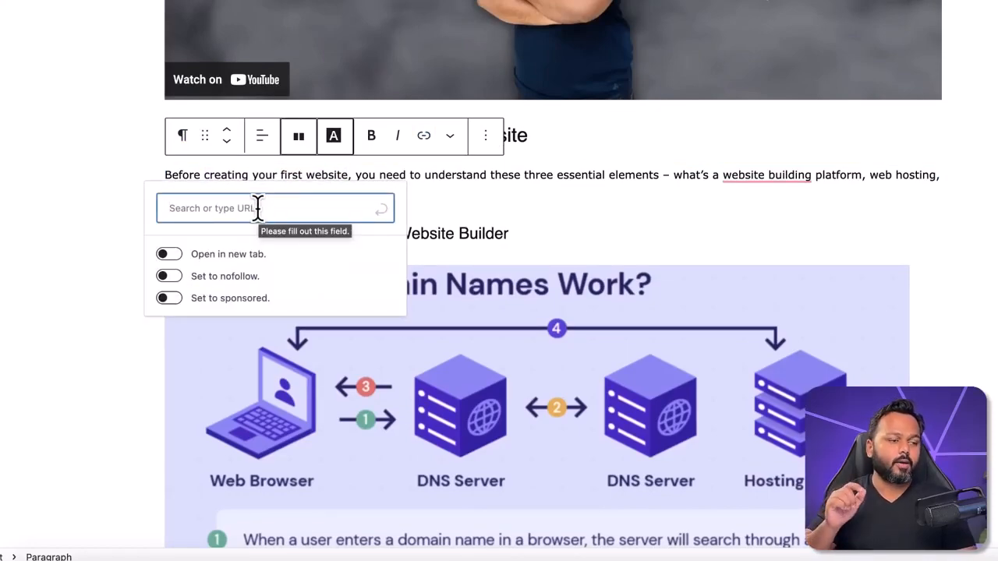
key("super+v")
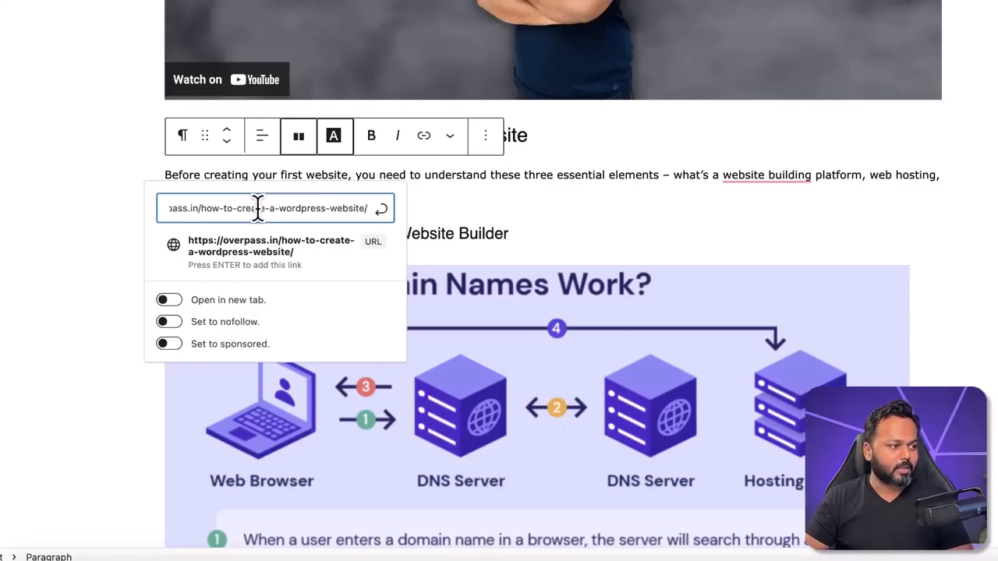
left_click(301, 261)
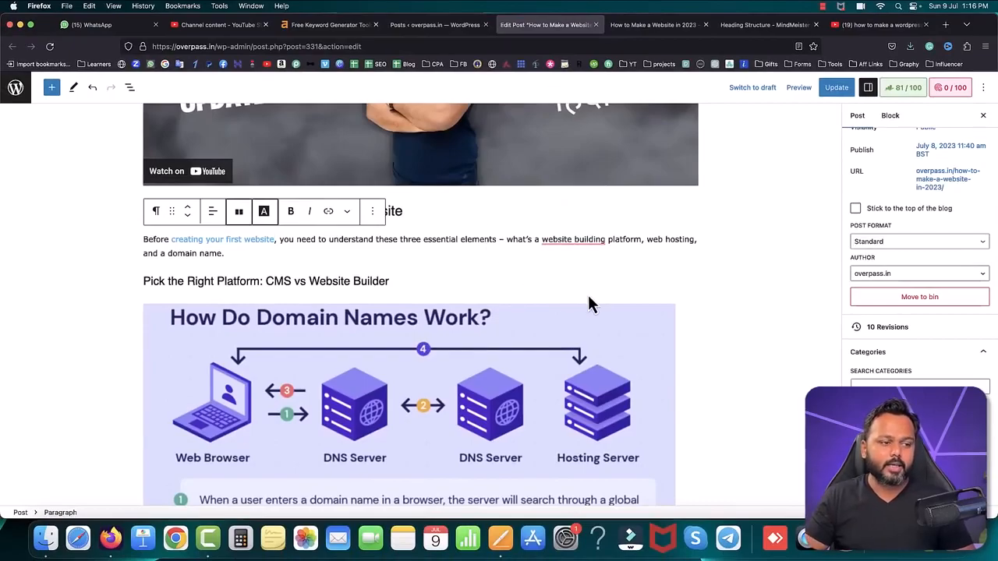
Step: Select the words "Web hosting" at the start of the paragraph below the "How Does Web Hosting Work?" image
scroll(588, 302, "down", 4)
scroll(589, 300, "down", 4)
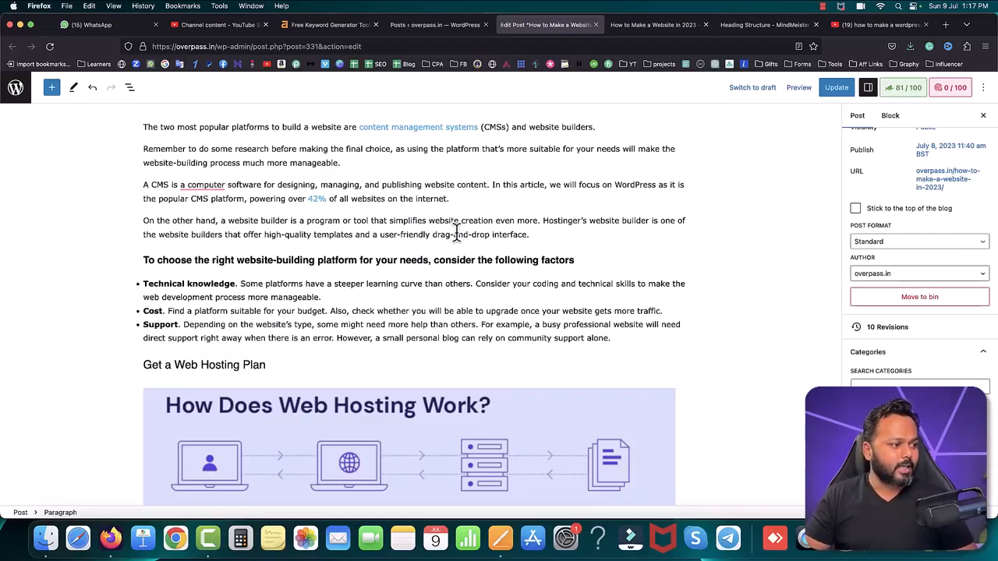
scroll(456, 233, "down", 10)
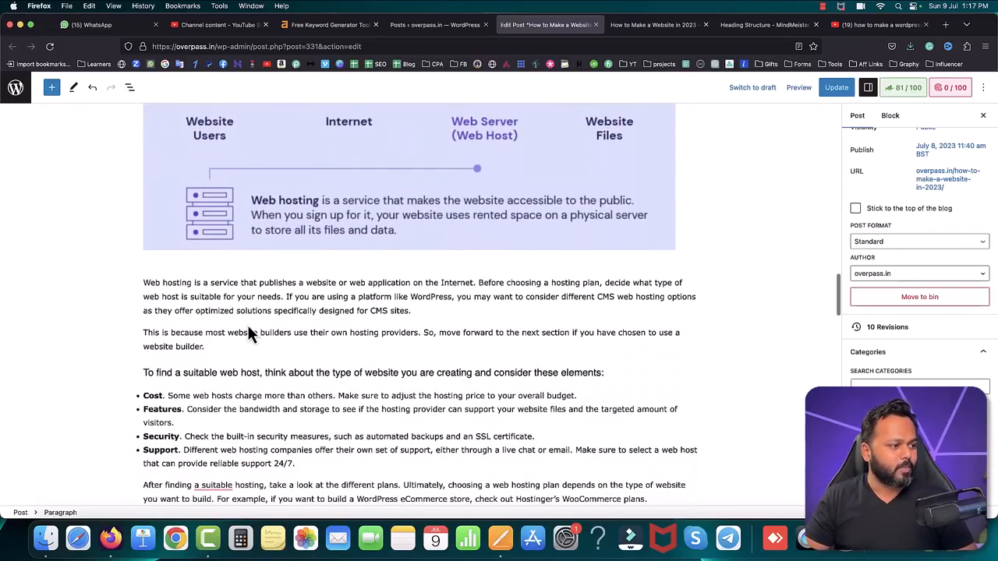
left_click_drag(144, 282, 193, 283)
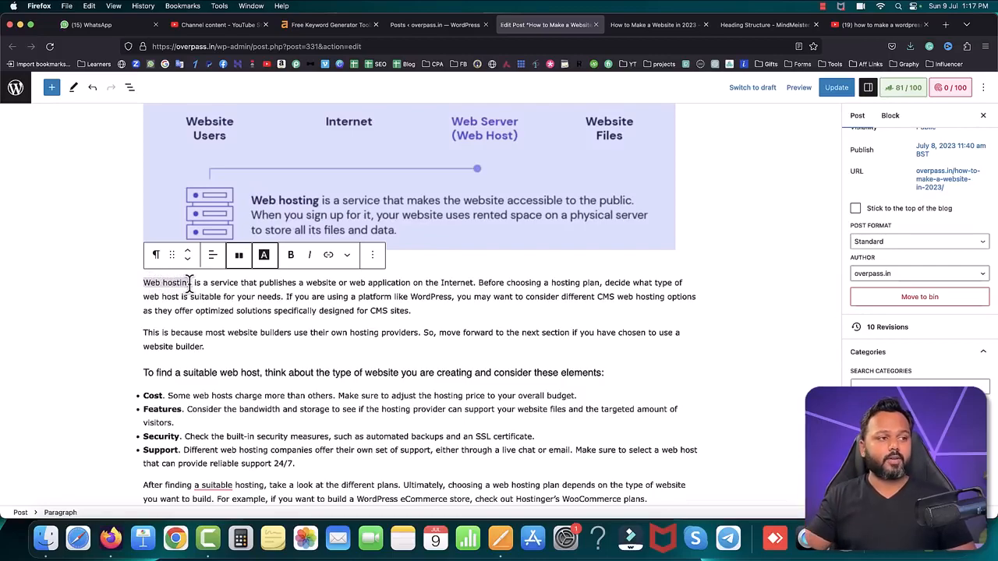
Step: Load hostinger.in in the YouTube browser tab and copy the homepage address
left_click(894, 30)
left_click(686, 43)
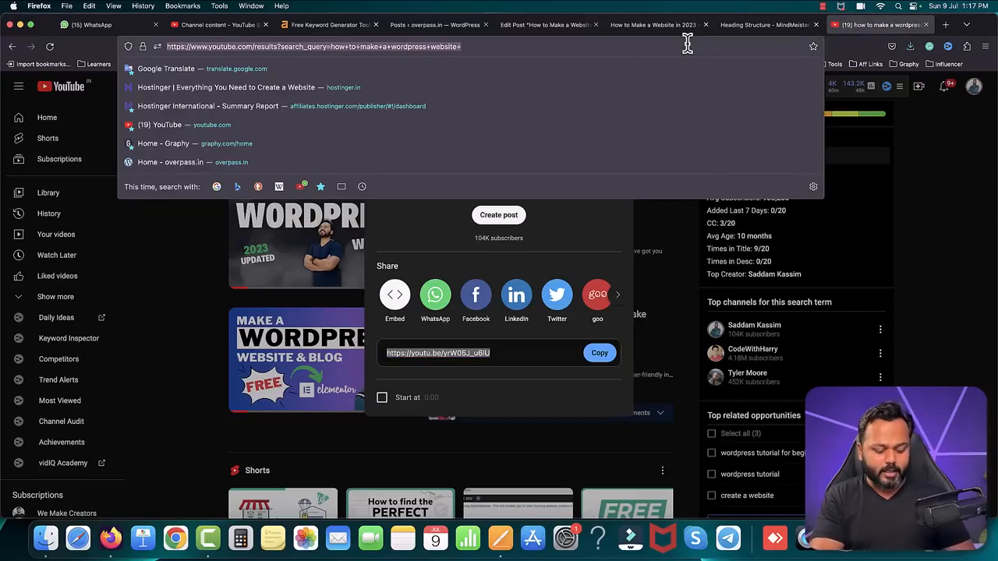
type("hostinger.in/")
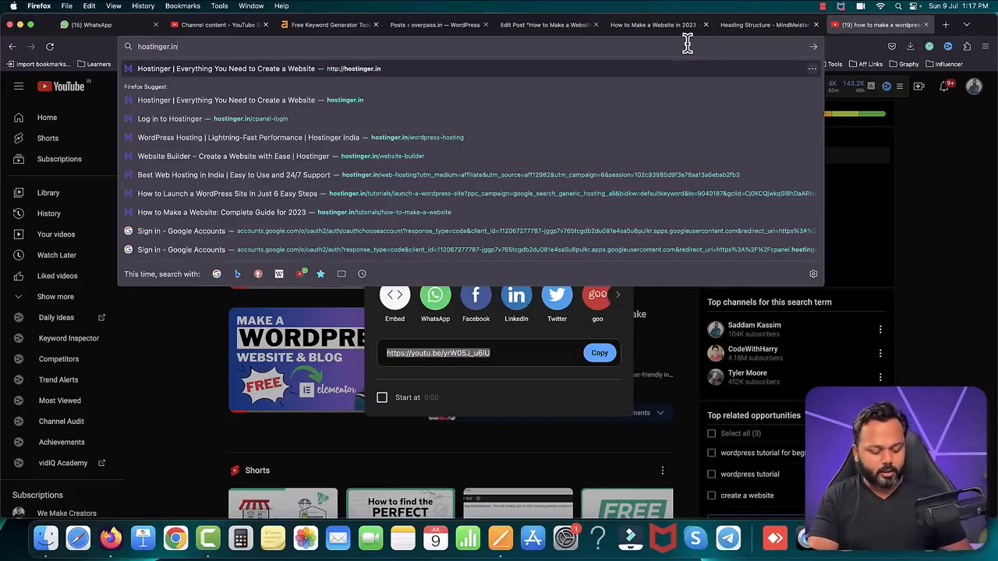
key("Return")
left_click(498, 43)
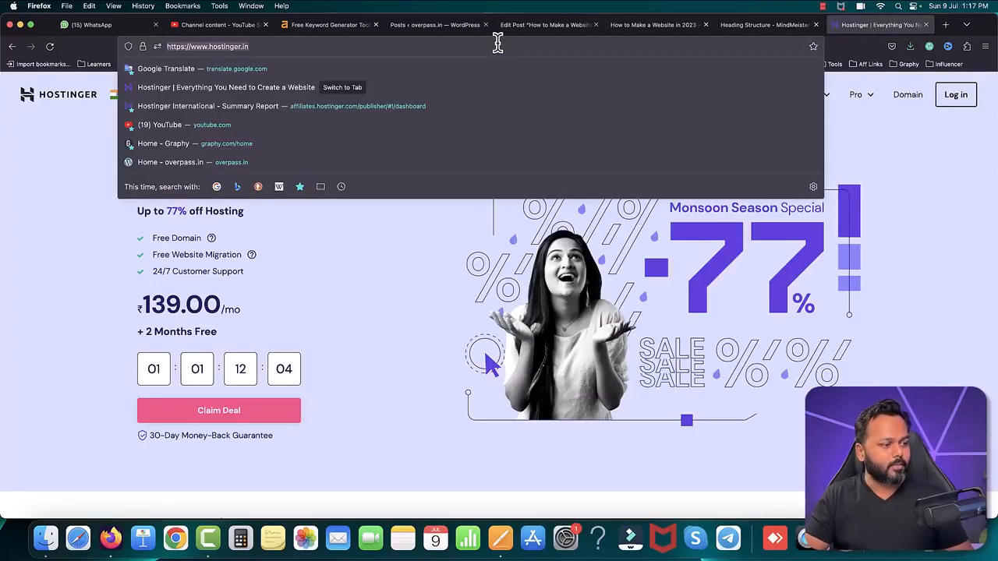
left_click(527, 28)
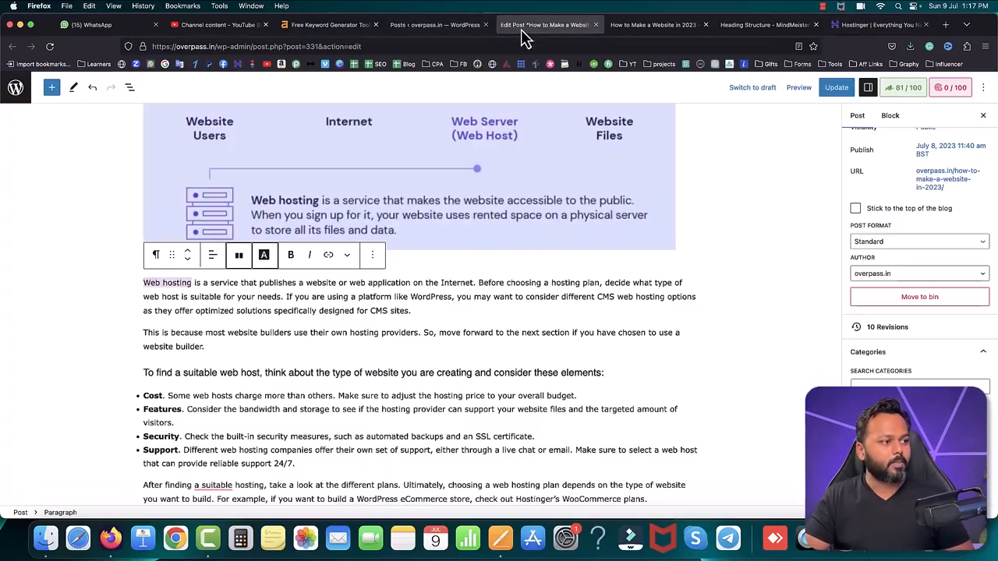
left_click(328, 256)
key("super+v")
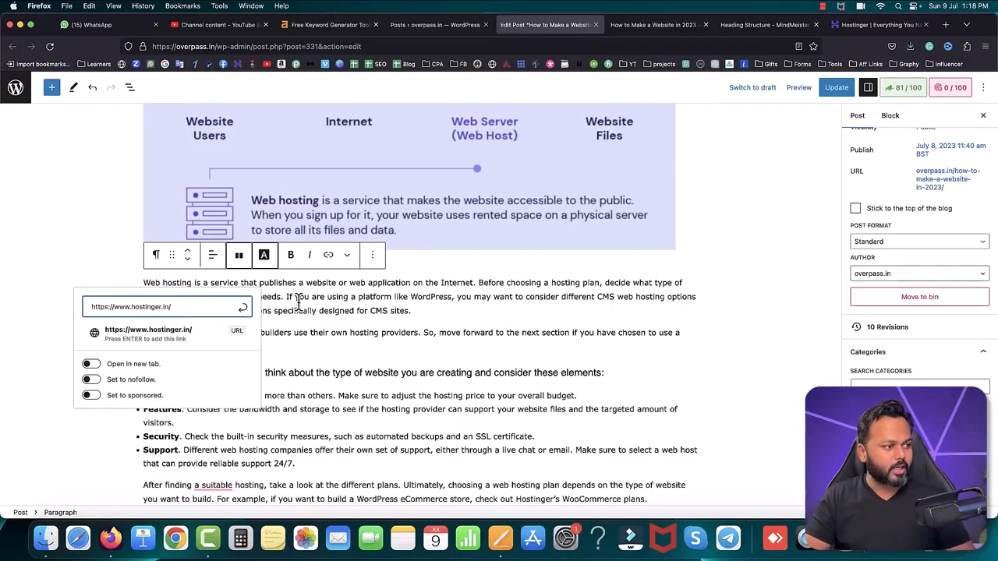
left_click(205, 334)
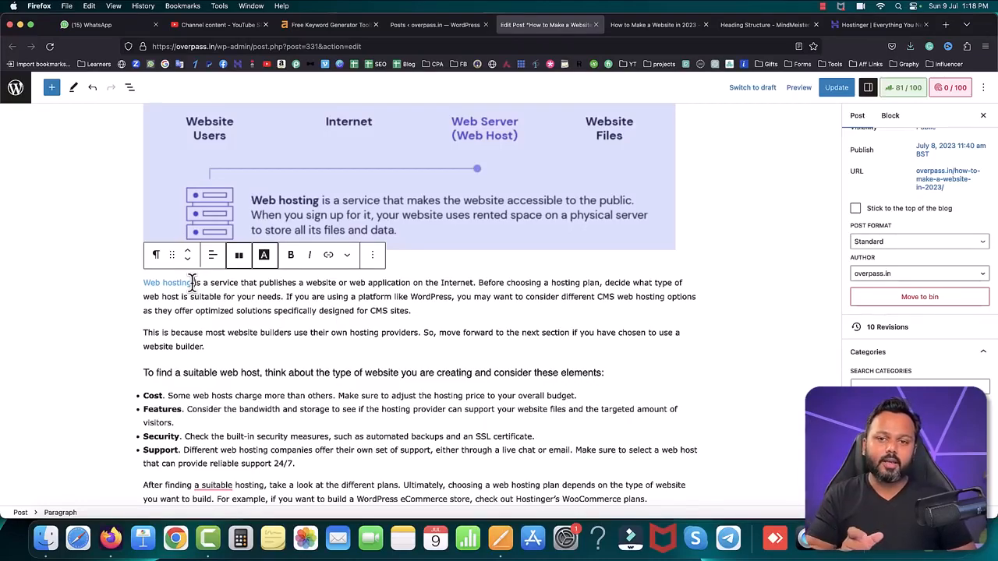
Step: Examine the table of contents in the websoftglobal.com article "How to Make a Website in 2023" and follow its "Choosing the right web hosting" entry
key("ctrl+Tab")
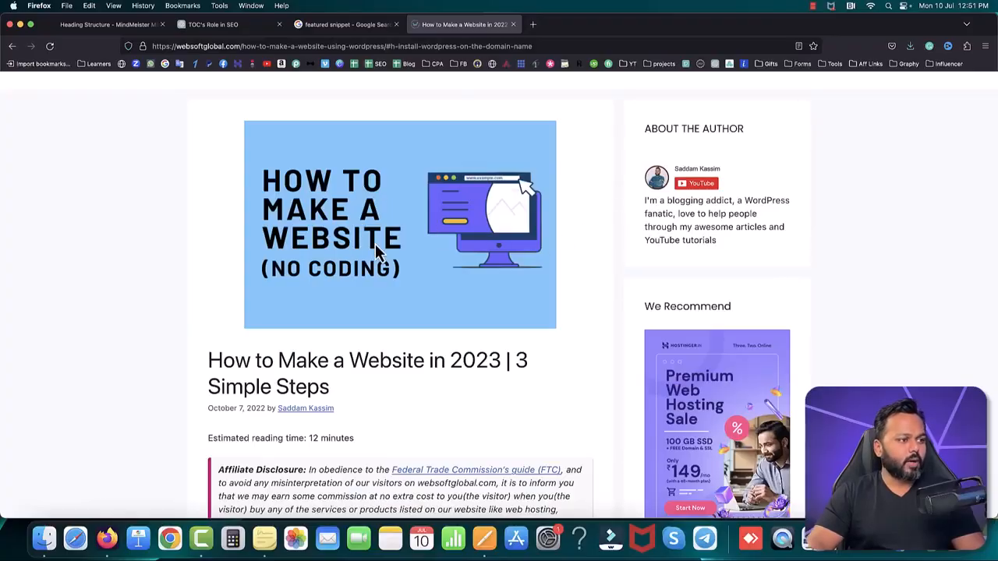
scroll(376, 244, "down", 4)
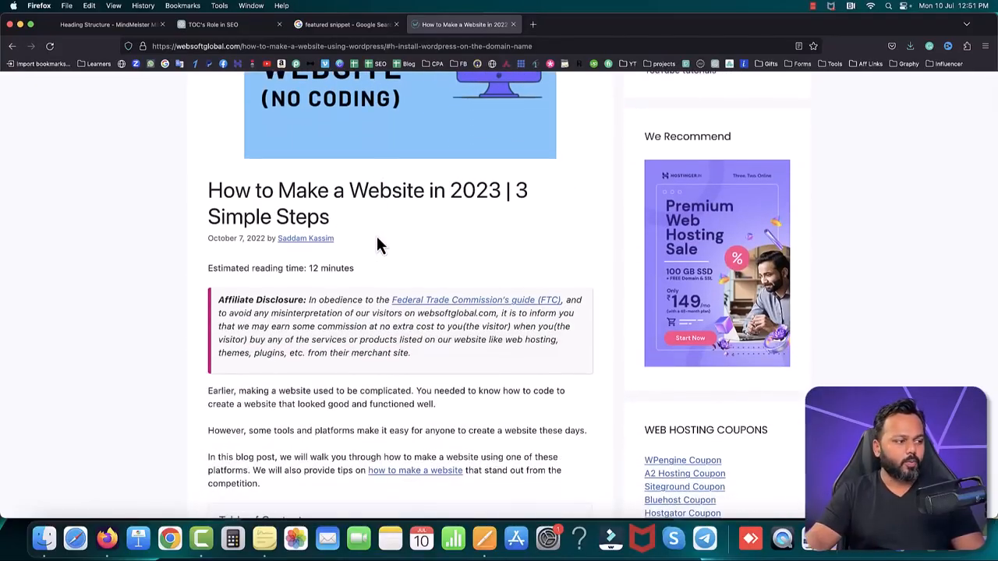
scroll(378, 245, "down", 8)
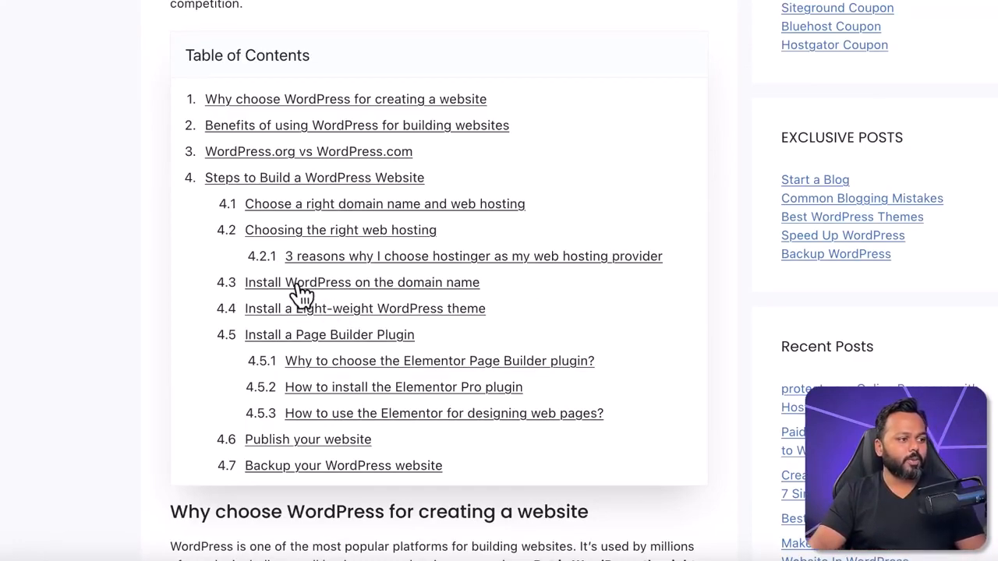
left_click(321, 238)
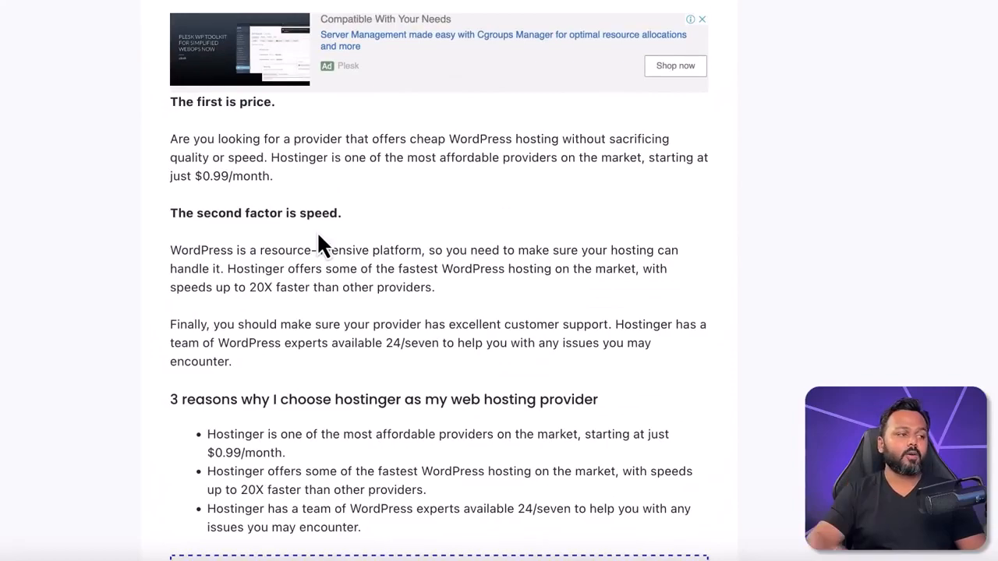
Step: Look over the article's section on choosing a web hosting provider and go back to the article's beginning
scroll(316, 231, "up", 1)
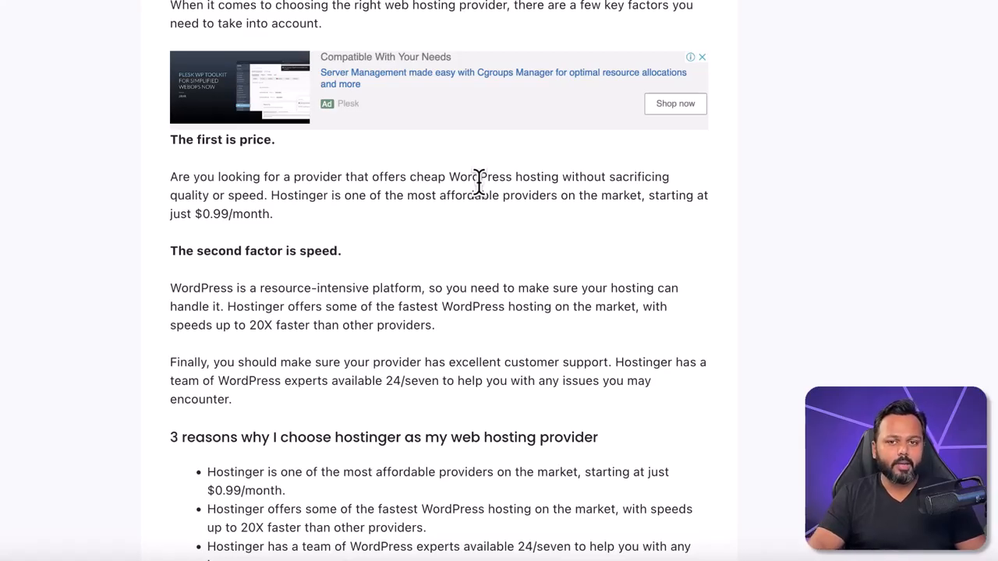
scroll(478, 183, "up", 20)
scroll(479, 182, "up", 5)
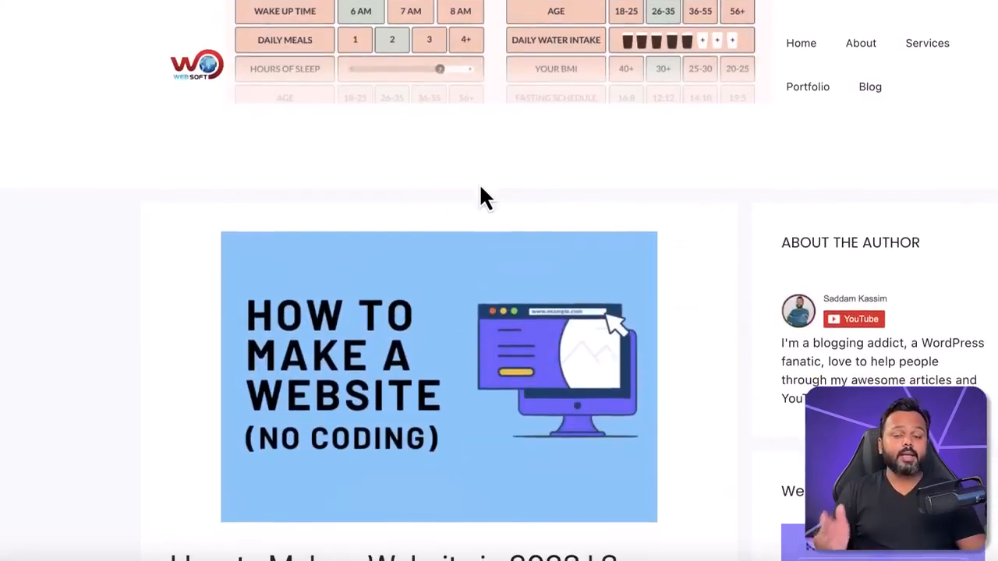
scroll(450, 288, "down", 8)
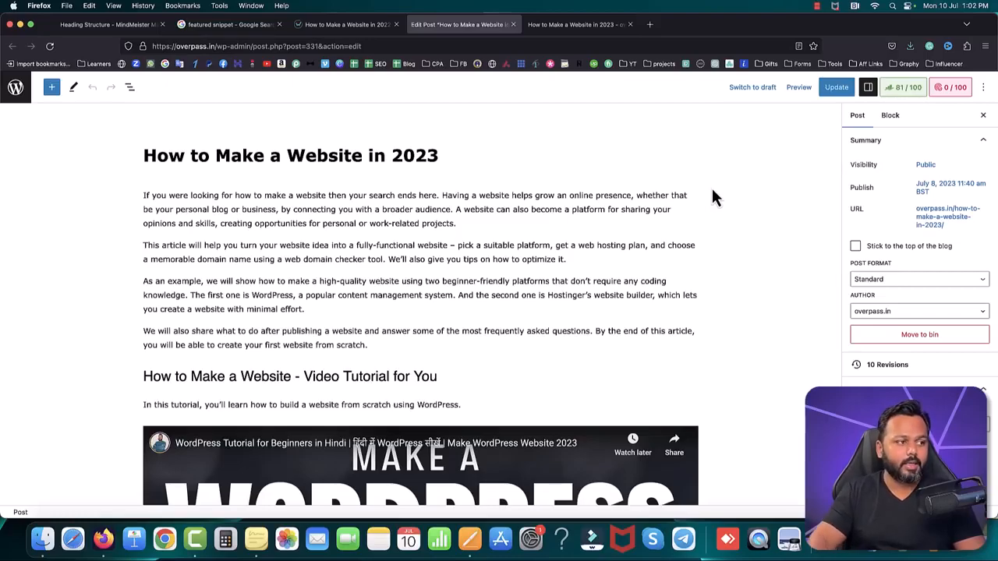
Step: In the post editor, insert a Table of Contents by Rank Math block below the first introductory paragraph
mouse_move(483, 235)
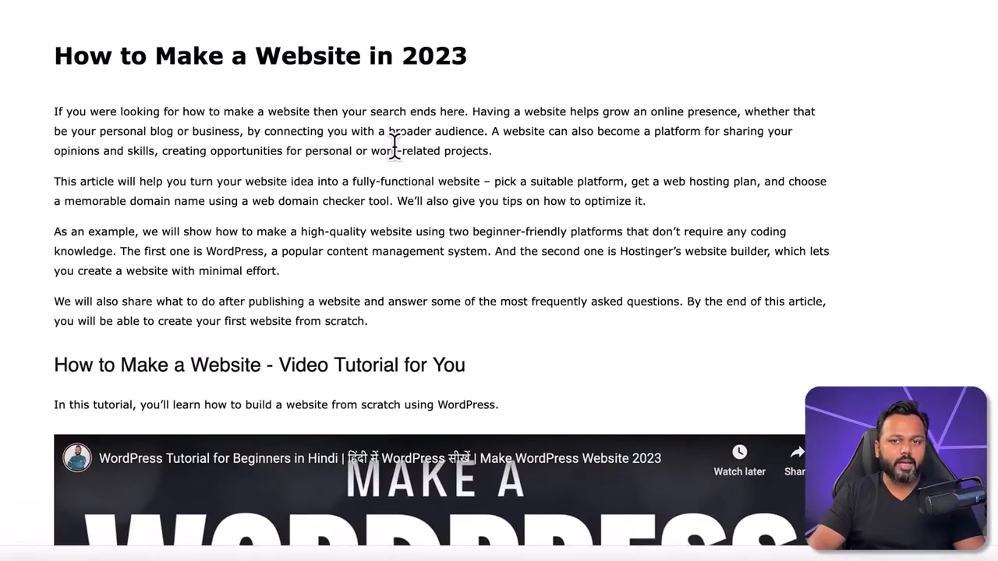
left_click(507, 150)
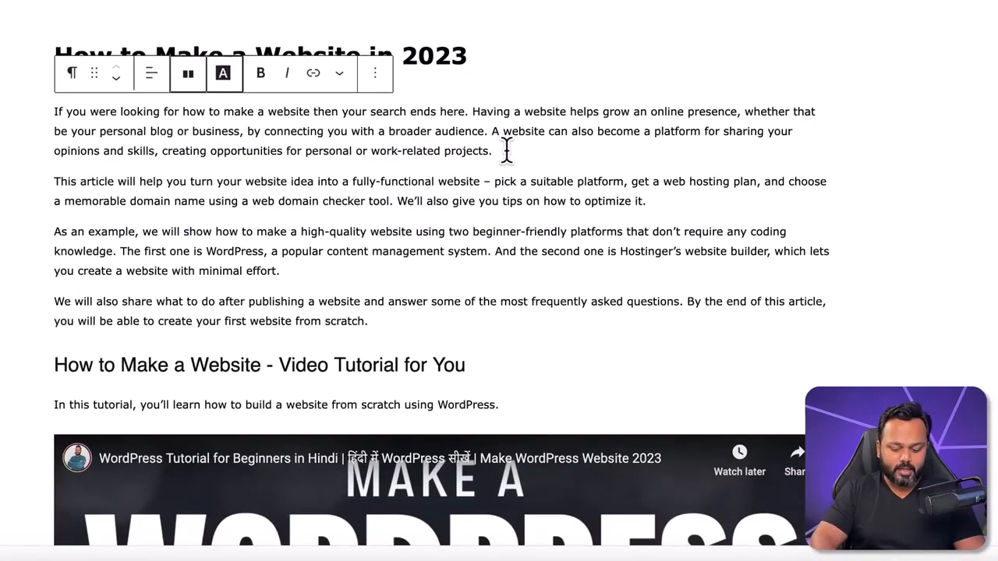
key("Return")
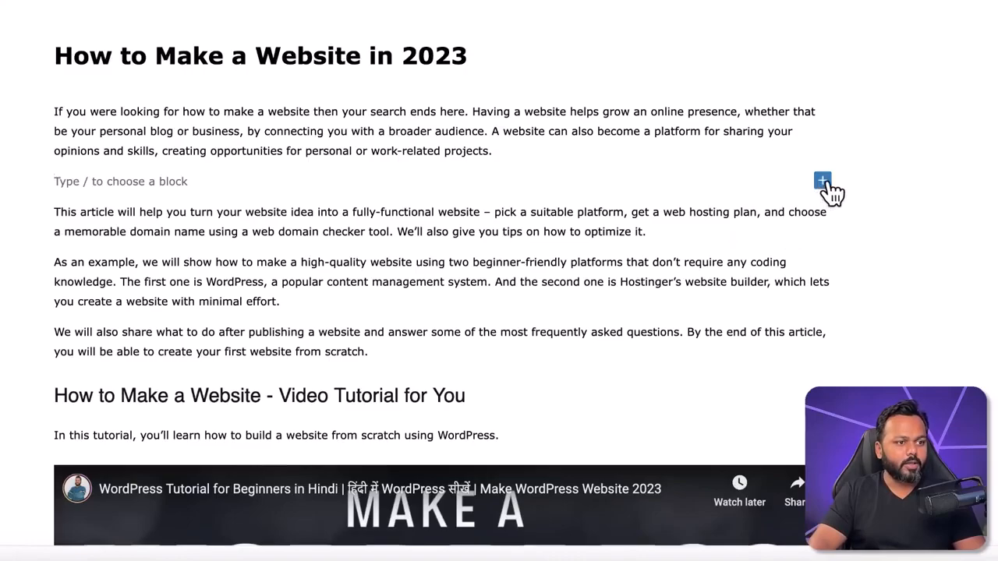
left_click(824, 182)
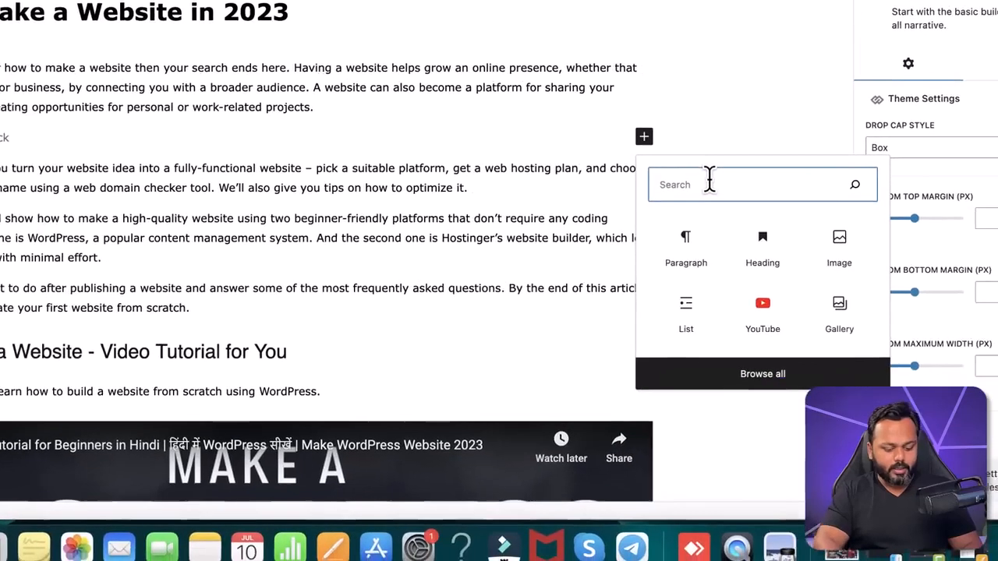
type("table")
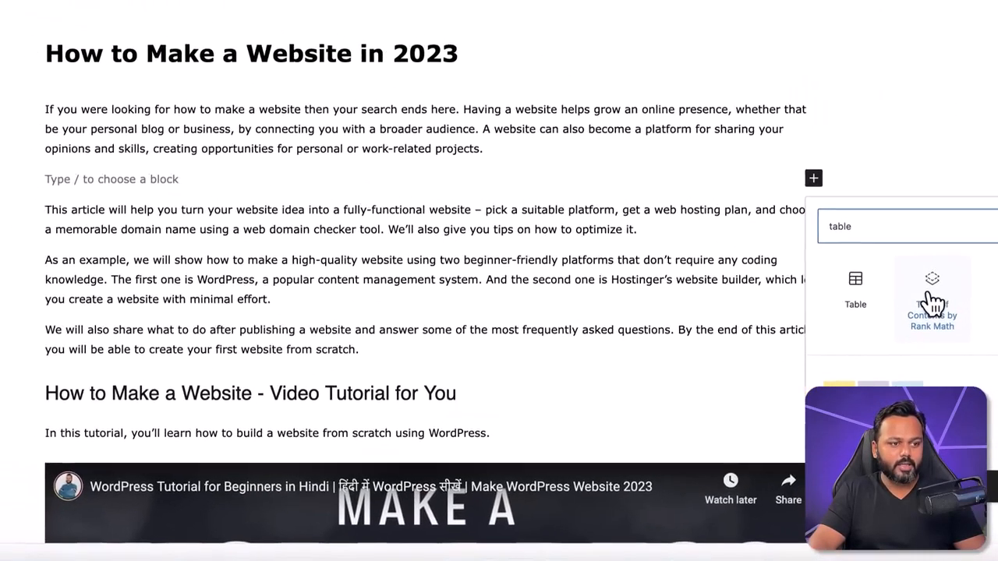
left_click(930, 301)
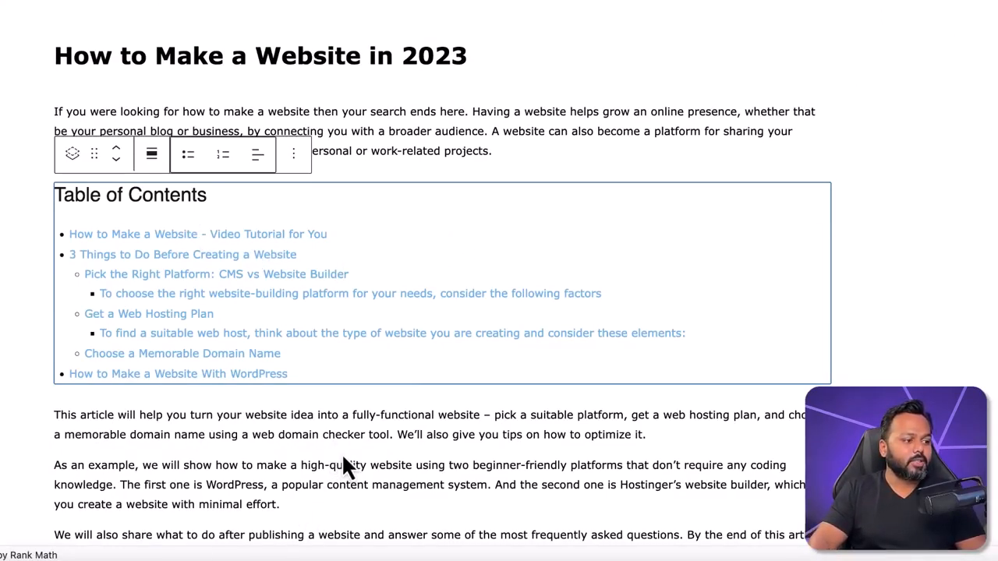
scroll(345, 470, "down", 3)
scroll(346, 341, "up", 3)
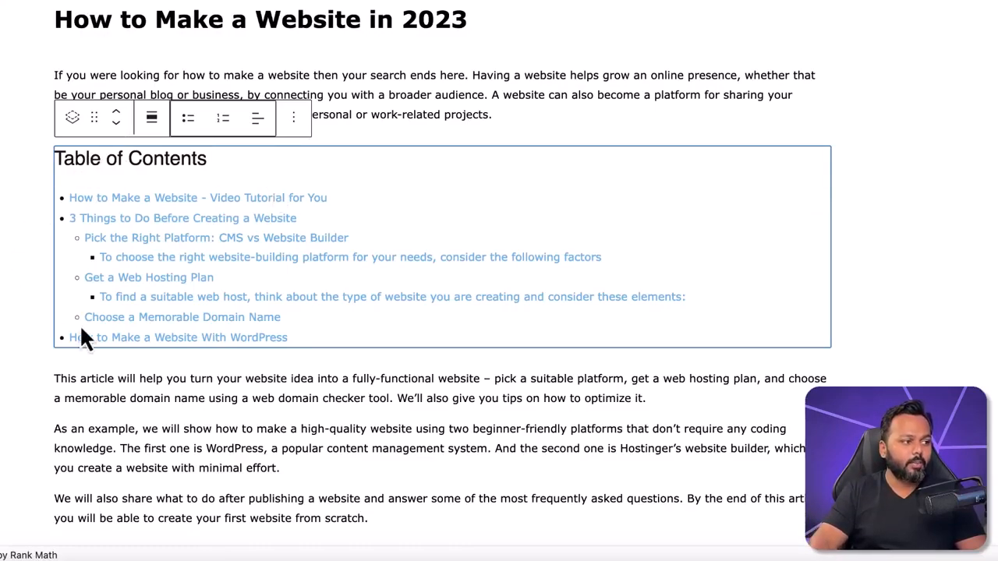
mouse_move(350, 328)
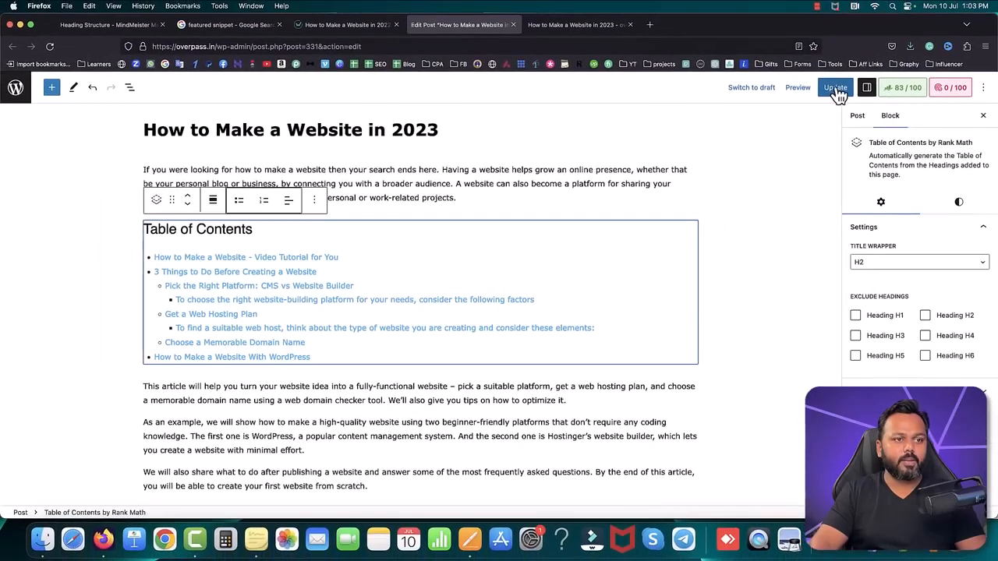
Step: Update the post and reload its live page on overpass.in to view the table of contents
left_click(830, 87)
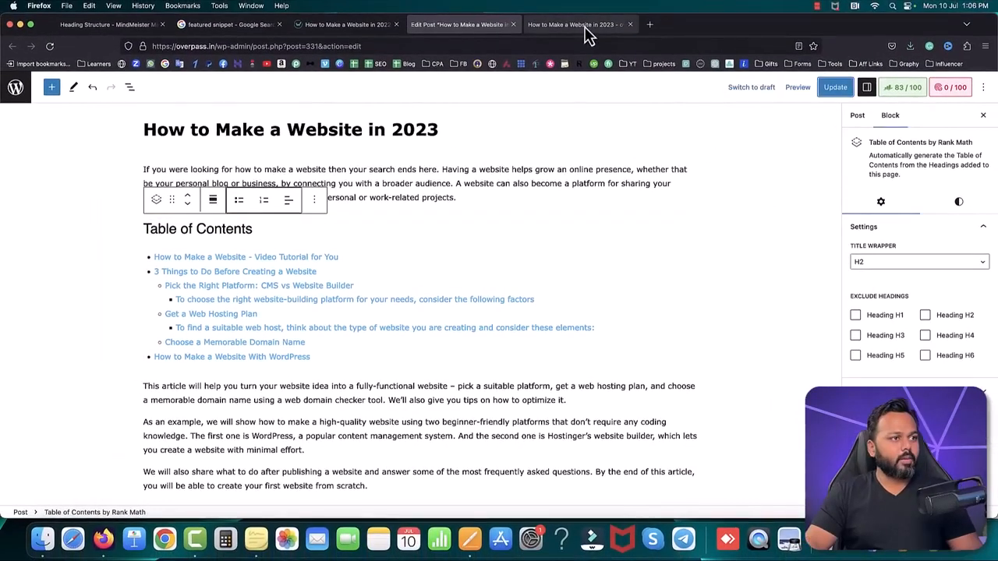
left_click(580, 24)
left_click(50, 46)
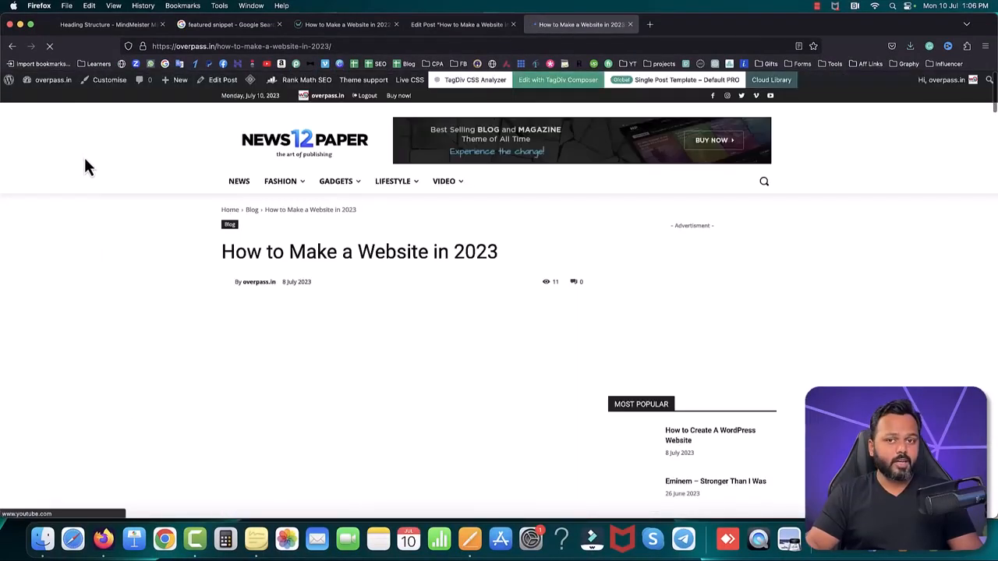
scroll(137, 210, "down", 10)
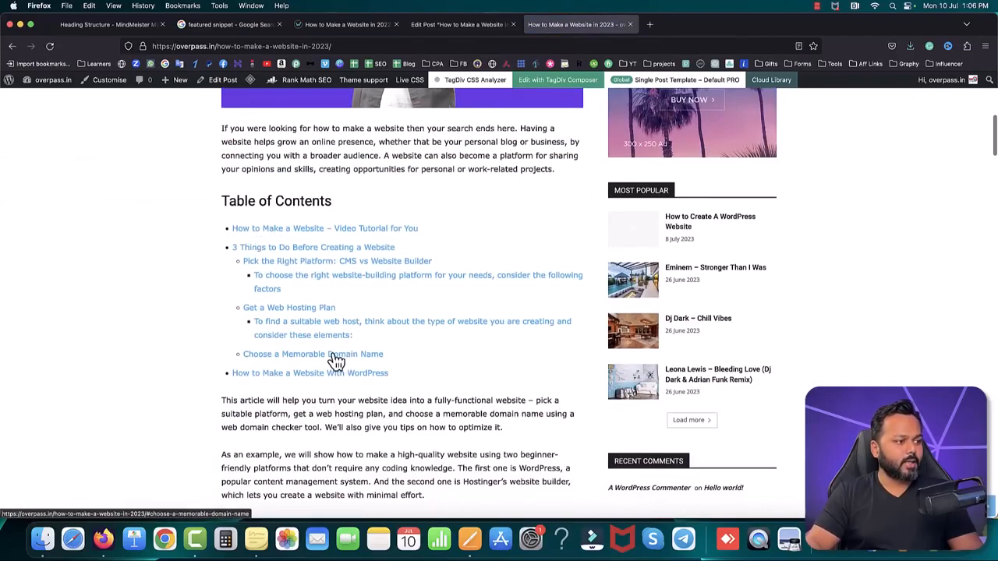
Step: Test the "Get a Web Hosting Plan" and "Pick the Right Platform: CMS vs Website Builder" entries of the live table of contents
left_click(271, 309)
scroll(372, 279, "up", 1)
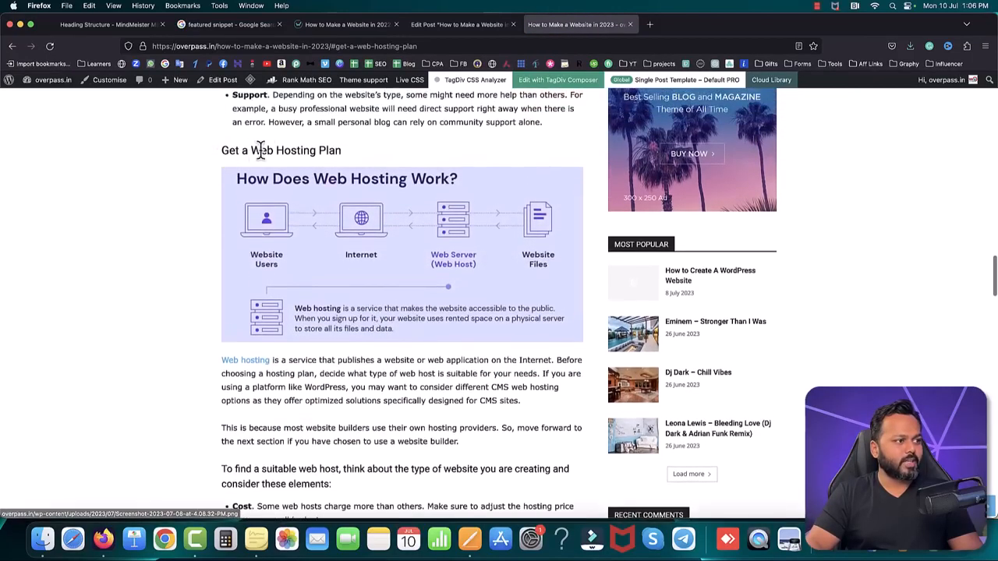
scroll(428, 350, "up", 10)
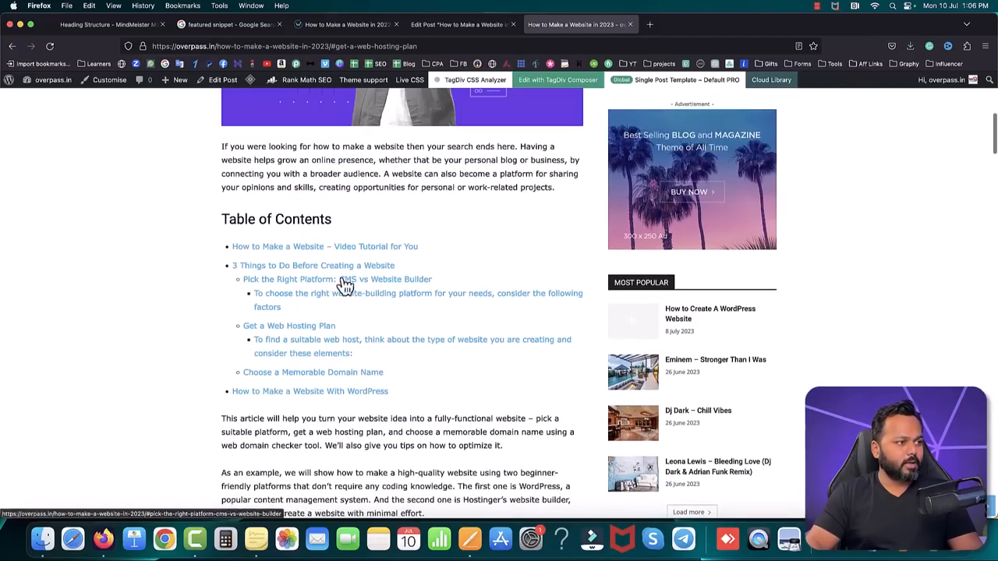
left_click(291, 282)
scroll(328, 226, "up", 1)
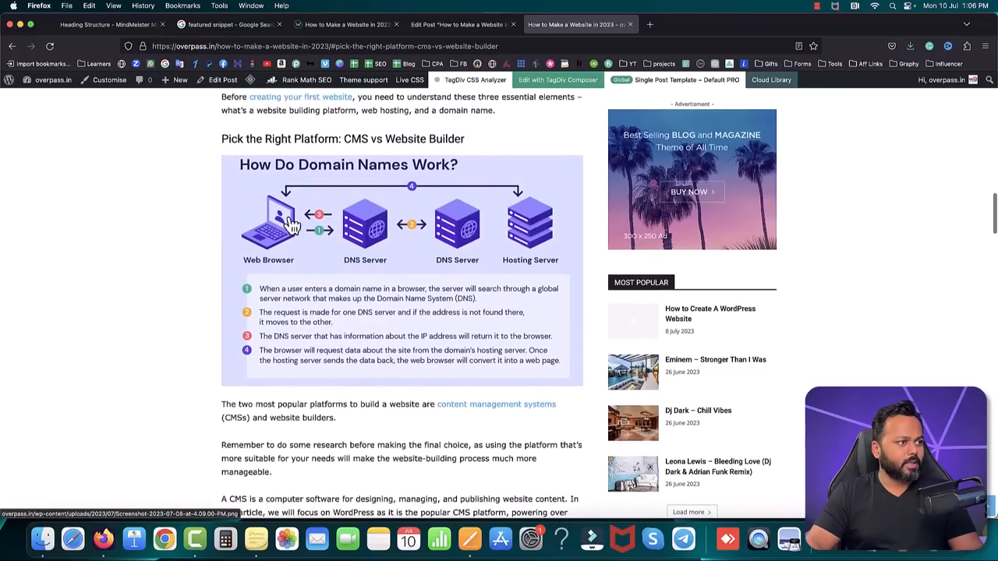
scroll(392, 249, "up", 10)
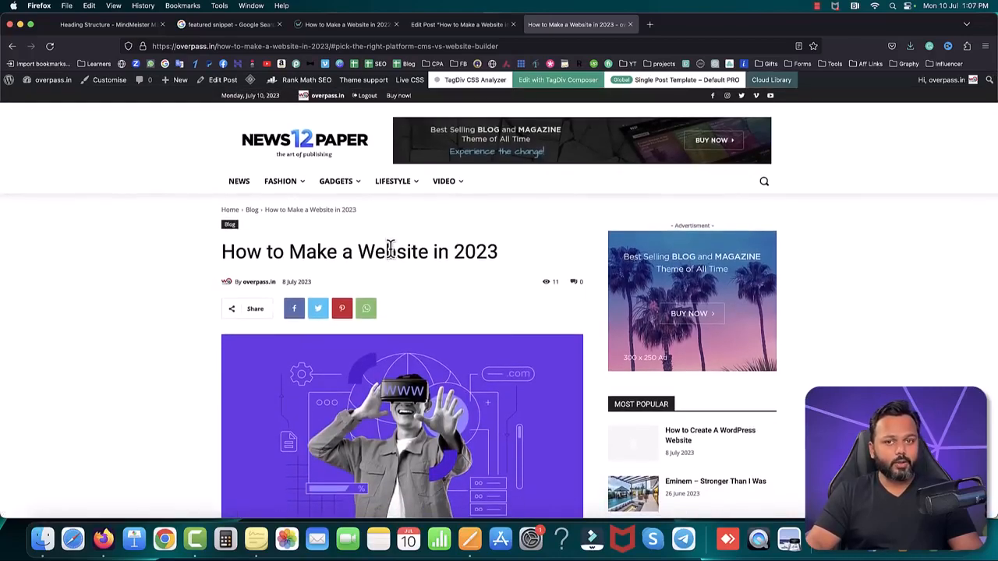
Step: Search Google in a new browser tab for "why wordpress is better than other cms" and examine the results' titles and descriptions
left_click(438, 28)
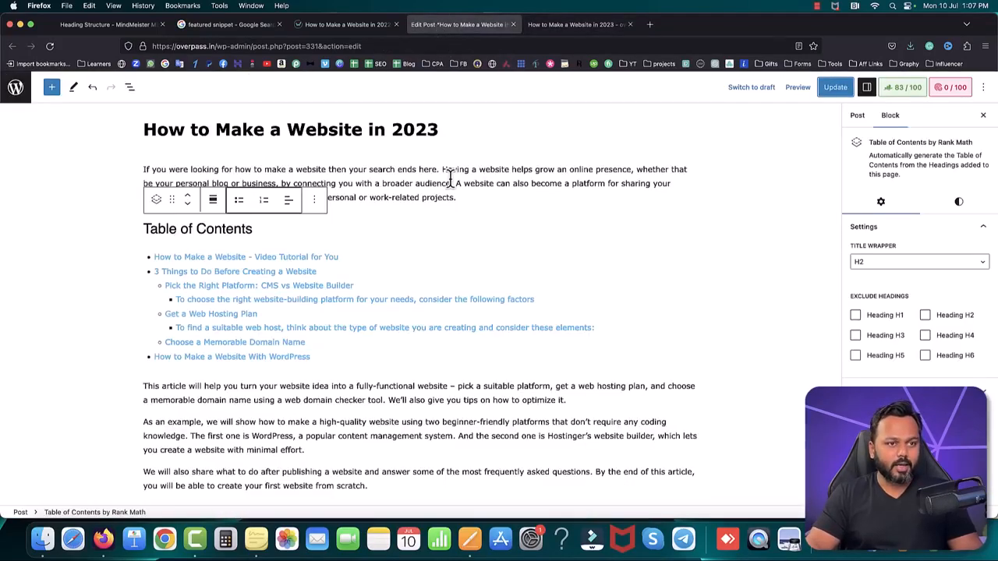
left_click(651, 24)
left_click(164, 64)
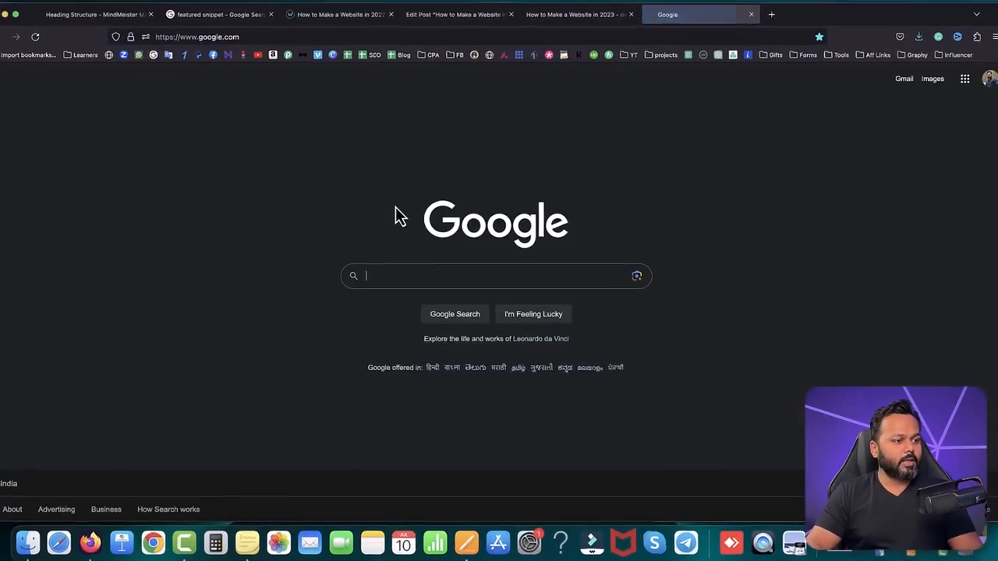
type("why wordpres")
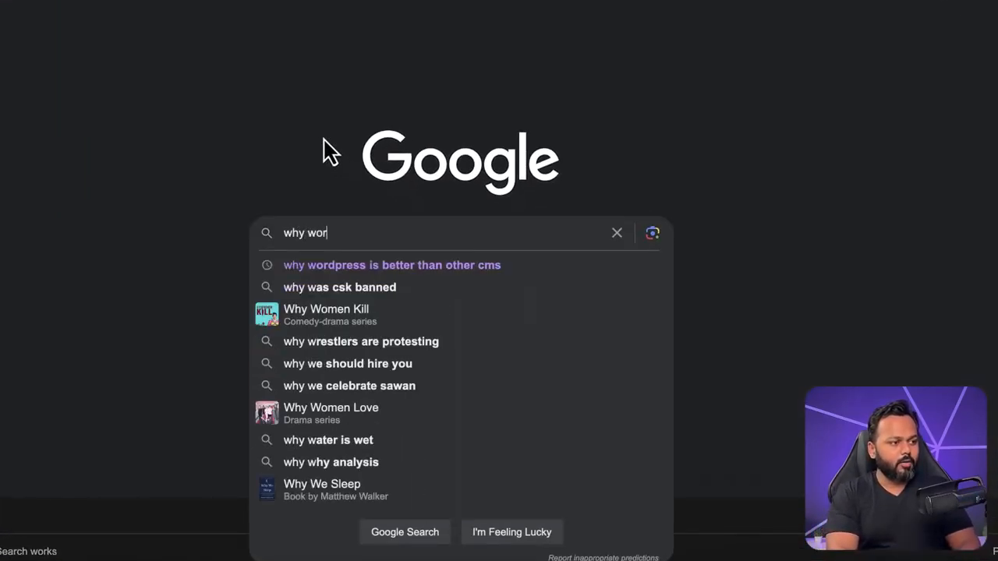
key("Down")
key("Return")
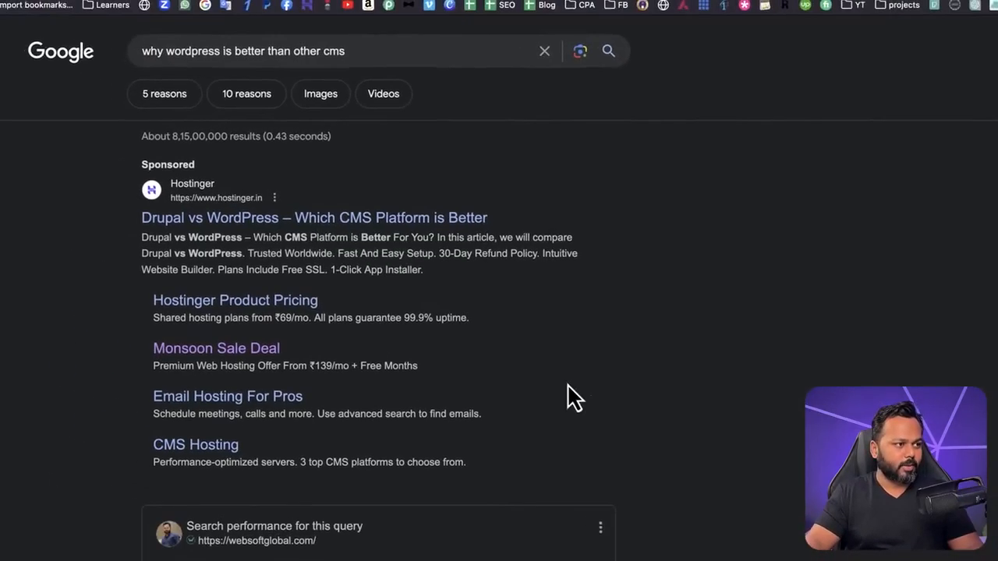
scroll(427, 318, "down", 15)
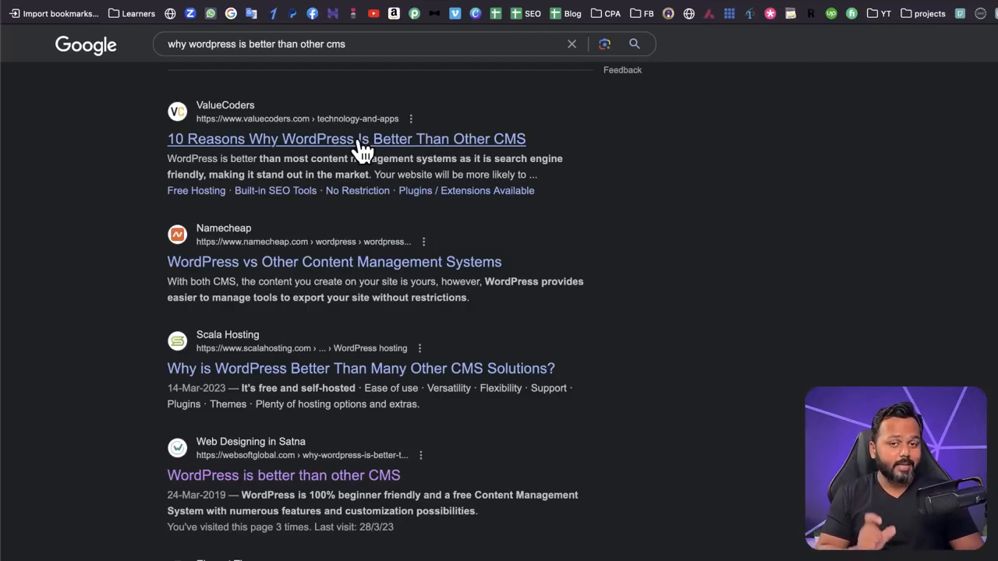
left_click_drag(169, 153, 540, 188)
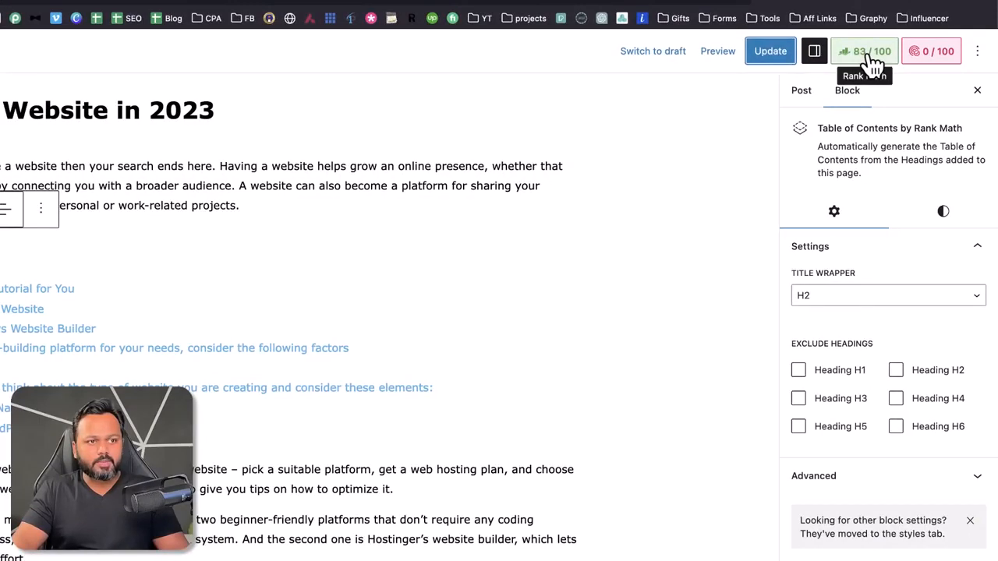
Step: In the post's Rank Math snippet settings, replace the SEO title with "How to Make a Website in 2023 - 3 Simple Steps"
left_click(869, 62)
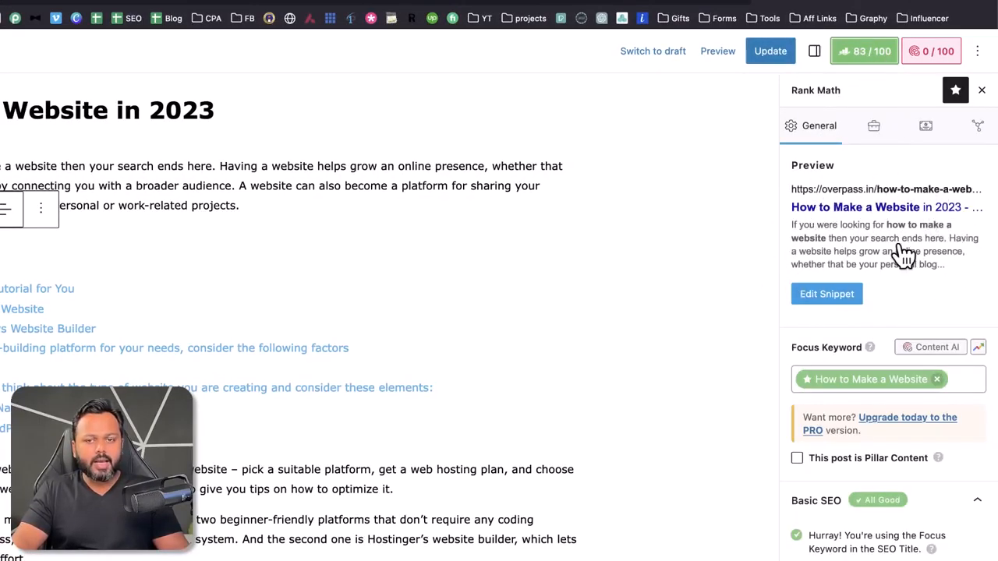
left_click(827, 295)
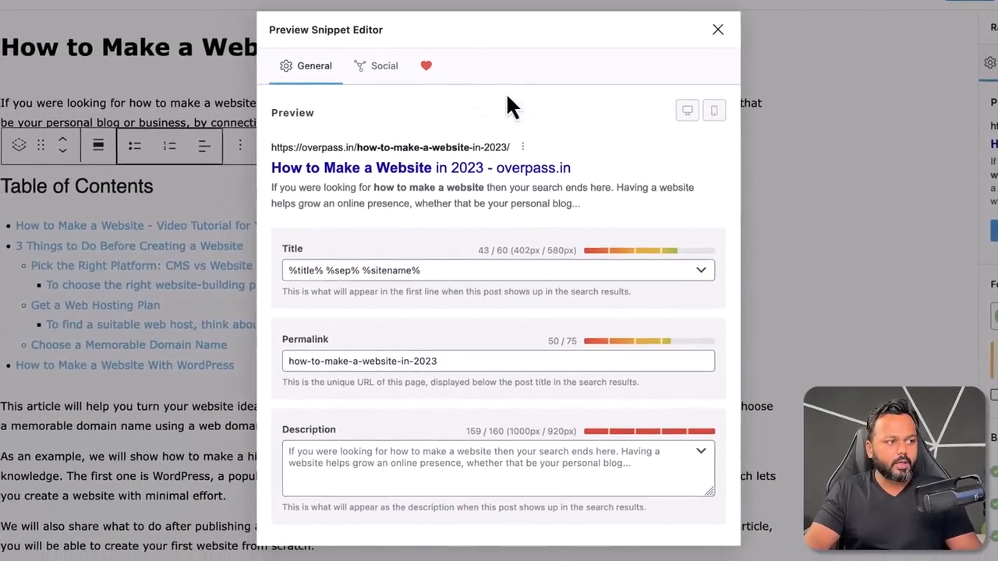
left_click_drag(446, 271, 280, 285)
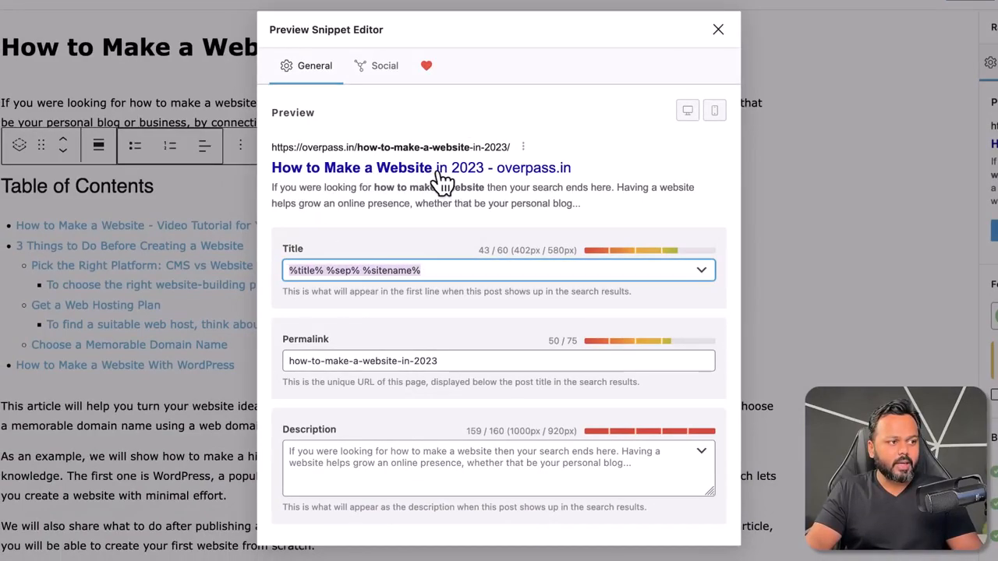
left_click_drag(429, 270, 287, 273)
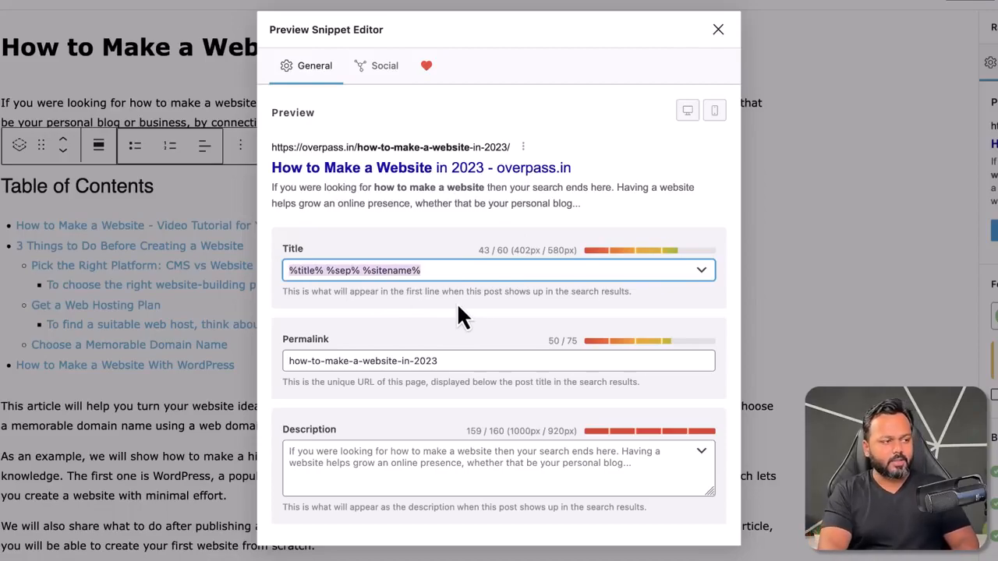
key("BackSpace")
type("How to Ma")
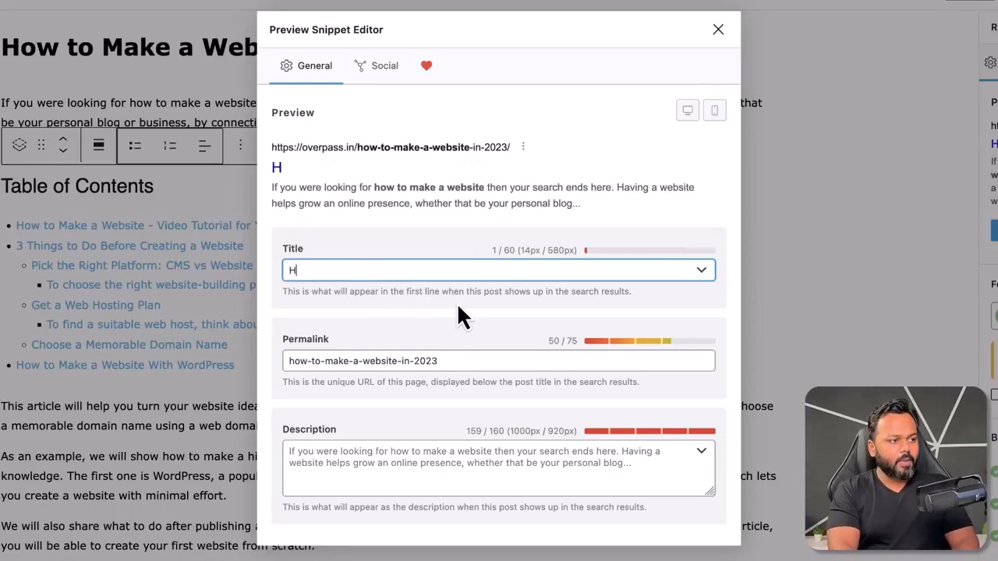
type("We")
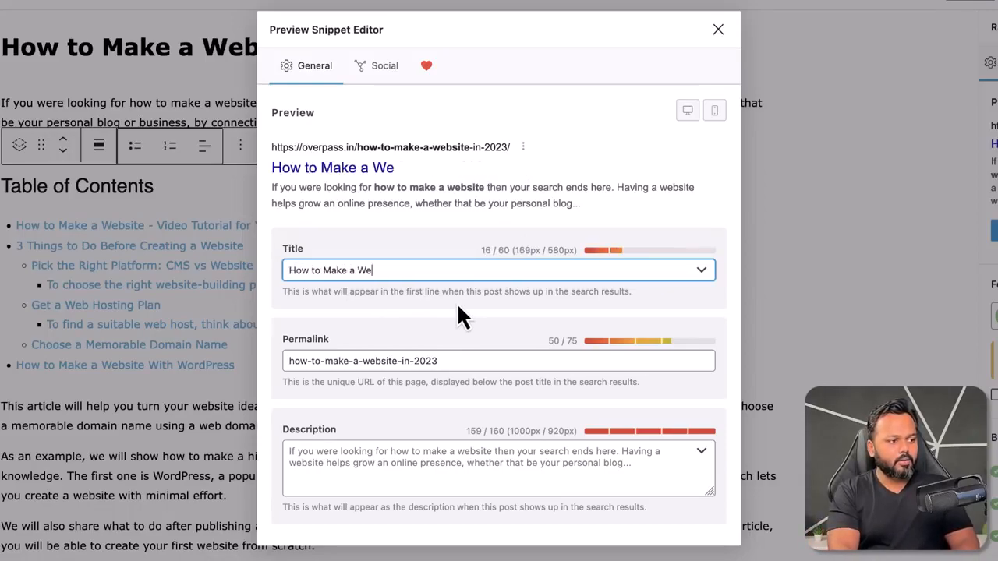
type("bsite in 2023 - ")
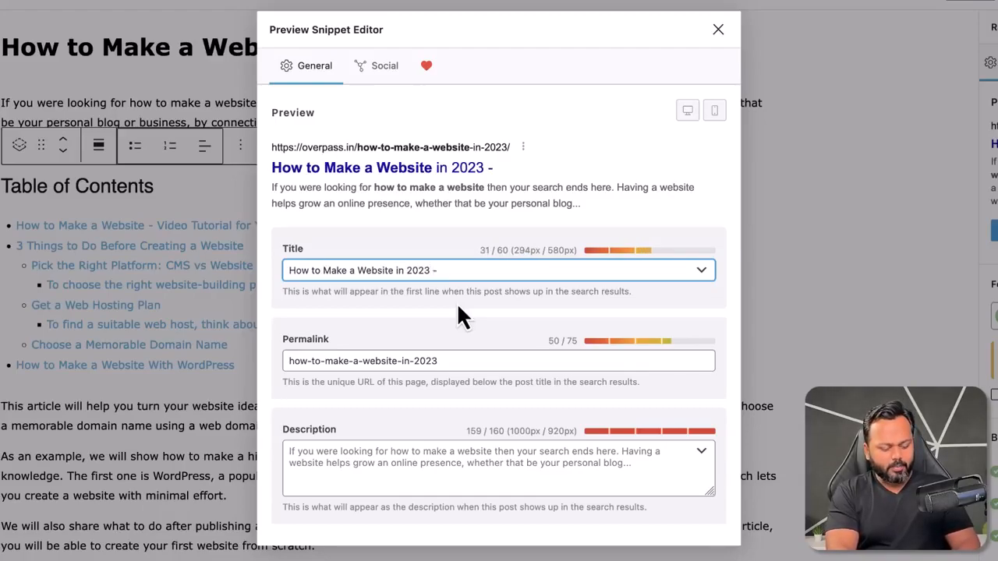
type("3 Simple Steps")
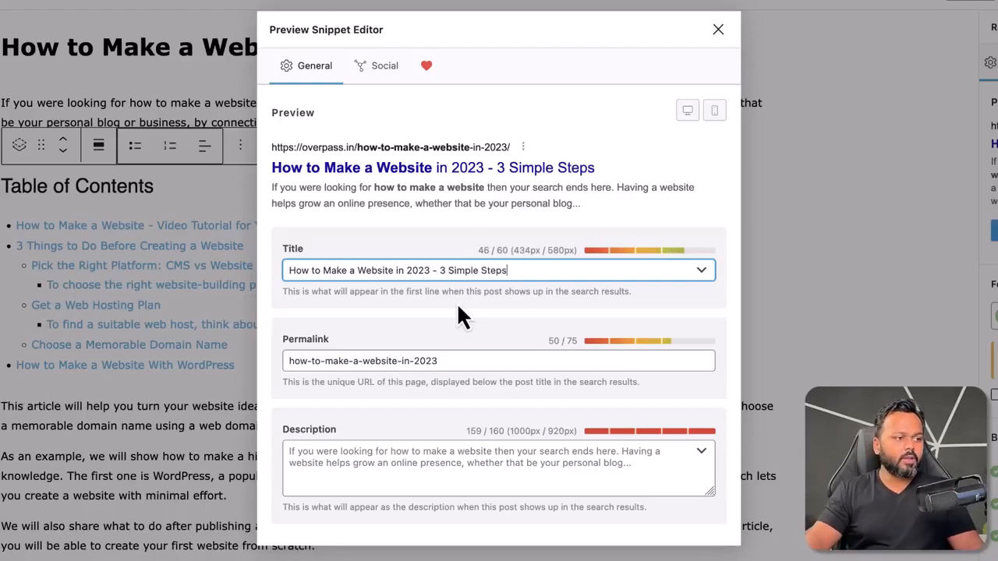
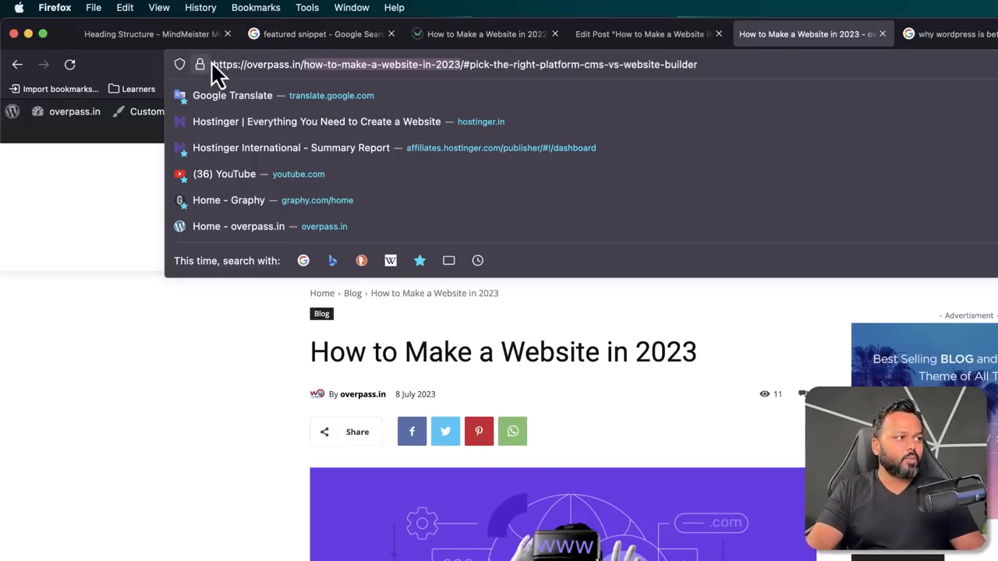
Step: Trim the anchor from the live post's address and examine its domain and slug "how-to-make-a-website-in-2023"
left_click_drag(211, 64, 702, 64)
key("BackSpace")
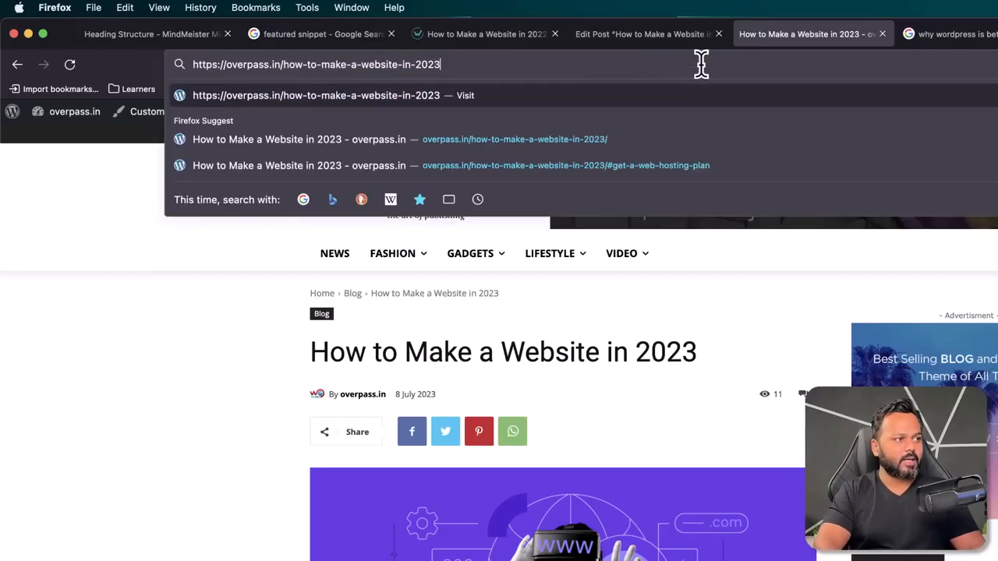
left_click_drag(447, 67, 192, 64)
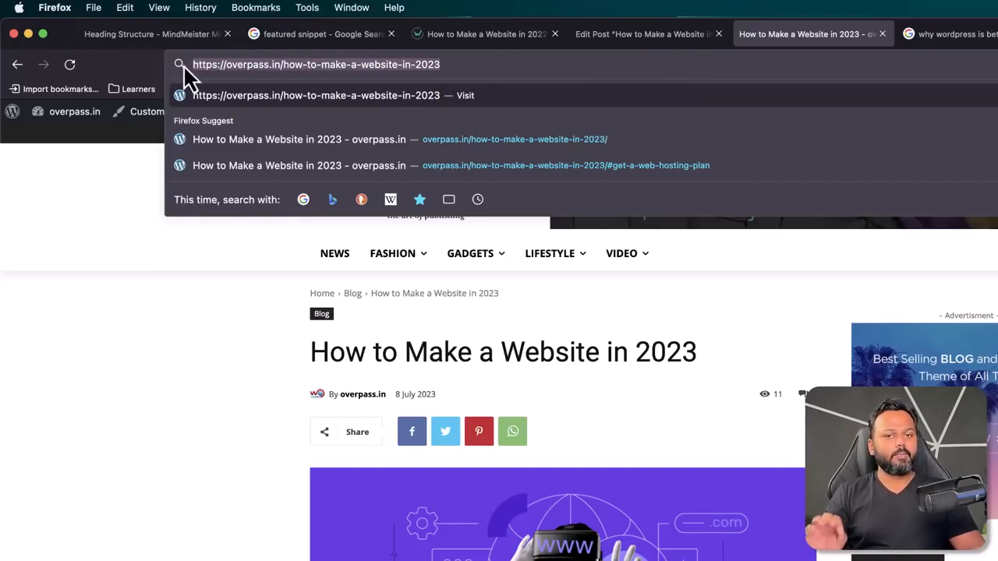
left_click_drag(282, 64, 444, 66)
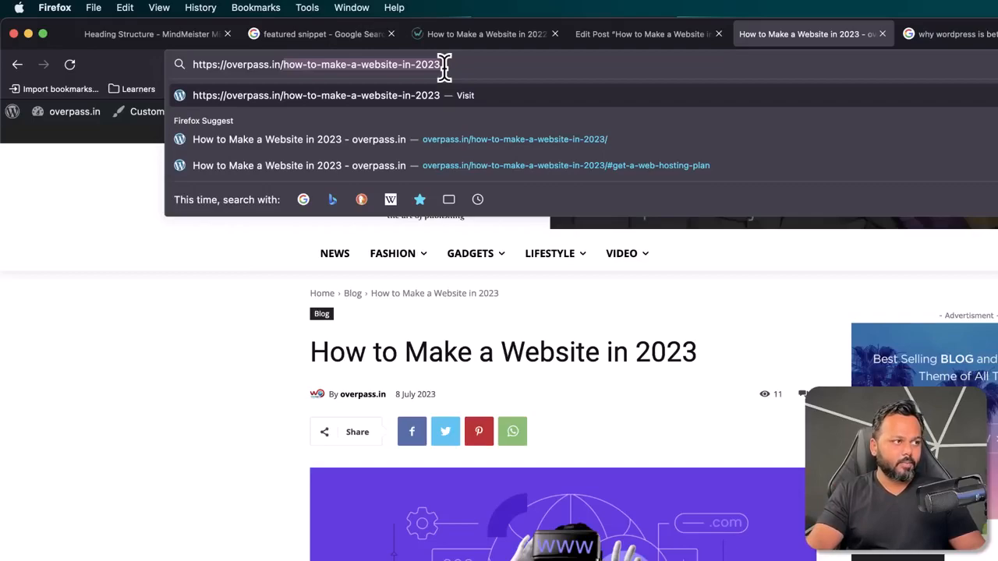
left_click(445, 67)
left_click_drag(442, 66, 187, 64)
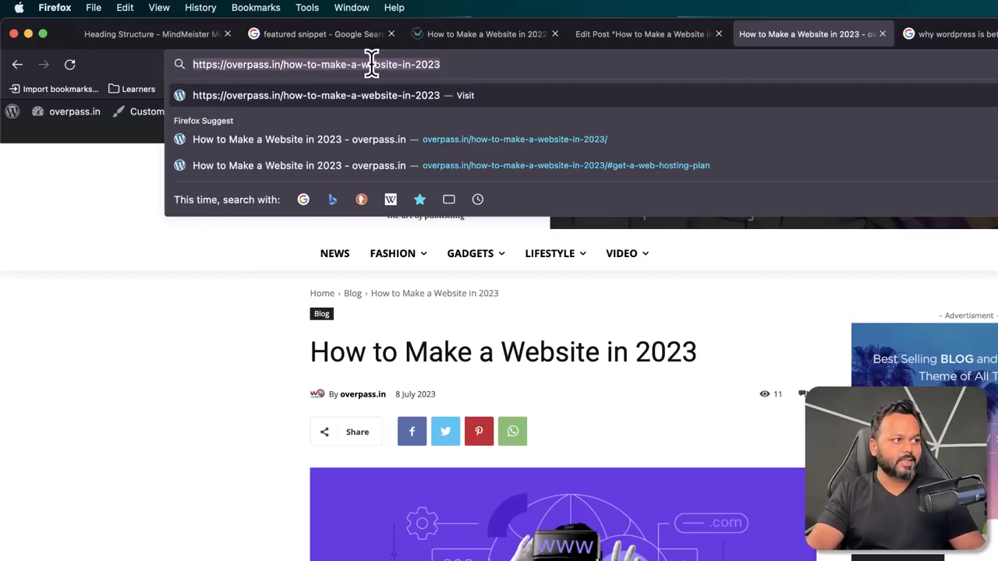
left_click(297, 65)
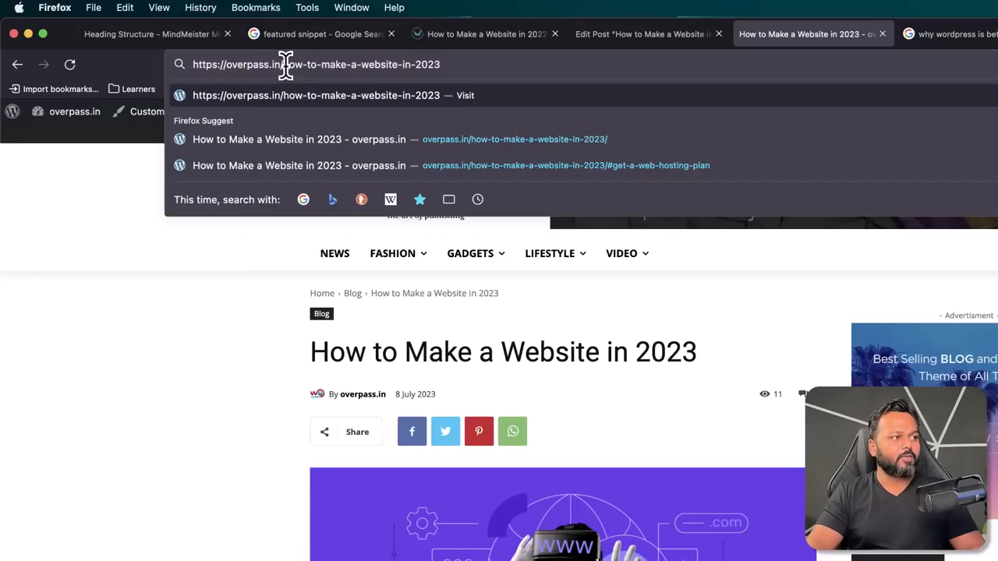
left_click_drag(285, 65, 682, 54)
Step: In the post's snippet editor, shorten the permalink to "how-to-make-a-website"
left_click(686, 33)
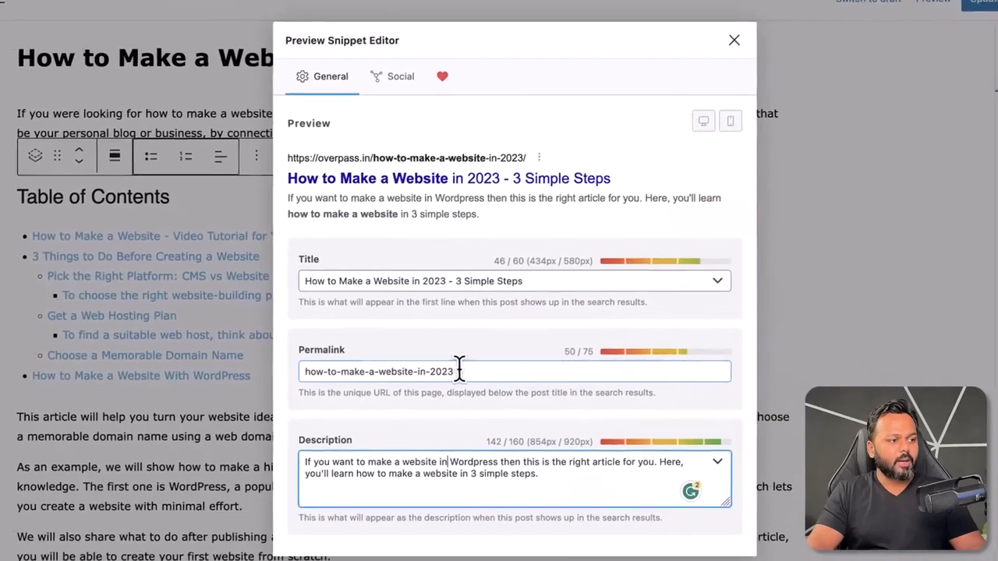
left_click_drag(459, 370, 291, 372)
left_click_drag(443, 361, 396, 360)
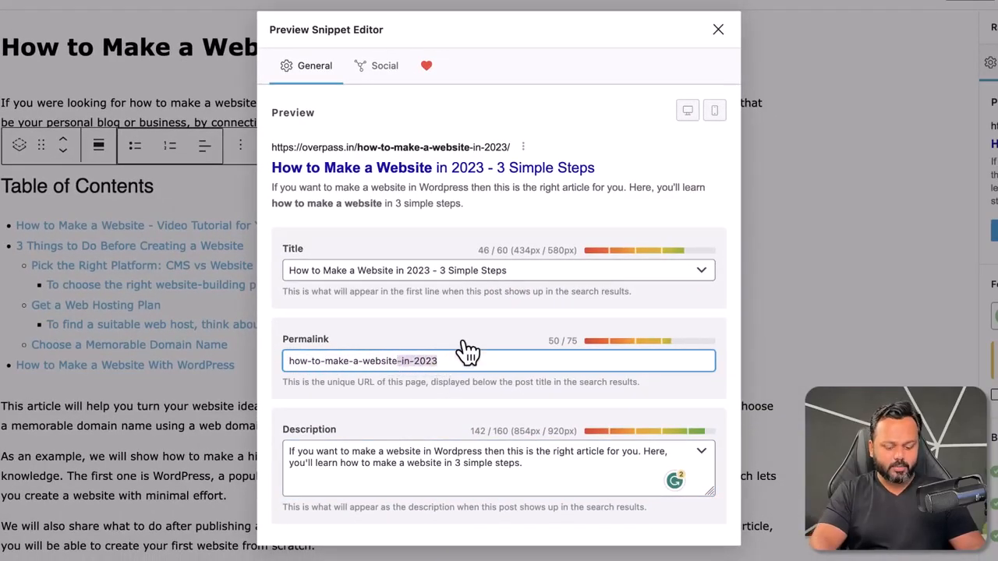
key("BackSpace")
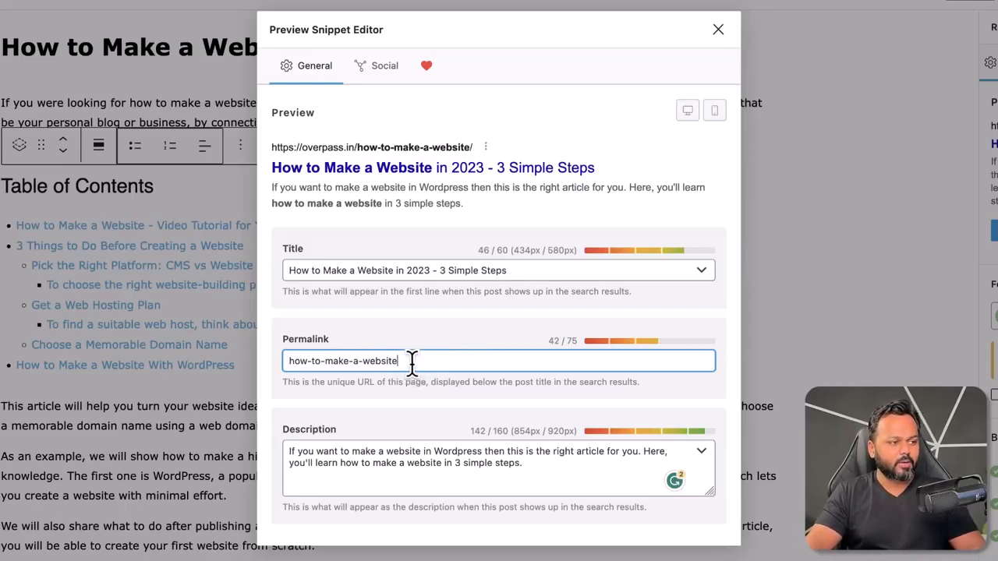
left_click_drag(405, 361, 282, 360)
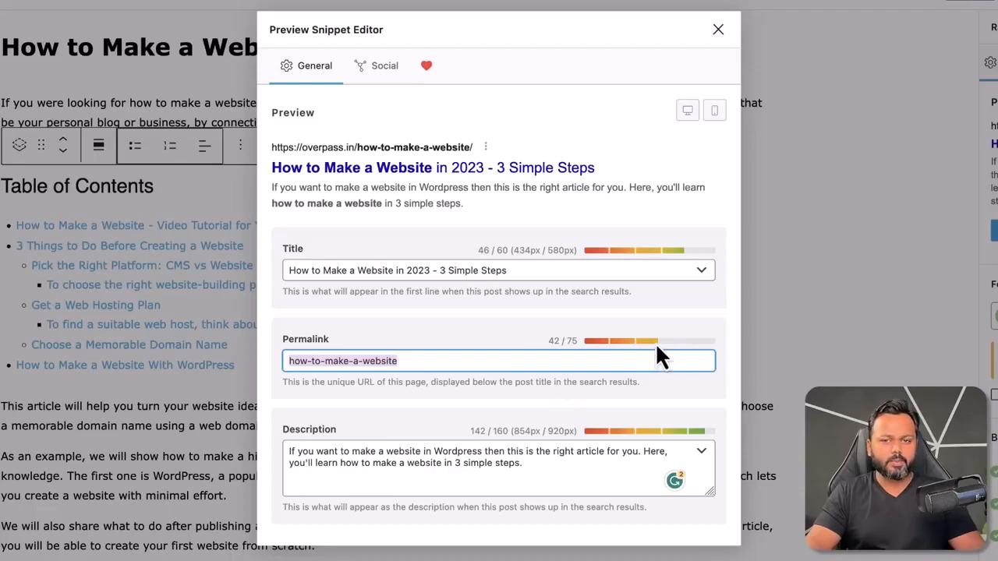
Step: Extend the post's permalink to "how-to-make-a-website-in-wordpress-for-beginners" and close the snippet editor
left_click(510, 361)
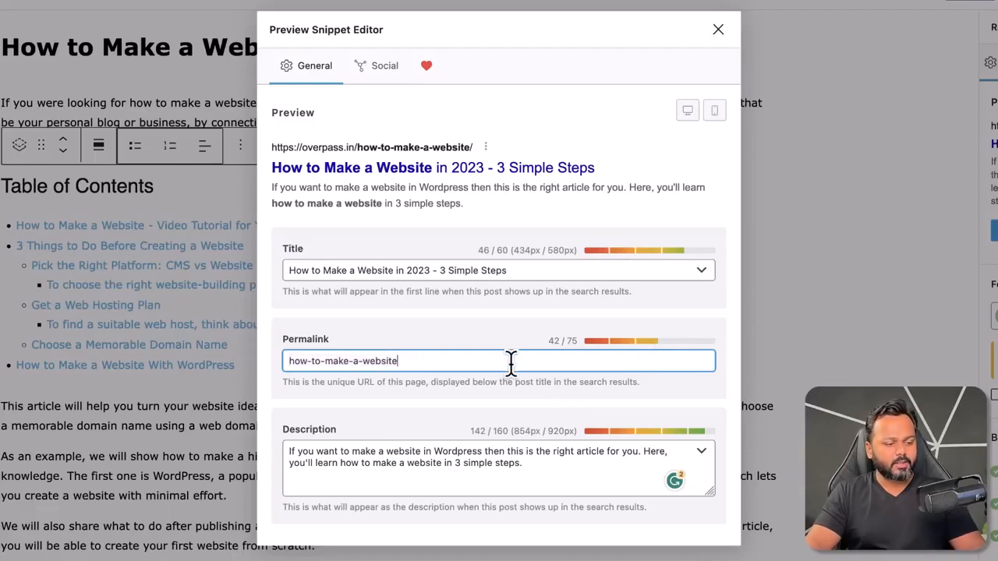
type("-in-")
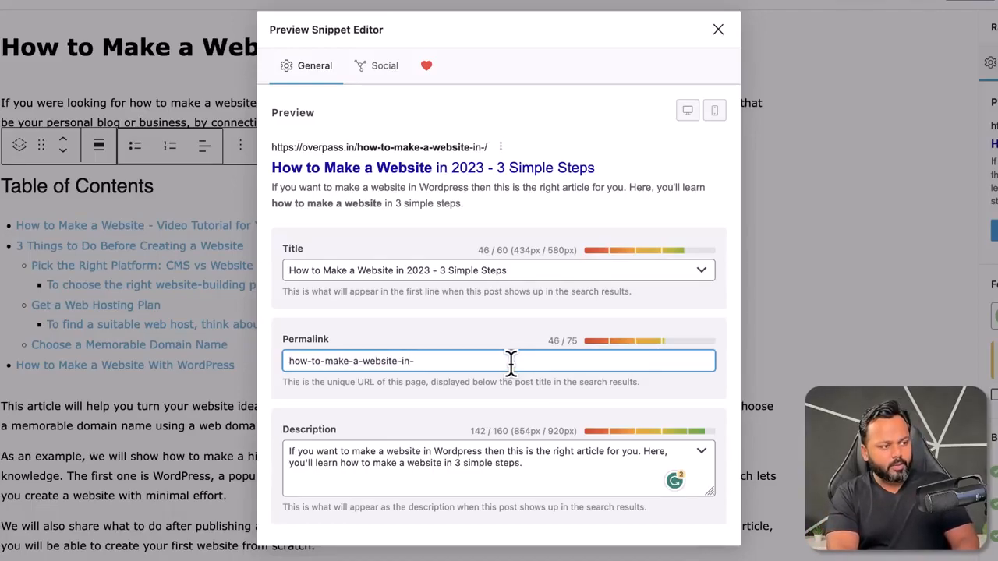
type("WordPress")
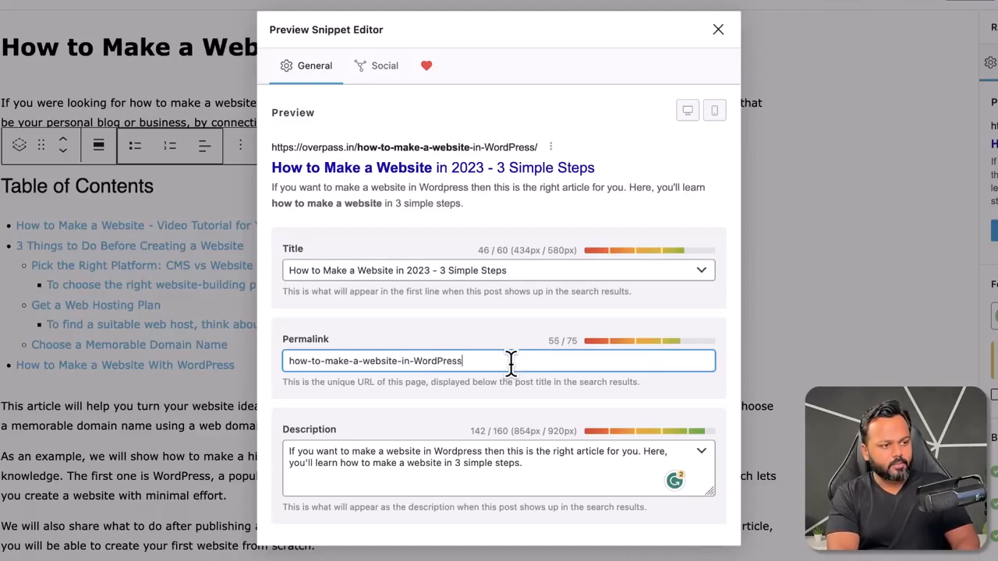
type("-for-beginners")
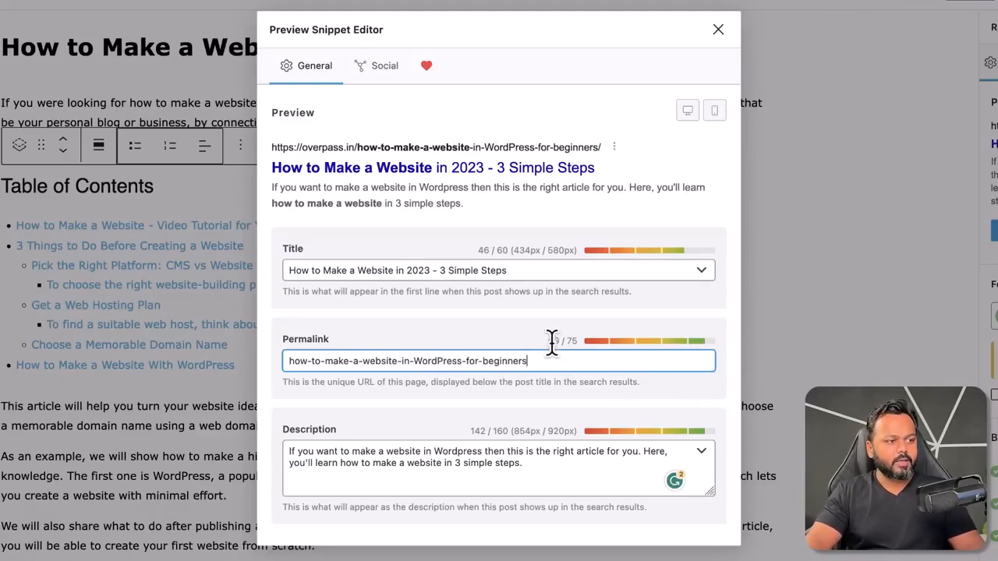
double_click(549, 341)
left_click(535, 360)
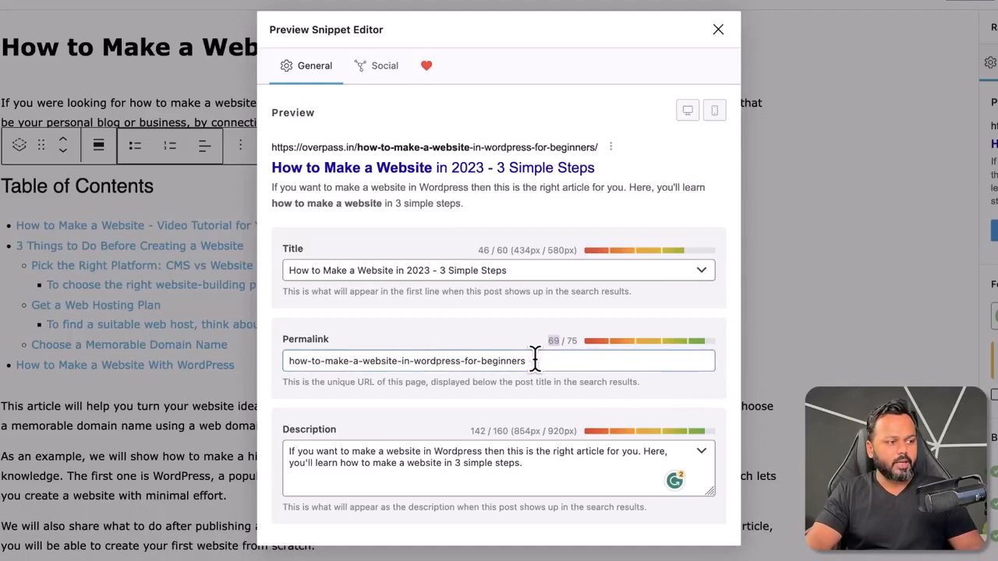
left_click_drag(535, 359, 265, 359)
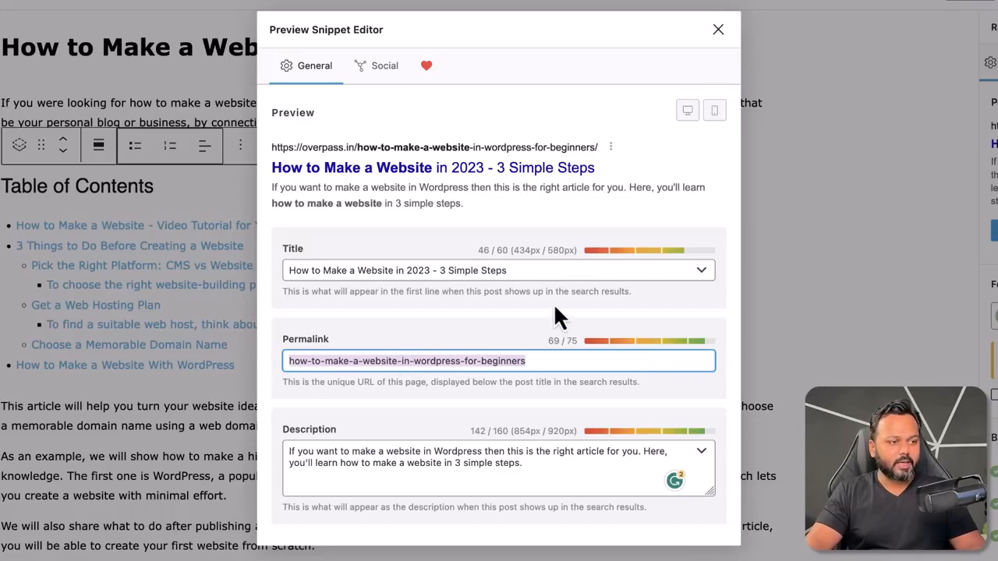
left_click(568, 113)
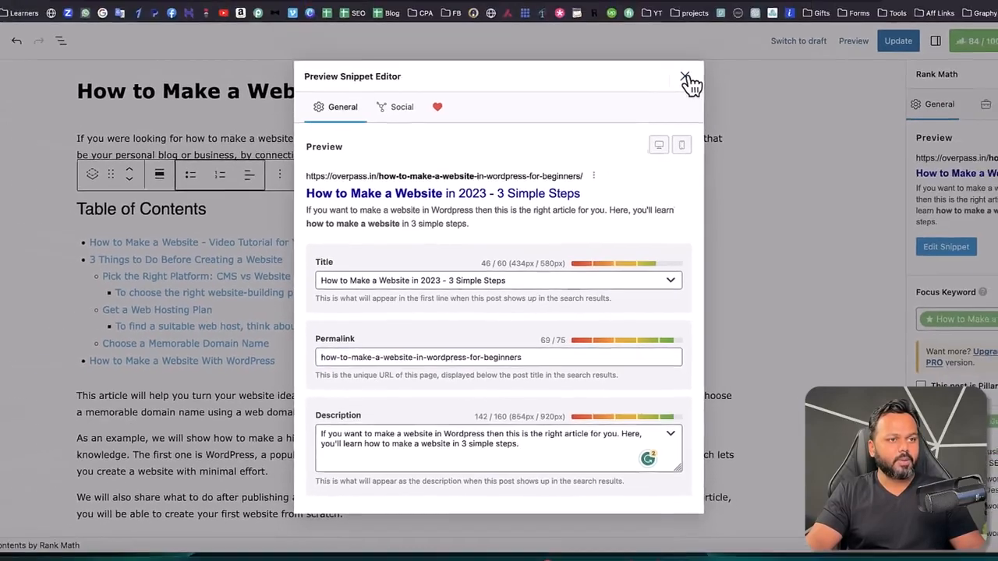
left_click(718, 29)
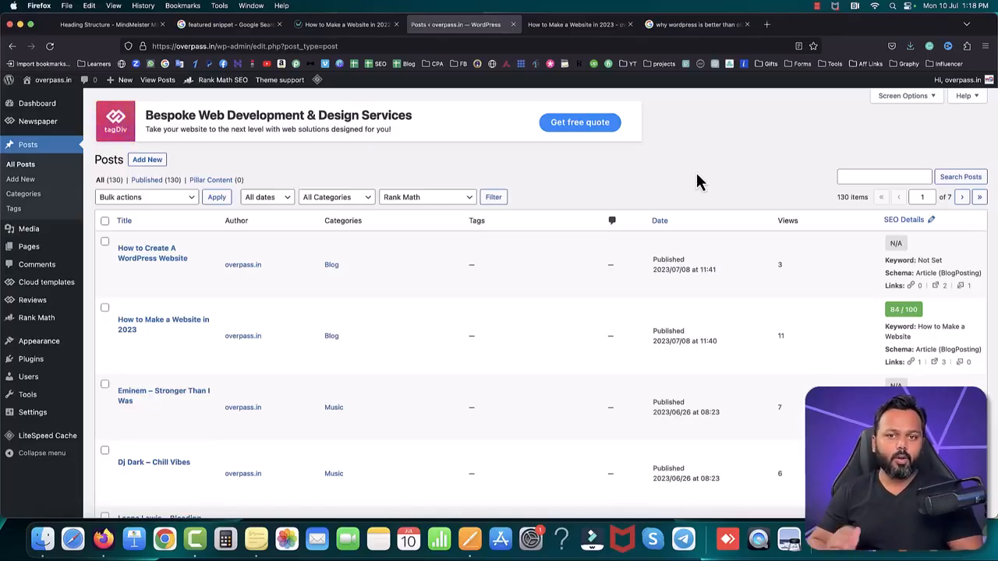
Step: Open the site's permalink settings and examine the "Month and name" and "Post name" URL structures
mouse_move(130, 401)
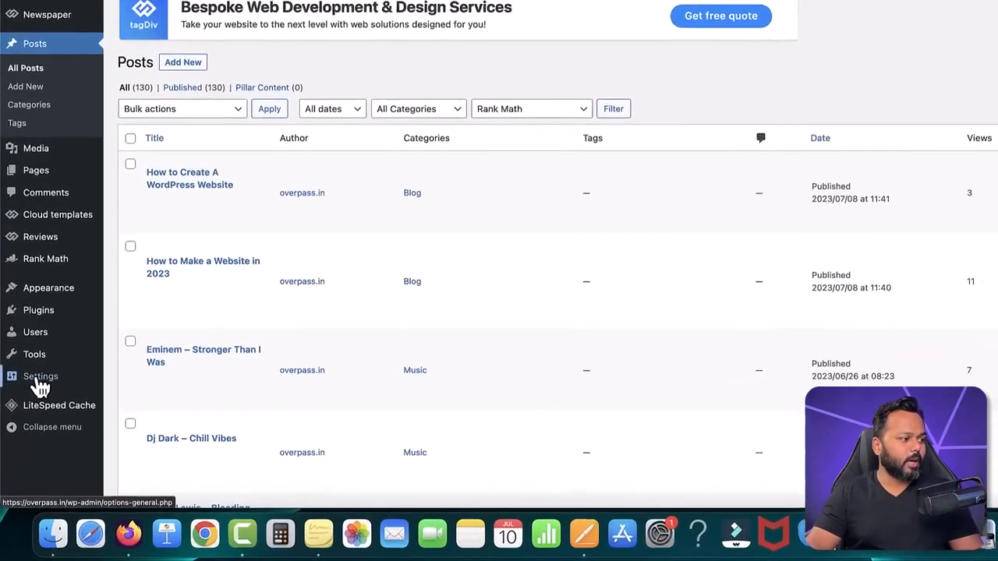
mouse_move(32, 418)
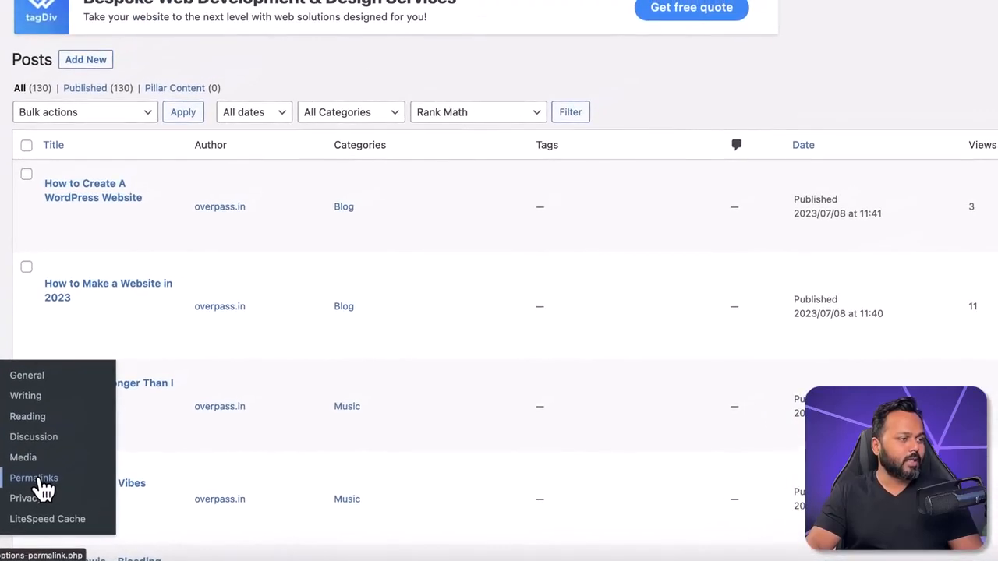
left_click(148, 425)
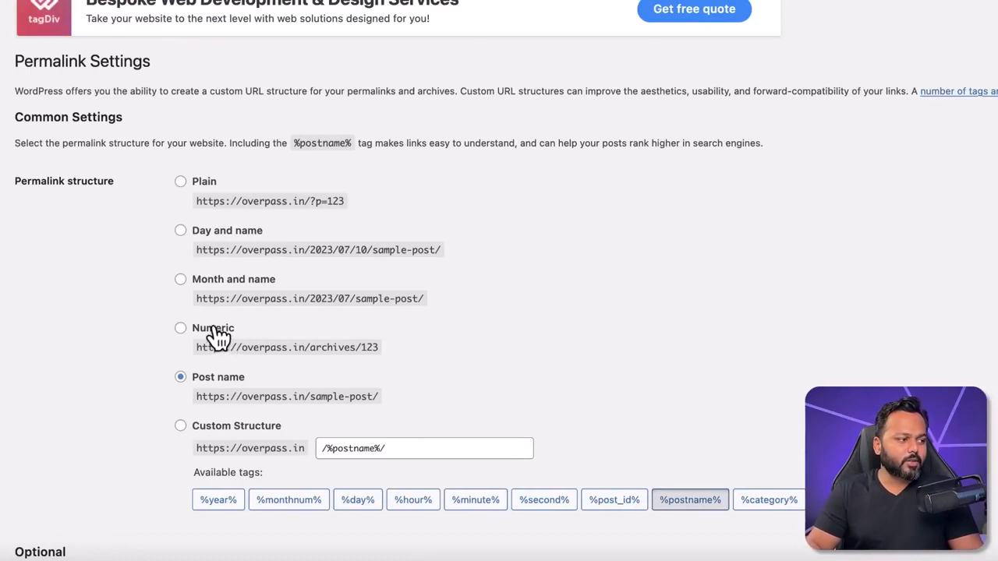
left_click_drag(200, 299, 310, 299)
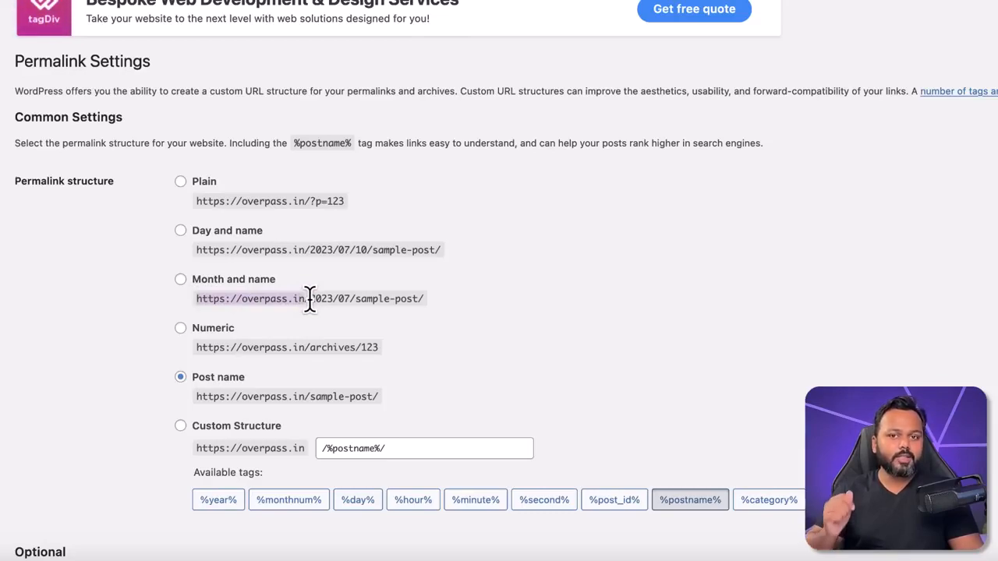
left_click_drag(309, 298, 417, 298)
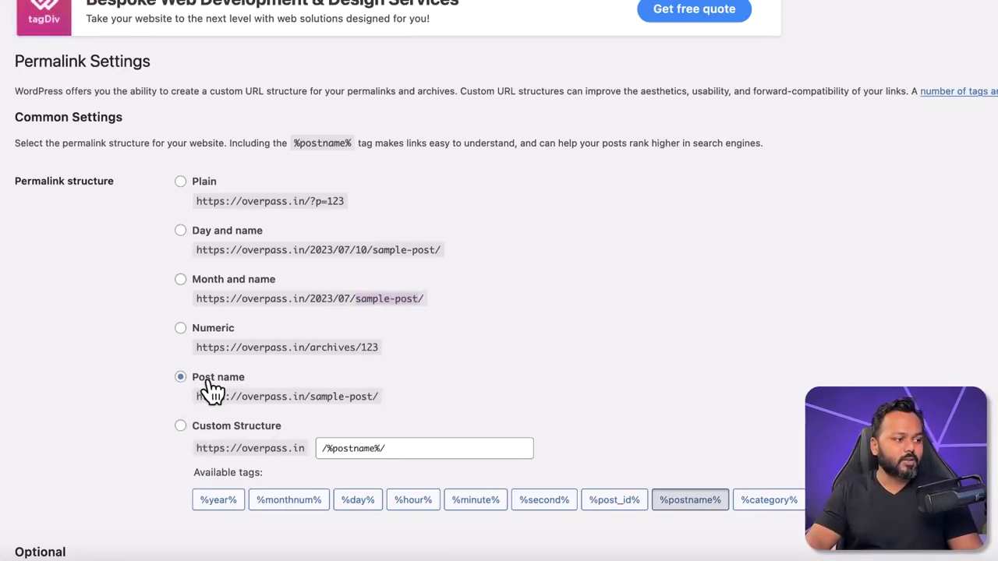
left_click_drag(198, 397, 371, 396)
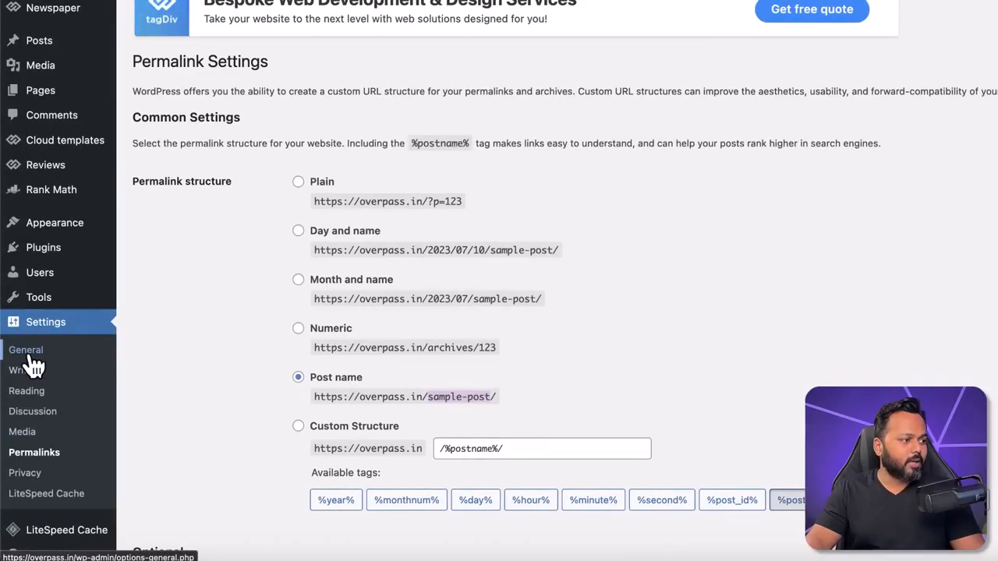
Step: In the site's general settings, set the time zone to Kolkata
left_click(28, 355)
scroll(608, 394, "down", 5)
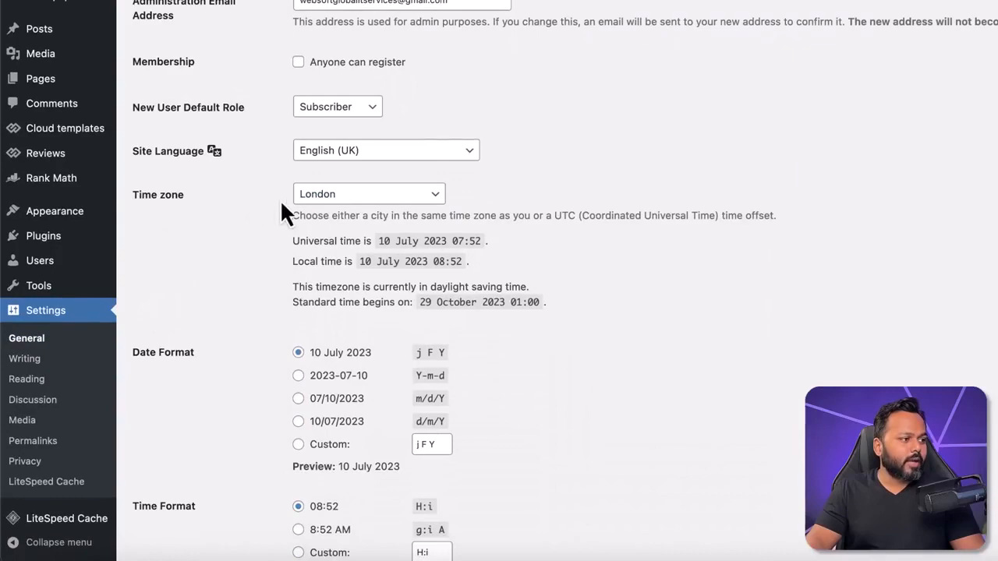
left_click(343, 200)
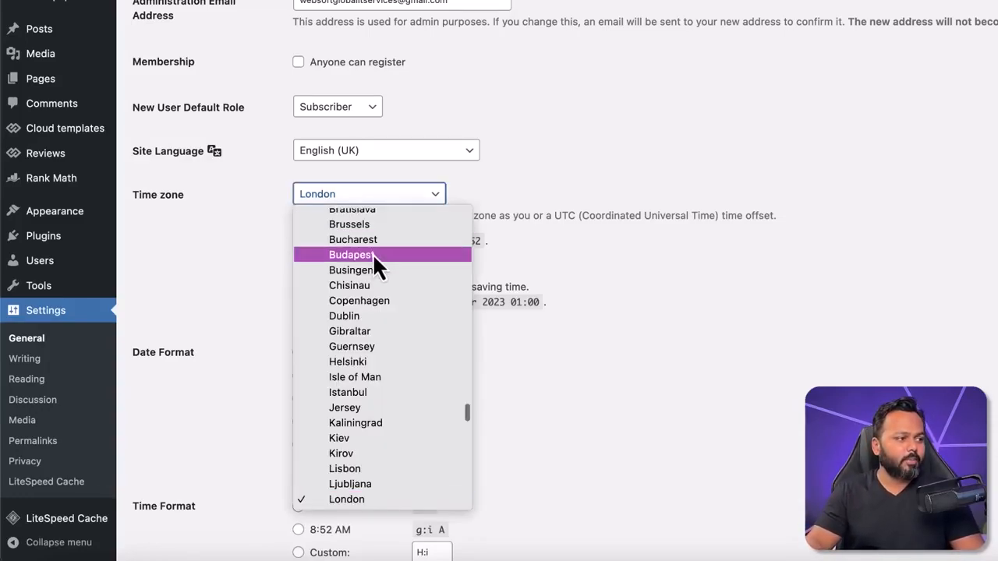
scroll(383, 261, "up", 15)
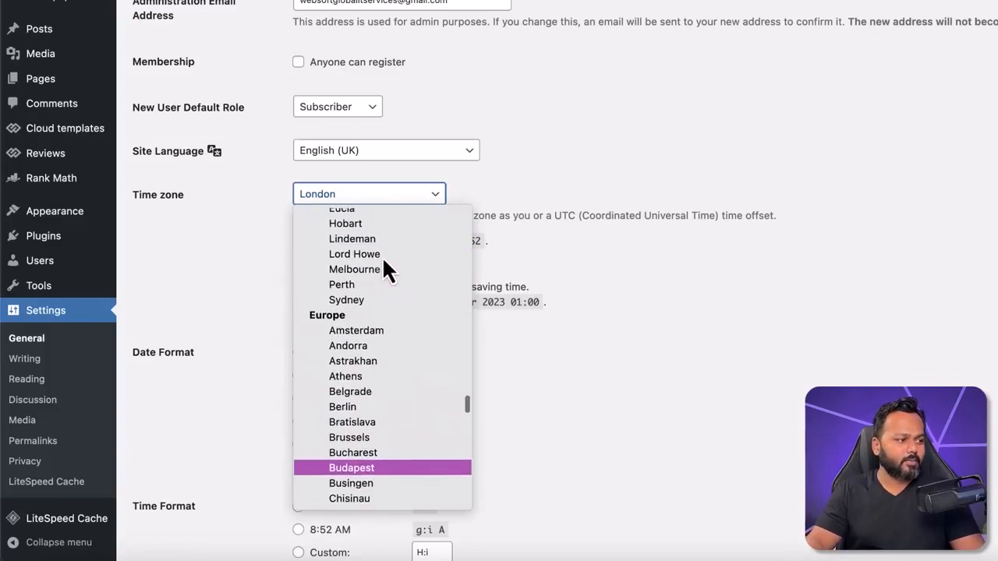
scroll(382, 255, "up", 15)
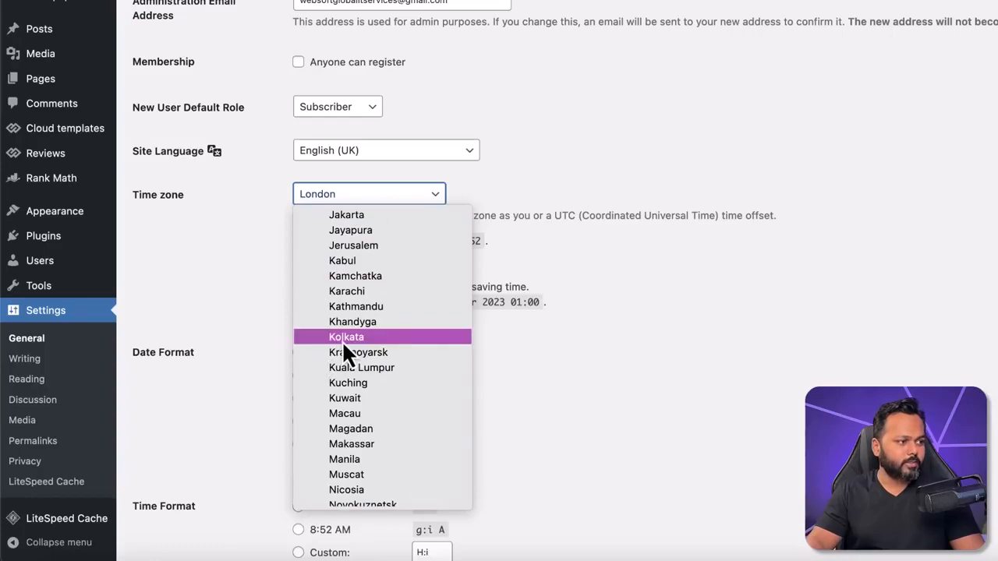
left_click(342, 338)
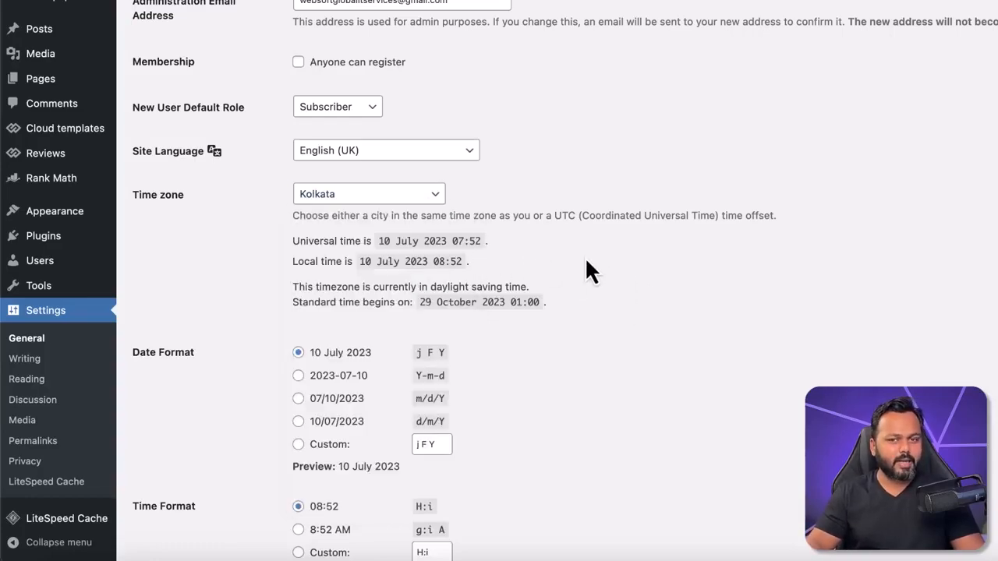
Step: Set the time format to "g:i A", keep Monday as the week's start, and save the general settings
scroll(581, 281, "down", 3)
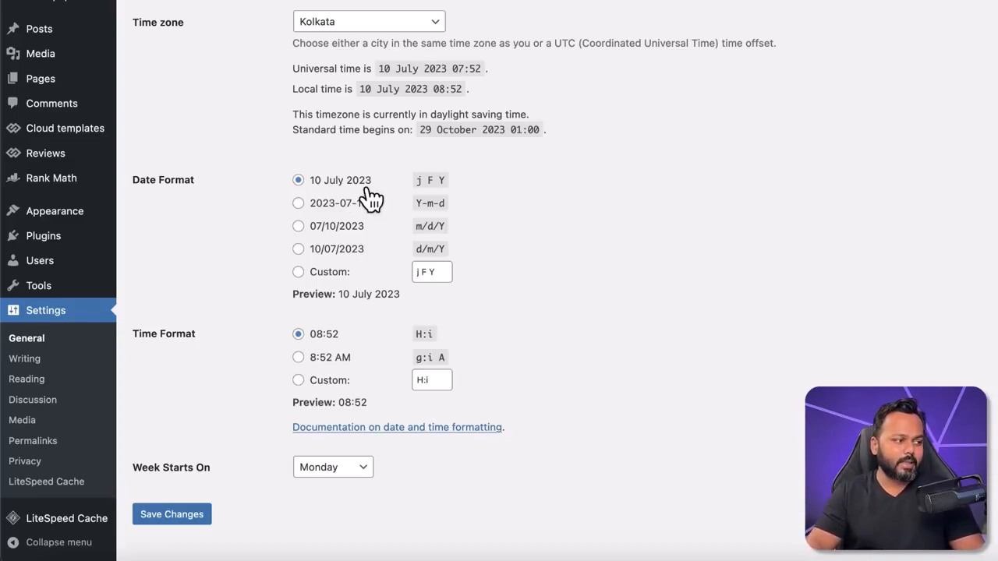
scroll(164, 382, "down", 1)
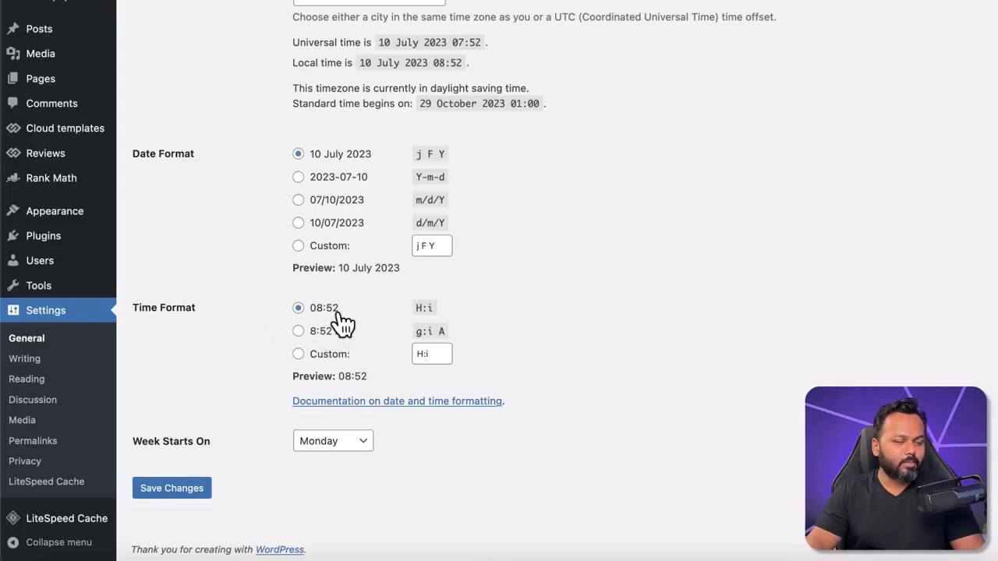
left_click(298, 333)
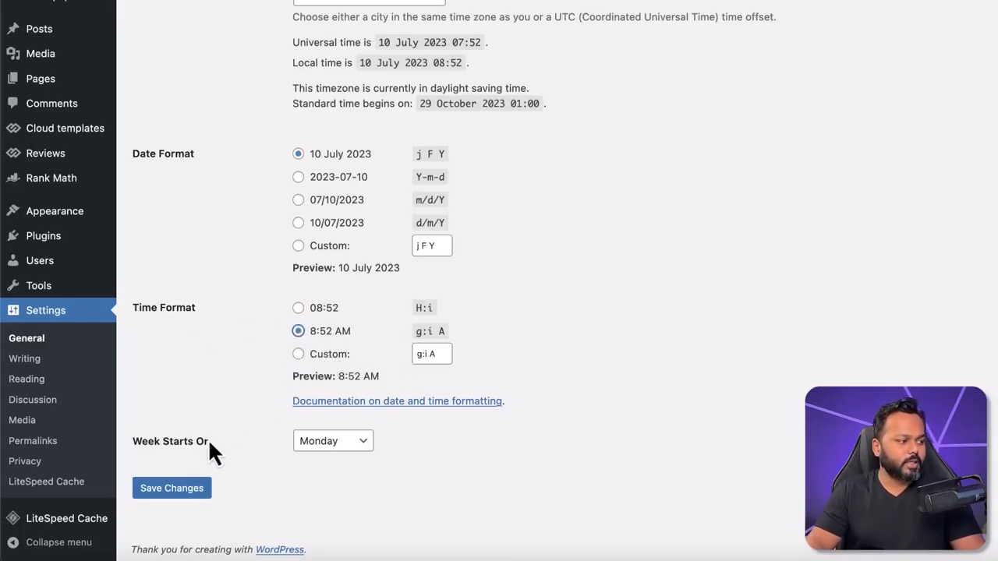
left_click_drag(131, 444, 217, 448)
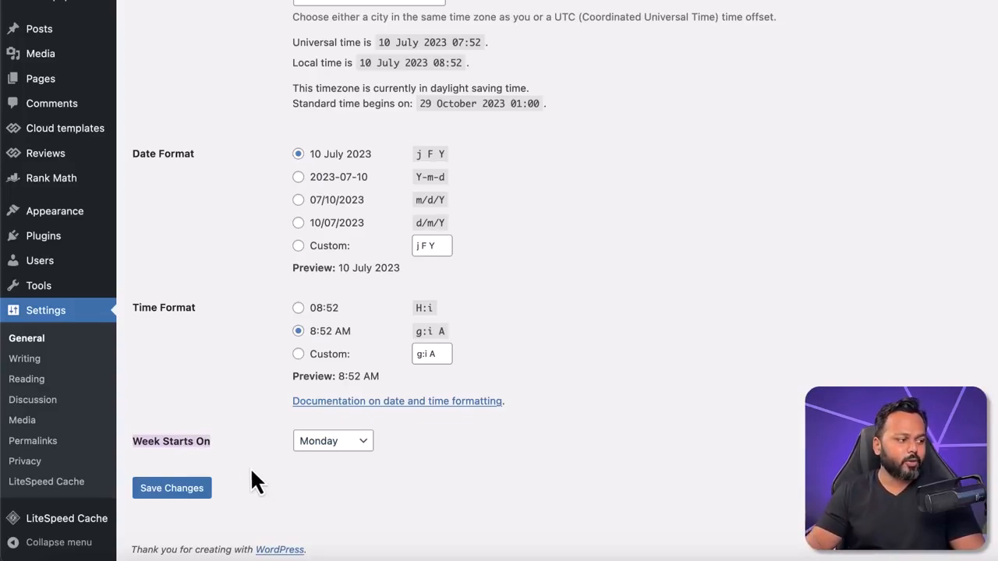
left_click(342, 441)
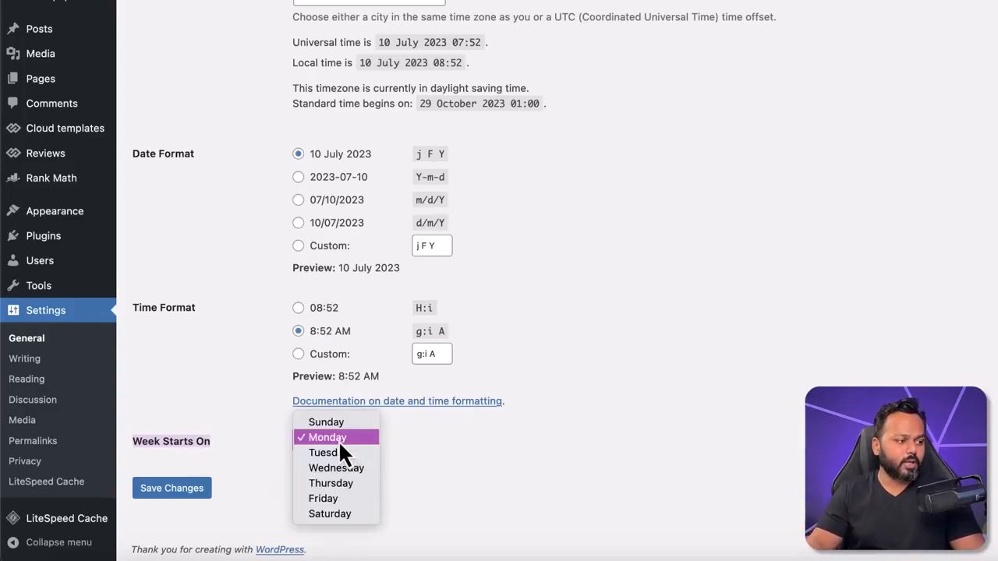
left_click(339, 440)
left_click(175, 490)
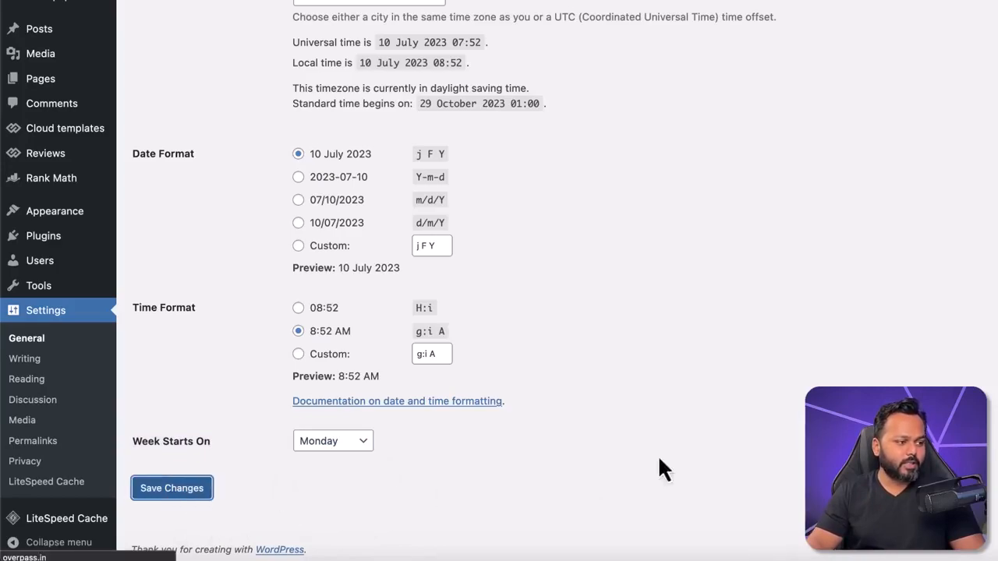
scroll(750, 420, "up", 5)
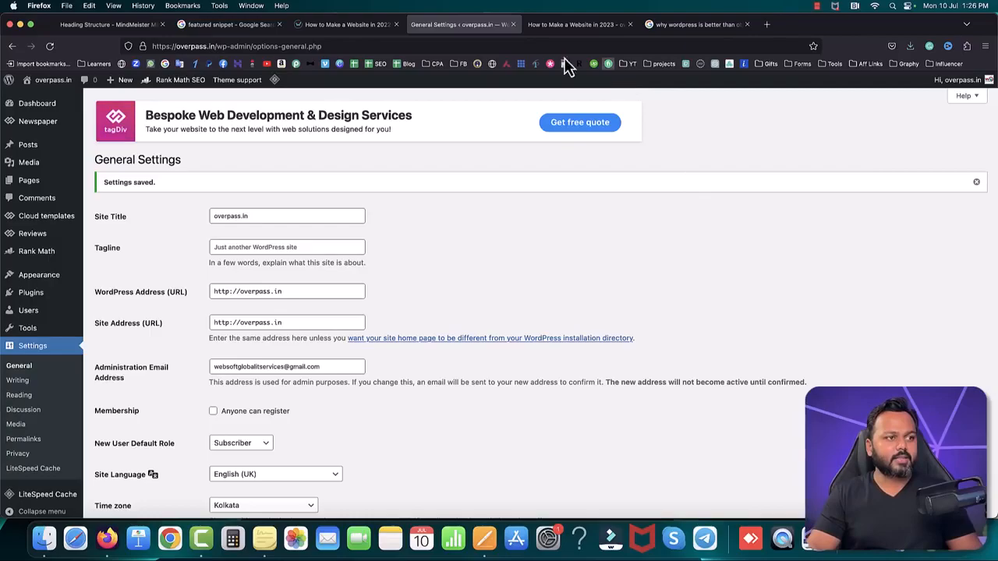
Step: Load the site's XML sitemap index at overpass.in/sitemap.xml in place of the Google search results
left_click(702, 25)
left_click(573, 46)
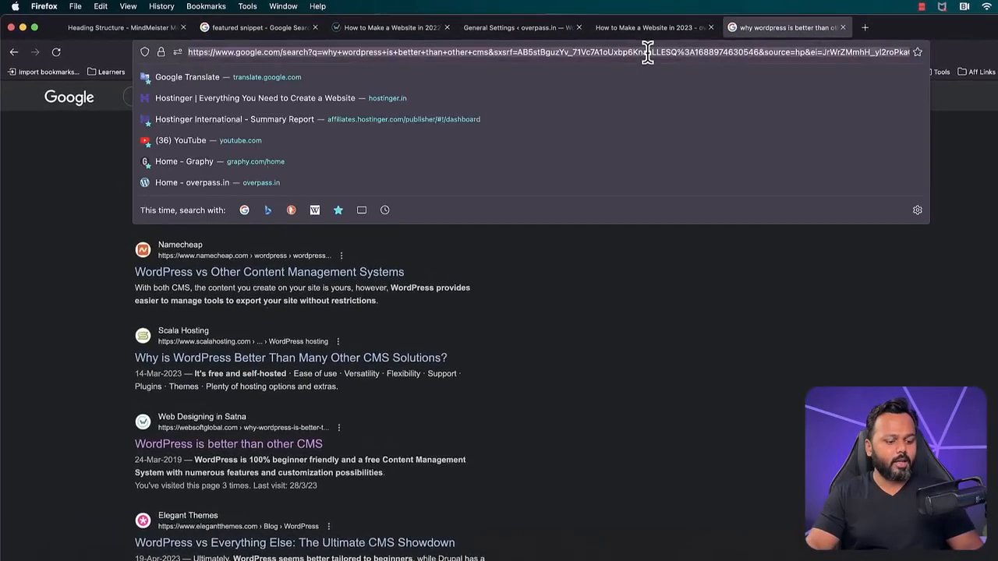
type("overpass.in/")
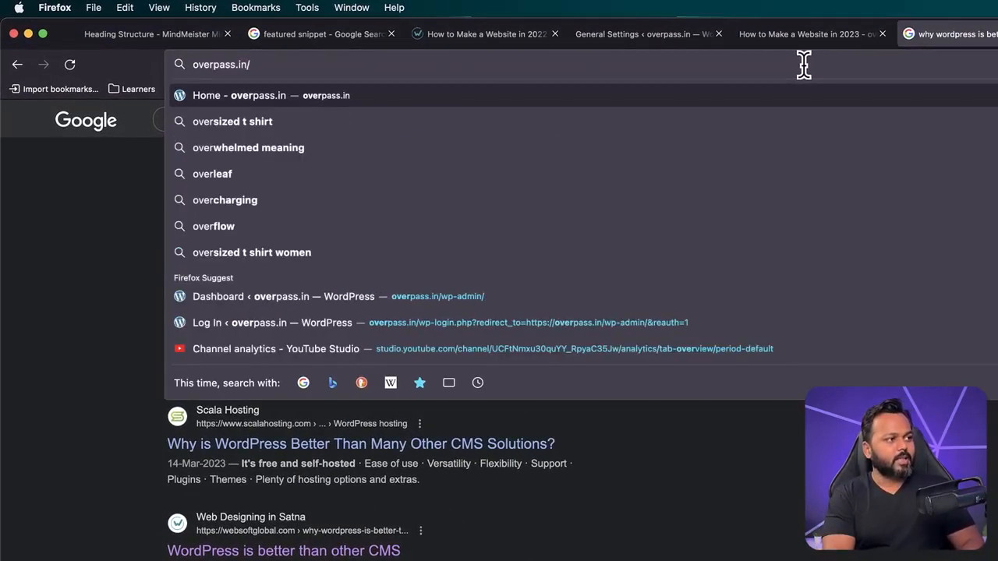
type("sitem")
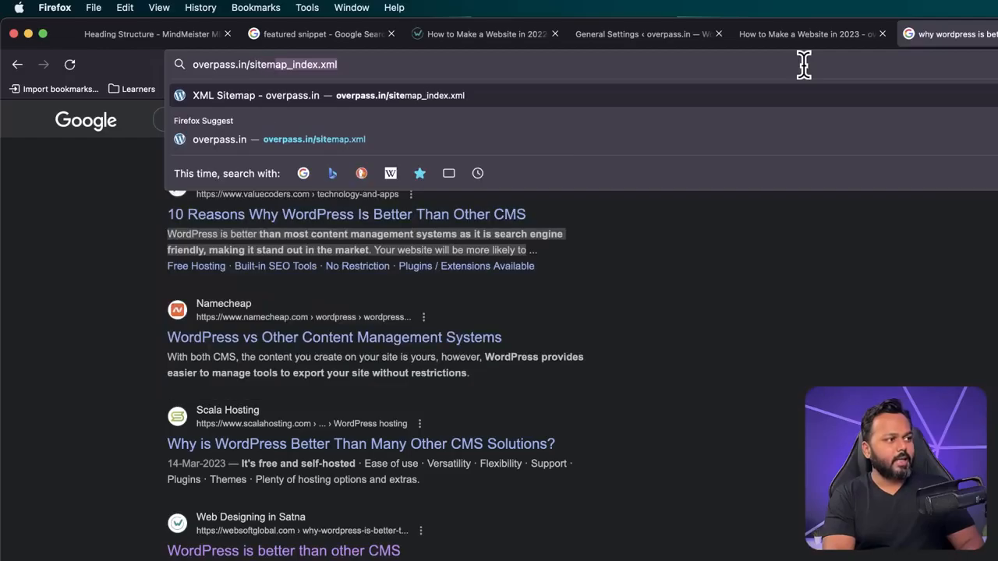
type("ap.xml")
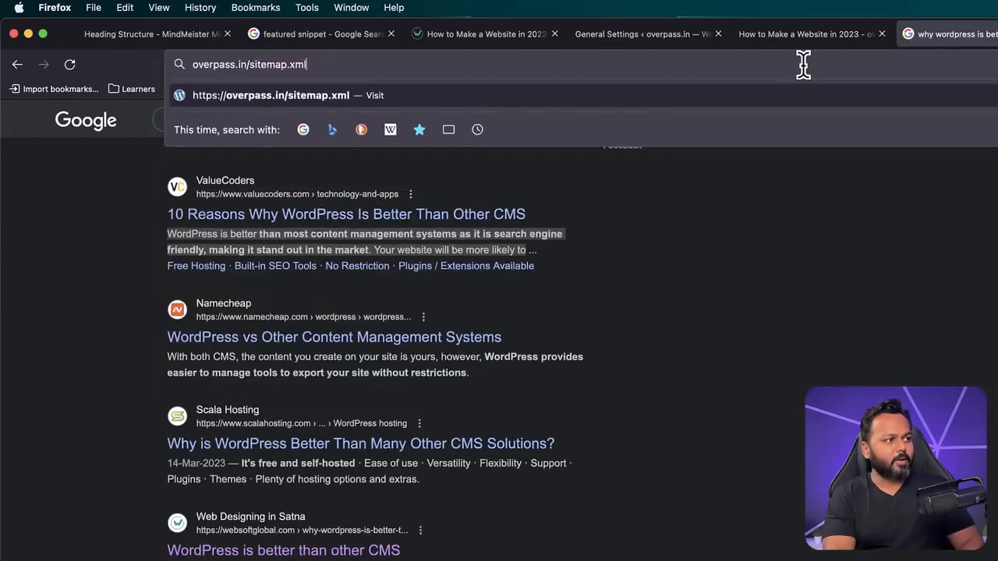
key("Return")
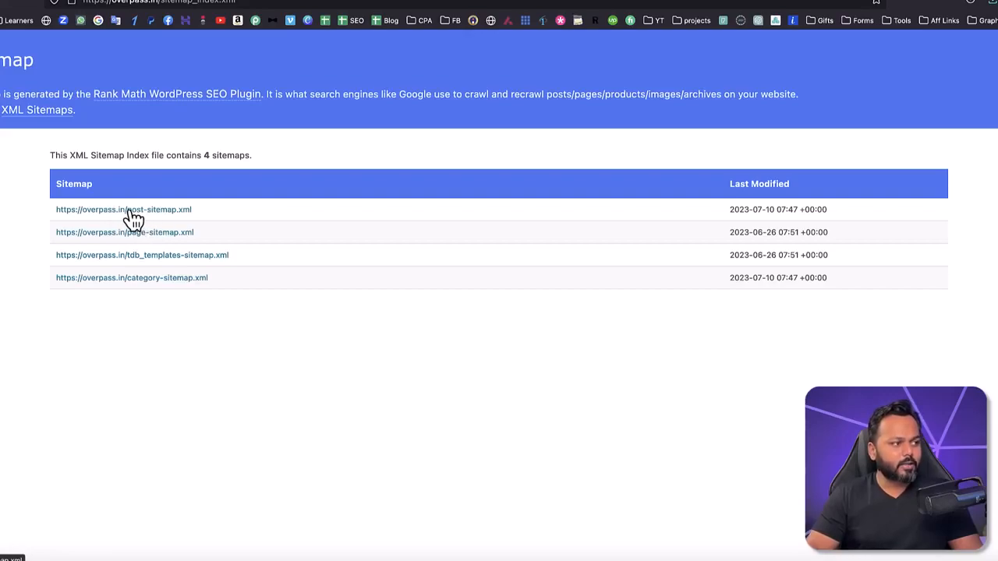
Step: Open the post sitemap and examine its listed post URLs and last-modified dates
left_click(129, 210)
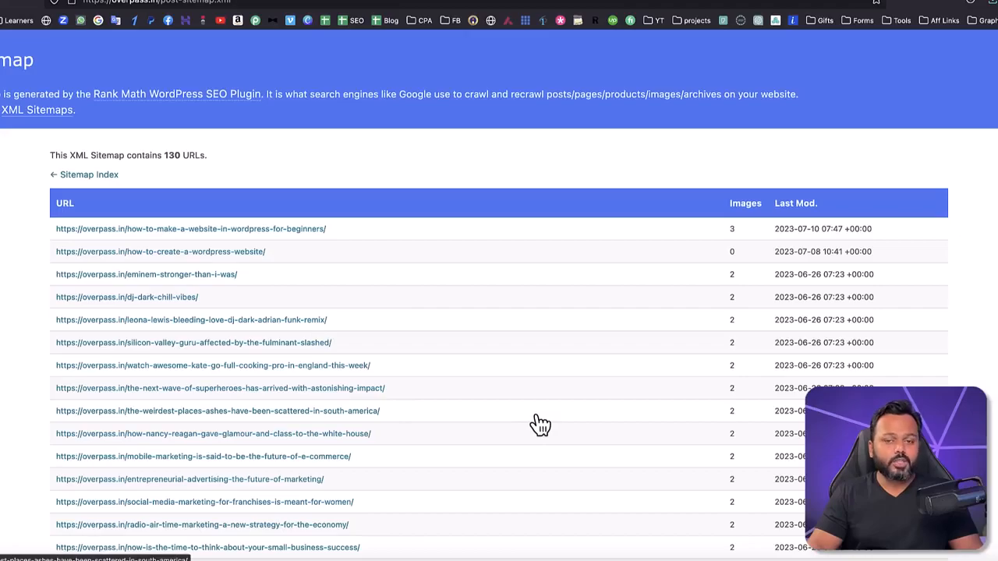
scroll(538, 424, "down", 15)
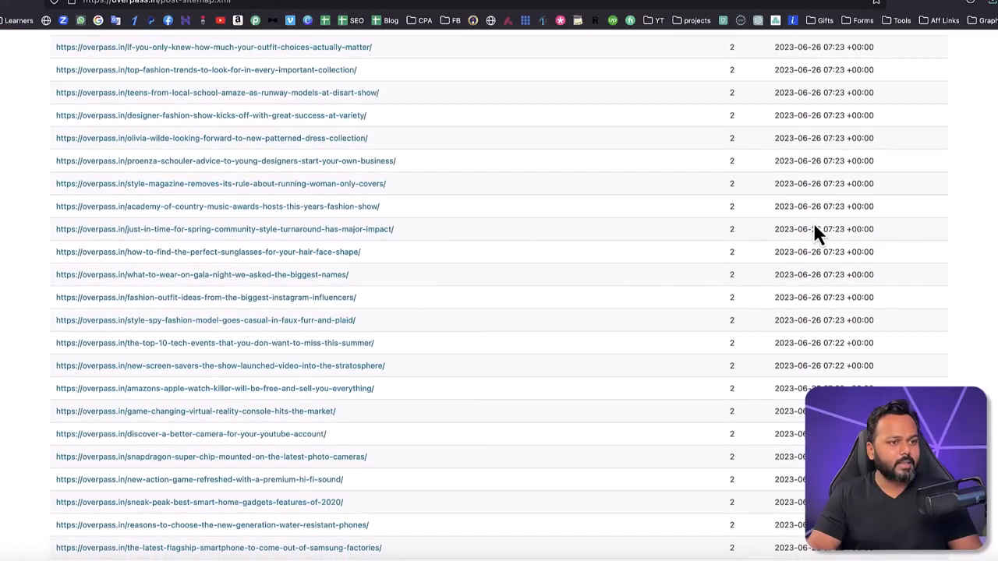
left_click_drag(780, 206, 845, 207)
scroll(631, 221, "up", 15)
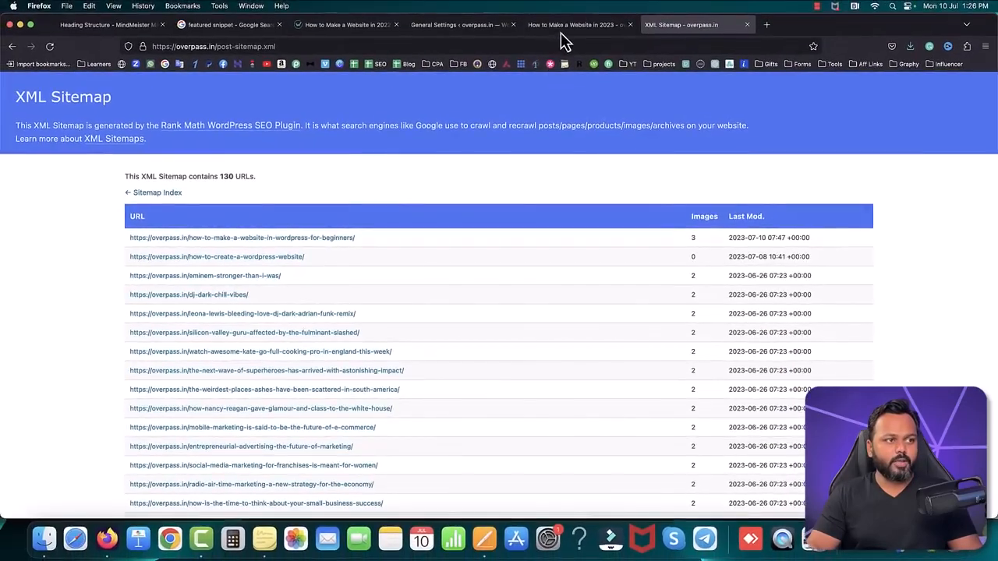
Step: Review the published post "How to Make a Website in 2023", from its introduction and table of contents to the video tutorial
left_click(561, 31)
left_click(904, 233)
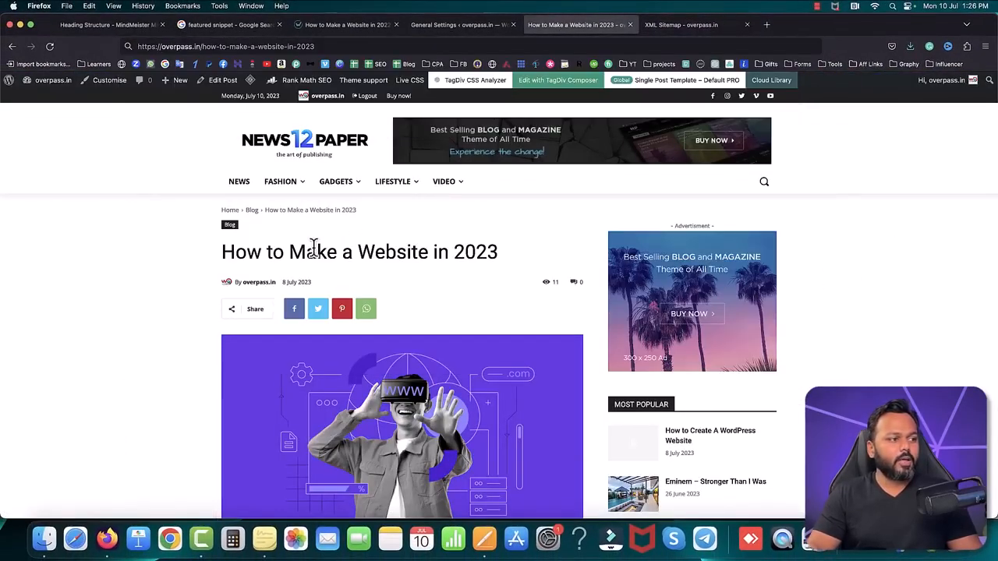
scroll(107, 273, "down", 5)
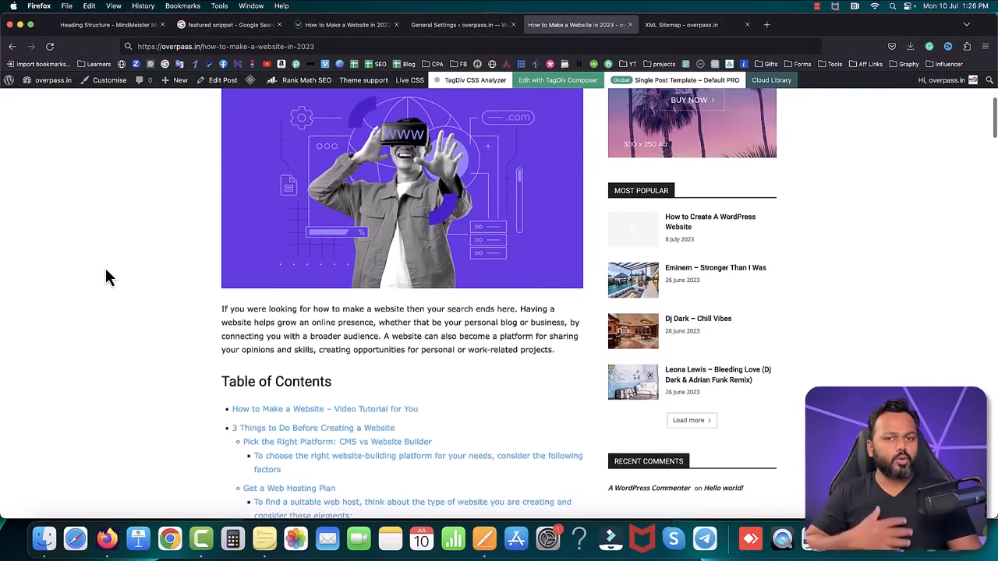
scroll(117, 273, "up", 3)
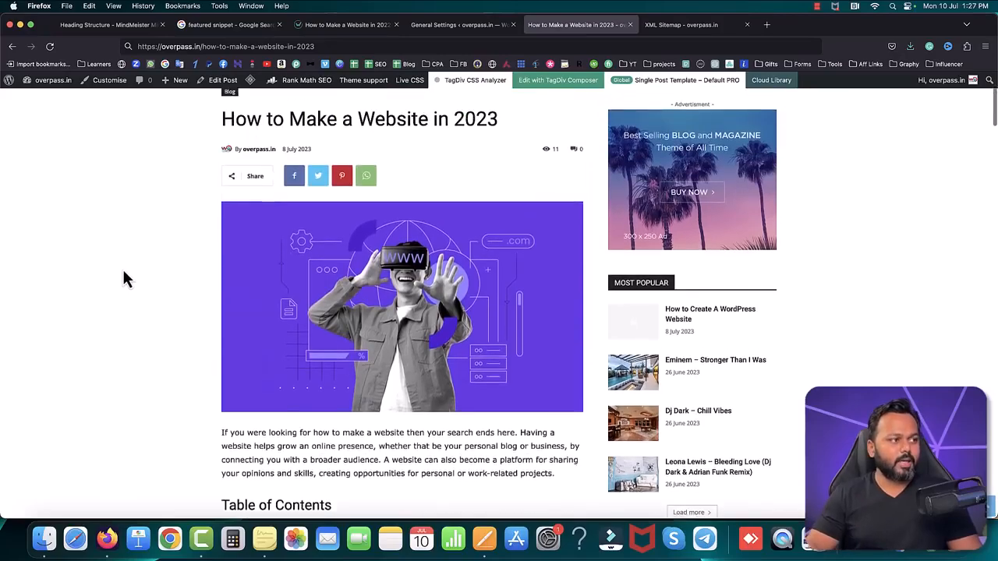
scroll(390, 312, "down", 3)
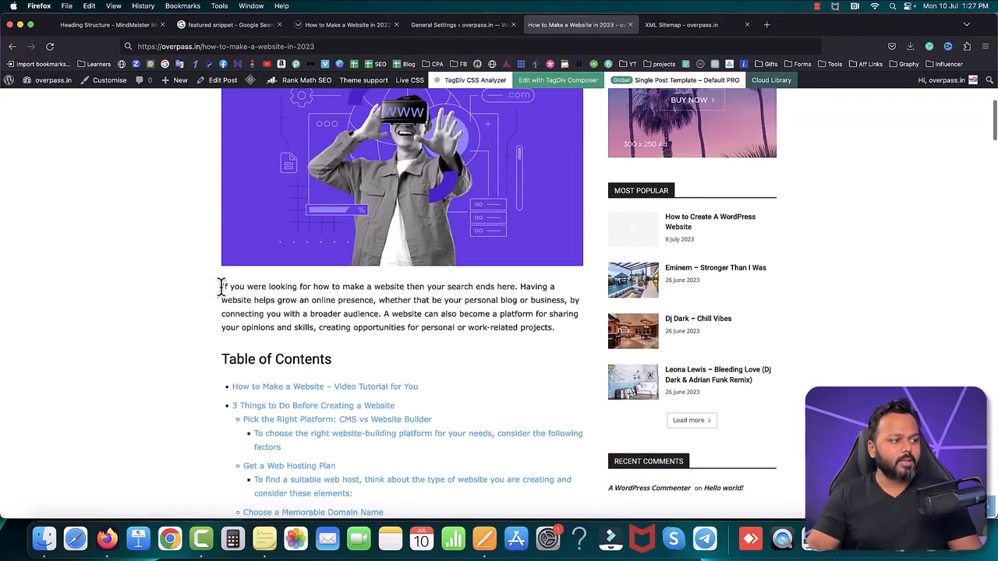
left_click_drag(220, 286, 399, 311)
scroll(406, 335, "down", 5)
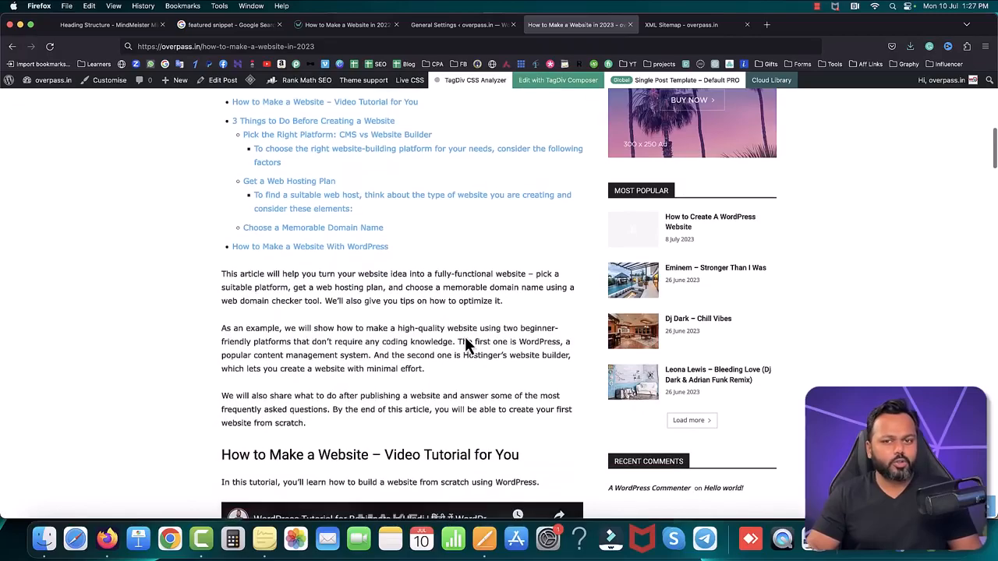
scroll(466, 344, "down", 8)
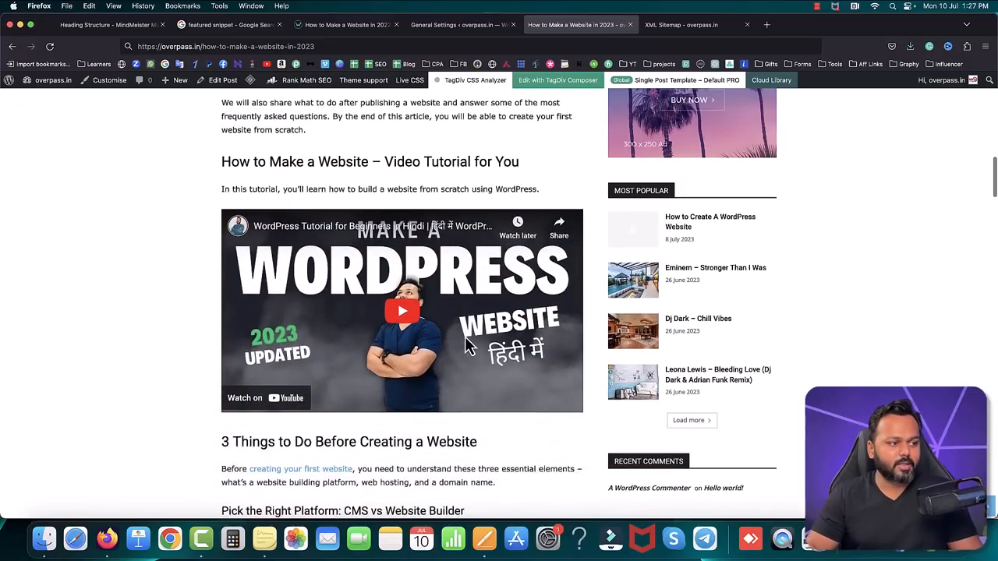
scroll(467, 343, "up", 15)
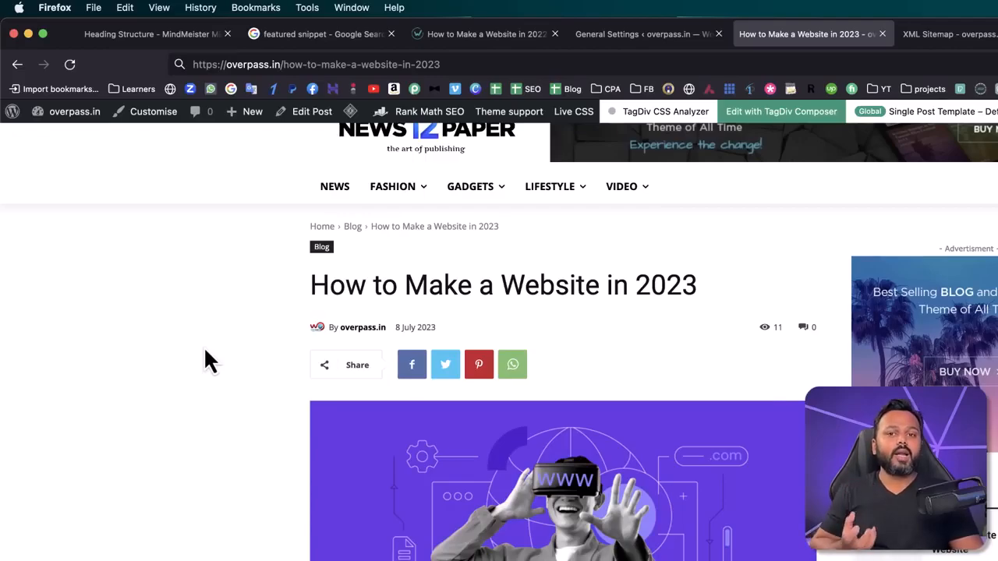
Step: Reload the sitemap index from overpass.in/sitemap.xml, check the page sitemap's URLs, and go back
left_click(943, 35)
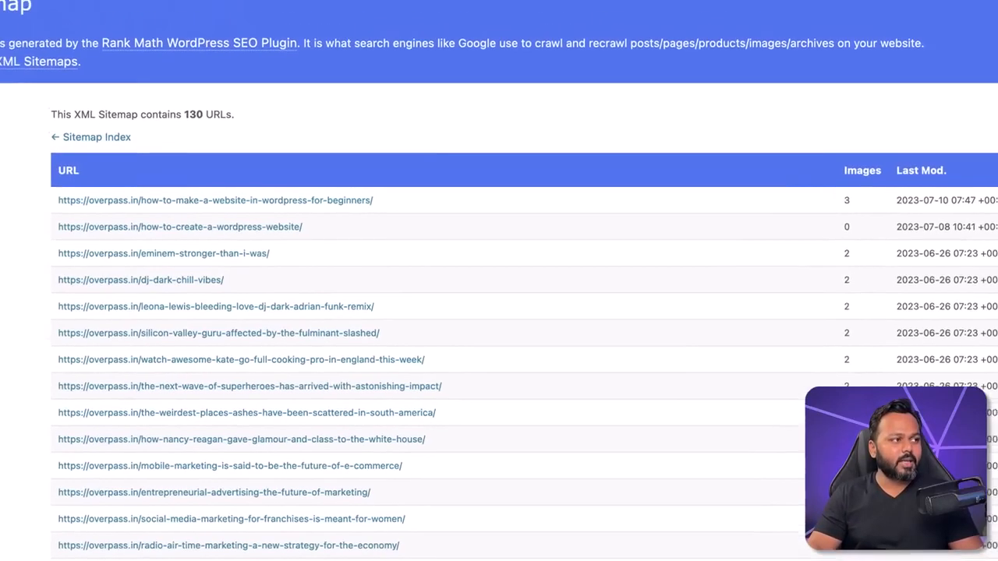
left_click_drag(295, 51, 405, 66)
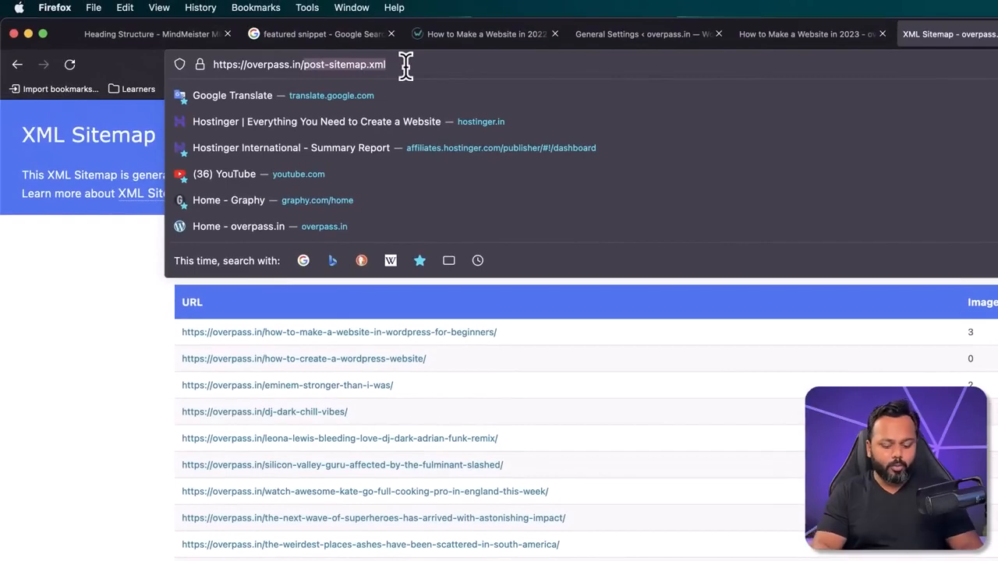
key("BackSpace")
type("s")
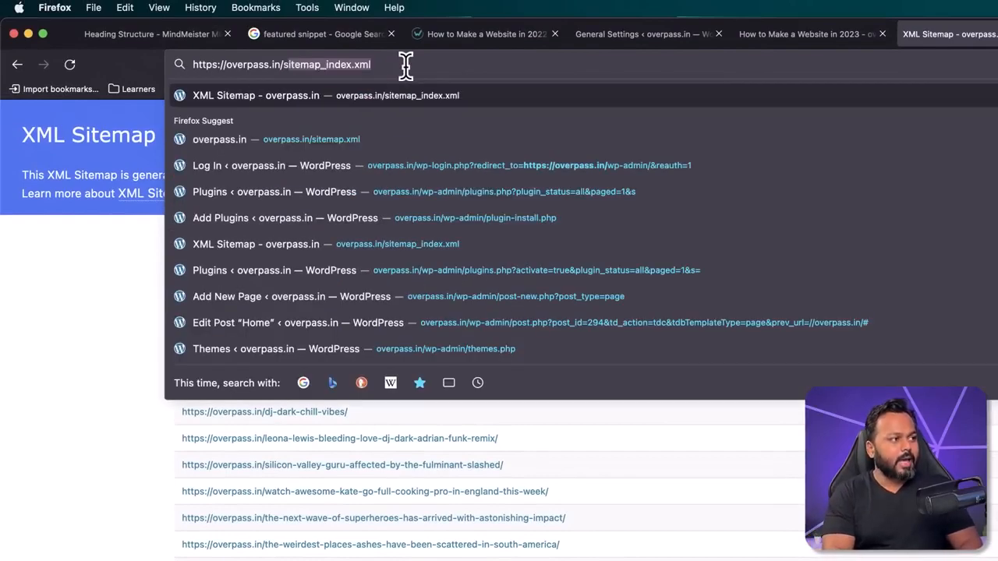
type("itemap")
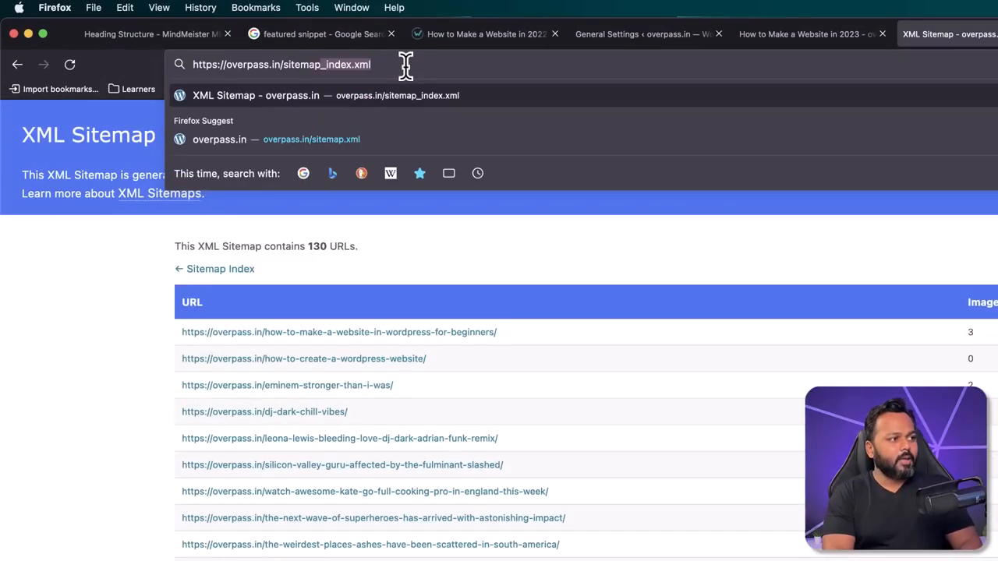
type(".xml")
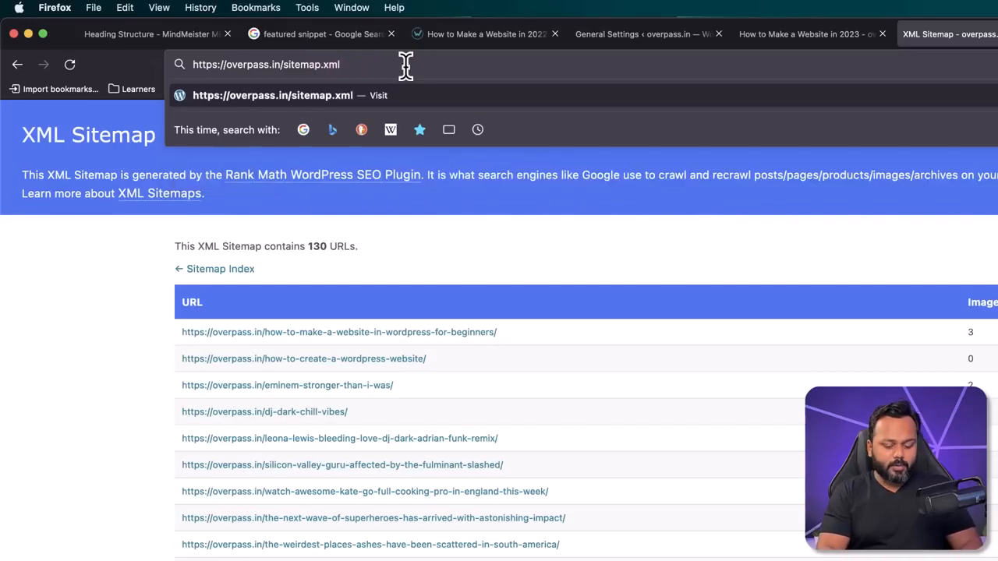
key("Return")
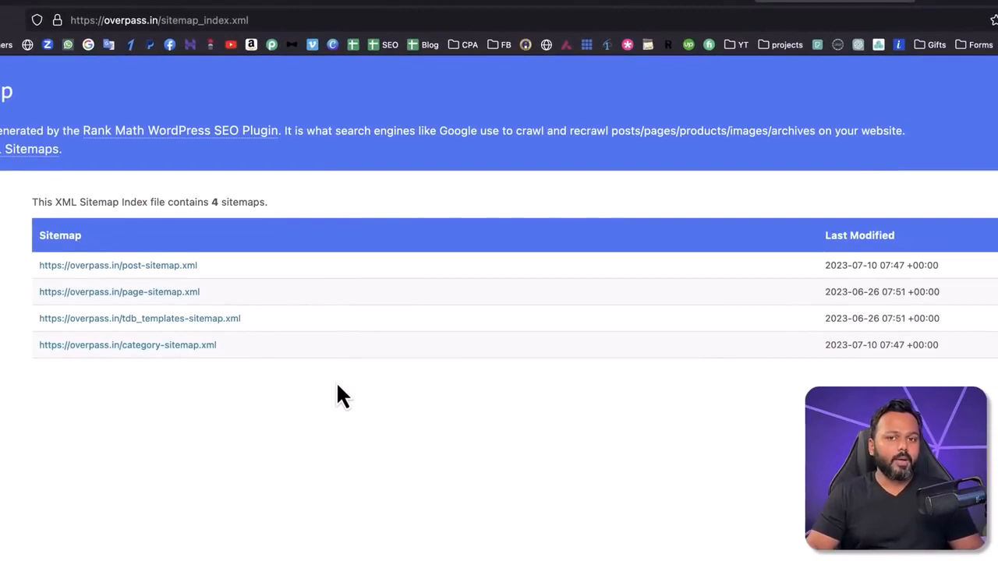
left_click(154, 296)
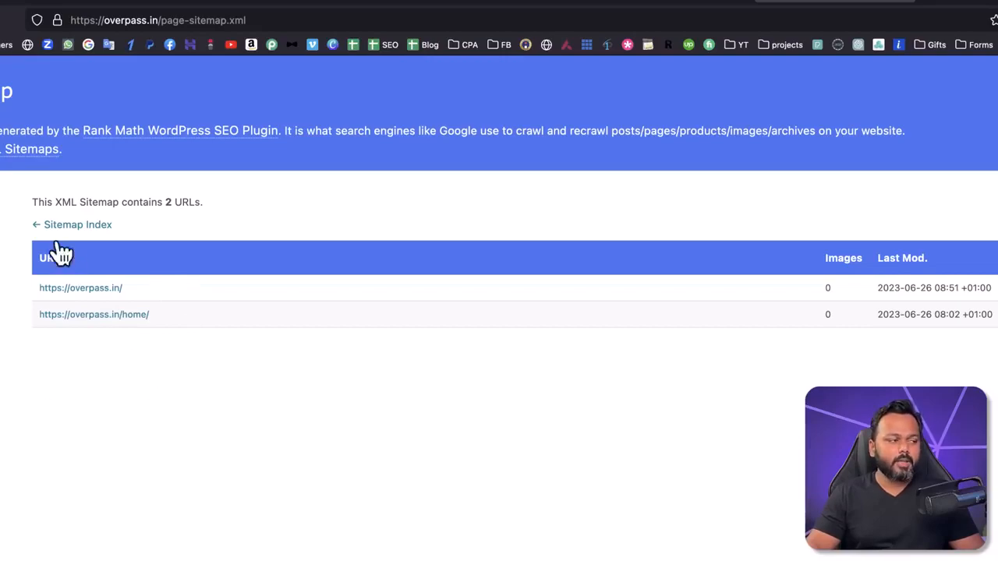
key("super+Left")
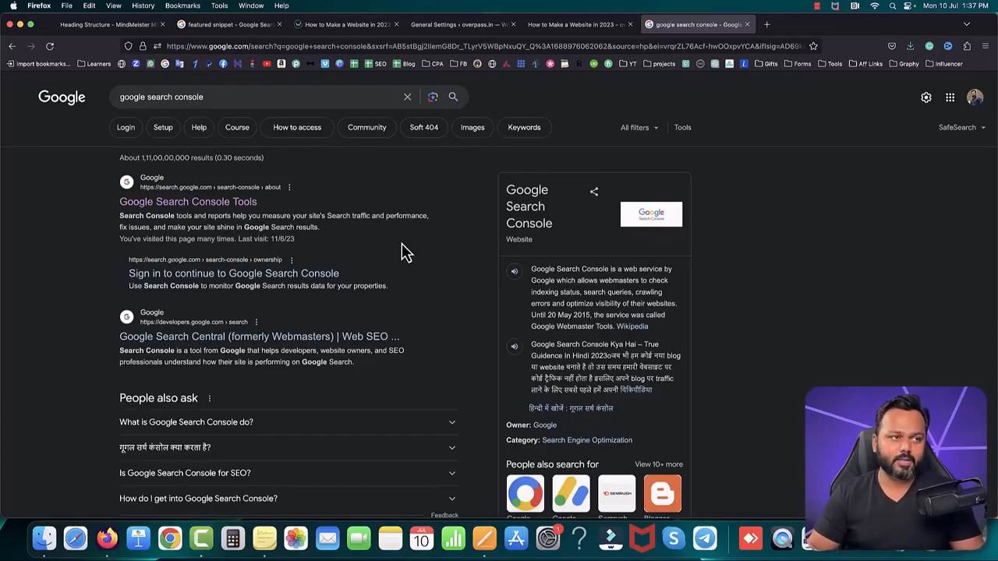
Step: Search for new WordPress plugins with "site kit", and install and activate Site Kit by Google
left_click(434, 29)
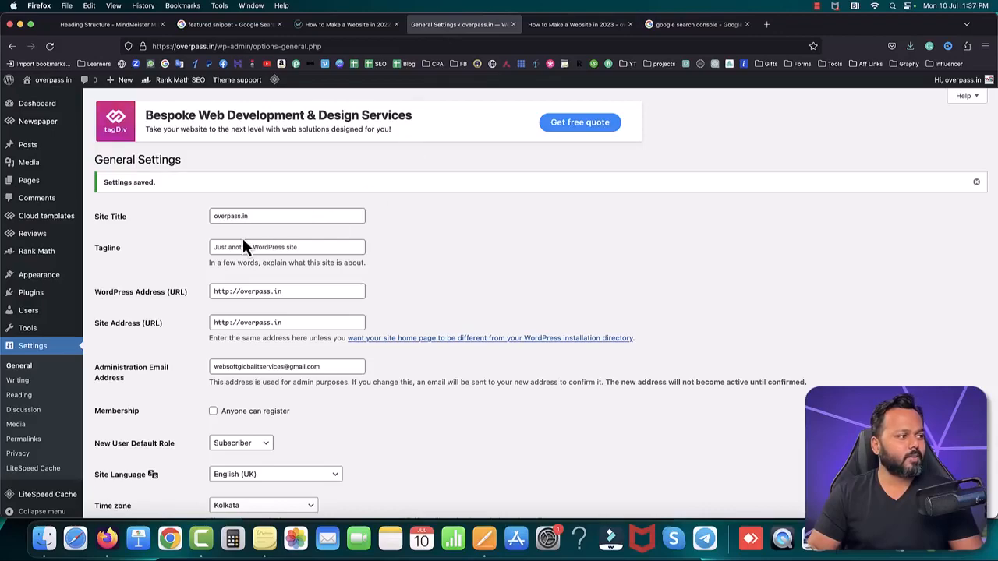
left_click(110, 309)
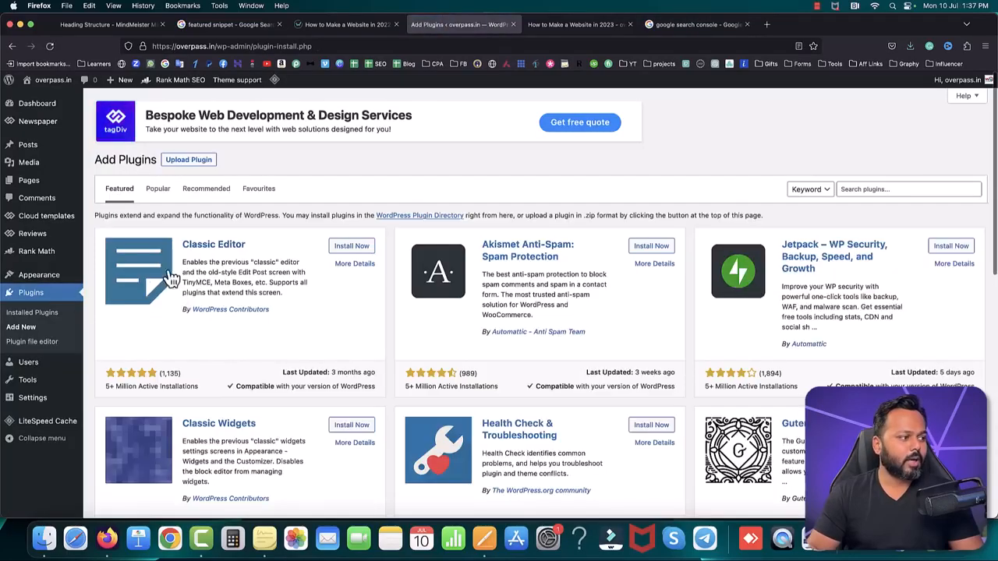
left_click(861, 190)
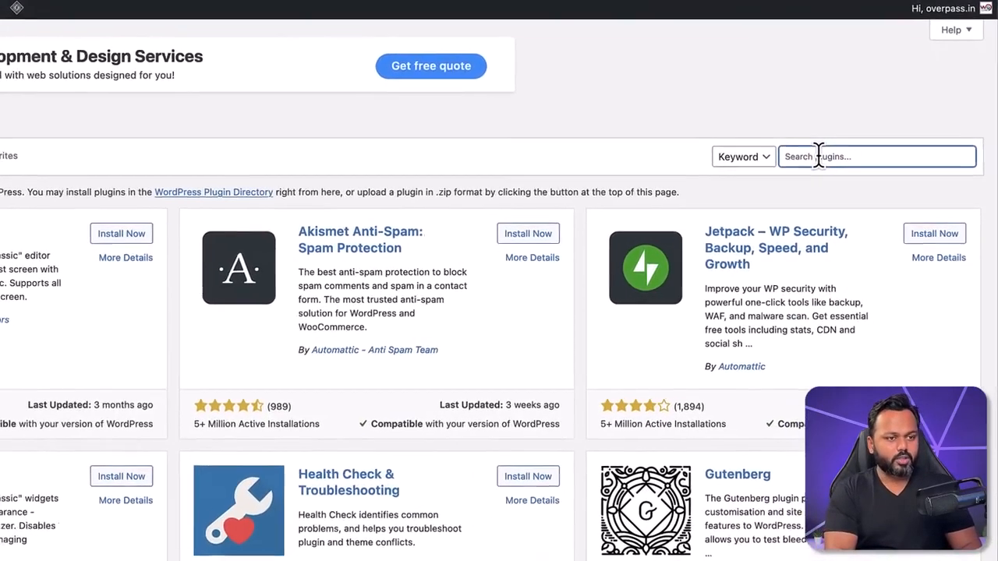
type("si")
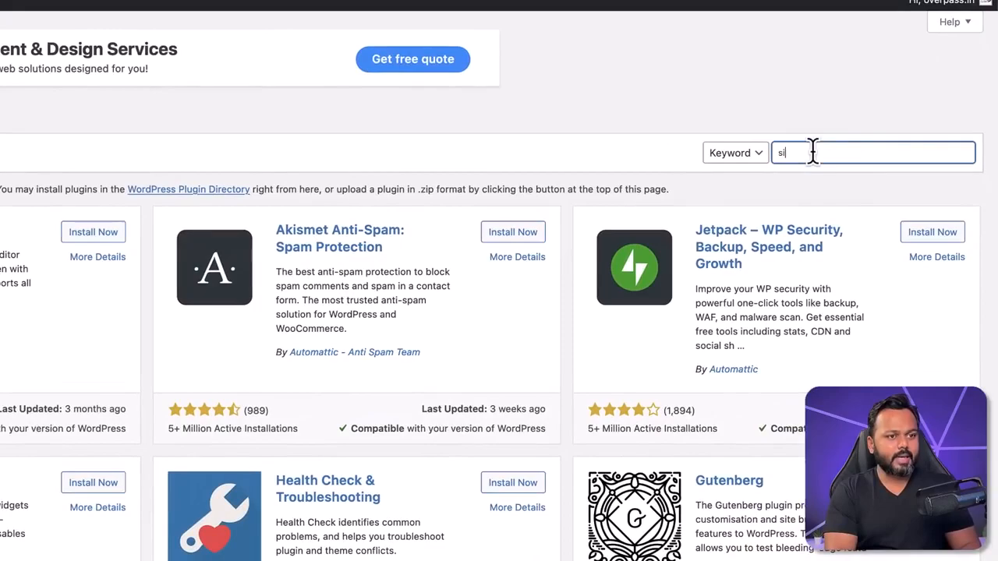
type("te kit")
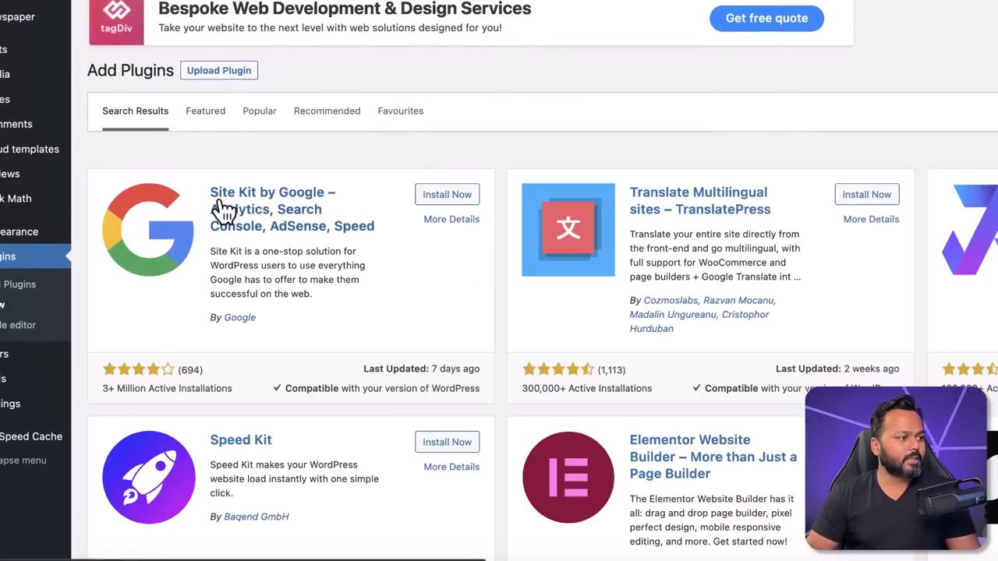
left_click(462, 197)
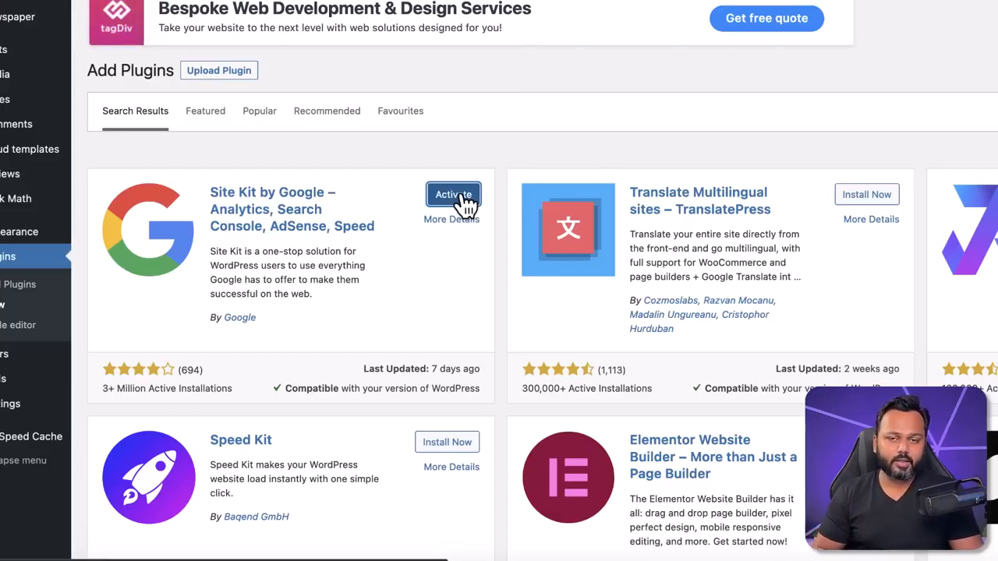
left_click(460, 195)
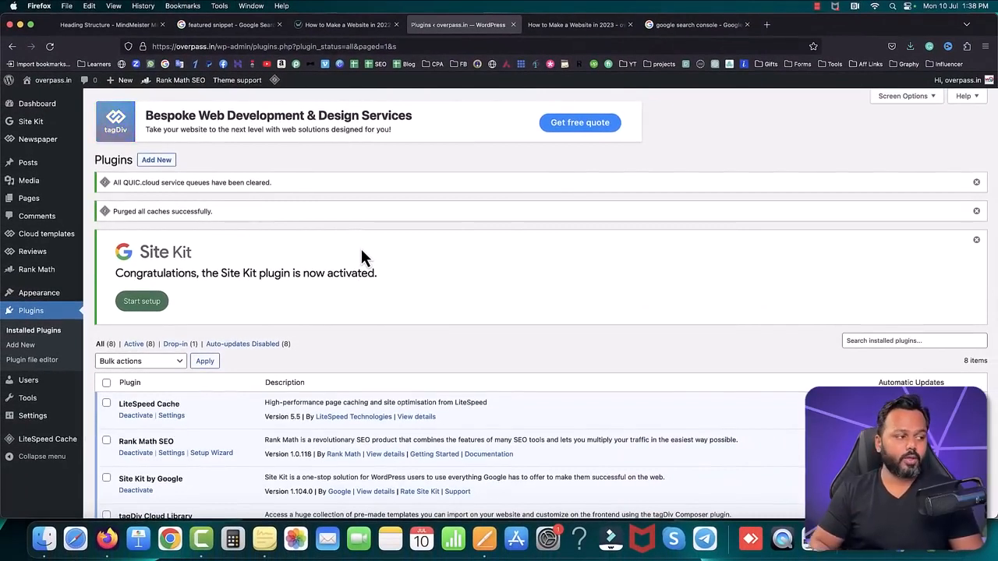
Step: Start the Site Kit setup with Google sign-in, grant all requested access, and continue to the site ownership verification
left_click(144, 303)
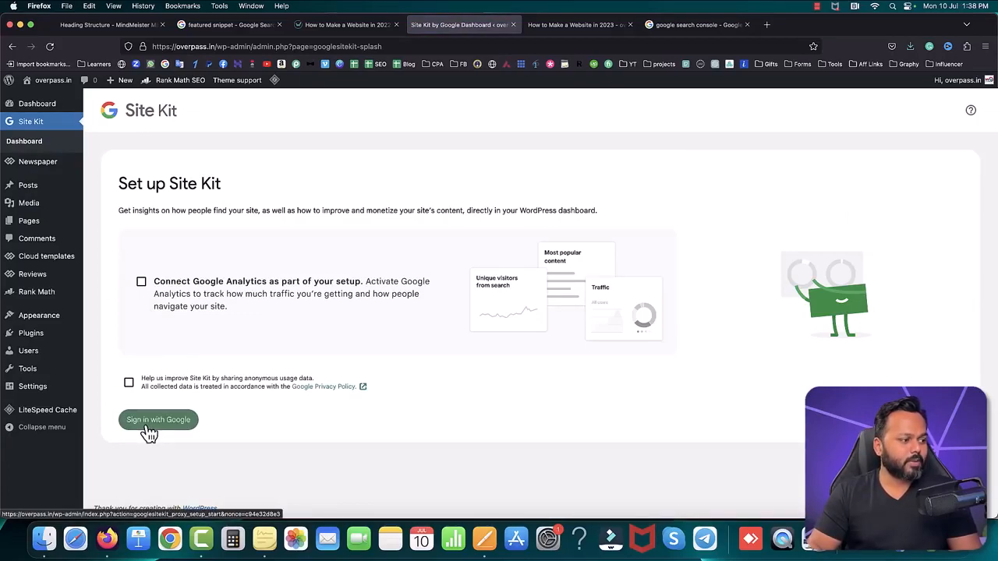
left_click(157, 428)
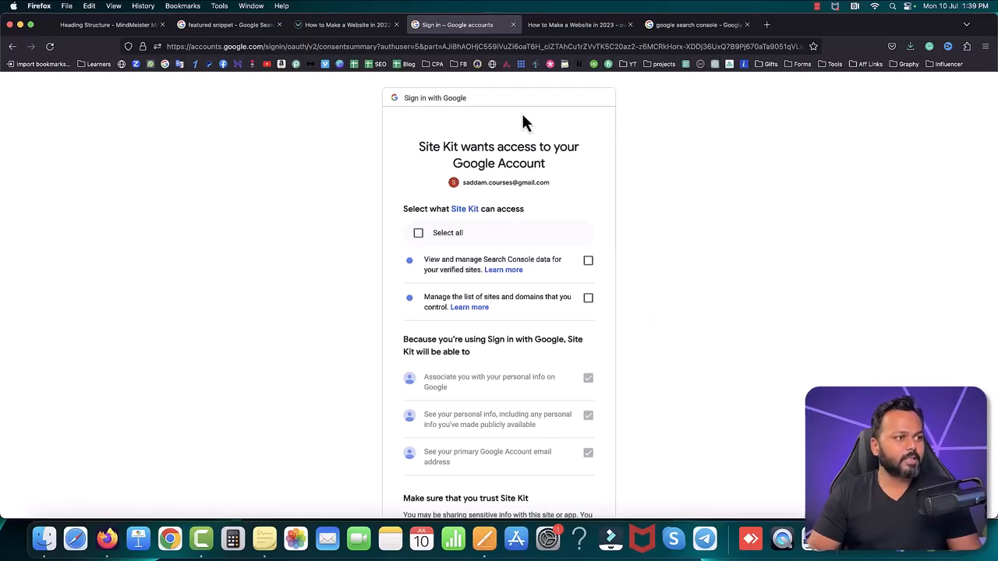
left_click(418, 233)
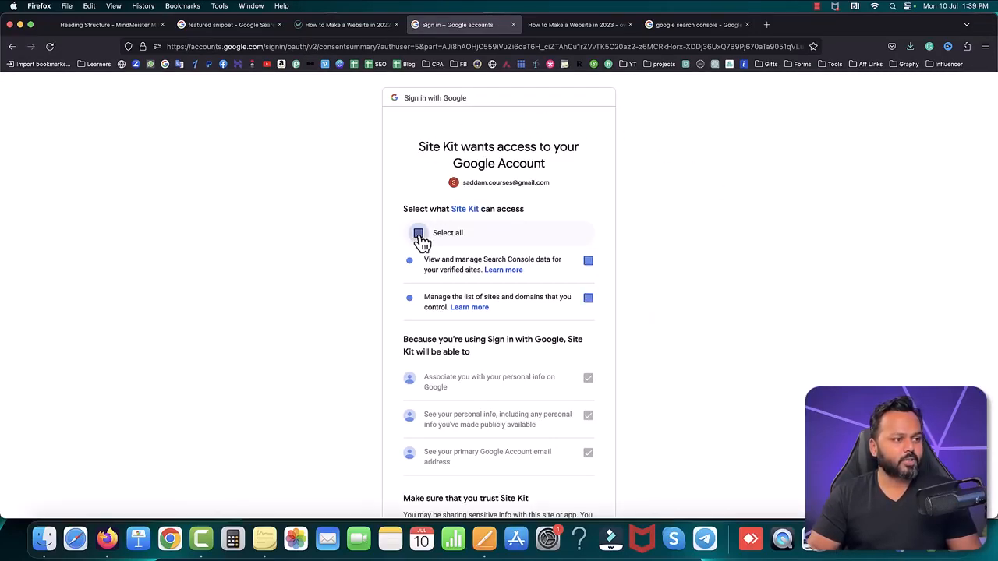
scroll(613, 284, "down", 2)
scroll(615, 290, "down", 2)
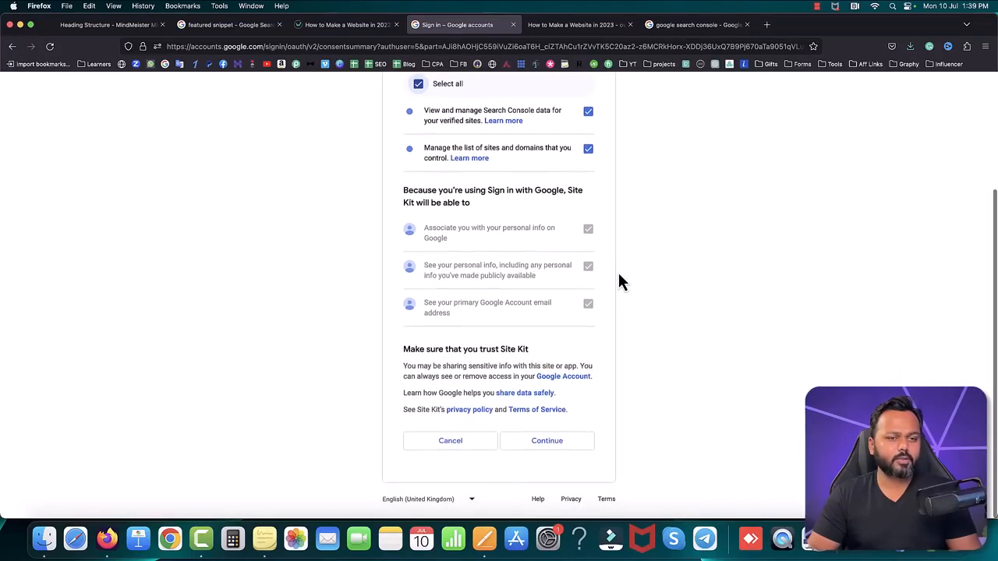
left_click(554, 443)
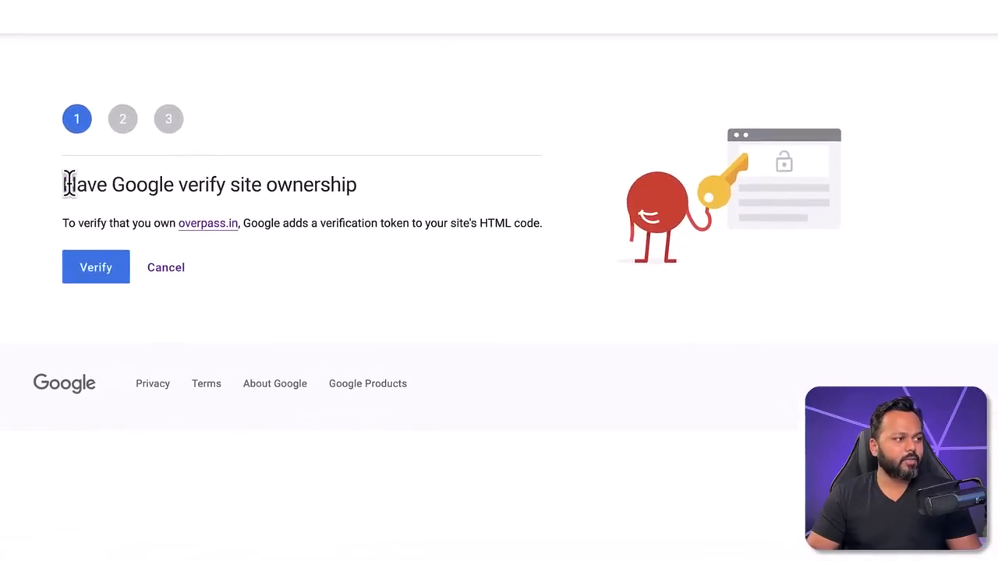
left_click_drag(69, 184, 355, 191)
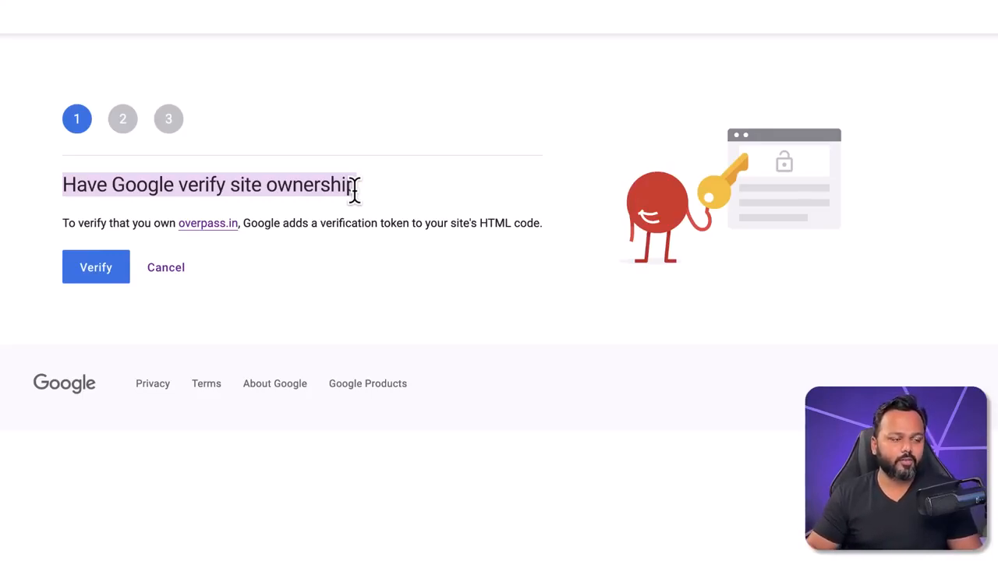
Step: Complete the Site Kit setup by verifying site ownership, allowing dashboard metrics, and setting up Search Console, and continue to the dashboard
left_click(272, 275)
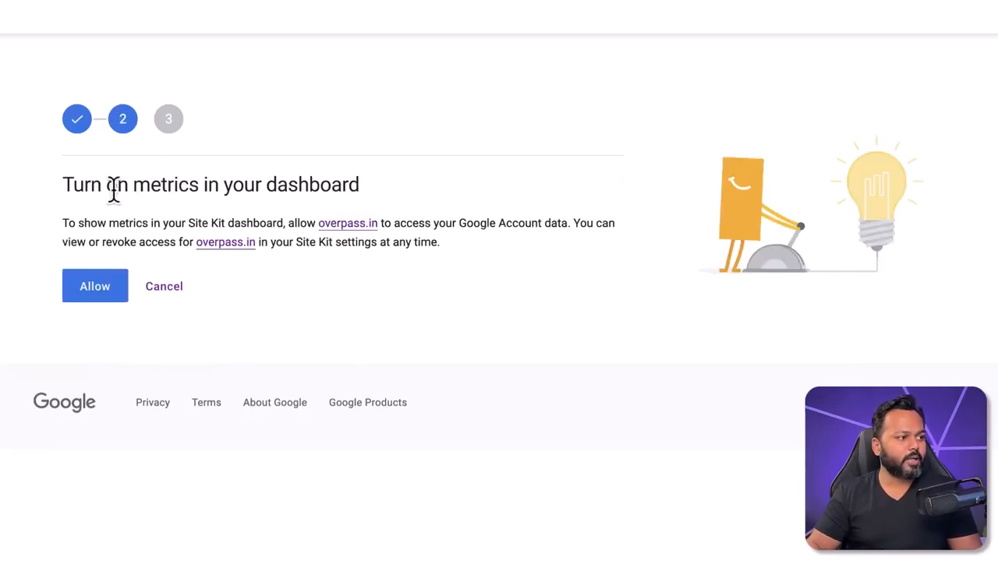
left_click_drag(67, 185, 353, 191)
left_click(99, 294)
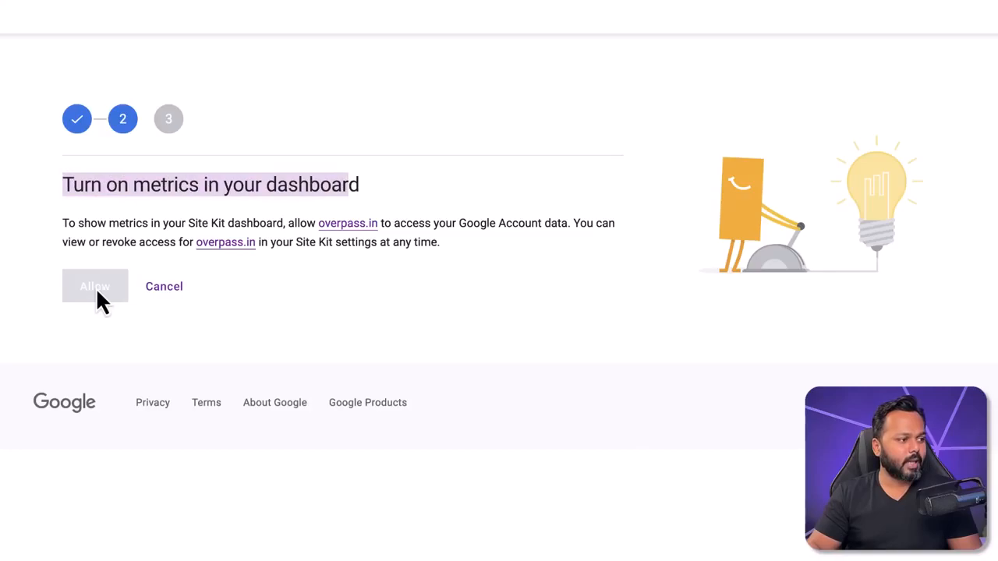
left_click_drag(62, 185, 265, 199)
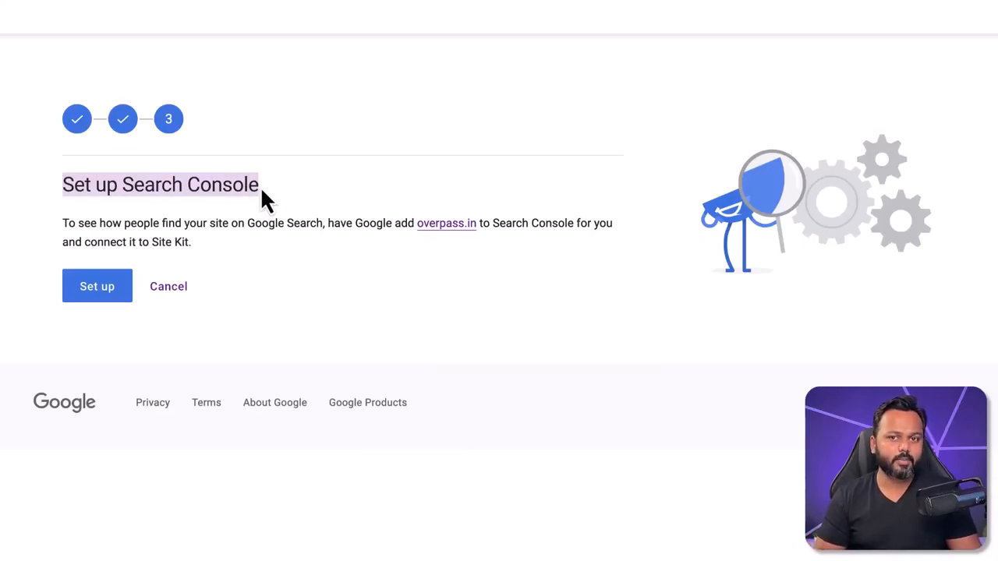
left_click(105, 323)
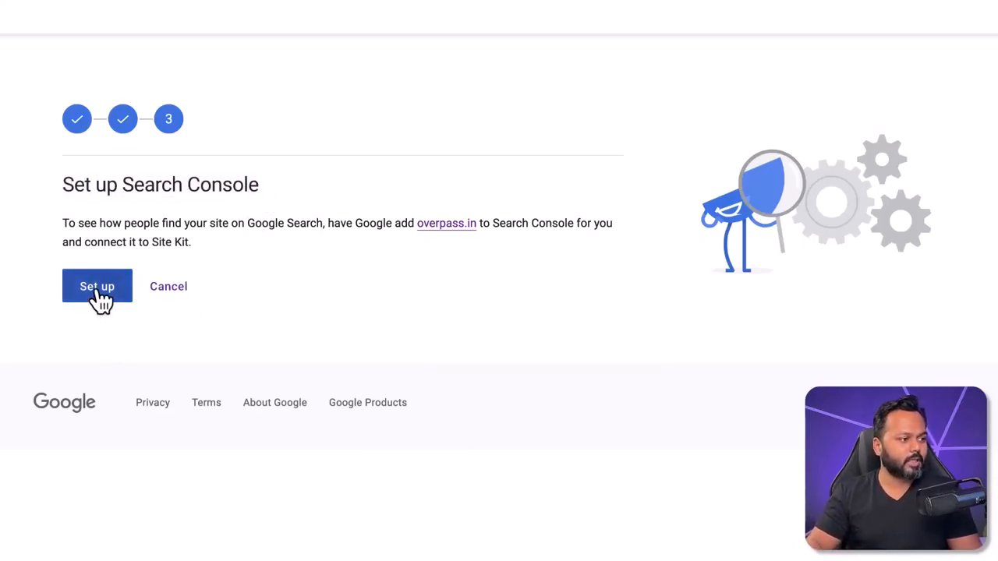
left_click(97, 290)
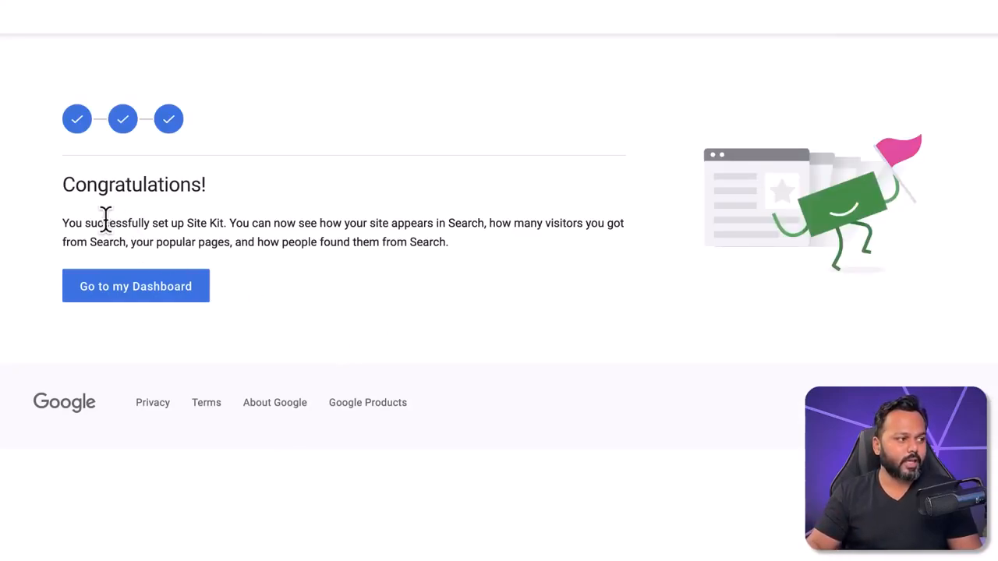
left_click_drag(60, 185, 200, 188)
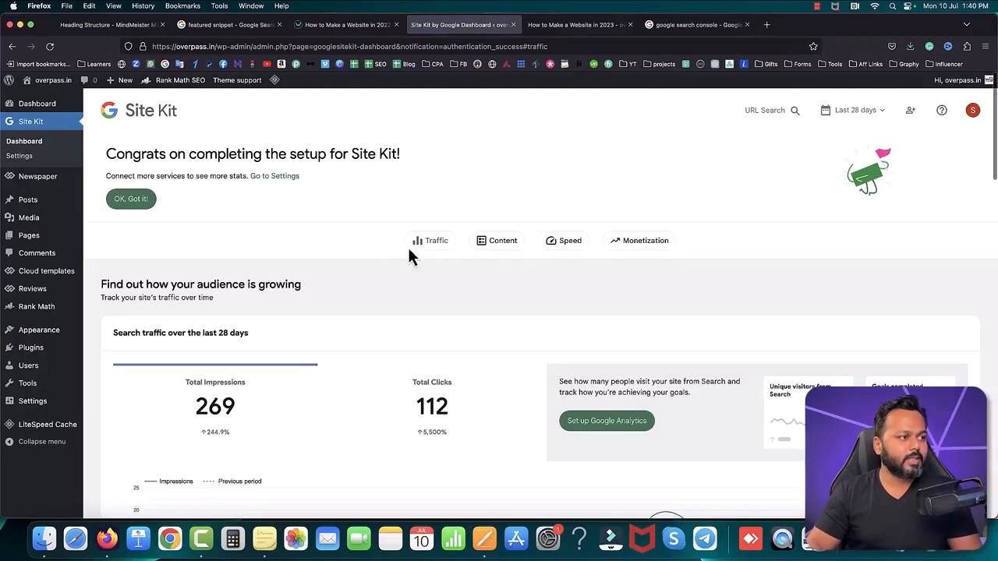
Step: Switch the Site Kit search traffic chart to total clicks and dismiss the setup completion notice
scroll(456, 289, "down", 2)
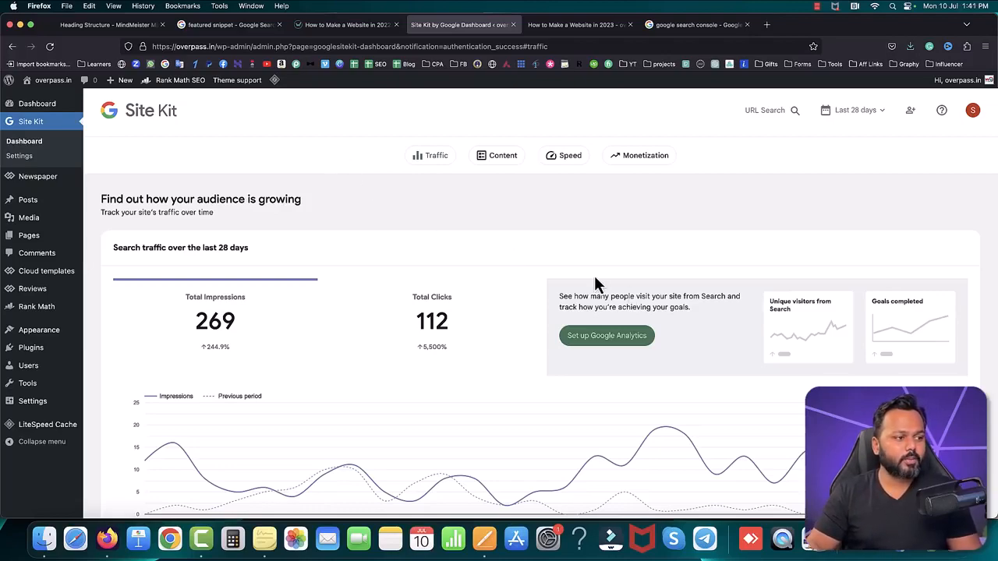
left_click(445, 336)
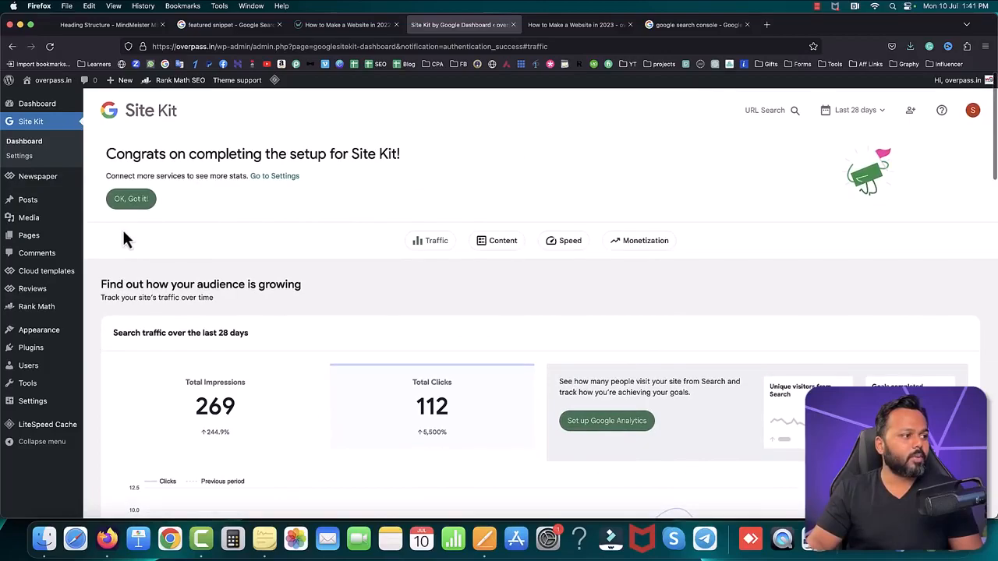
left_click(134, 199)
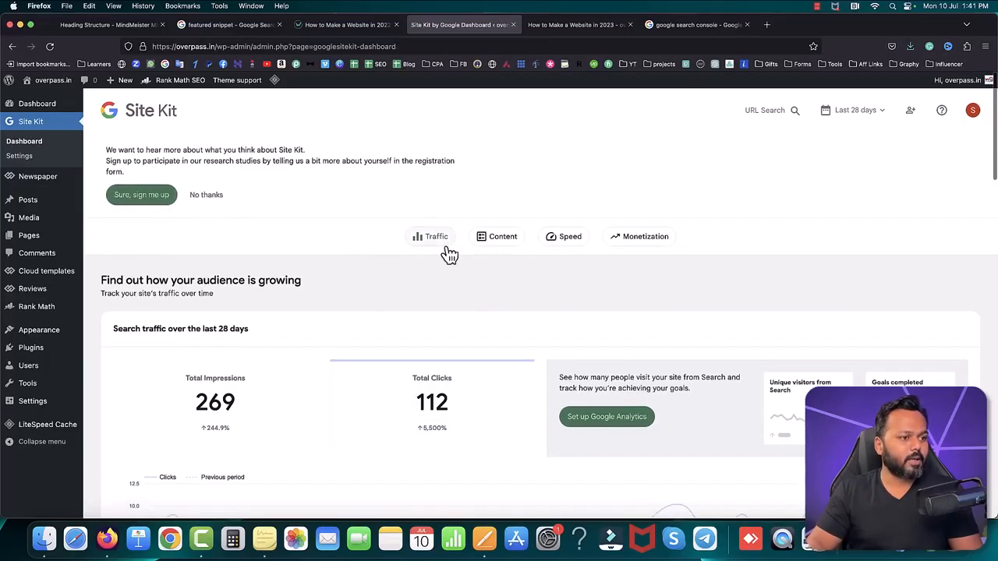
Step: Review the dashboard's top search queries and visitor experience sections, and open the Search Console performance report from its source link
scroll(537, 280, "down", 2)
scroll(547, 287, "down", 15)
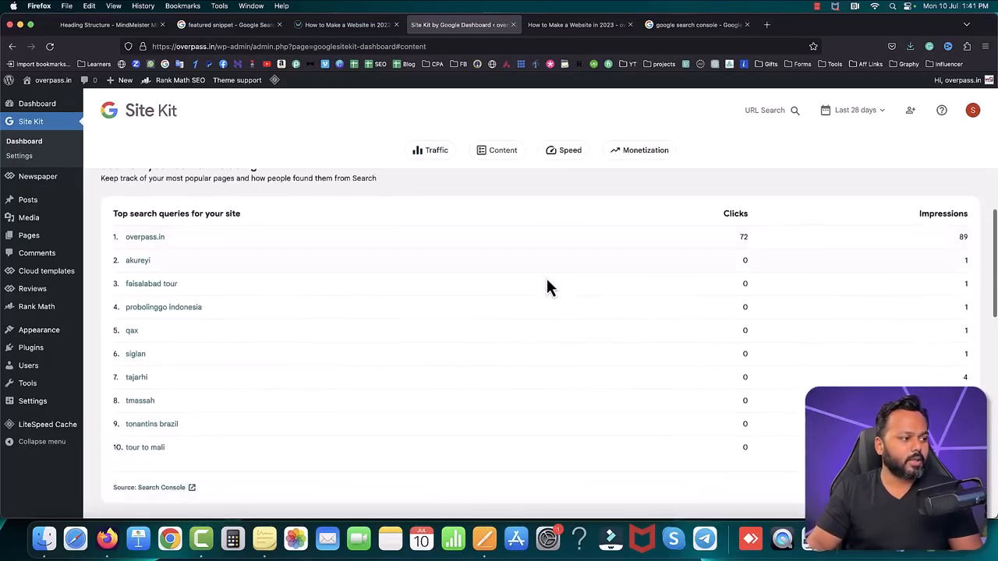
scroll(494, 351, "down", 5)
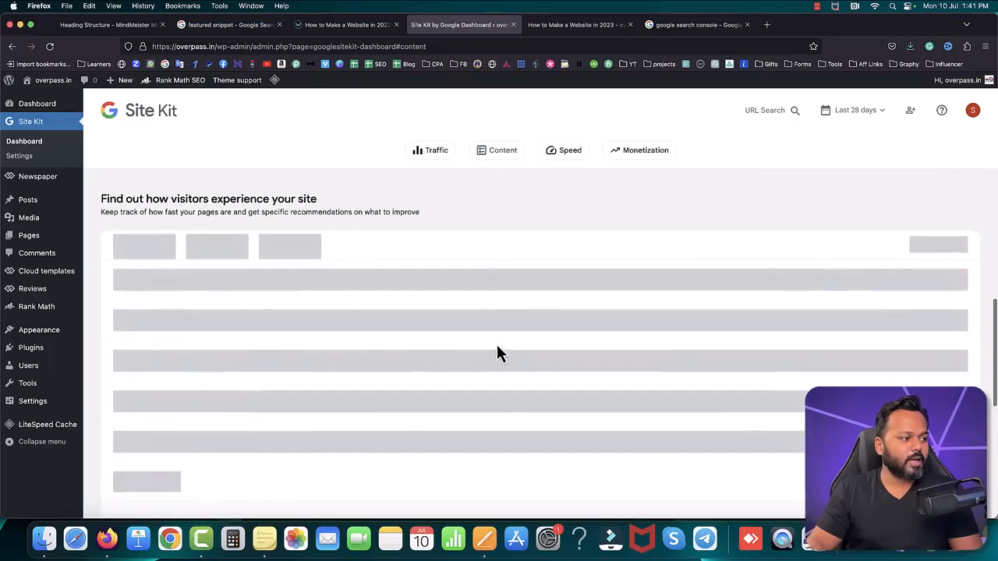
scroll(406, 279, "up", 2)
left_click_drag(112, 201, 137, 201)
left_click(294, 219)
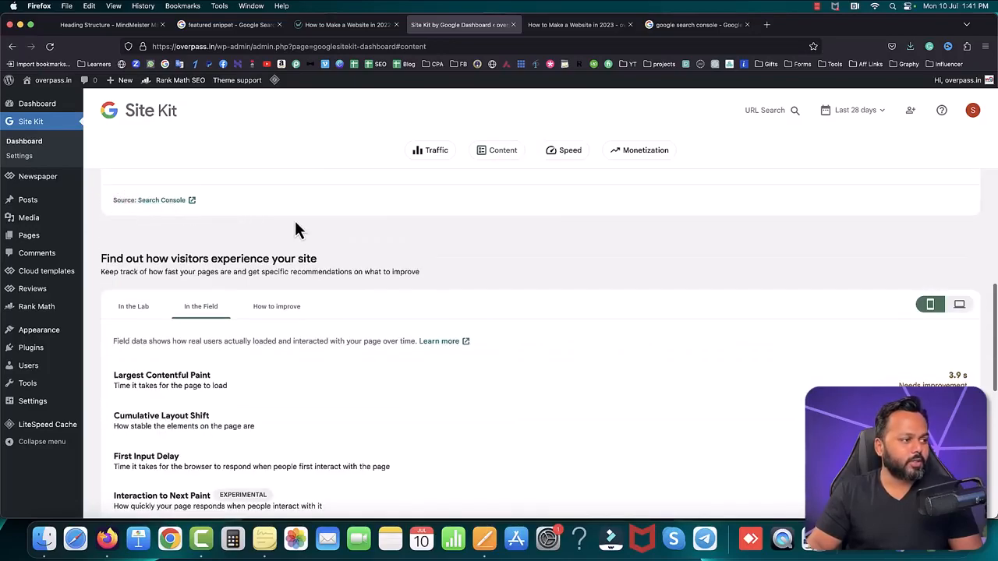
left_click(158, 209)
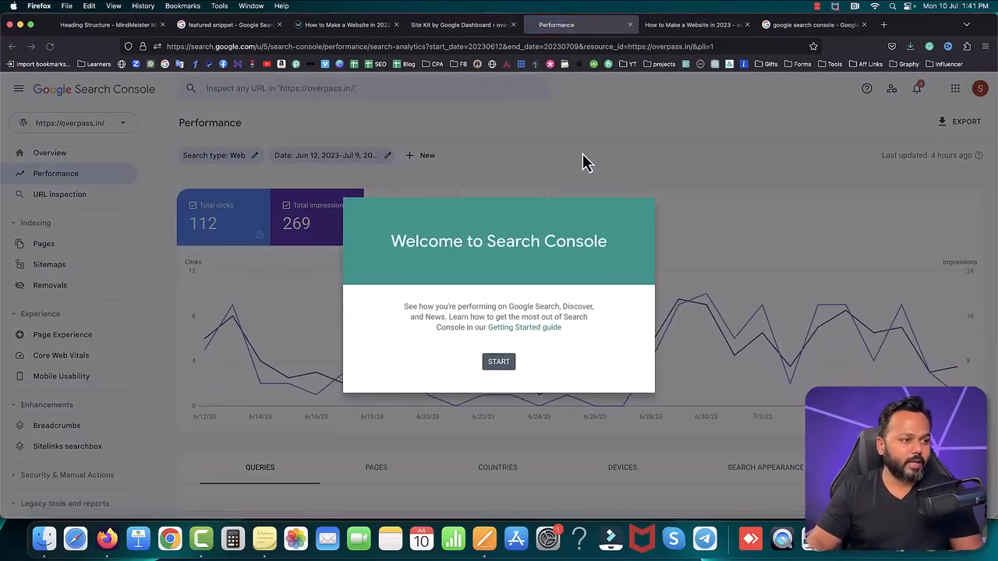
left_click(499, 363)
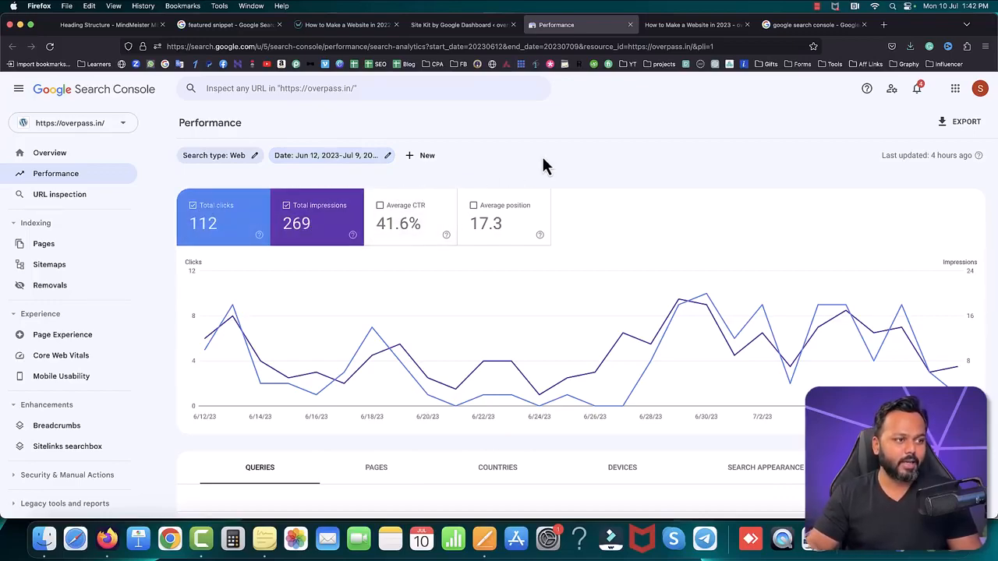
Step: Open the Site Kit settings at the additional services that can be connected, checking the Search Console performance report once more
left_click(468, 26)
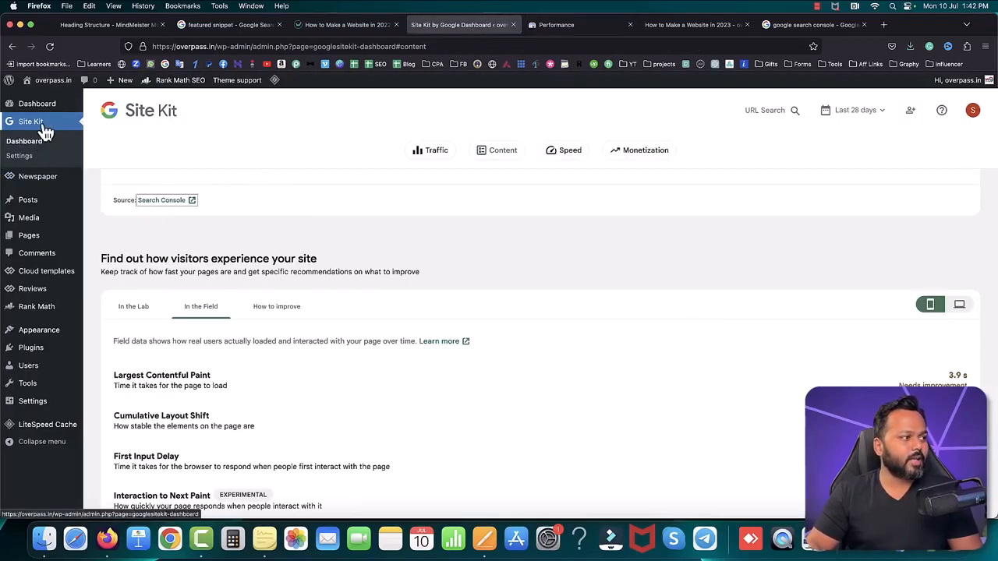
left_click(19, 159)
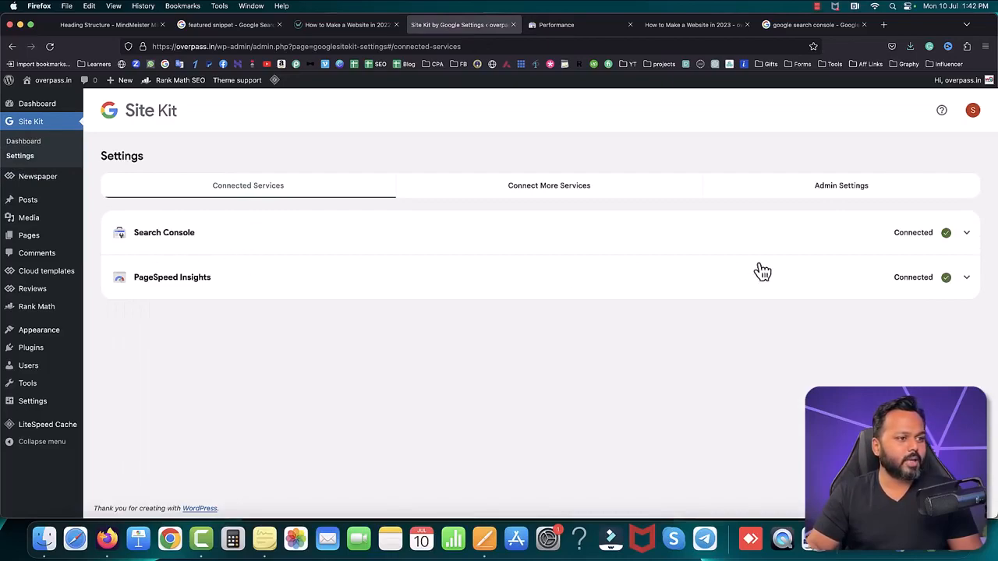
left_click(533, 195)
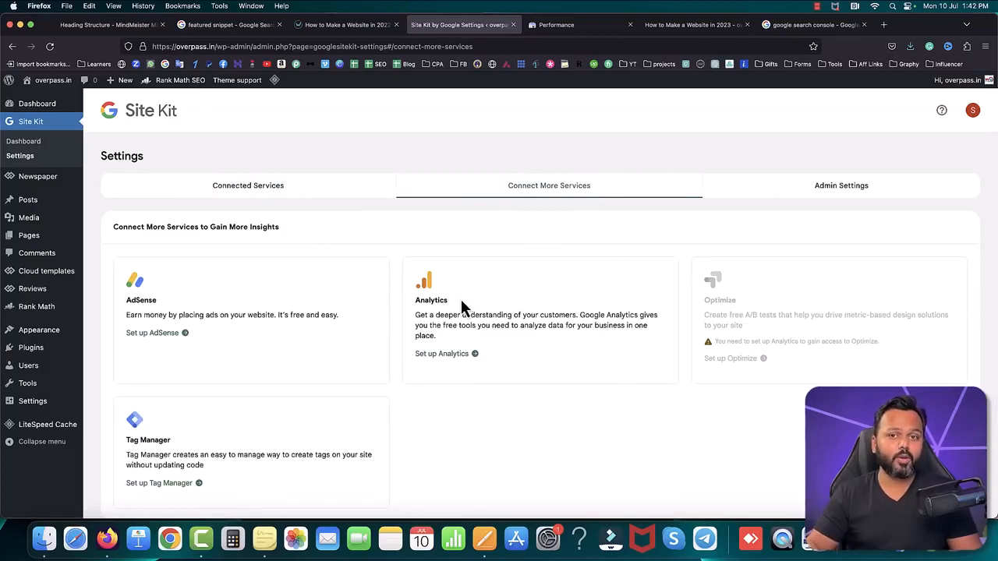
left_click(575, 25)
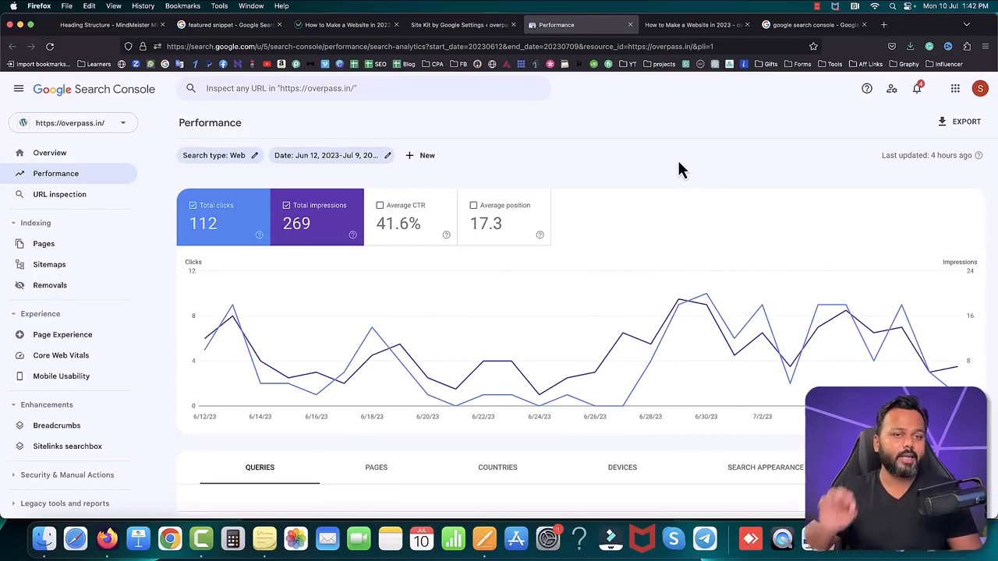
left_click(476, 28)
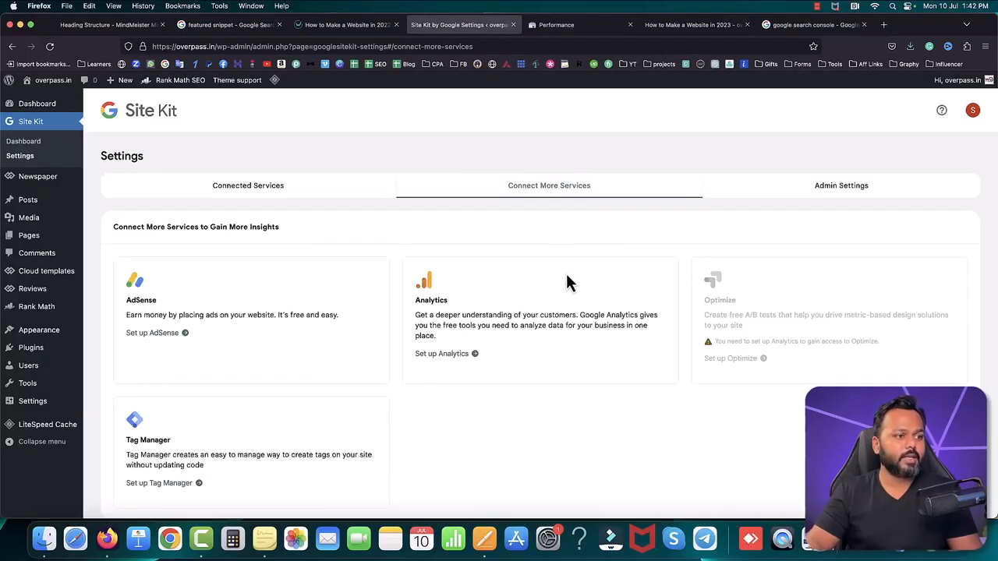
Step: Start the Analytics setup in Site Kit, choose the Google account, and grant all requested access
left_click(443, 355)
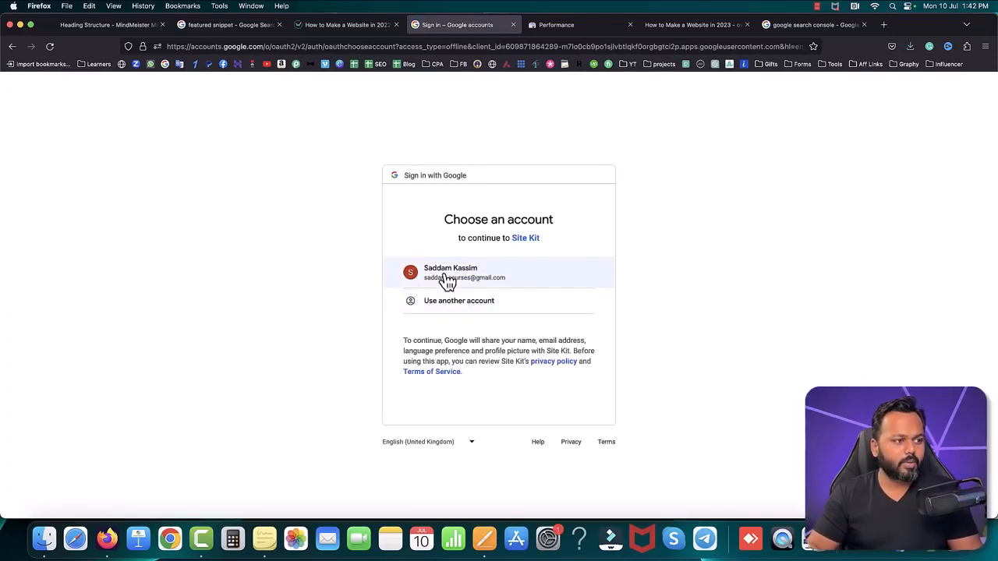
left_click(445, 276)
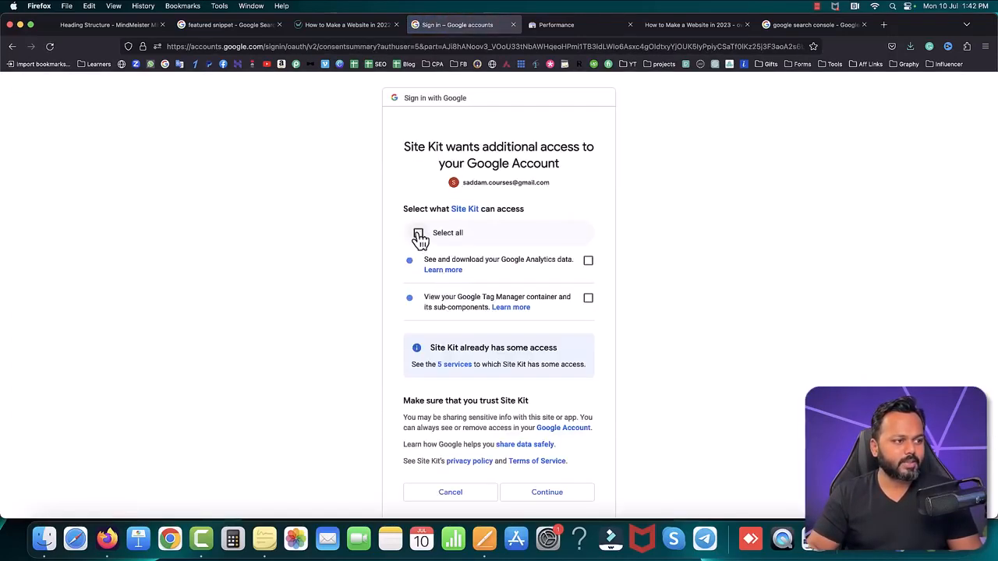
left_click(418, 234)
left_click(547, 492)
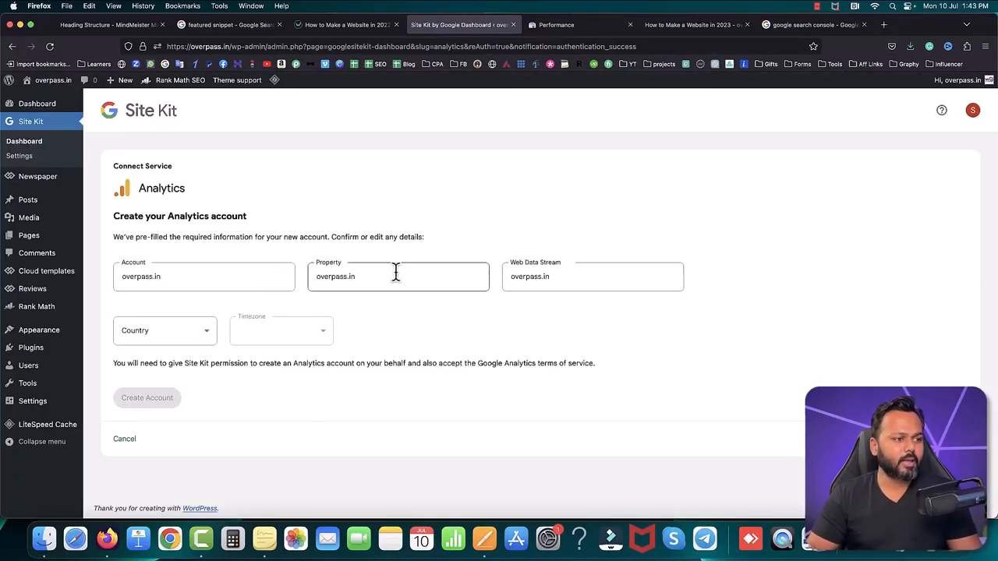
Step: Set the country to India for the new Analytics account and submit the account creation with the pre-filled overpass.in details
left_click(158, 341)
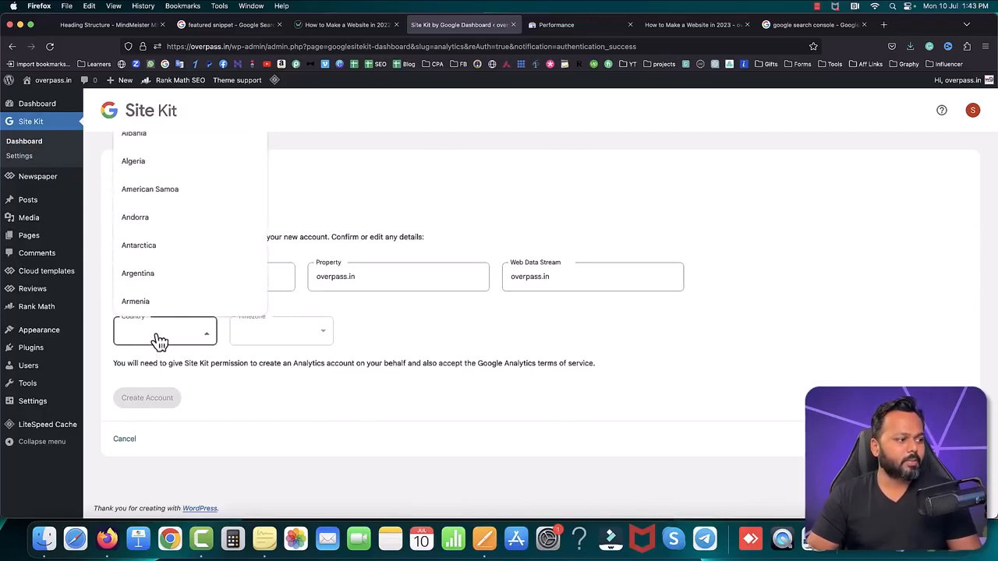
scroll(178, 292, "down", 8)
scroll(182, 292, "down", 20)
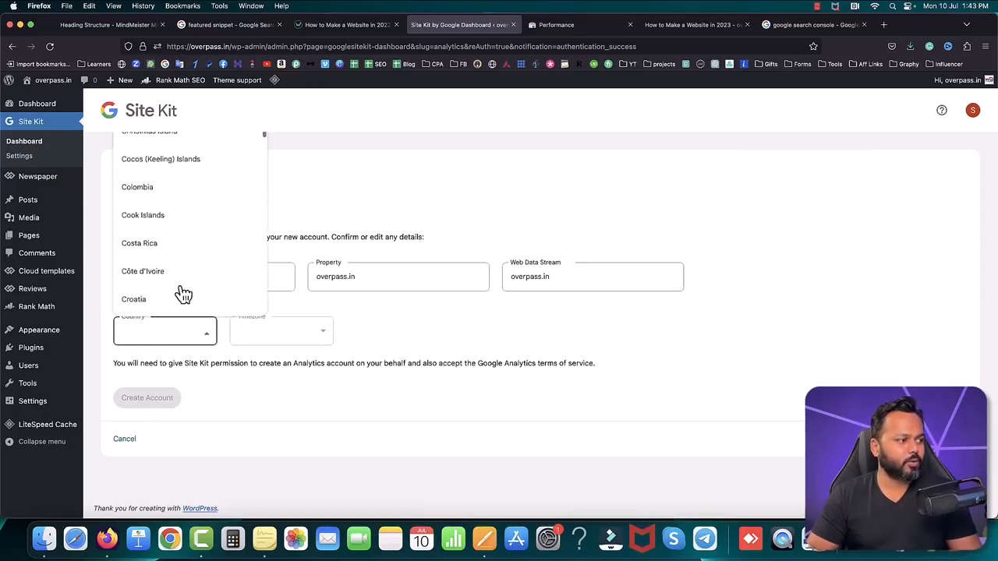
scroll(178, 292, "down", 1)
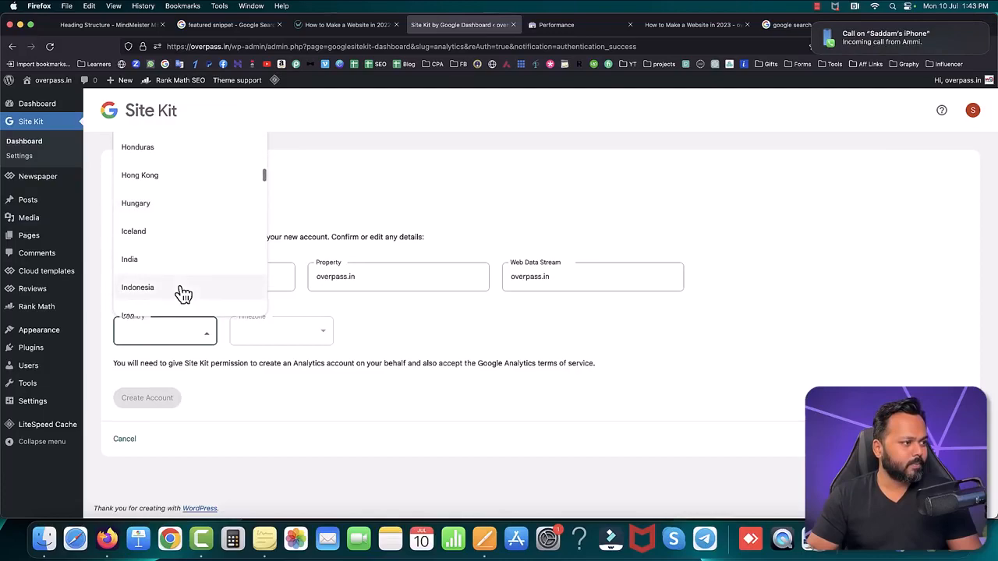
left_click(139, 263)
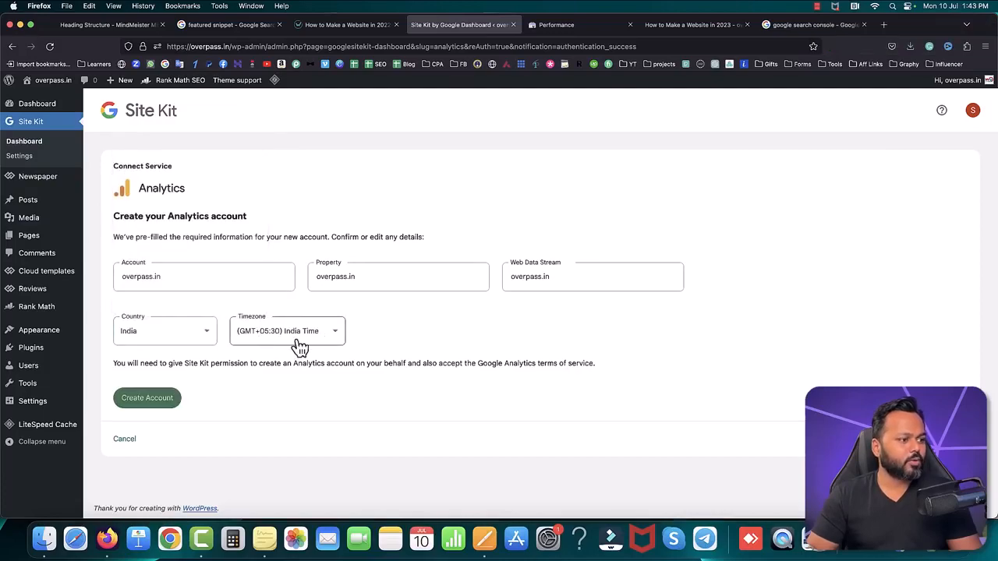
left_click(144, 401)
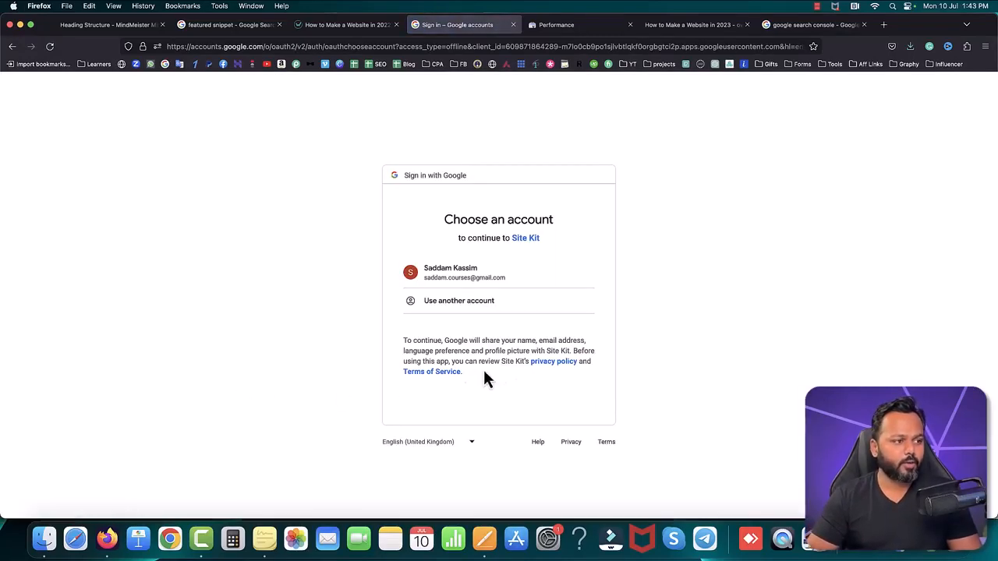
Step: Choose the Google account again and grant Site Kit all additional access for creating and editing Analytics accounts
left_click(452, 275)
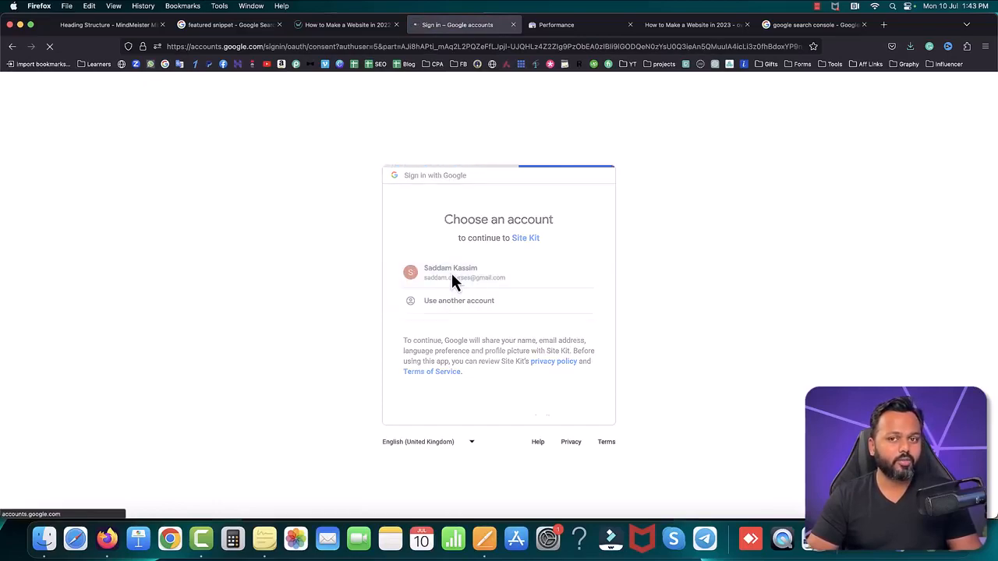
left_click(419, 234)
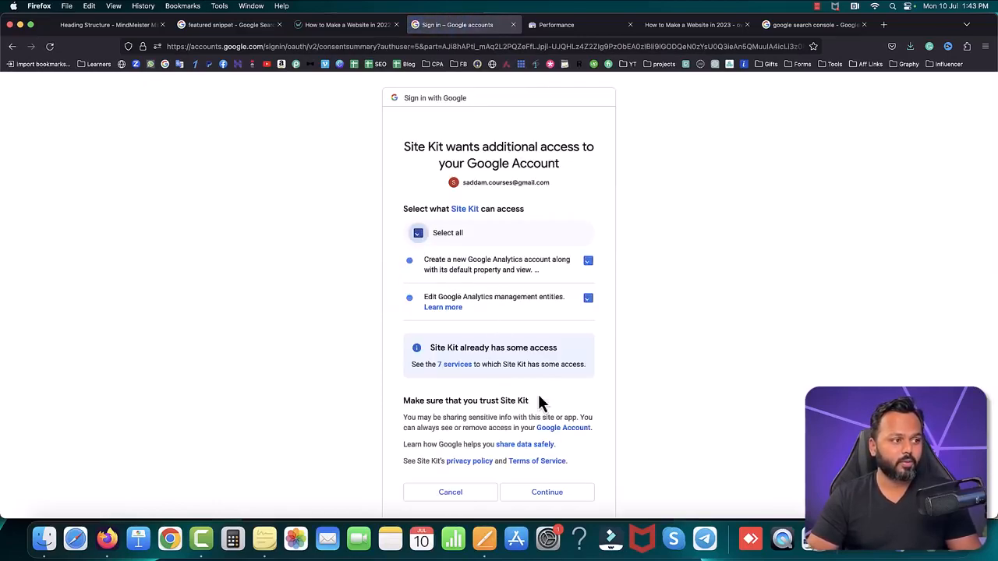
left_click(558, 492)
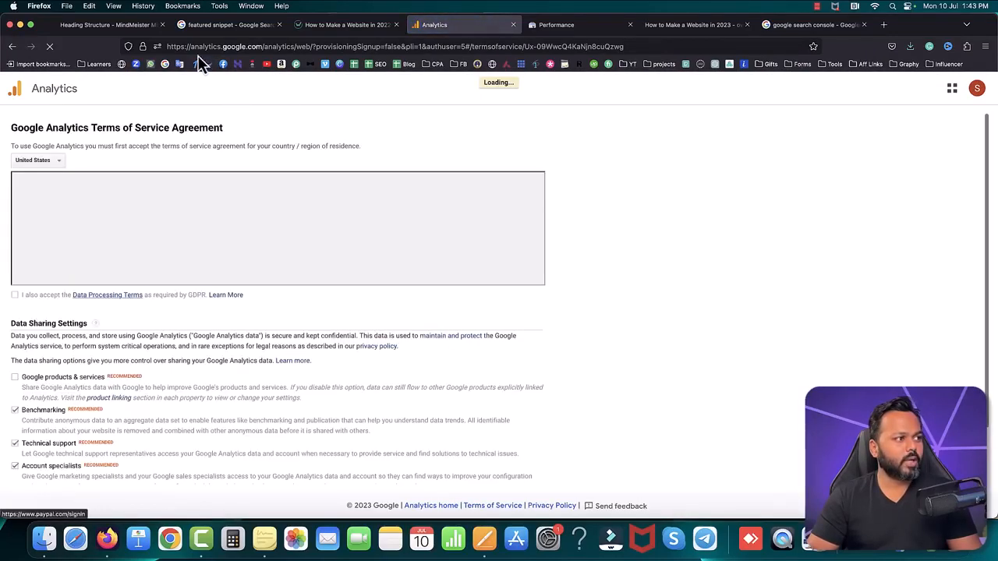
Step: Accept the Google Analytics terms of service, and return to the Site Kit dashboard, dismissing the data-gathering notice and the research study invitation
scroll(325, 335, "down", 2)
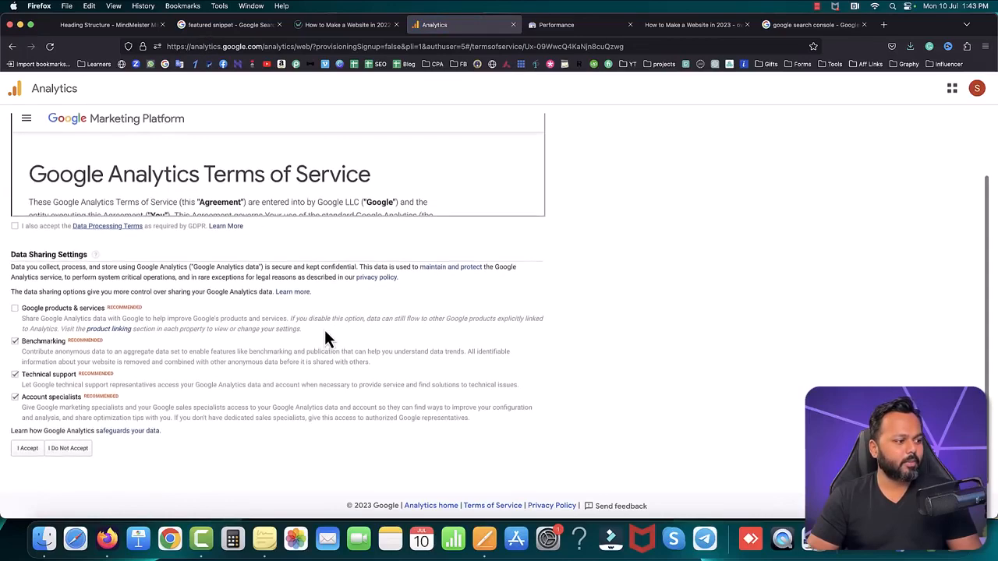
left_click(27, 457)
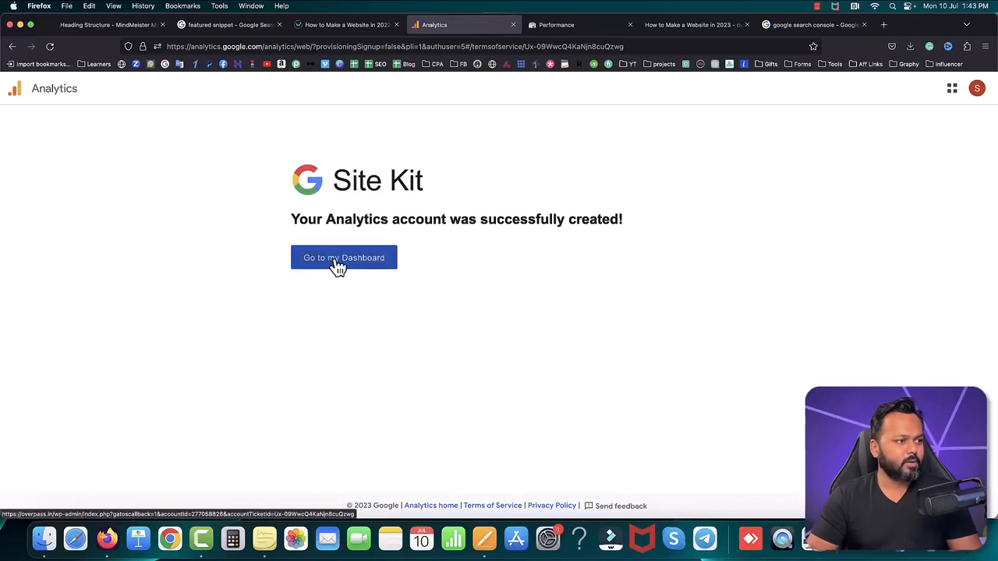
left_click(337, 265)
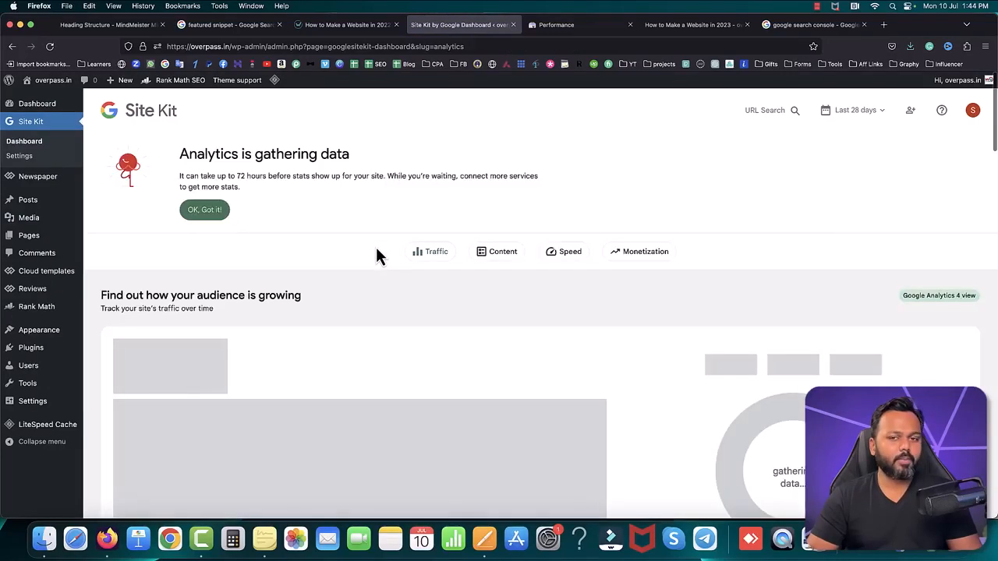
left_click(209, 213)
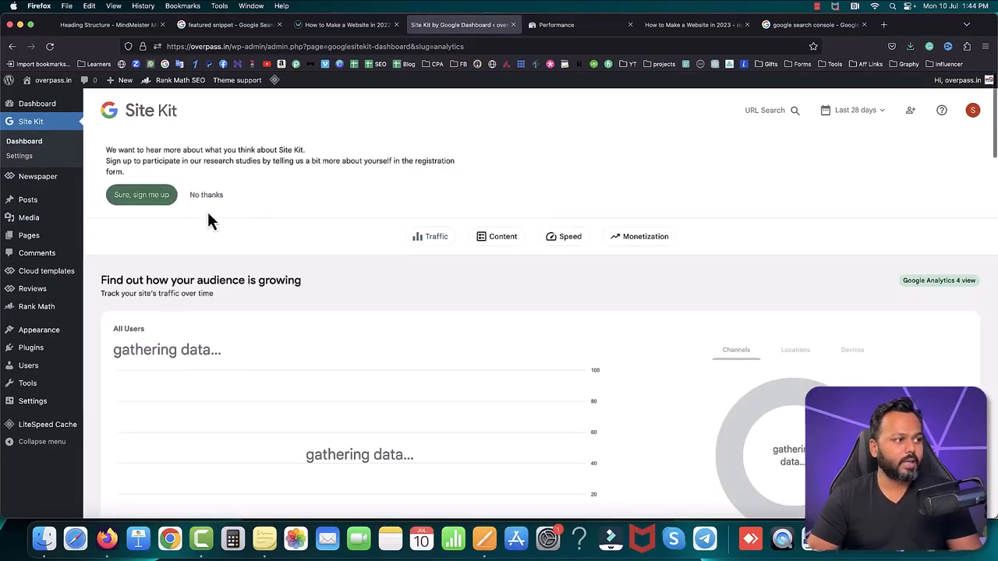
left_click(207, 196)
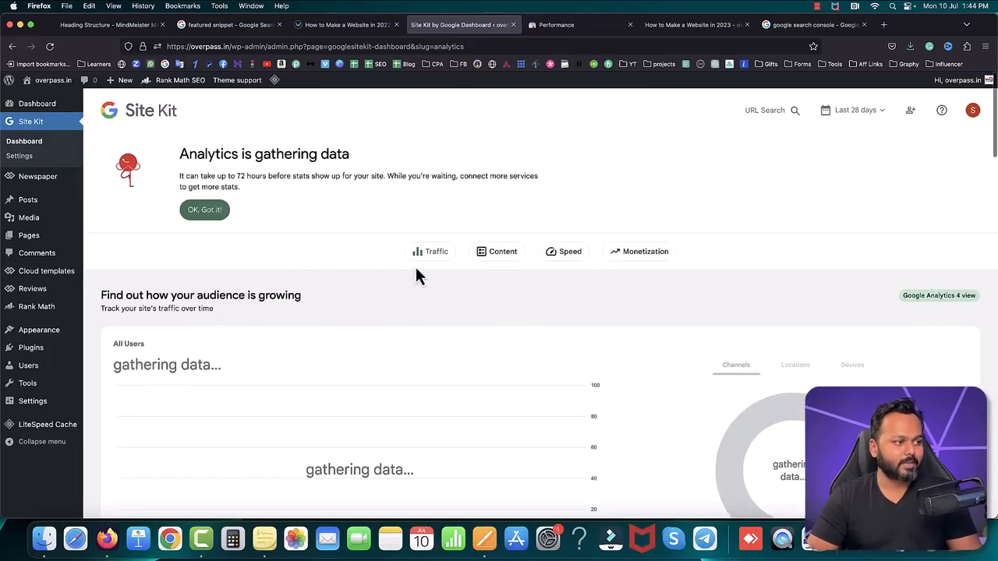
scroll(415, 274, "down", 3)
scroll(415, 274, "up", 3)
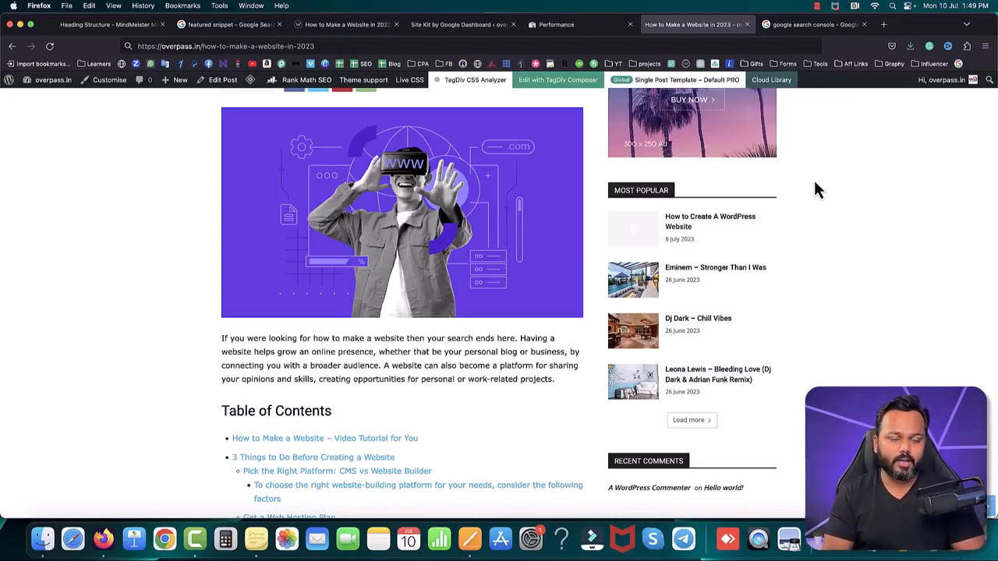
Step: Open medium.com in place of the Google Search Console search results
left_click(804, 25)
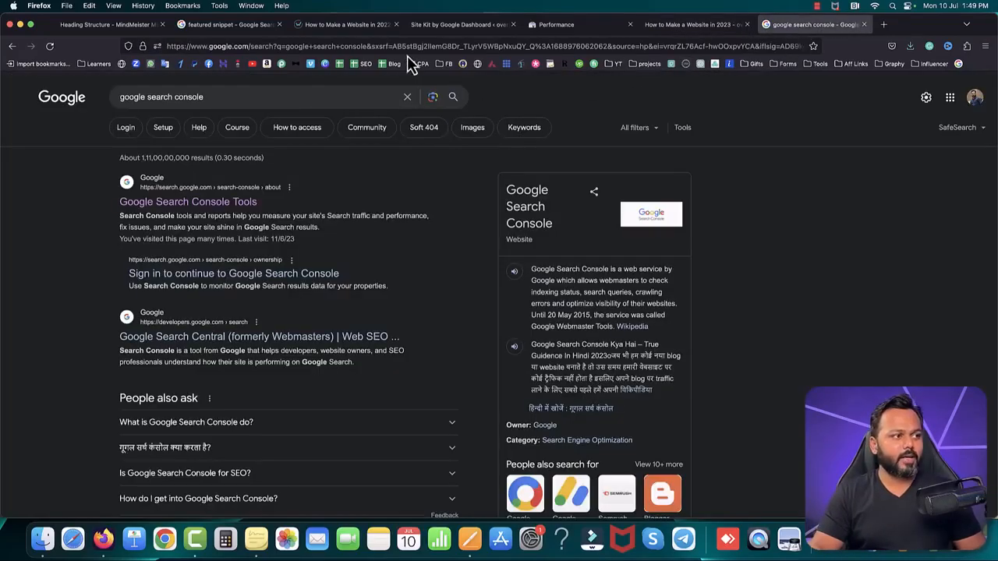
left_click(351, 46)
type("med")
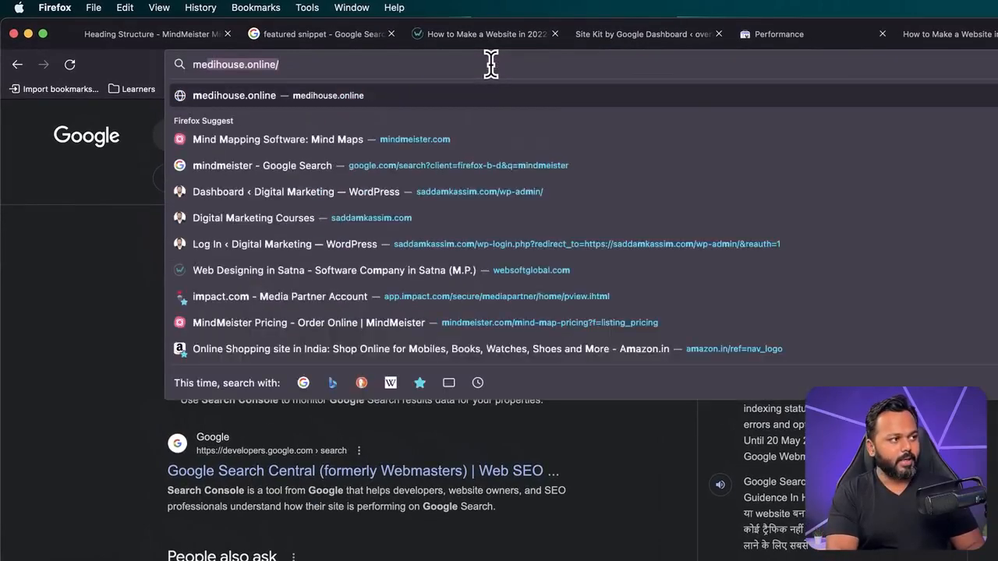
type("ium.com")
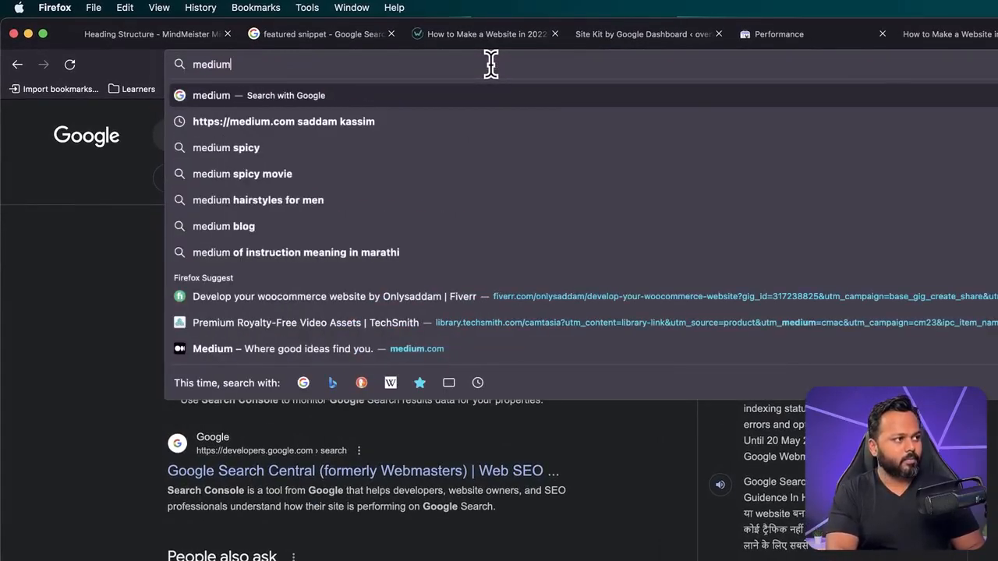
key("Return")
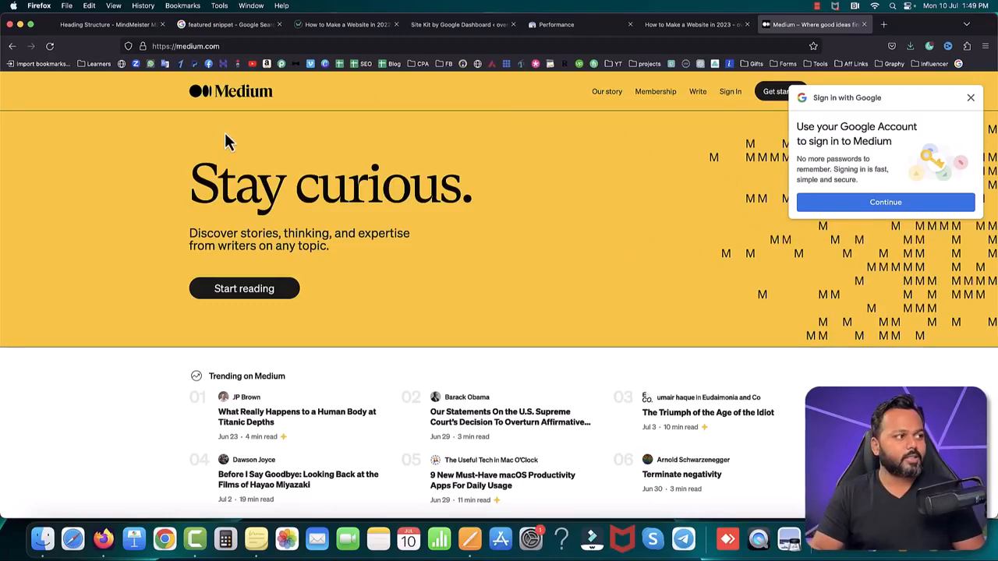
Step: Sign in to Medium with the first listed Google account and confirm sharing its details
left_click(889, 204)
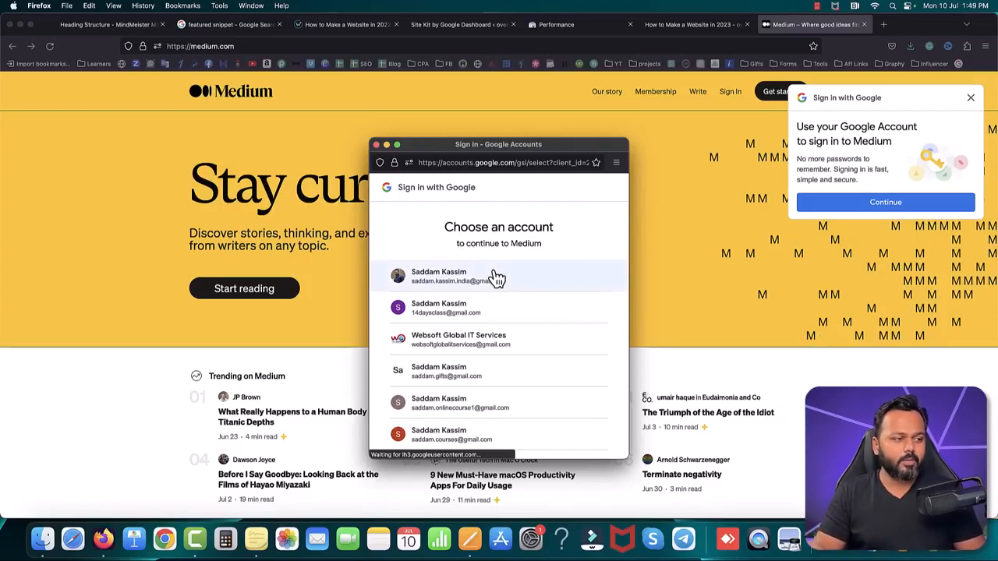
left_click(456, 279)
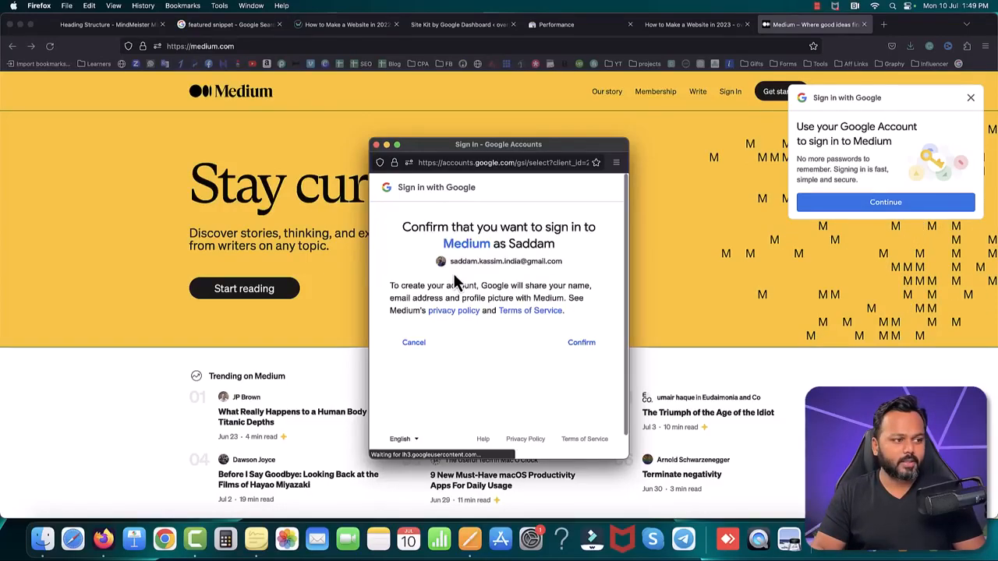
left_click(582, 344)
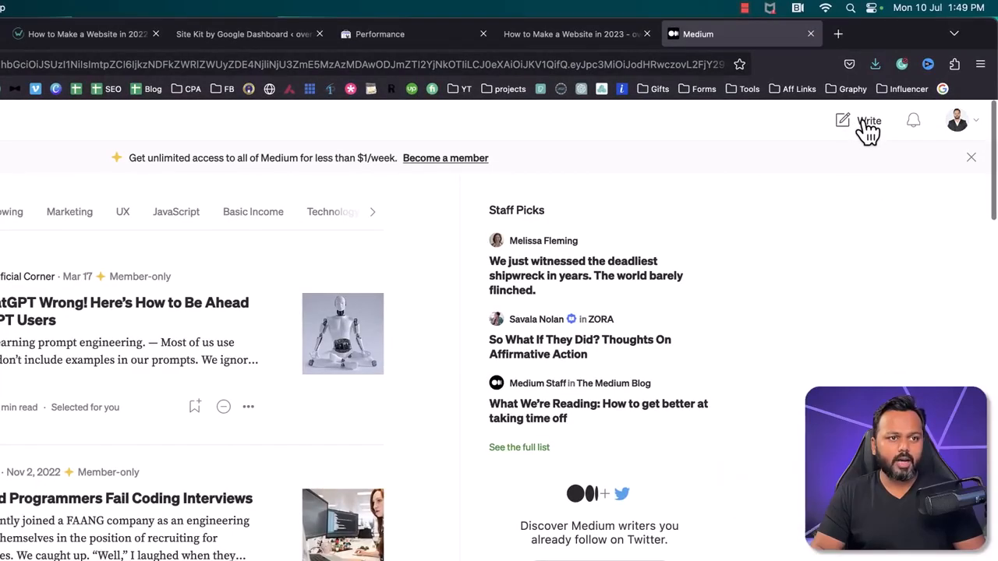
Step: Start writing a new Medium story and place the cursor in its title field
left_click(868, 127)
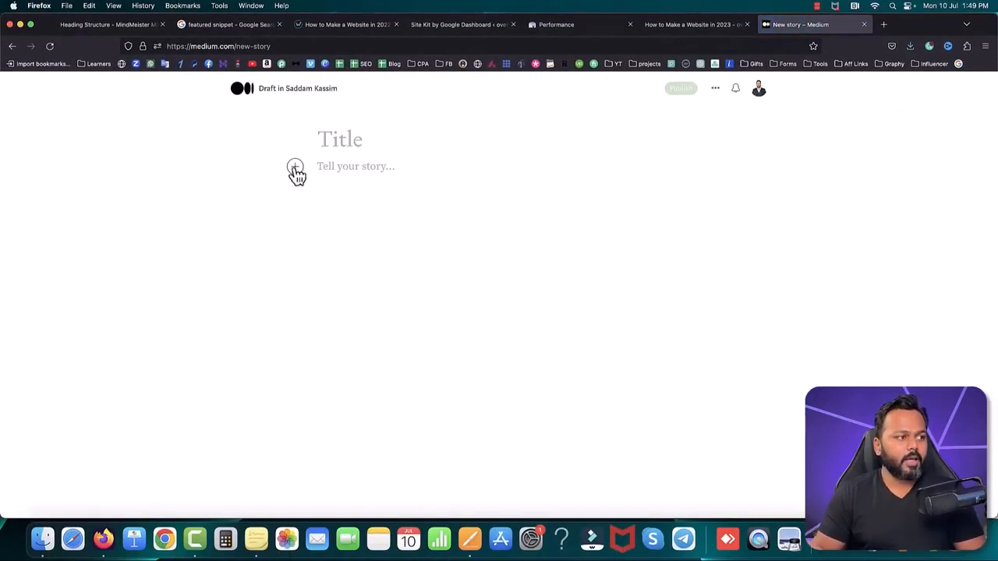
left_click(326, 141)
left_click(352, 168)
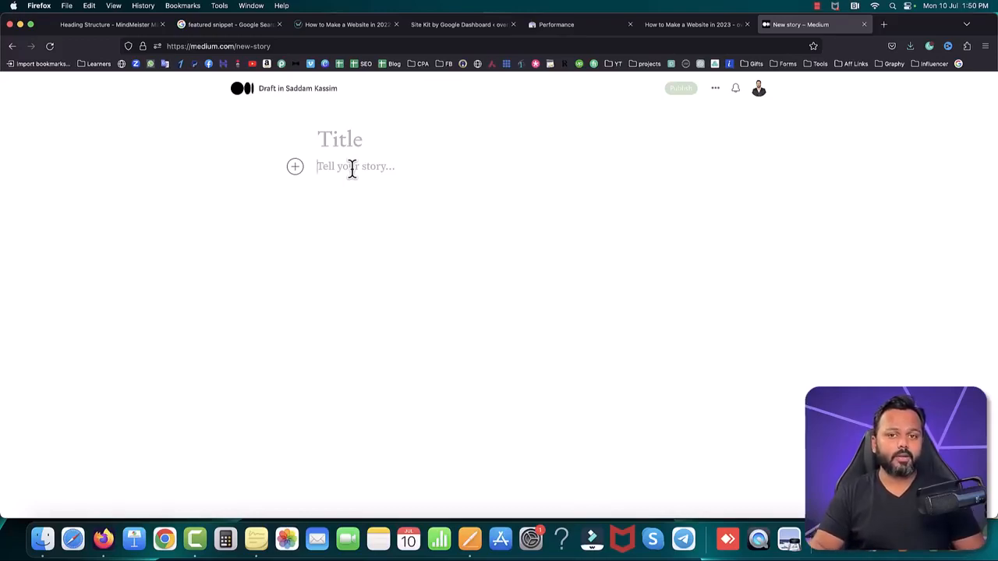
left_click(357, 143)
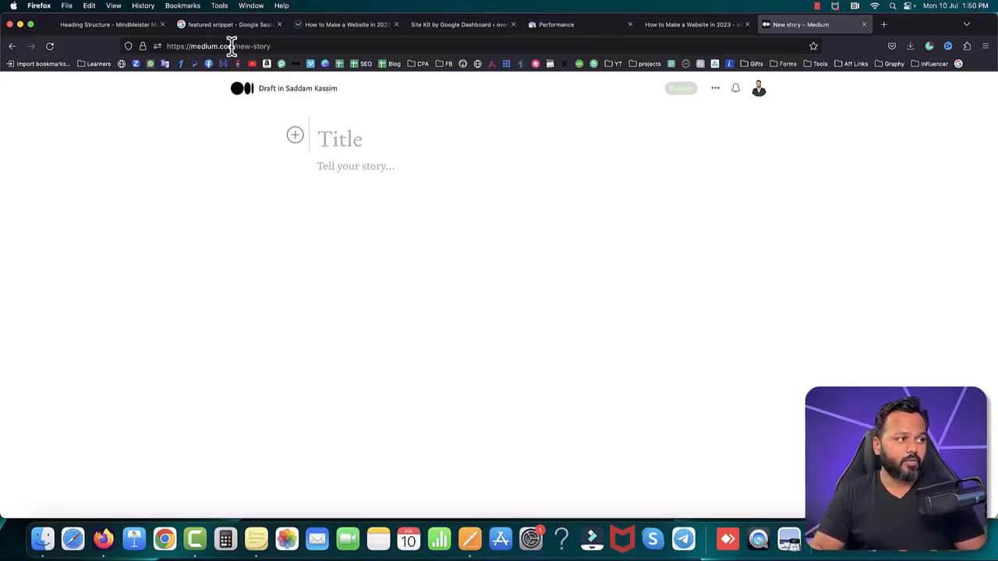
Step: Copy the medium.com domain from the story's address and search Google for "check domain authority" in a new tab
left_click_drag(232, 45, 192, 45)
key("super+c")
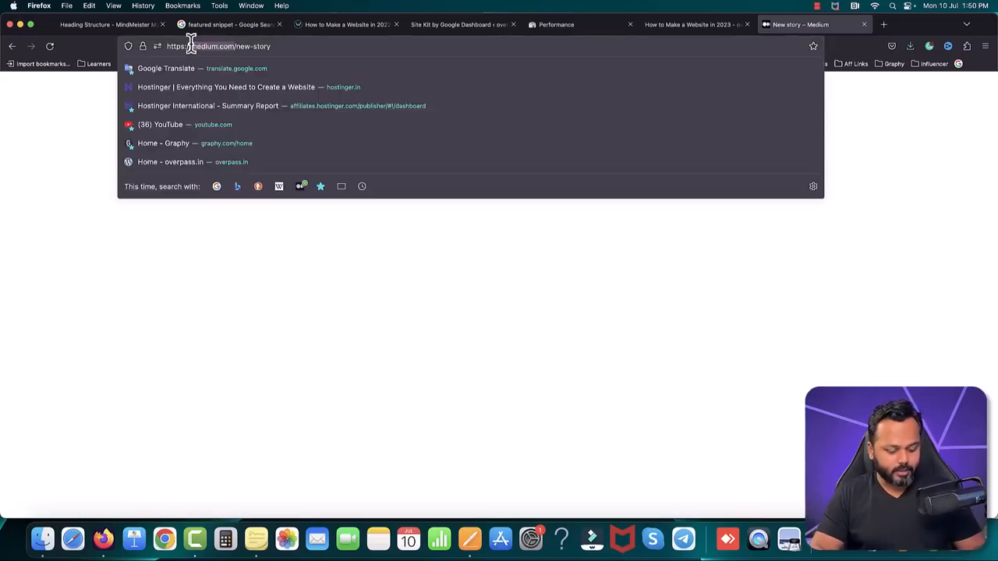
left_click(884, 25)
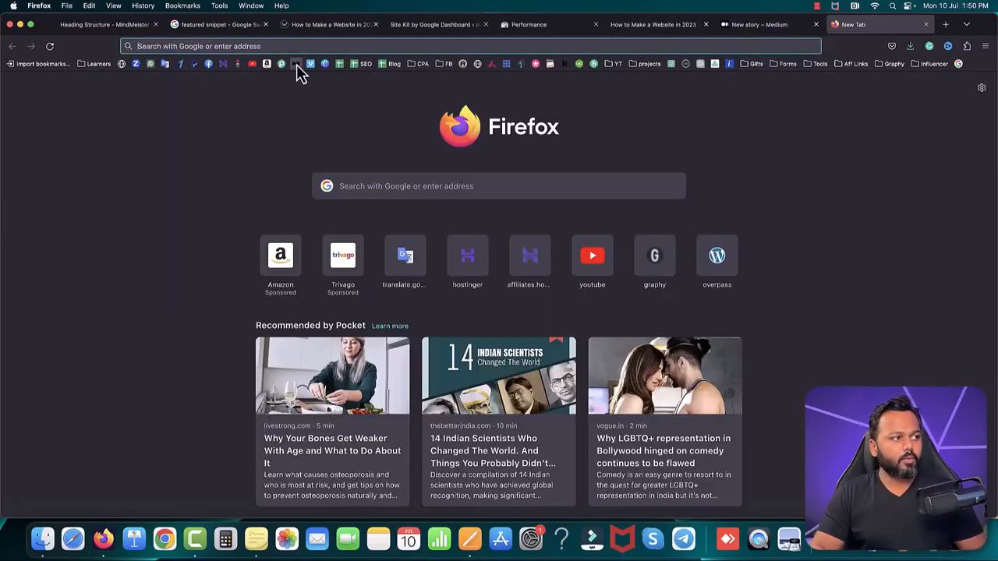
left_click(121, 68)
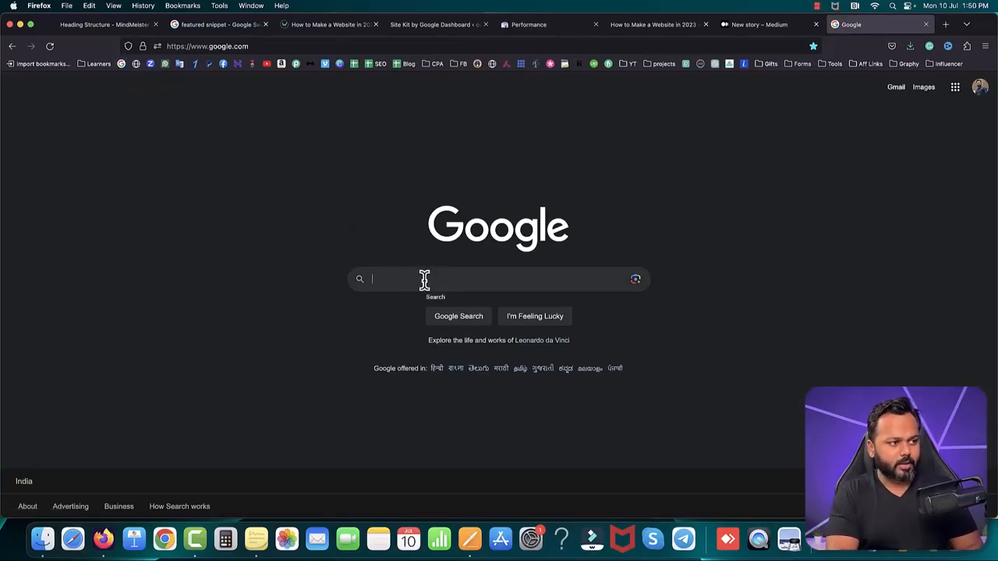
type("check")
key("Down")
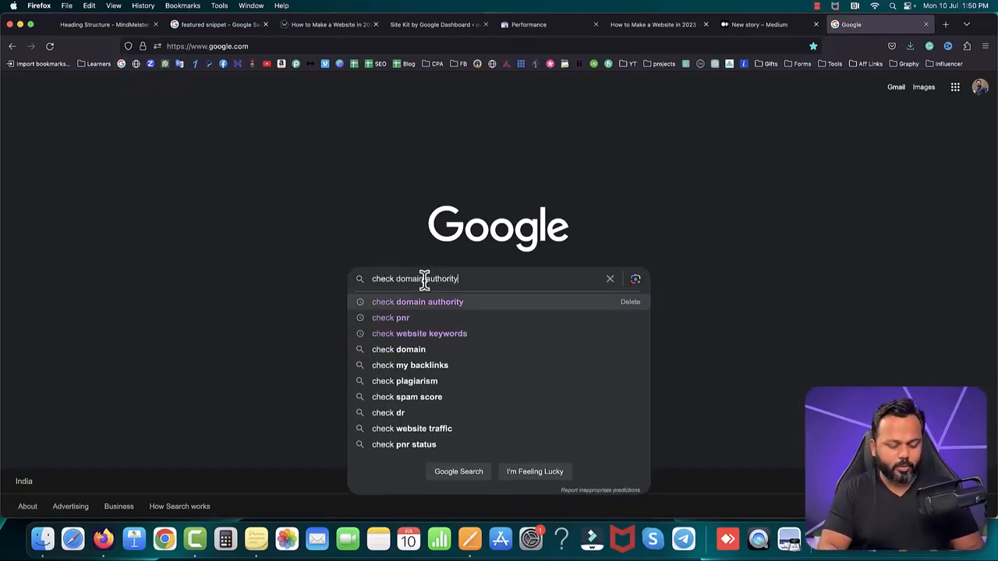
key("Return")
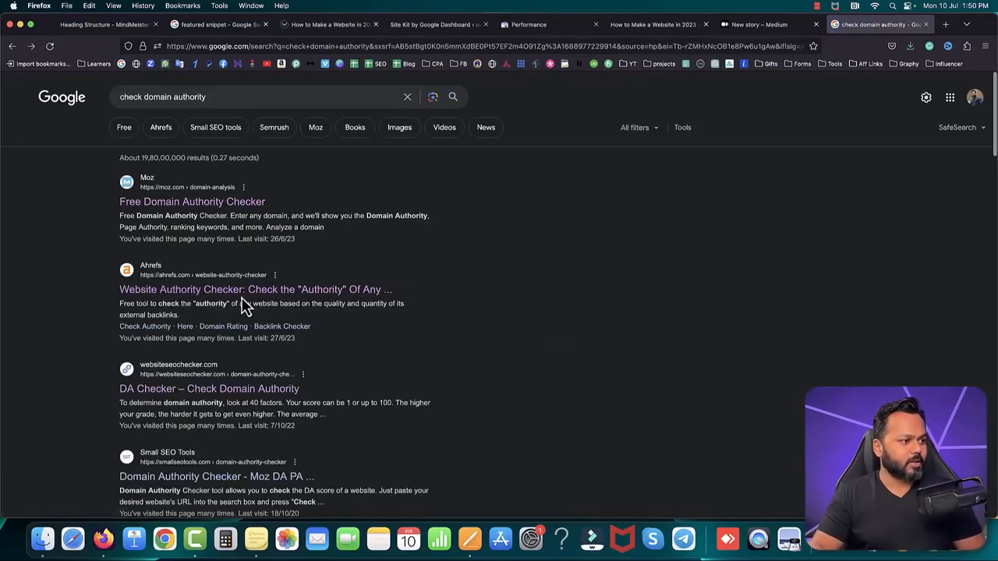
Step: Check medium.com in the Ahrefs Website Authority Checker and examine its domain rating, linking websites and backlinks
left_click(267, 293)
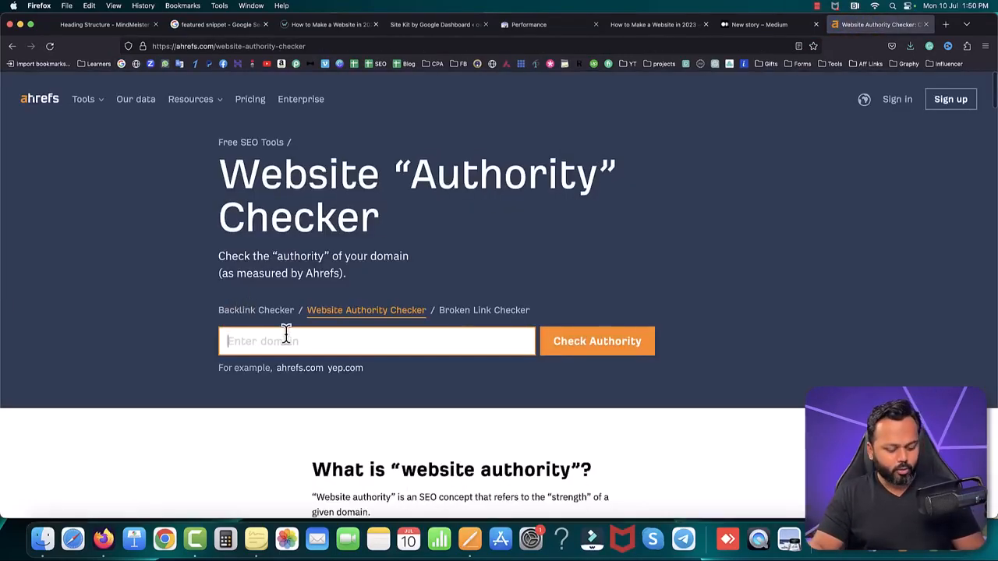
key("super+v")
left_click(591, 350)
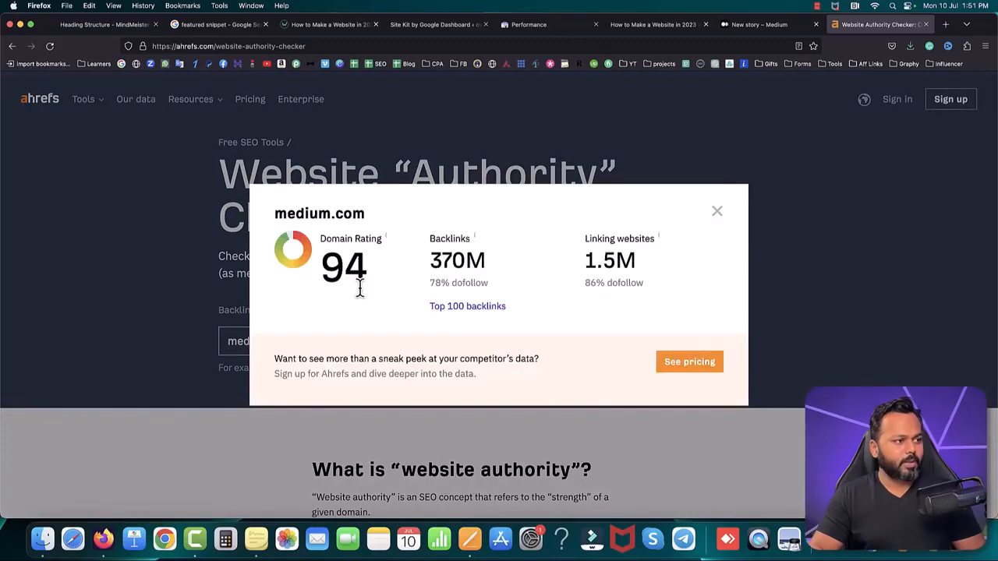
left_click_drag(321, 258, 361, 265)
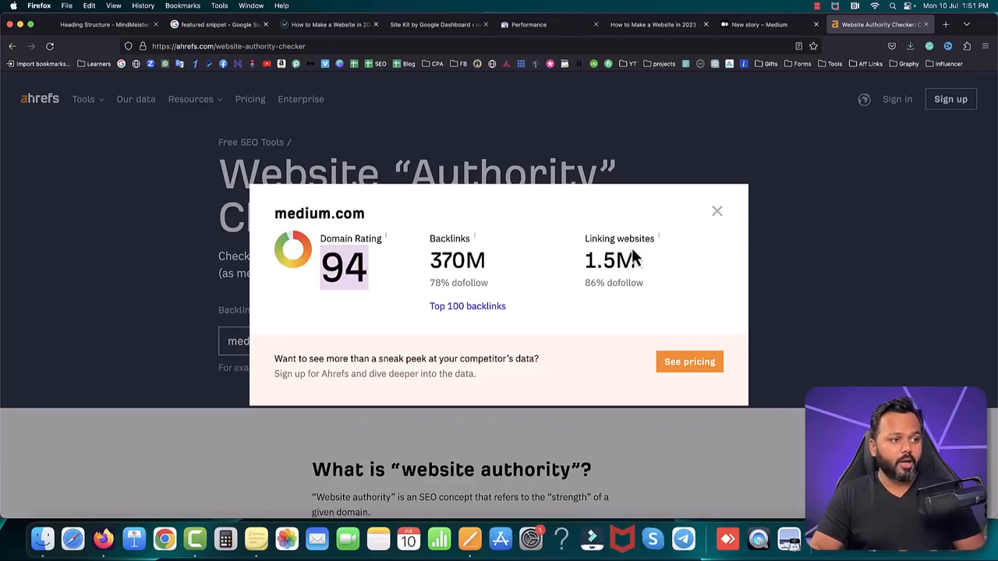
left_click_drag(585, 260, 635, 263)
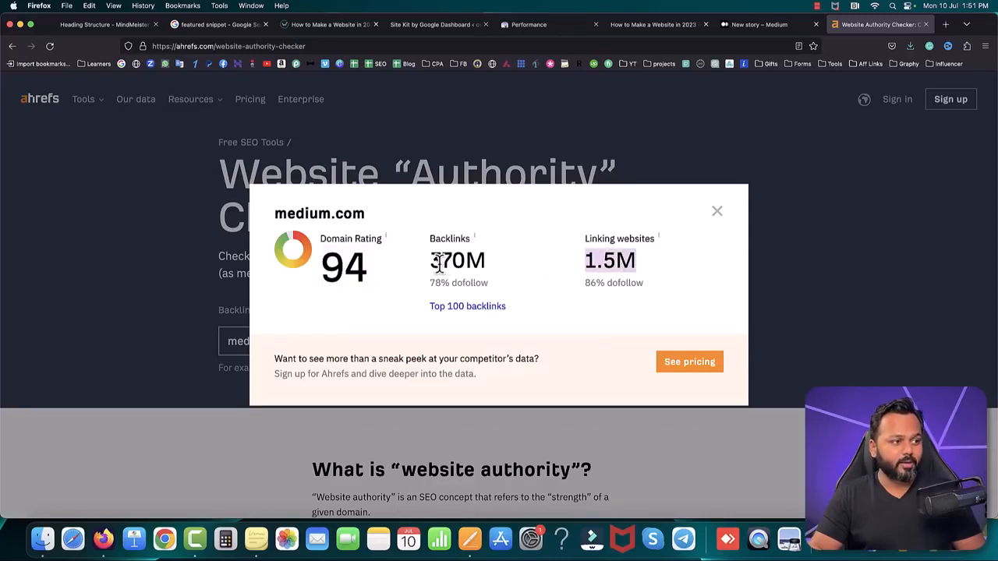
left_click_drag(431, 262, 485, 263)
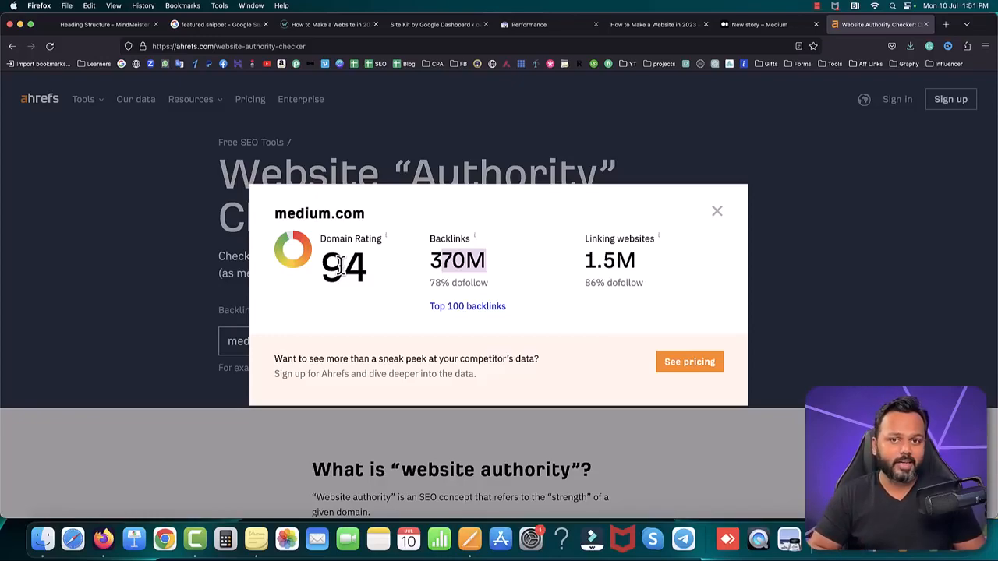
Step: Return to the Medium draft, title the story "How to speed up Wordpress website" and move to its body
left_click(768, 25)
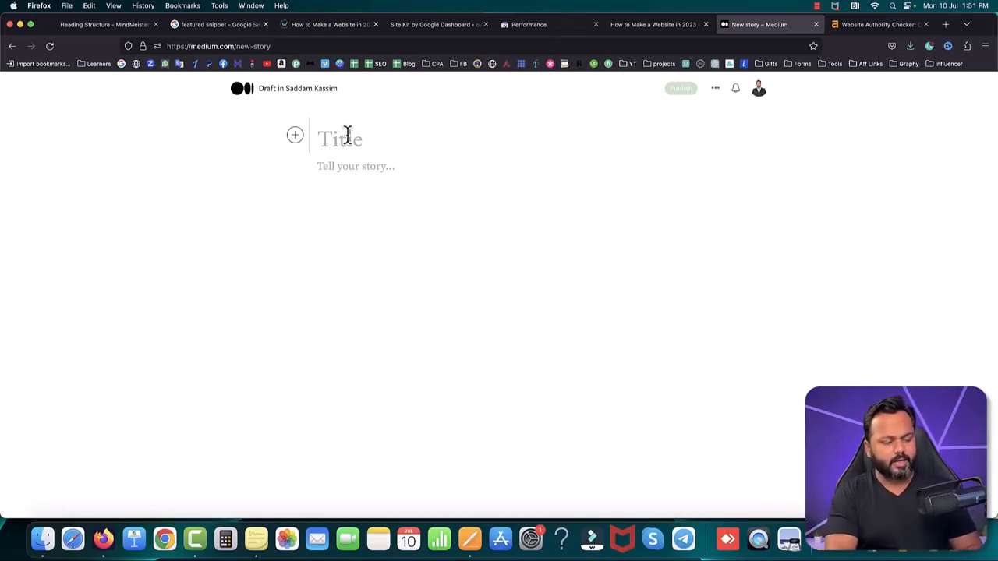
type("How to ")
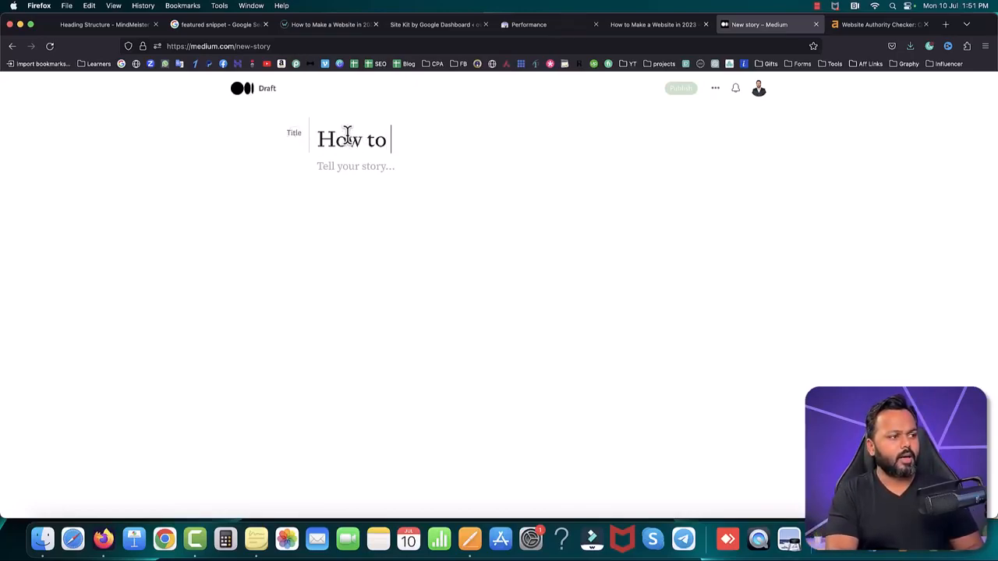
type("speed u")
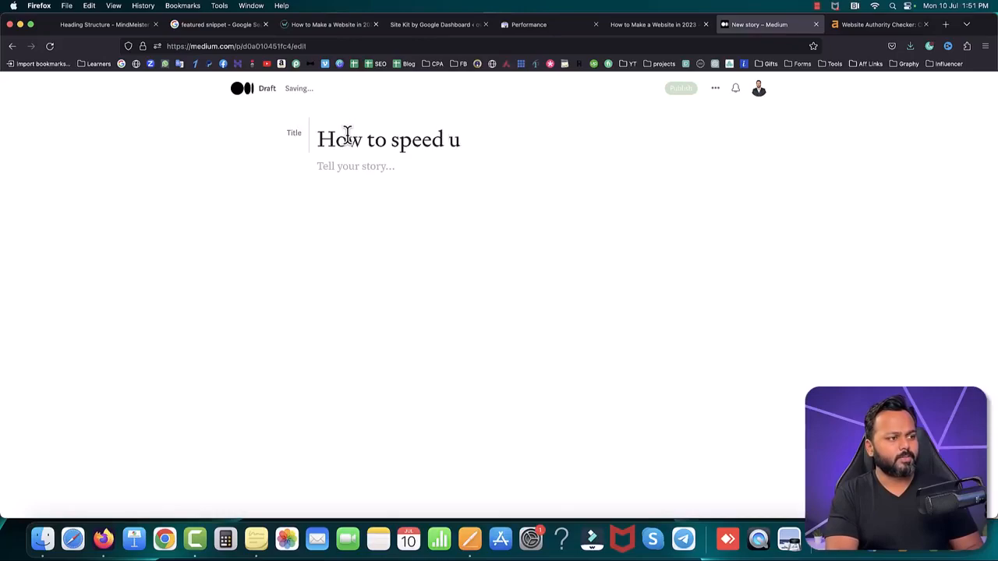
type("p Wordpre")
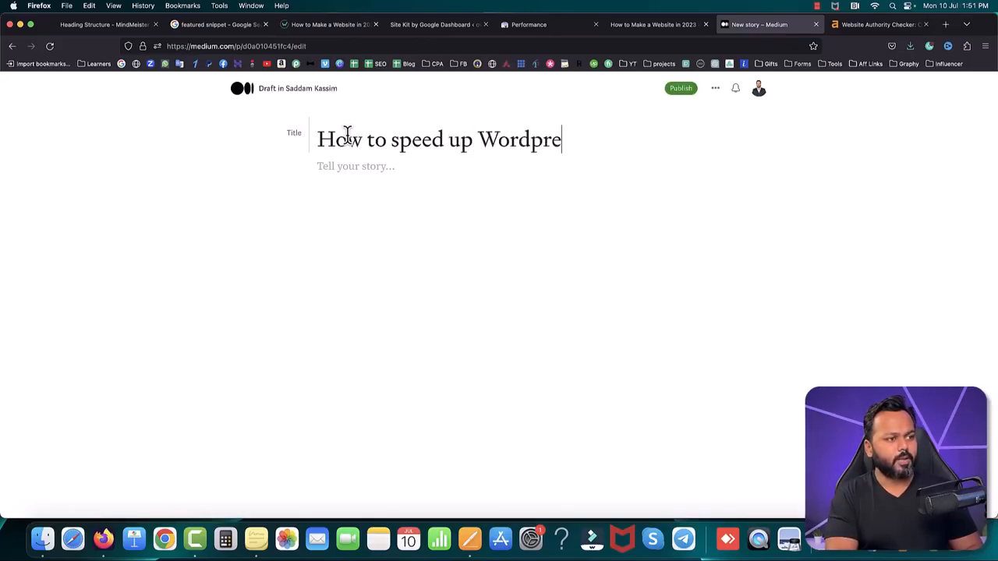
type("ss website")
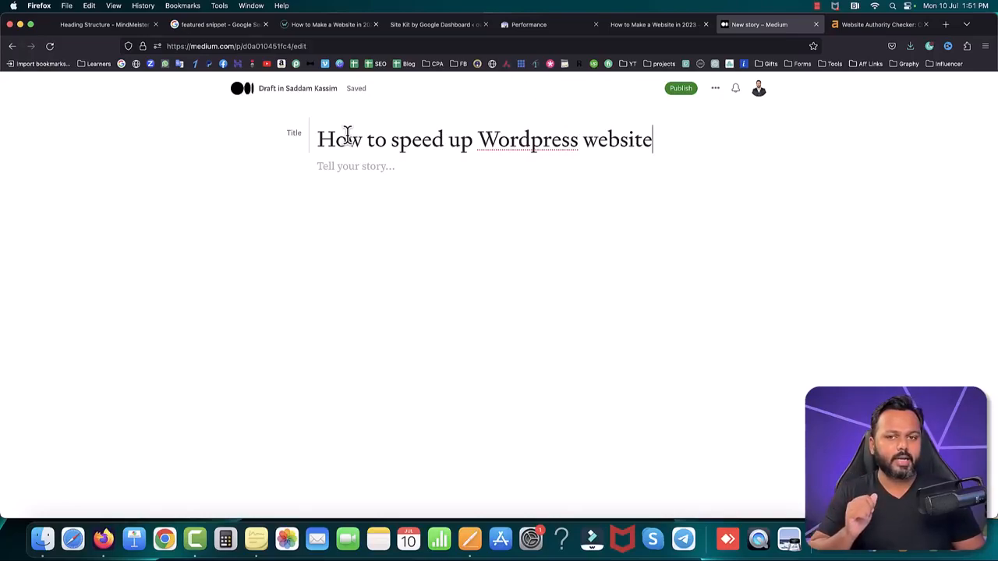
left_click(340, 167)
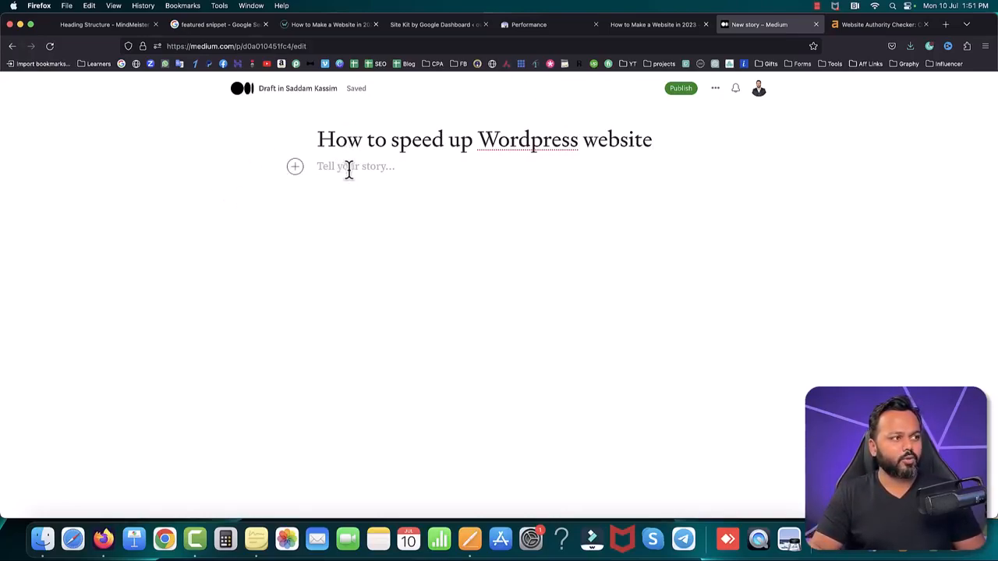
Step: Open ChatGPT in a new tab and ask it to write an article for a blog post on "how to speed up wordpress website"
left_click(946, 24)
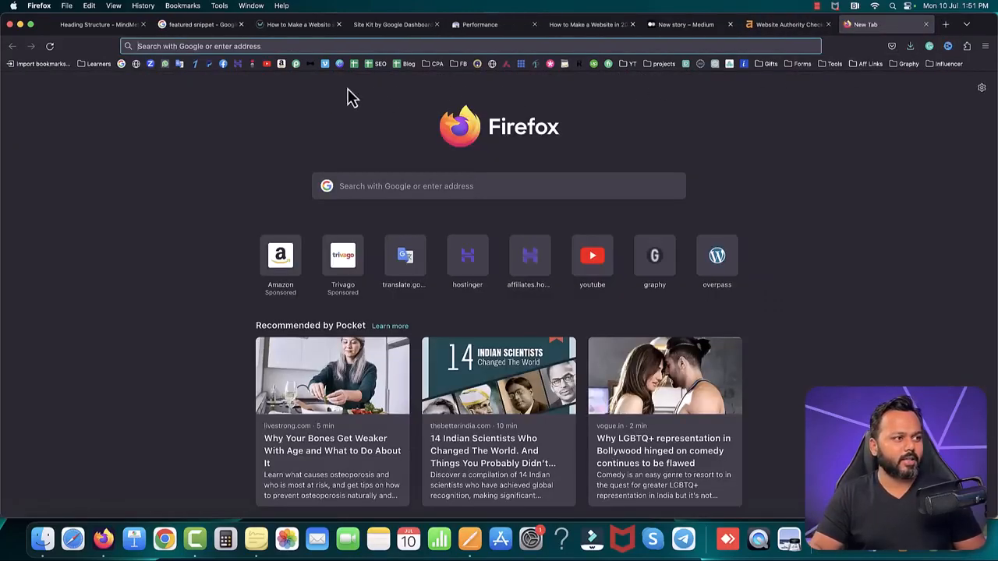
left_click(714, 63)
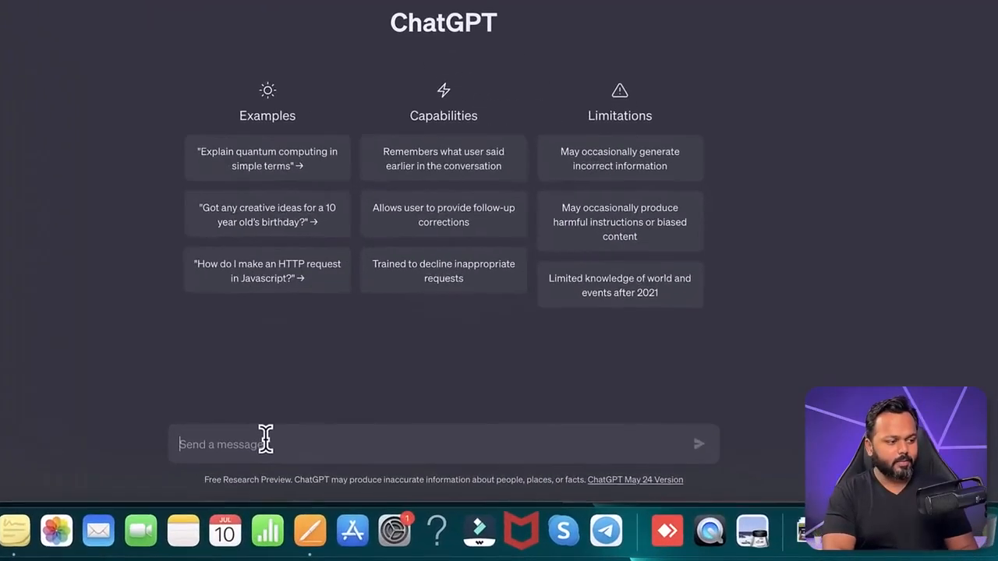
type("I want to write a blog post on \"how to speed up wordpress website\". Please write an ar")
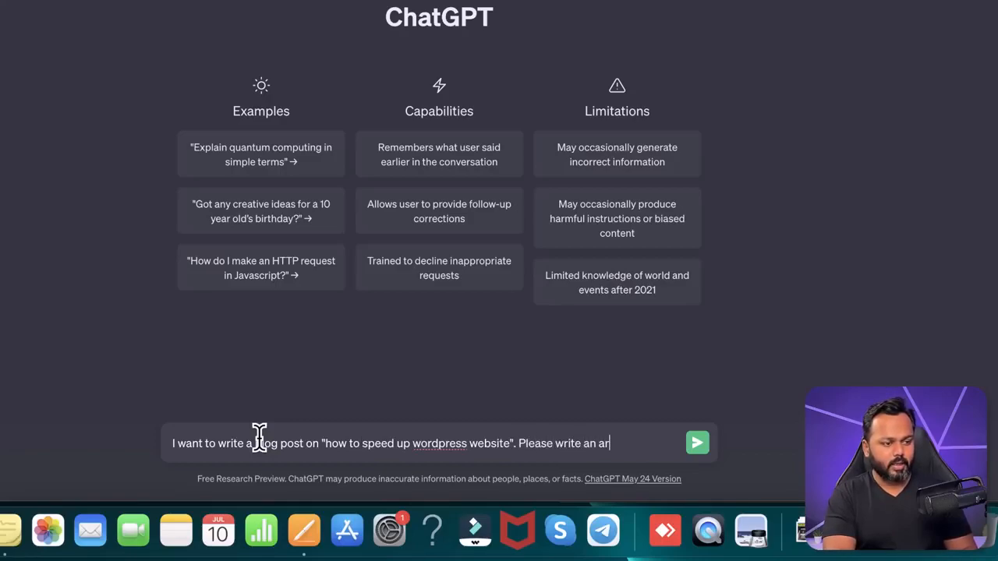
key("Return")
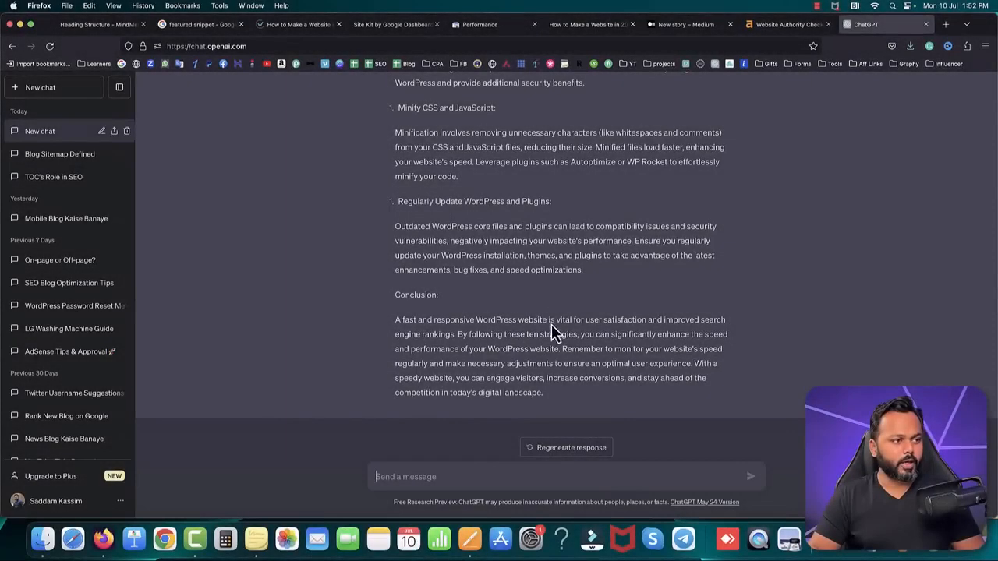
Step: Copy the article text generated by ChatGPT through its conclusion and paste it into the body of the Medium story
scroll(546, 320, "up", 10)
scroll(551, 322, "up", 5)
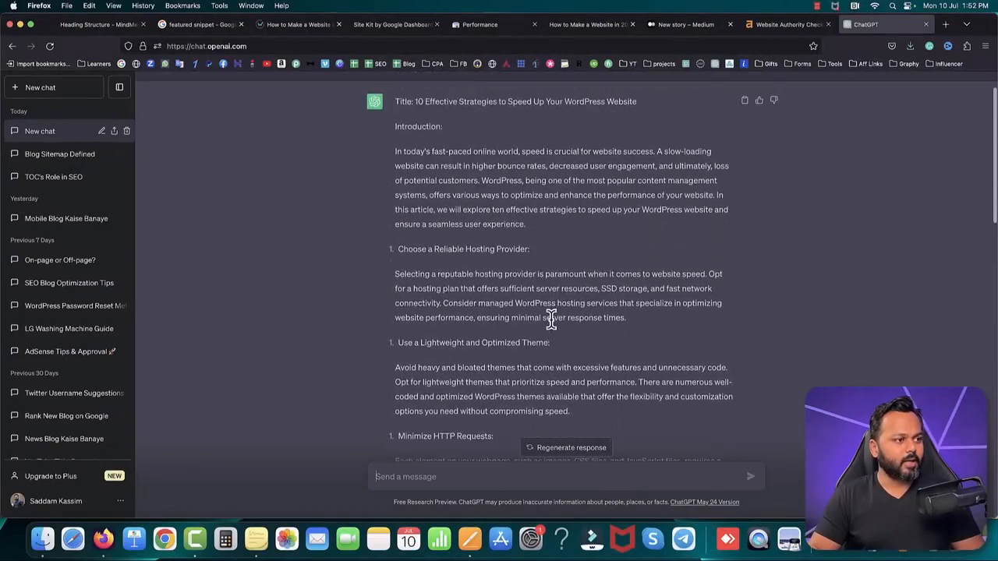
left_click_drag(394, 173, 579, 555)
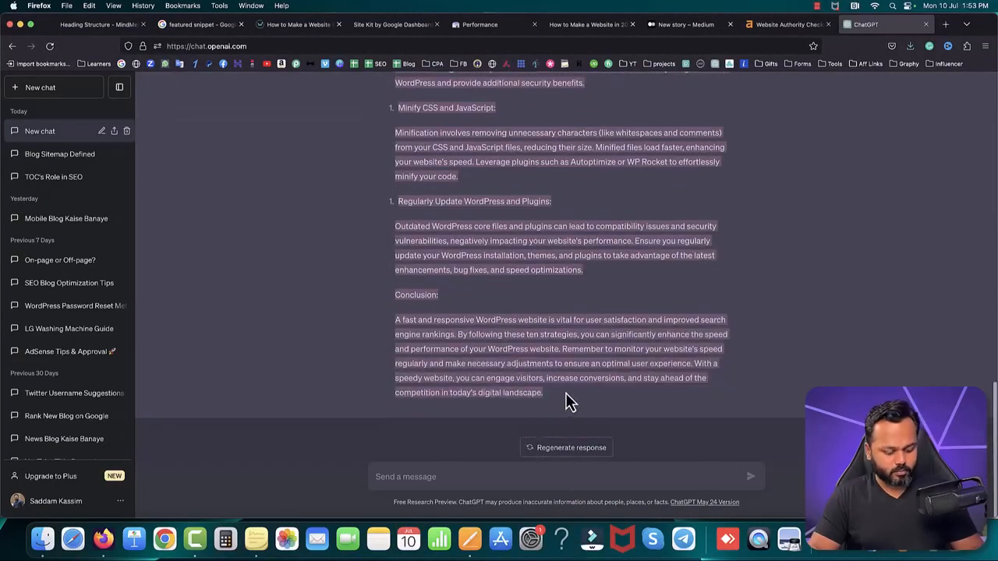
left_click(672, 24)
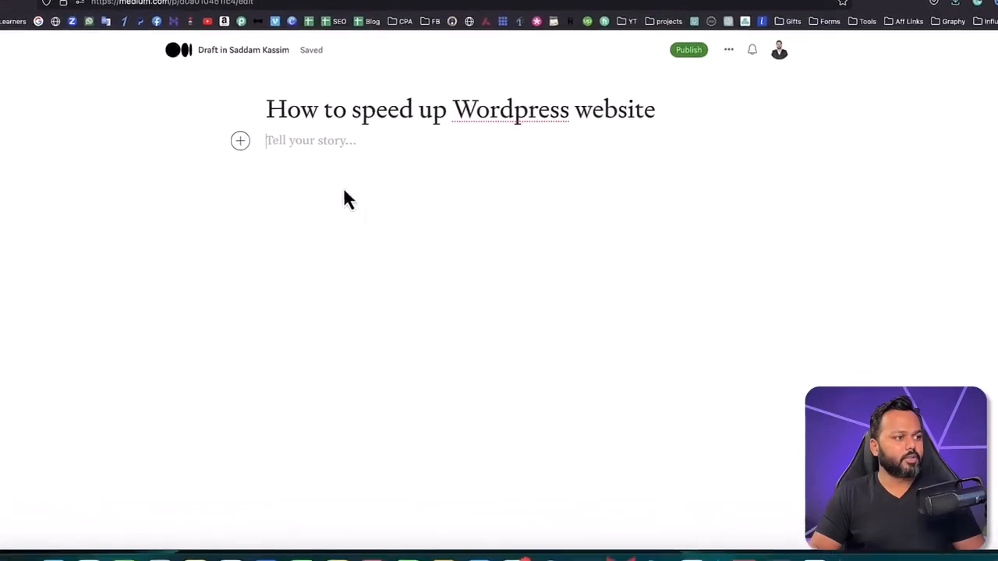
left_click(307, 142)
key("super+v")
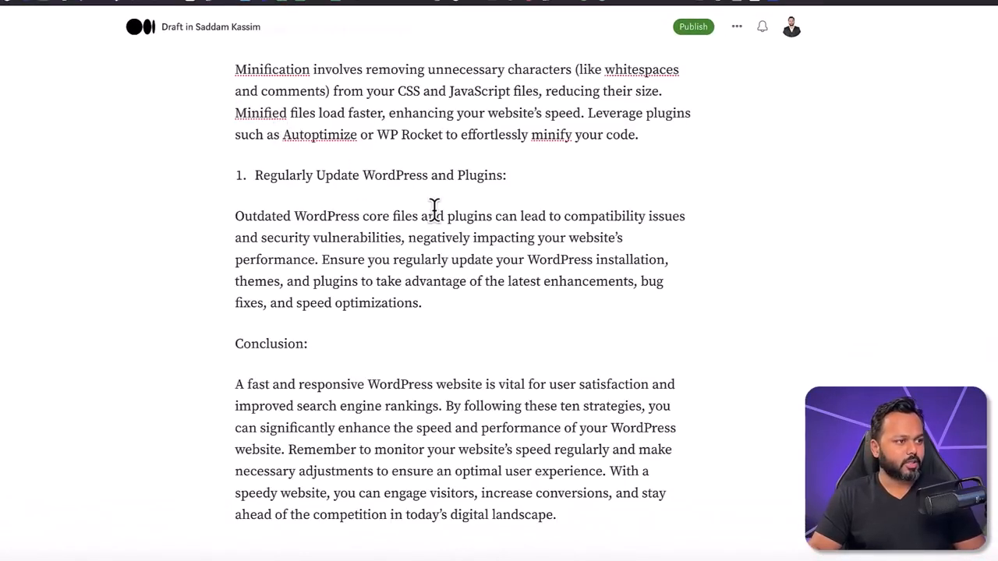
Step: After the caching paragraph, add "If you want to know how to make a website, then you can visit my original blog. The link has been provided below."
scroll(434, 209, "up", 15)
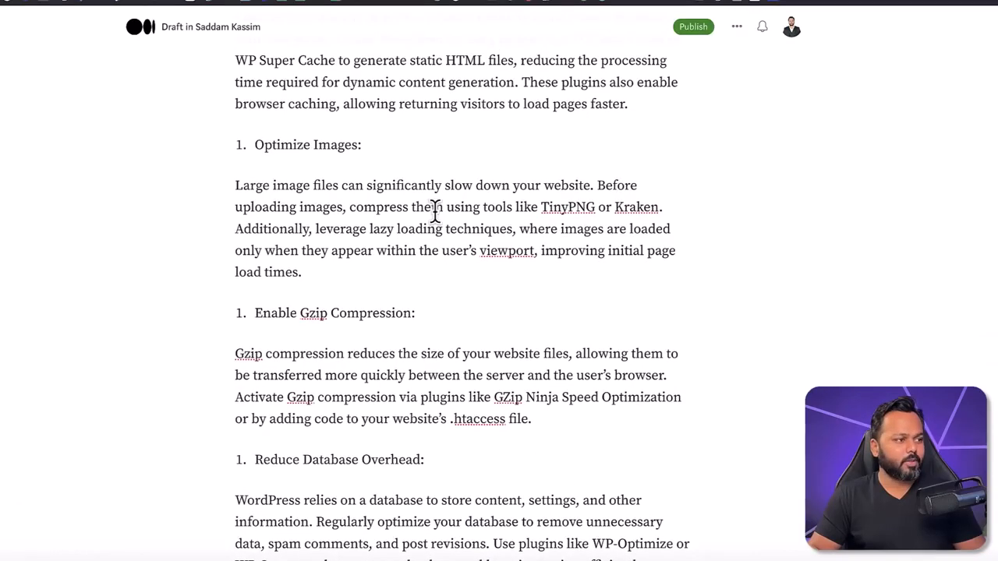
scroll(434, 209, "up", 4)
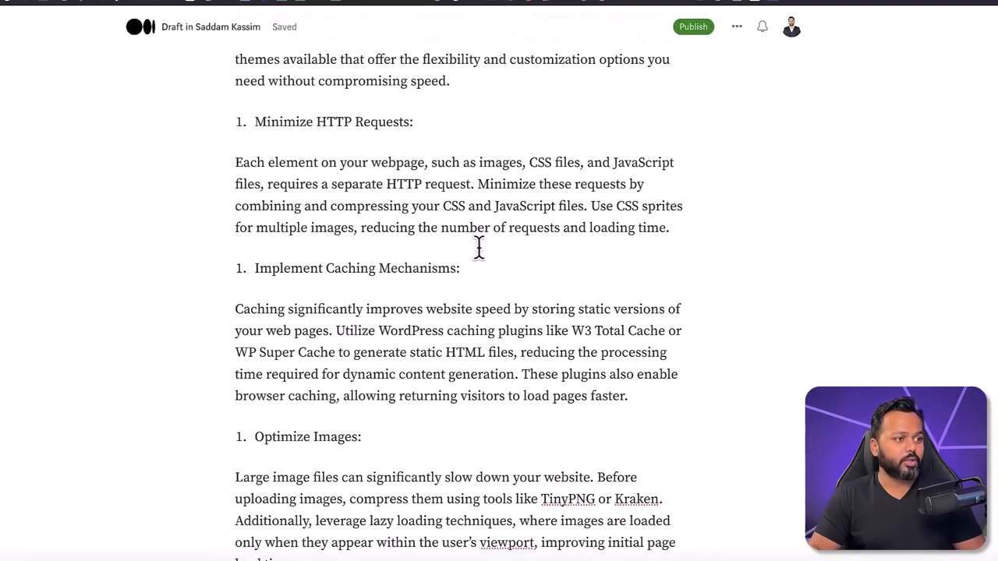
scroll(480, 248, "up", 5)
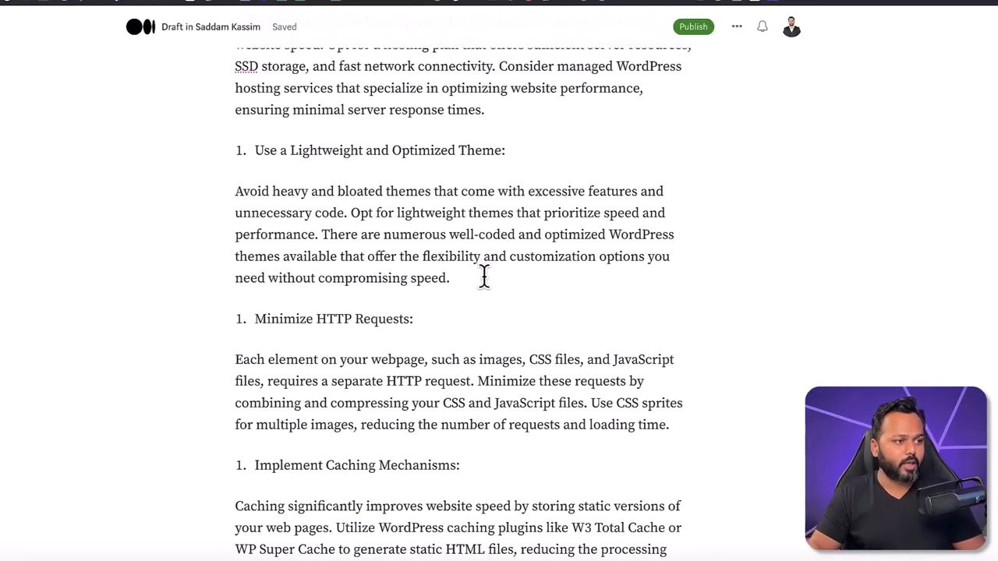
scroll(484, 276, "up", 3)
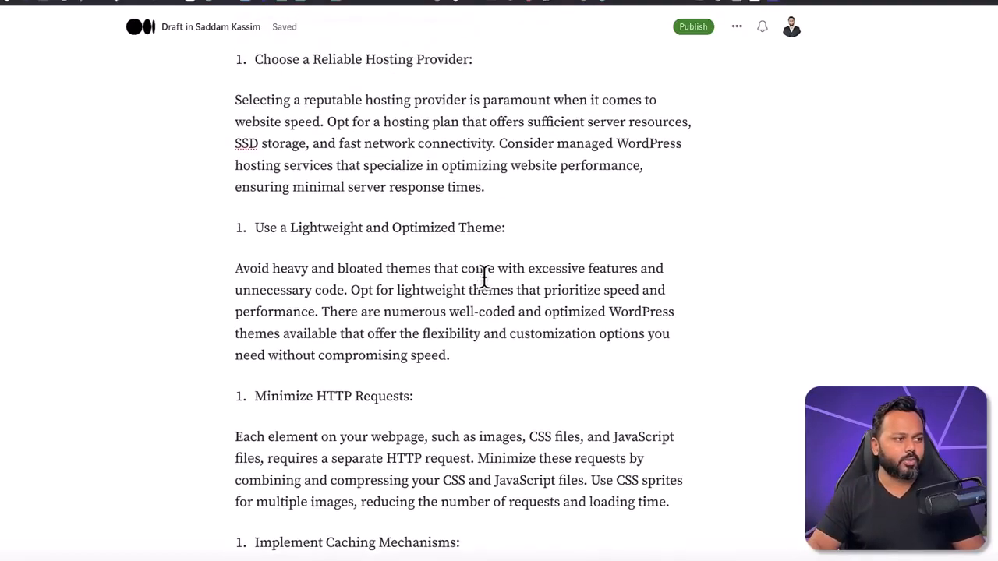
scroll(484, 277, "up", 3)
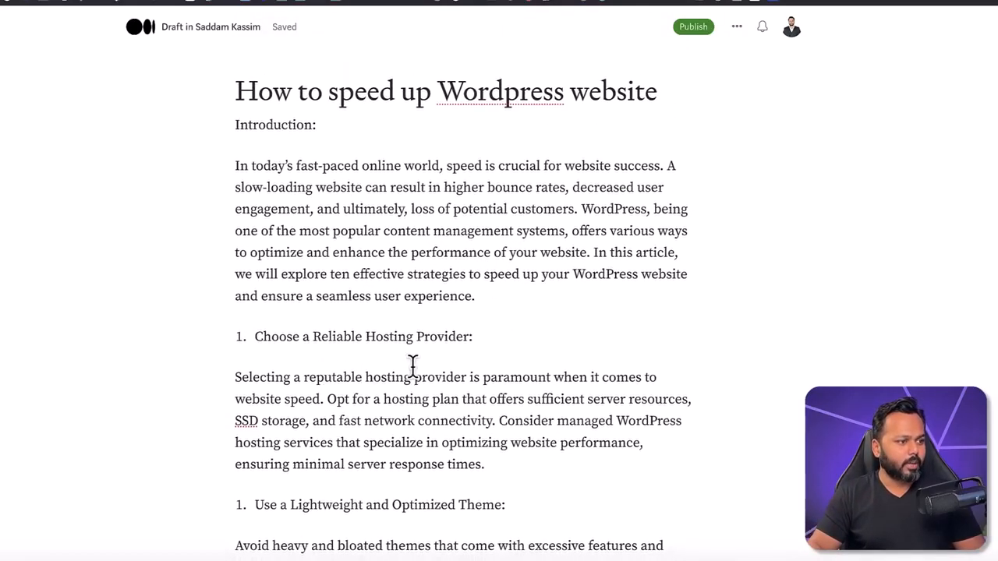
scroll(549, 367, "down", 10)
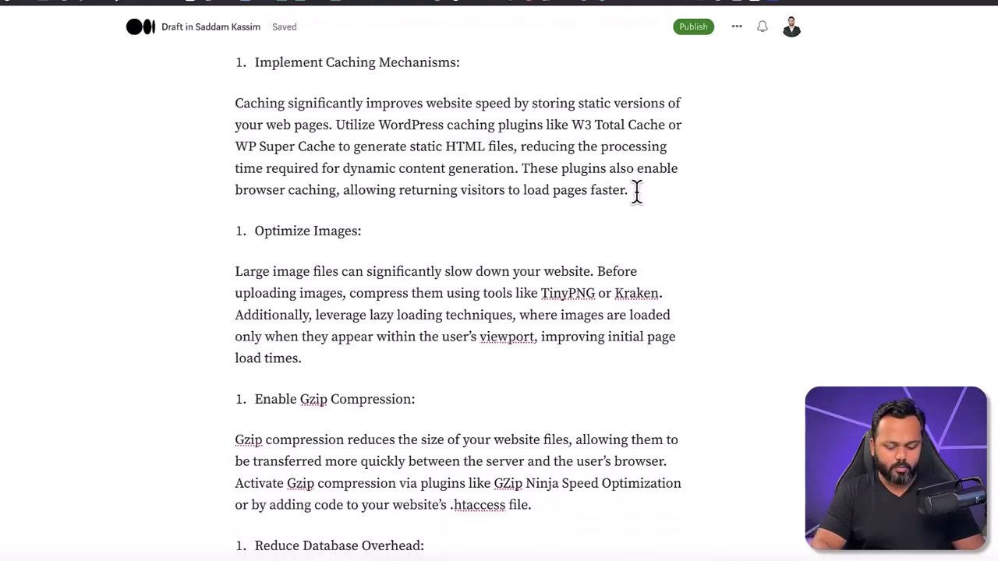
key("Return")
type("If")
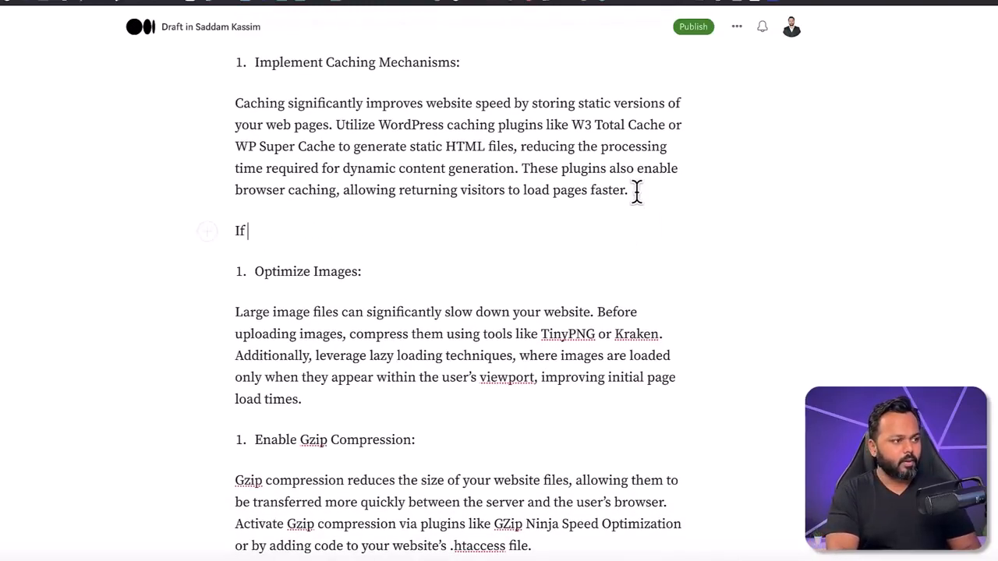
type(" you wantt o k")
key("BackSpace")
key("BackSpace")
key("BackSpace")
key("BackSpace")
key("BackSpace")
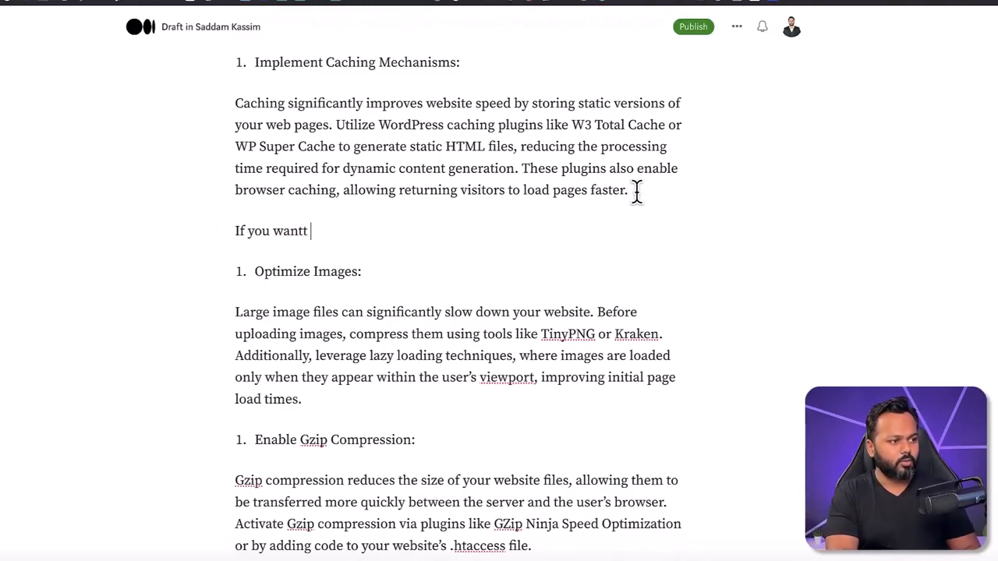
type("to know how to make a website, then you can visit ")
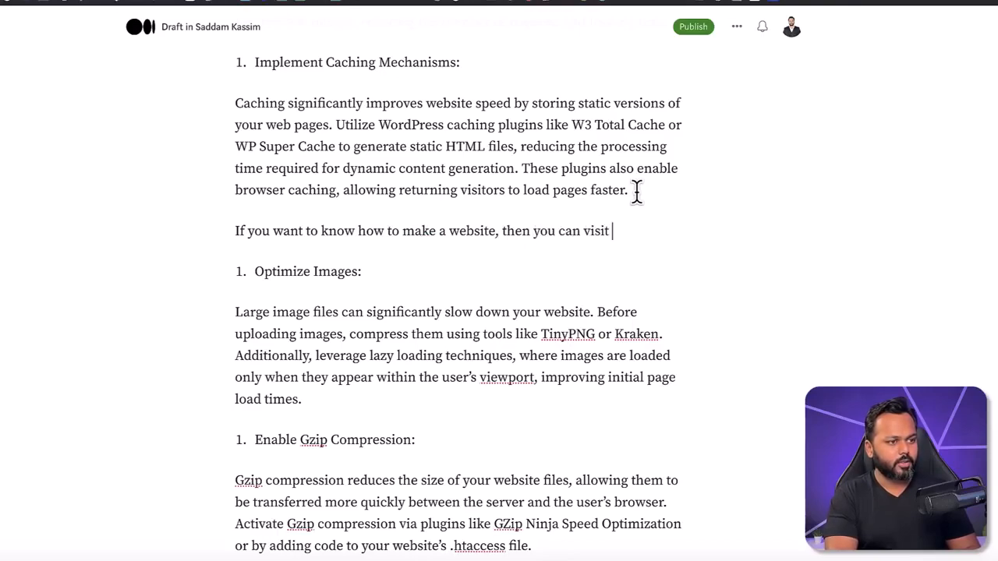
type("my origina")
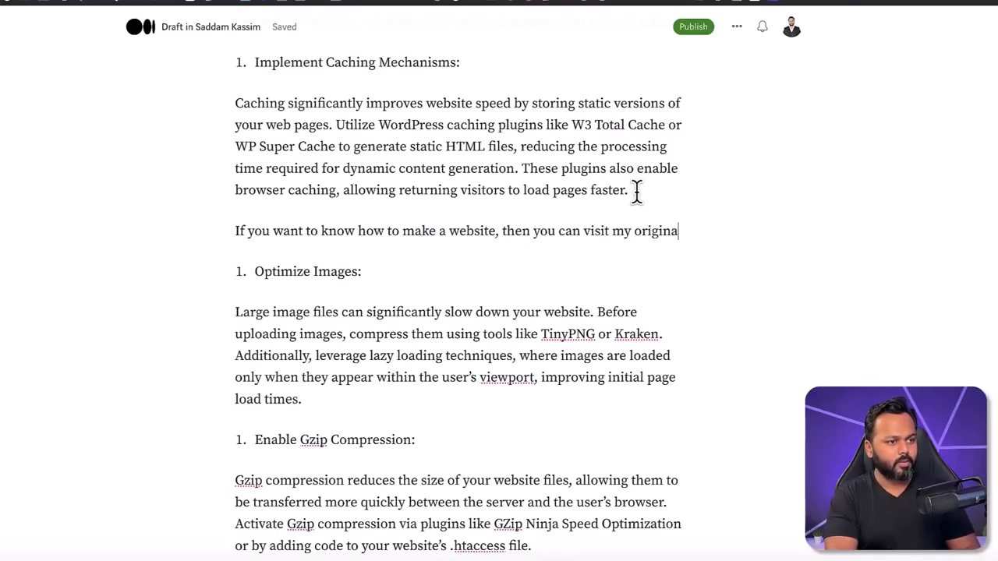
type("l blog")
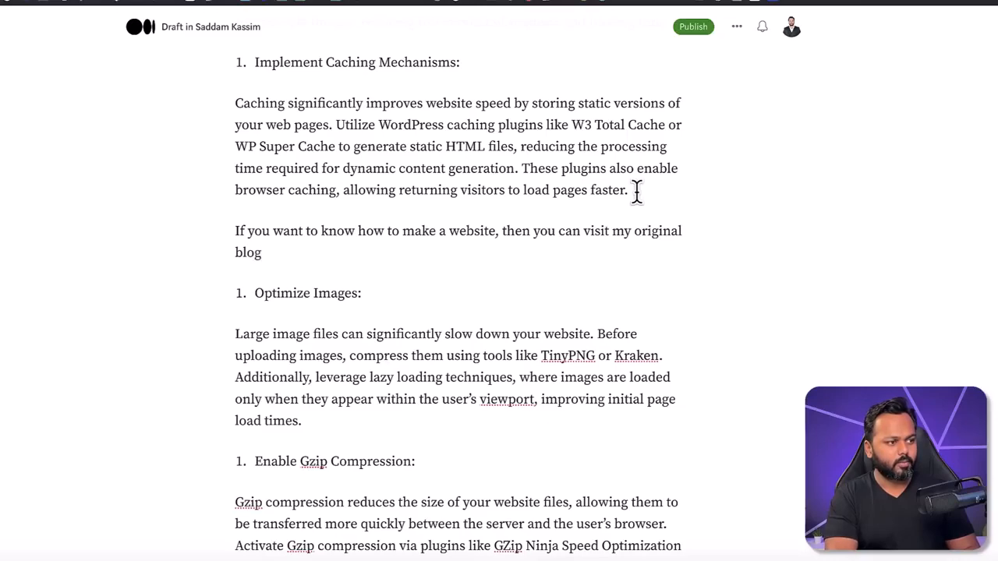
type(". The link has been provided below.")
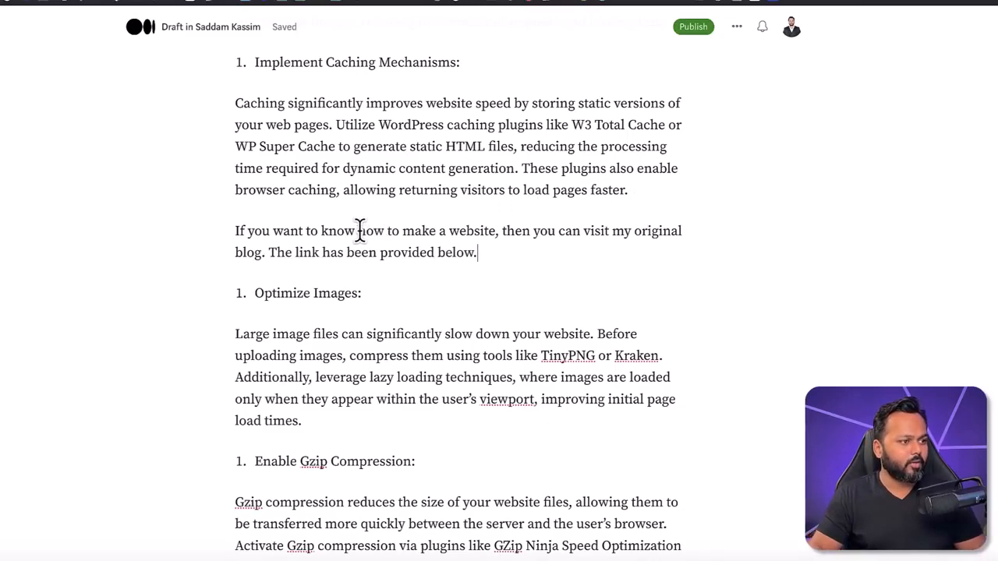
Step: Open the "How to Make a Website in 2023" post from the overpass.in home page and copy its full URL
left_click_drag(358, 231, 492, 235)
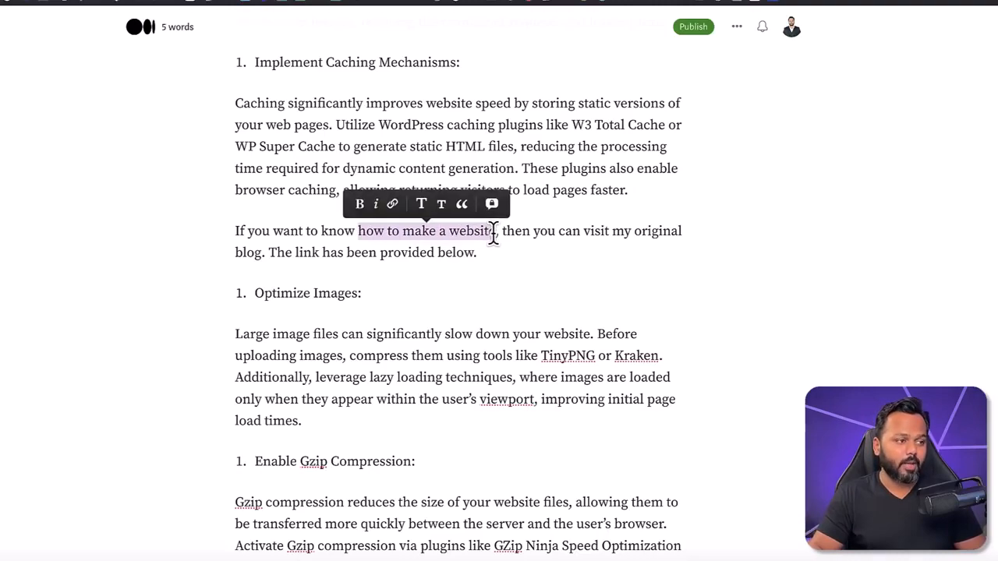
left_click(393, 204)
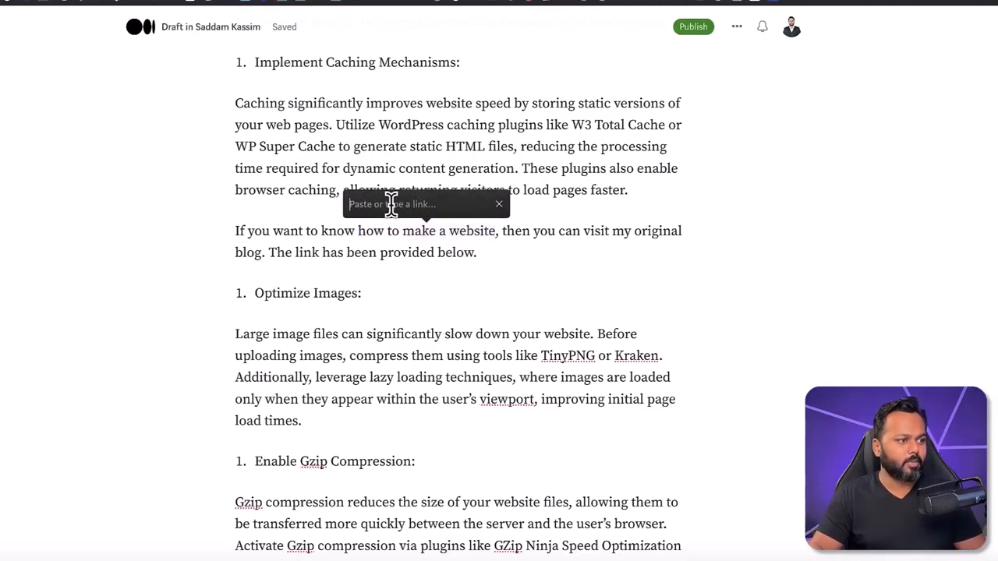
left_click(584, 25)
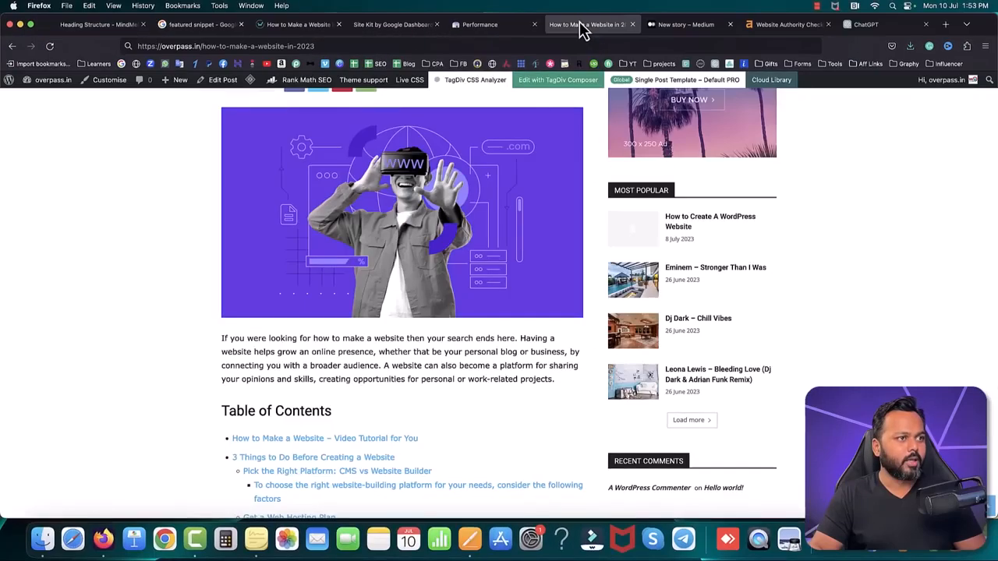
left_click(368, 46)
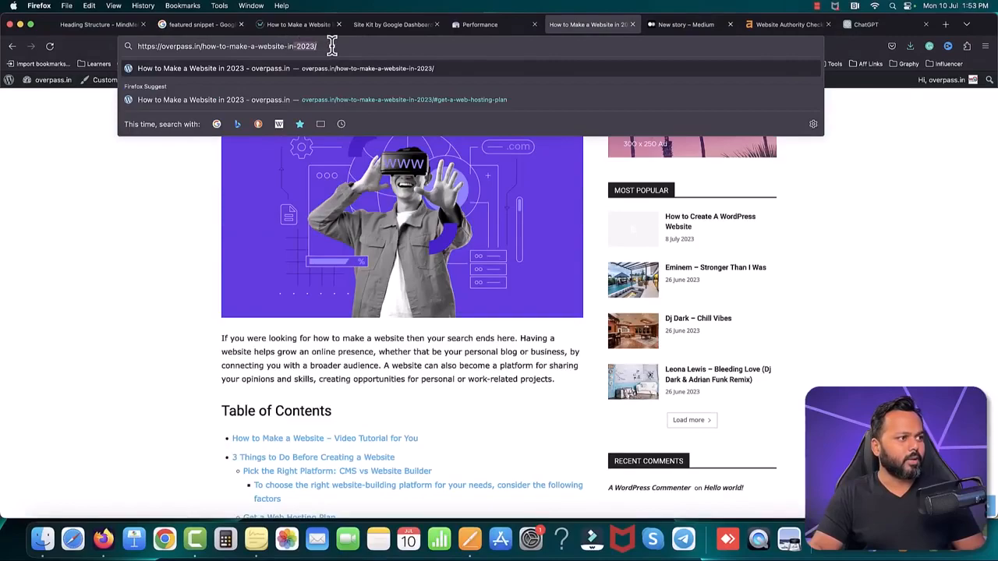
left_click(17, 199)
scroll(190, 164, "up", 5)
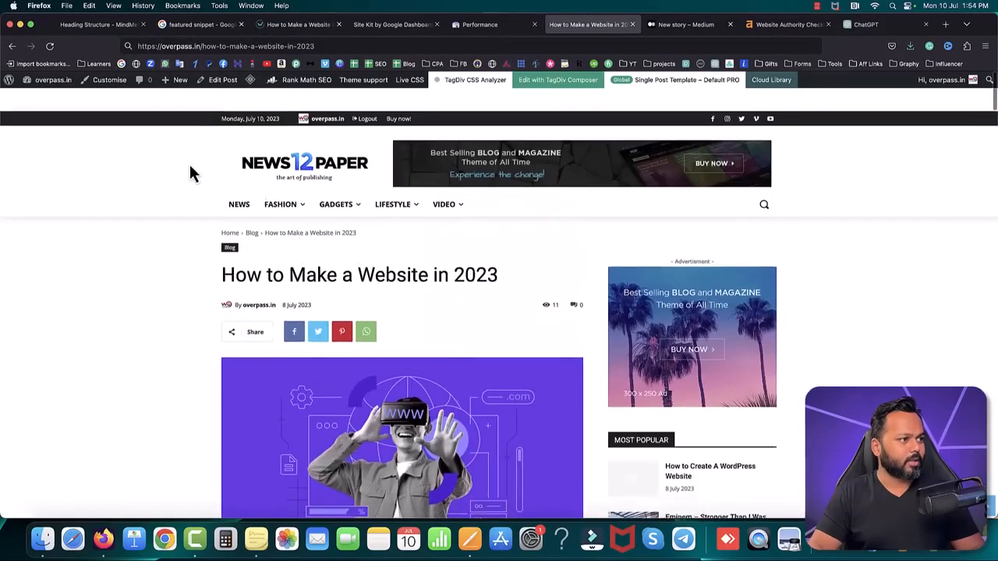
left_click(265, 148)
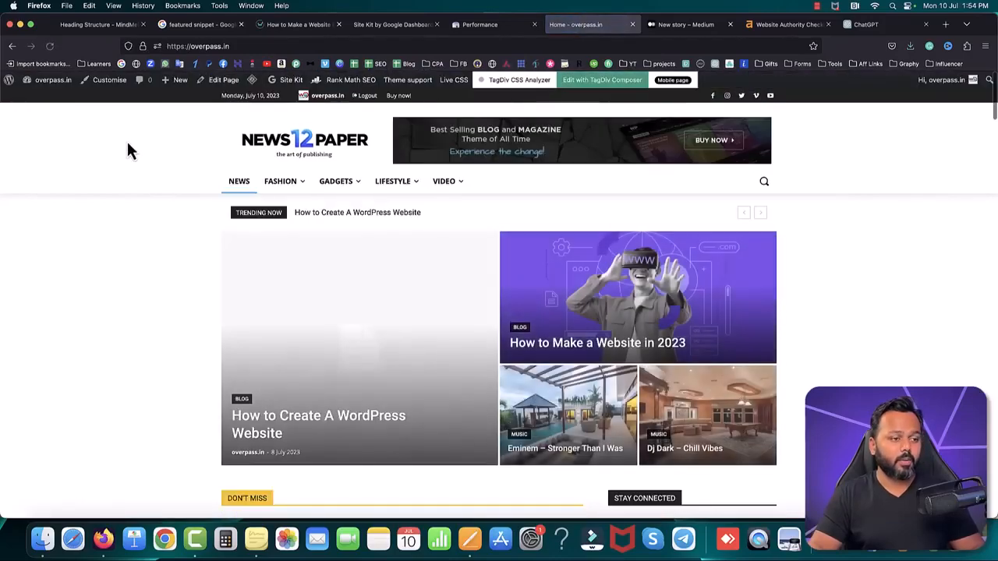
left_click(614, 328)
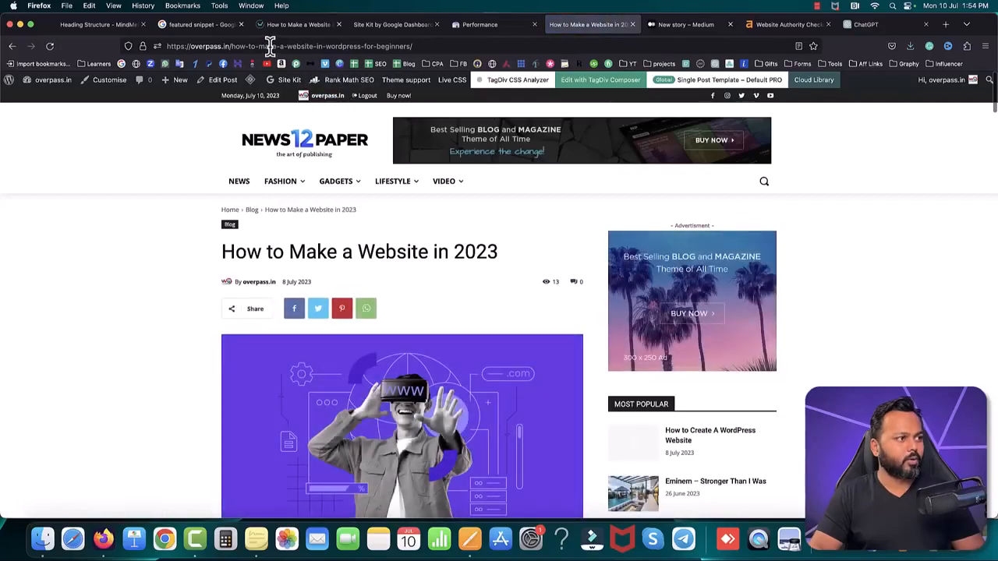
left_click(269, 46)
right_click(270, 46)
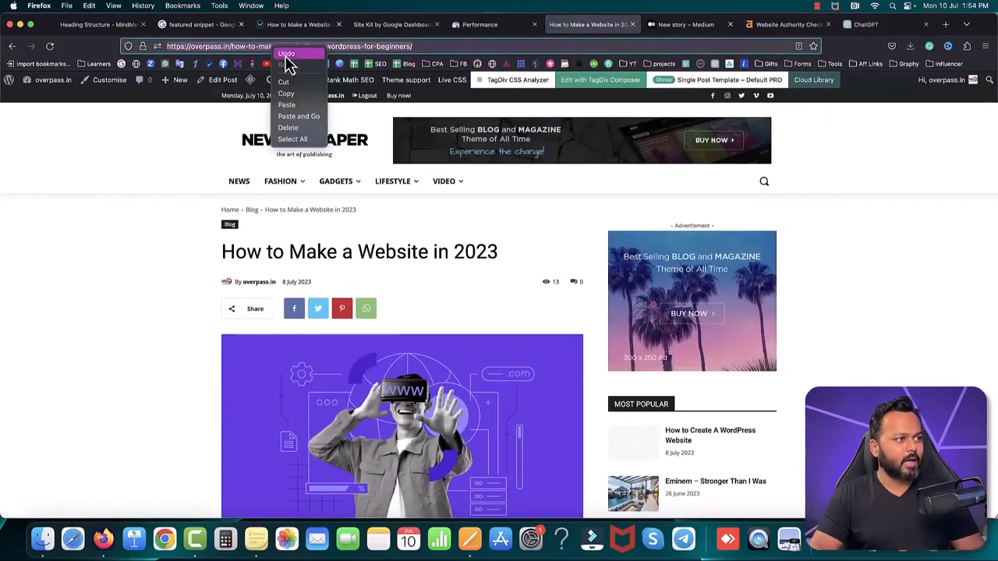
left_click(297, 97)
Step: Return to the Medium draft and link the words "how to make a website" to the copied post URL
left_click(685, 33)
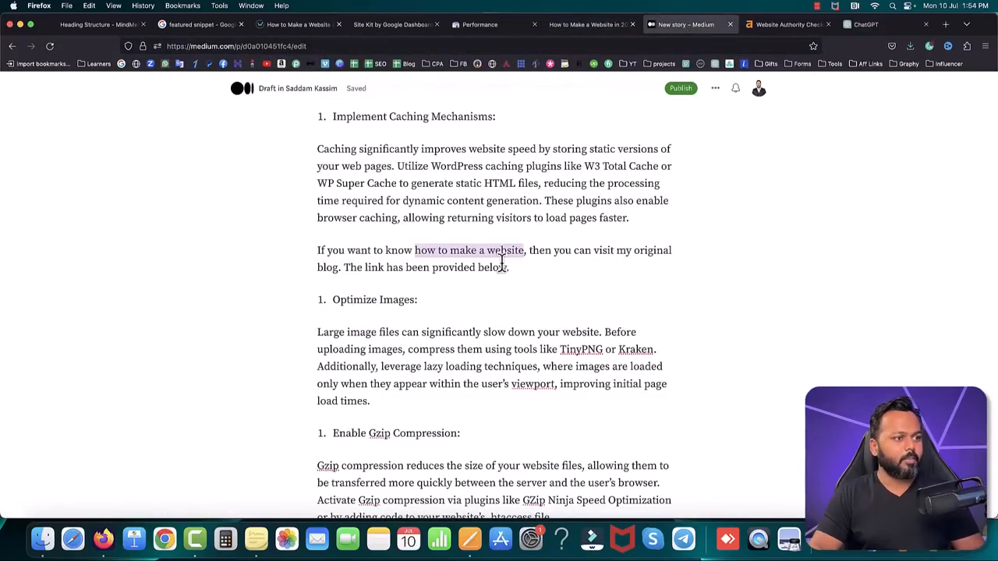
left_click(463, 249)
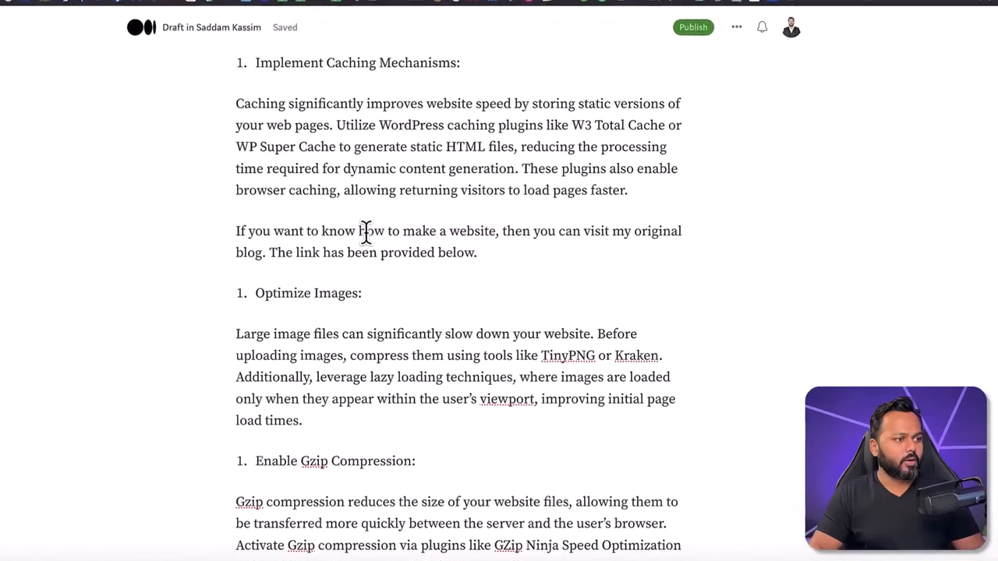
left_click_drag(359, 231, 497, 231)
left_click(393, 203)
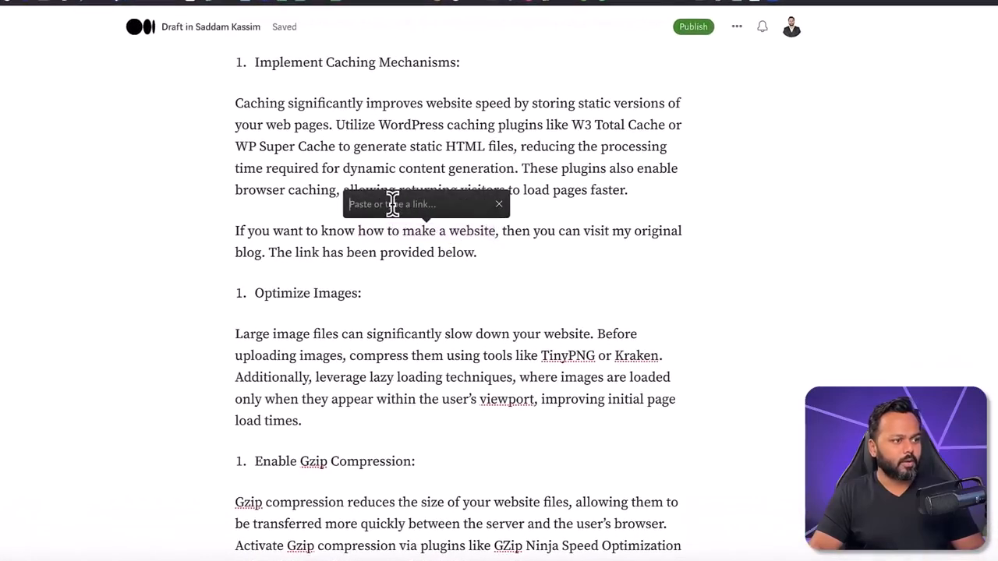
key("super+v")
left_click(521, 251)
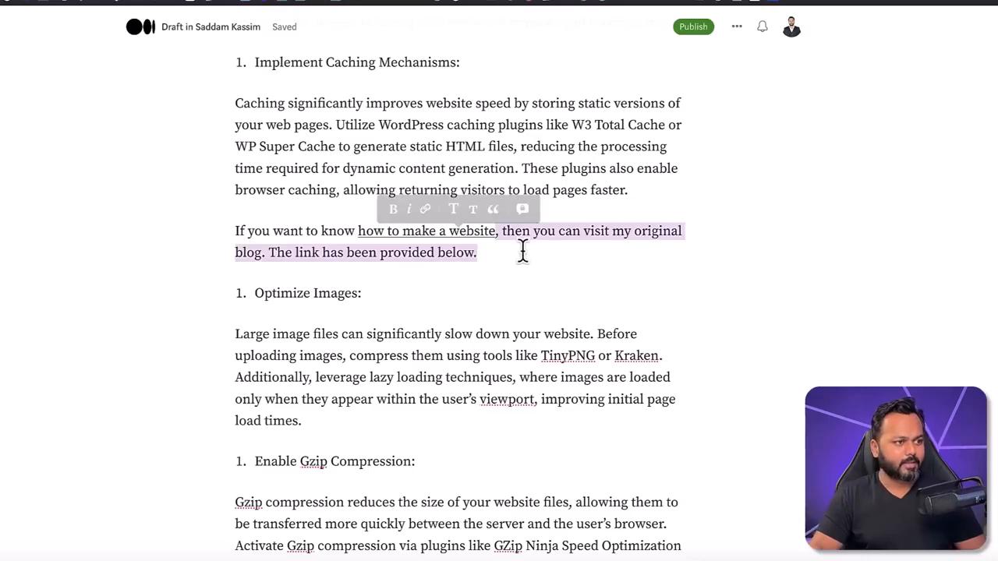
left_click(583, 302)
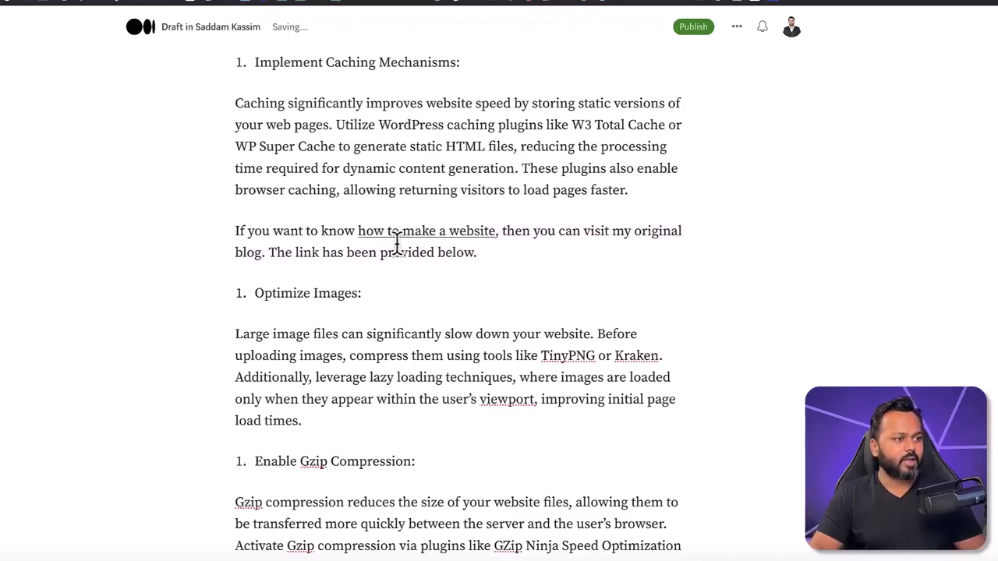
mouse_move(402, 232)
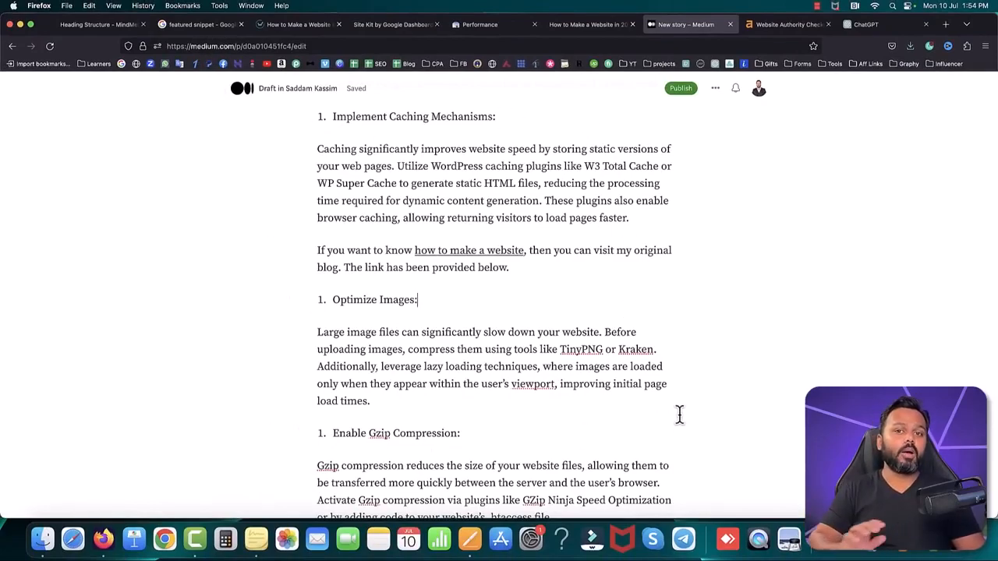
Step: Open the publishing options for the Medium story and add the topic "making a website"
scroll(543, 303, "down", 5)
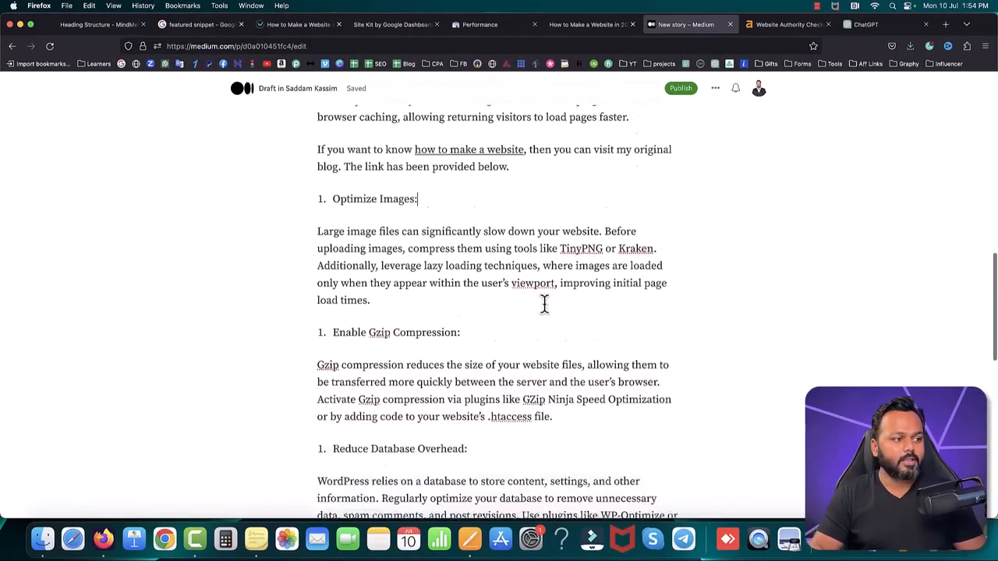
scroll(544, 303, "up", 8)
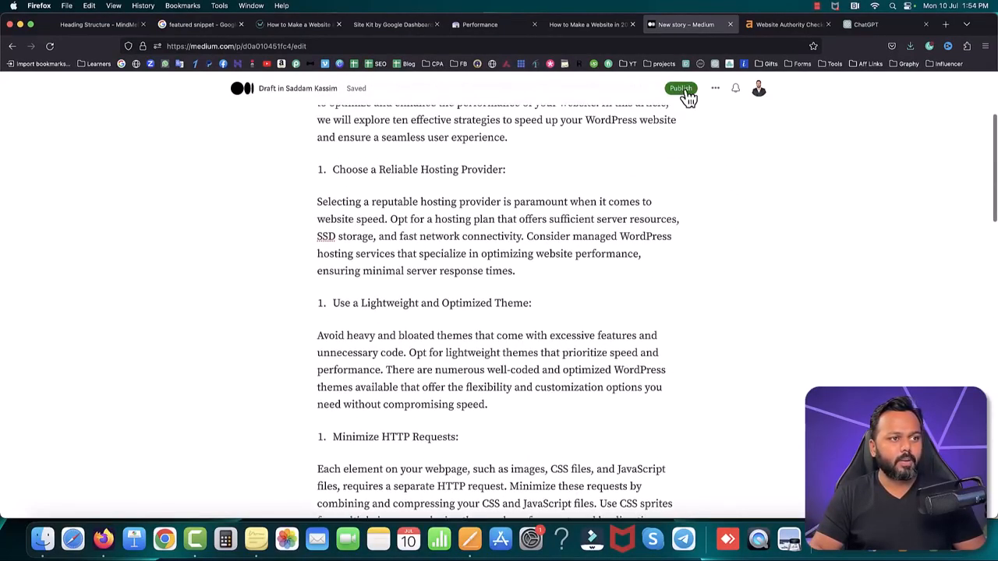
left_click(681, 89)
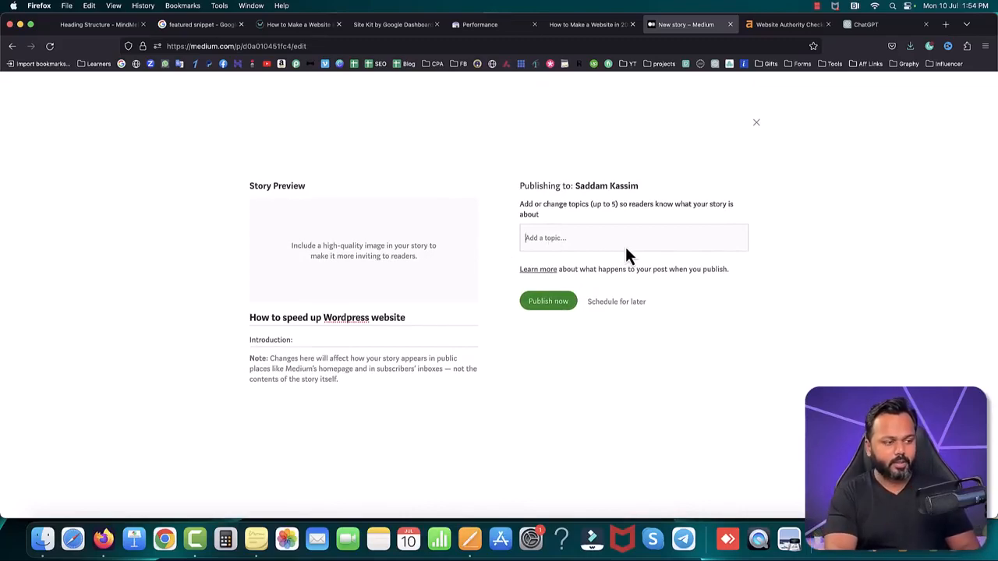
type("making")
key("Return")
type("web")
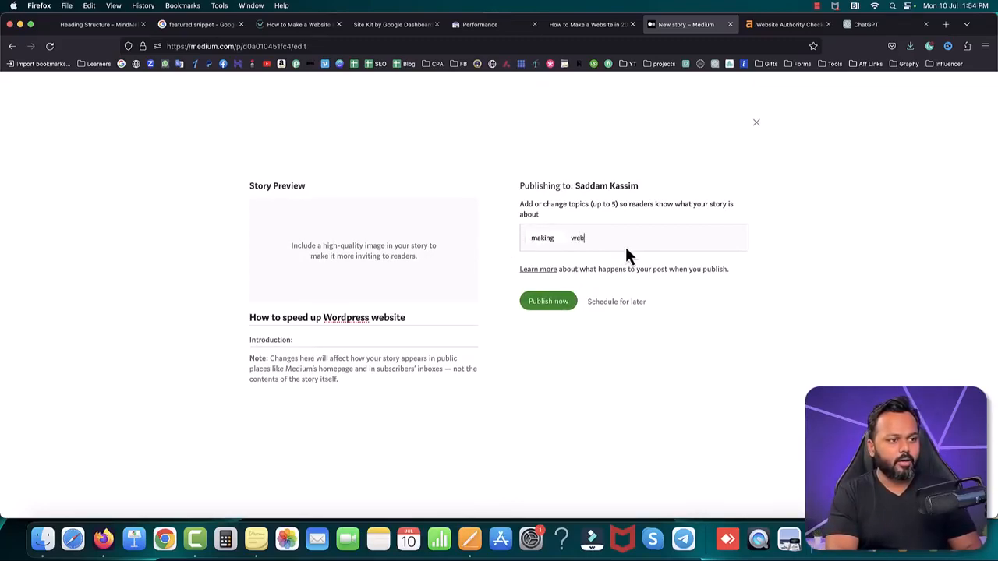
key("BackSpace")
key("BackSpace")
key("BackSpace")
key("BackSpace")
type("makin")
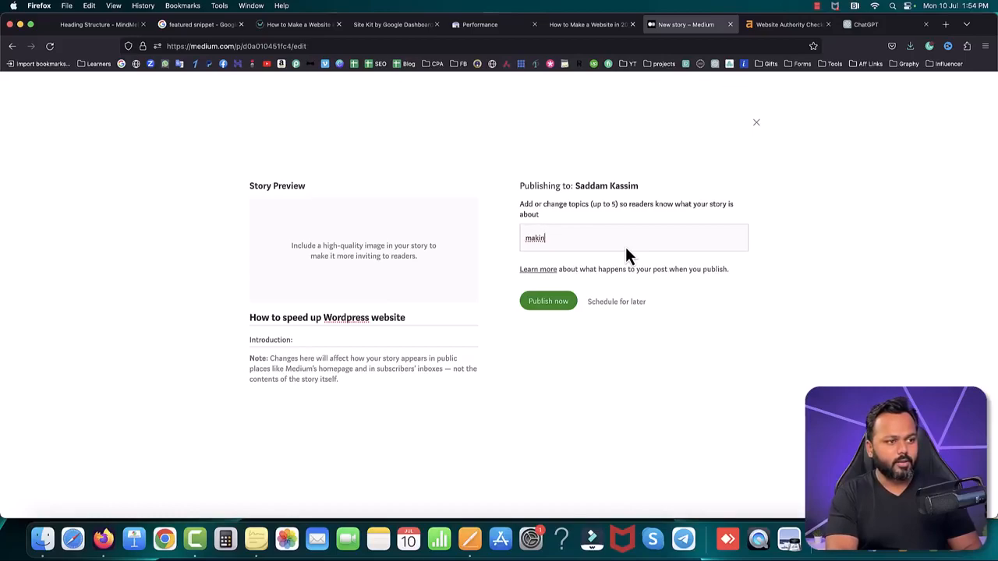
type("g a website")
key("Return")
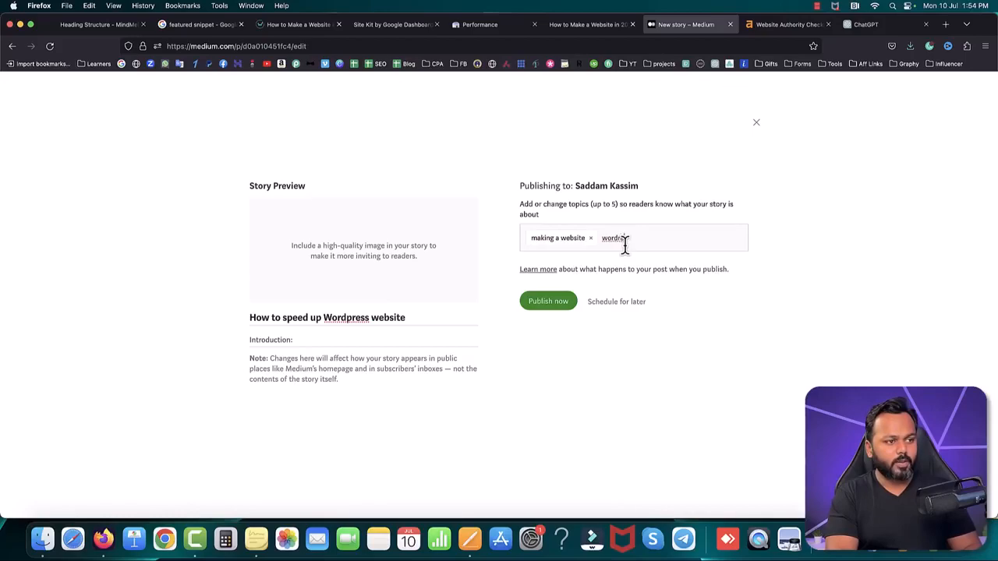
Step: Add "wordpress site" as a second topic and publish the story immediately
type("wordpress site")
key("Return")
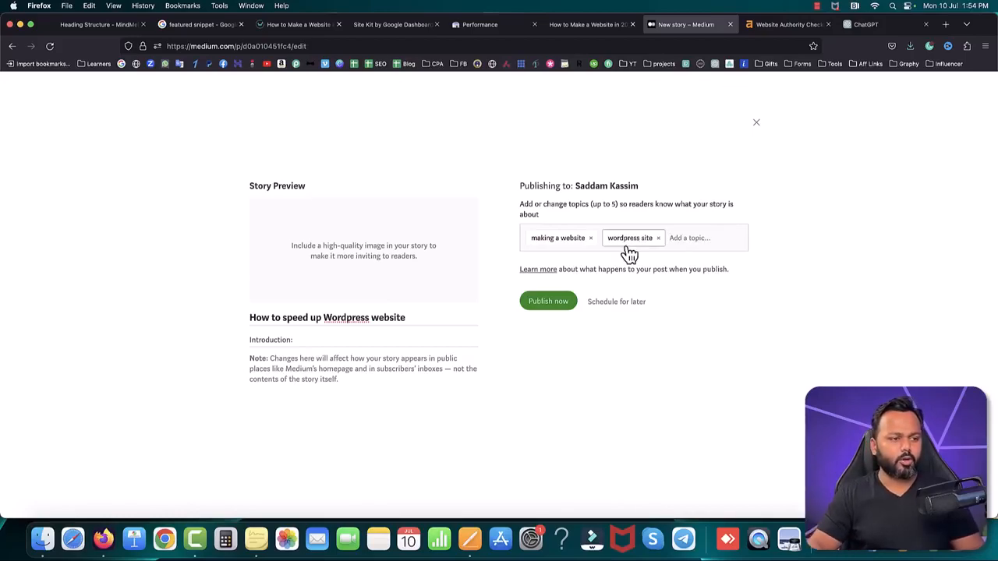
left_click(554, 307)
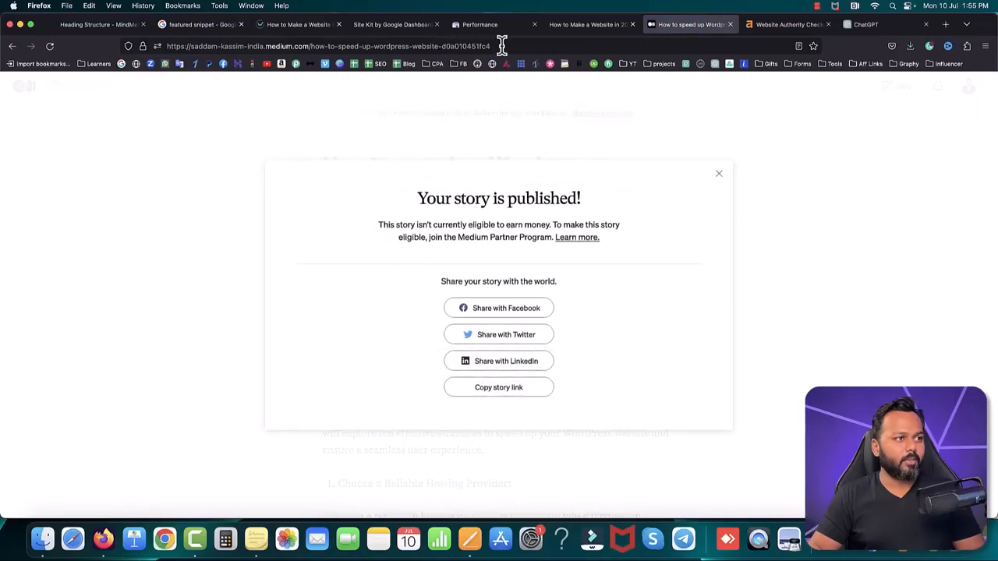
Step: Dismiss the sharing dialog and check the "how to make a website" link in the published story
left_click(719, 174)
scroll(554, 230, "down", 10)
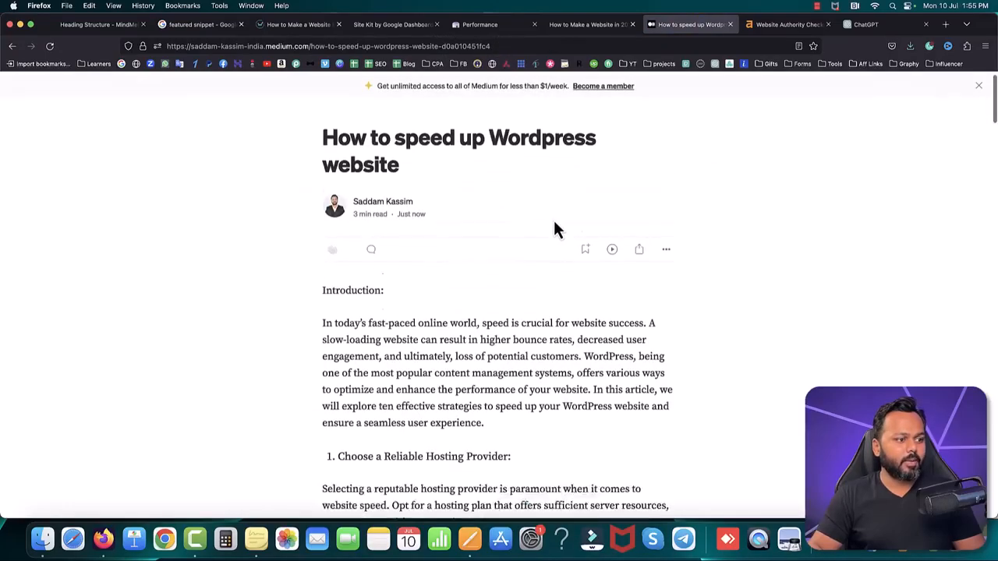
scroll(562, 296, "down", 10)
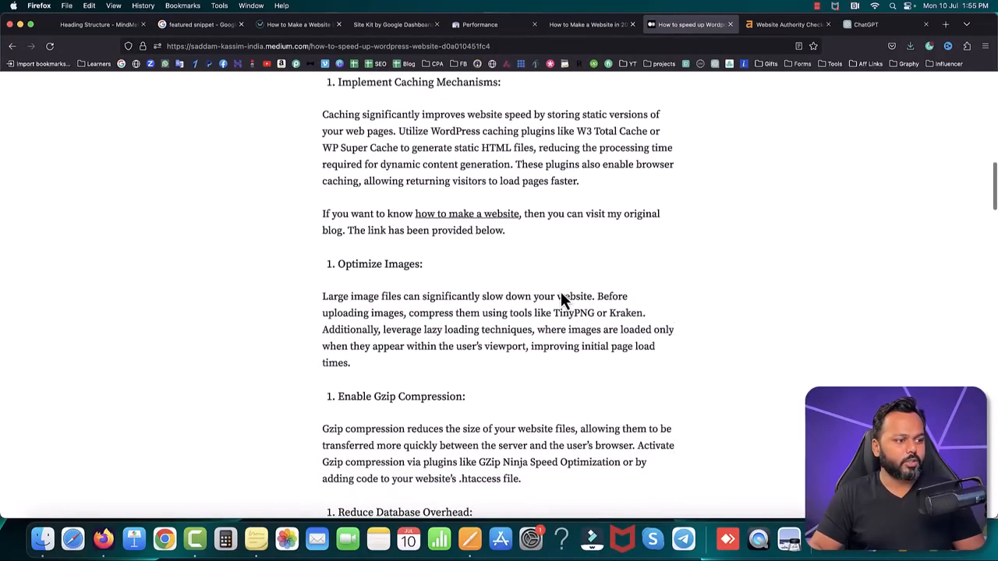
Step: Follow the "how to make a website" link in the published Medium story to test that it reaches the blog post
left_click(460, 191)
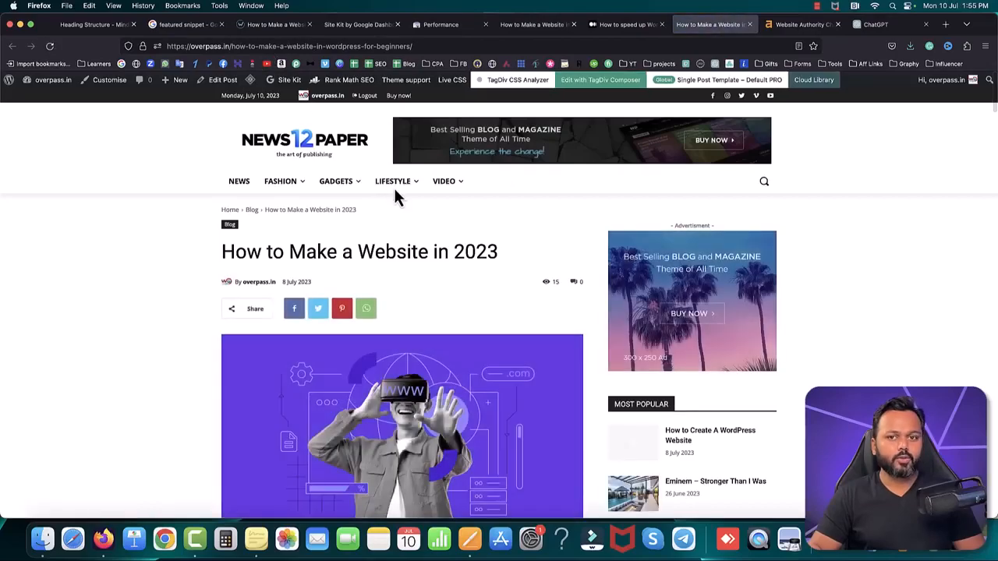
mouse_move(396, 190)
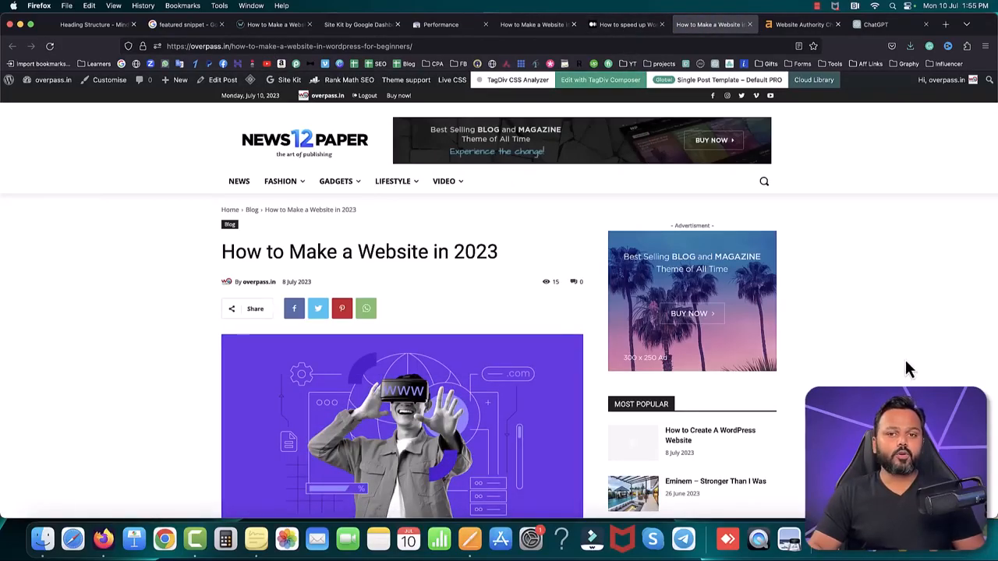
Step: Load livejournal.com in place of the ChatGPT page and dismiss the account notice
left_click(774, 24)
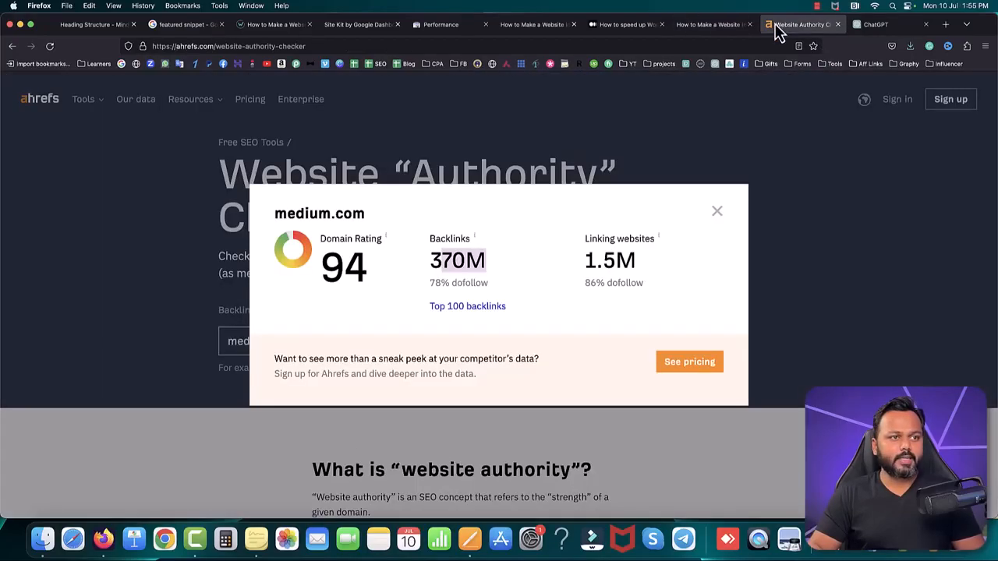
left_click(715, 45)
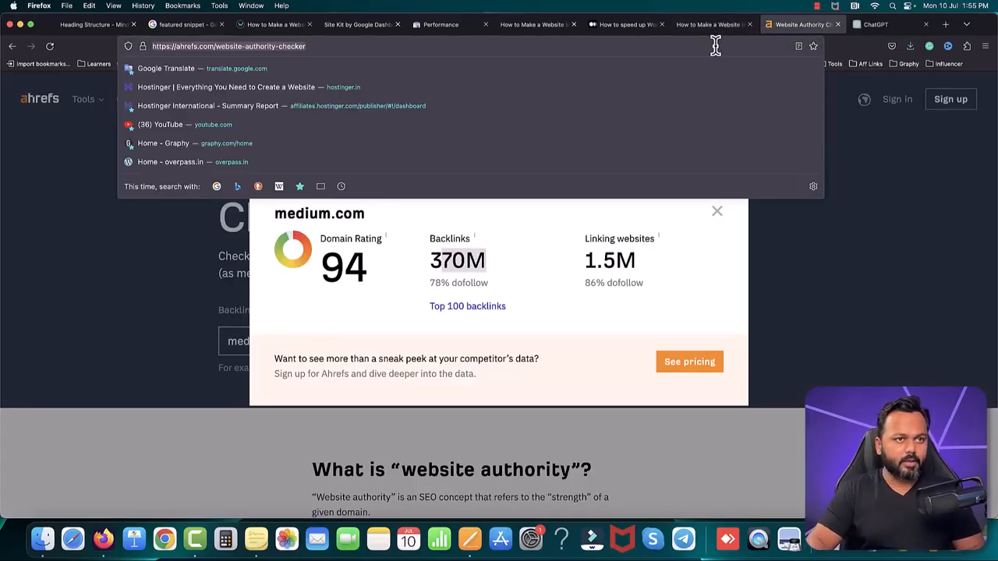
left_click(876, 24)
left_click(659, 48)
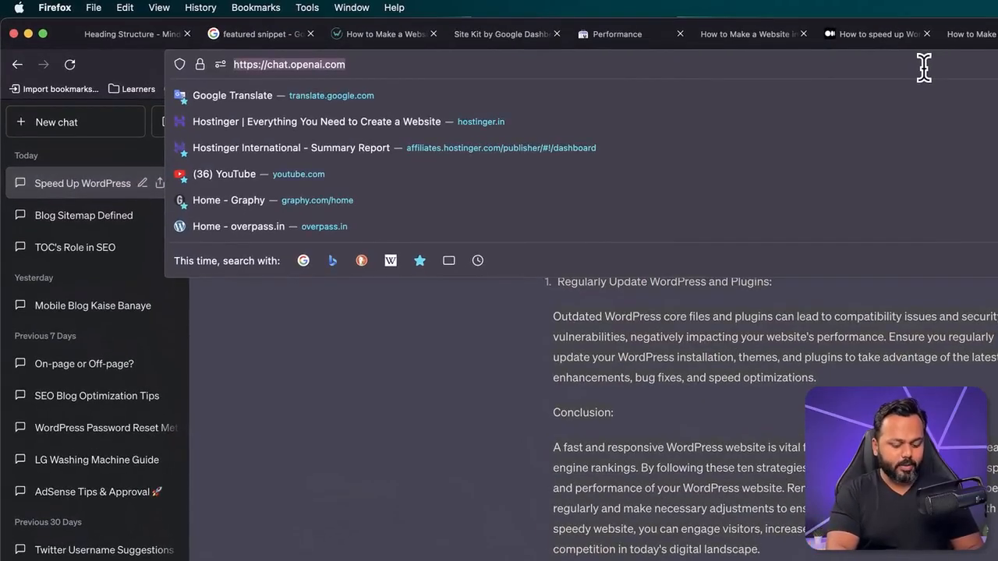
type("livejournal.com")
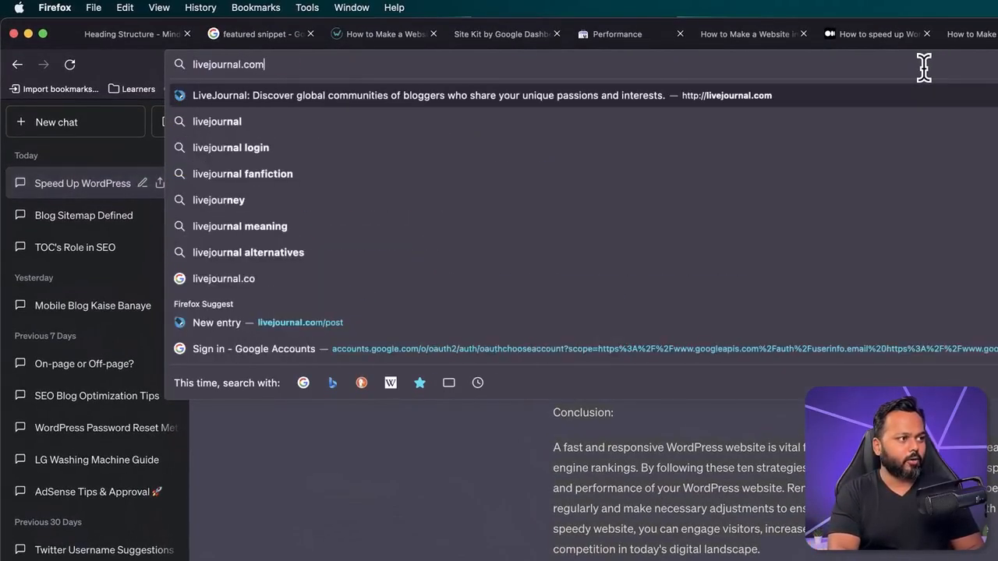
key("Return")
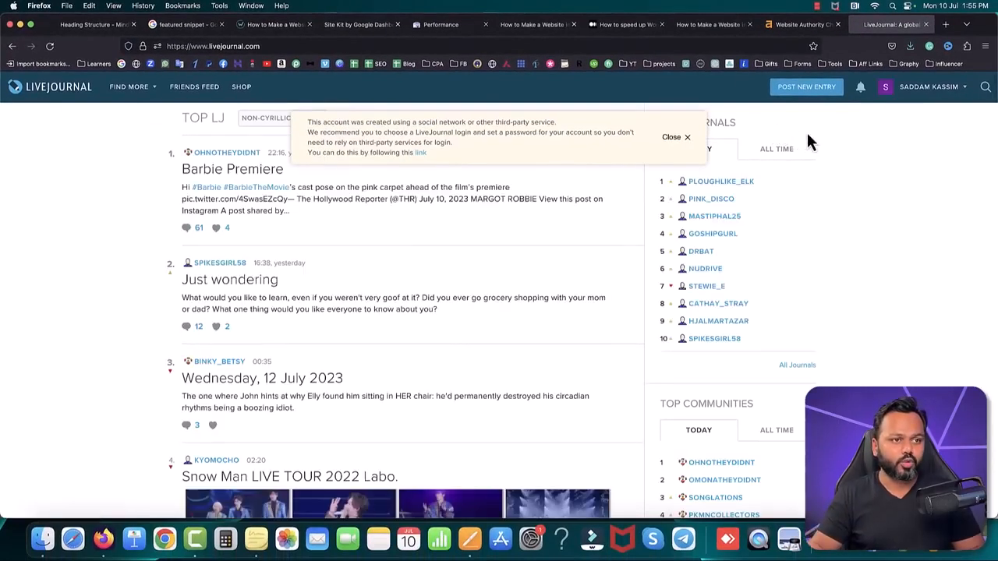
left_click(686, 137)
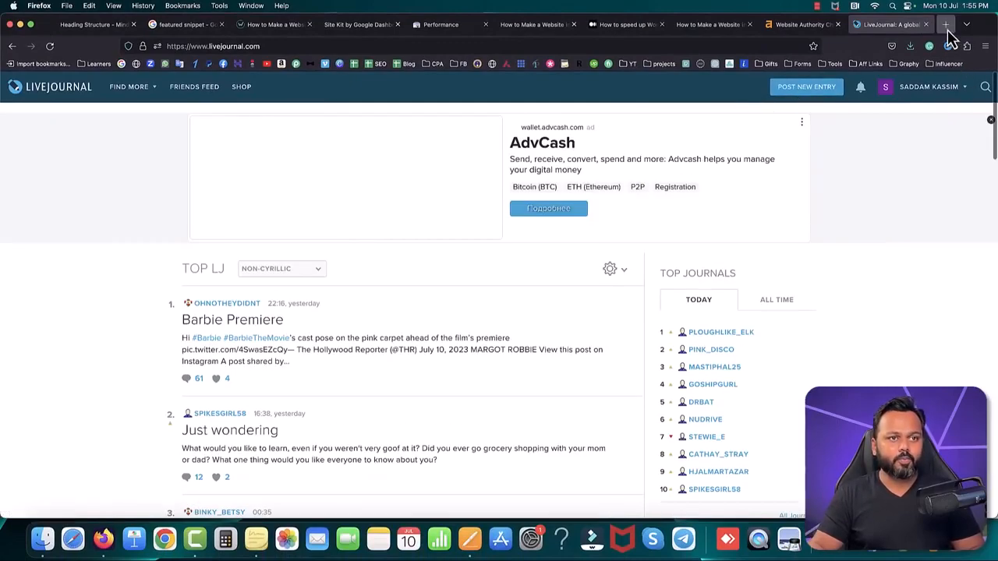
Step: Open quora.com in a new browser tab
left_click(946, 28)
type("quora.com/")
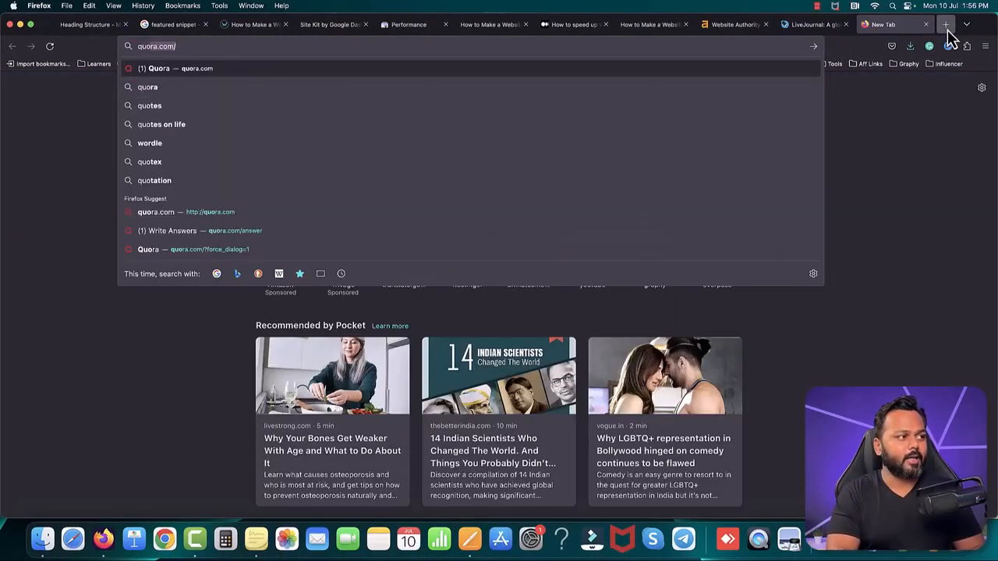
key("Return")
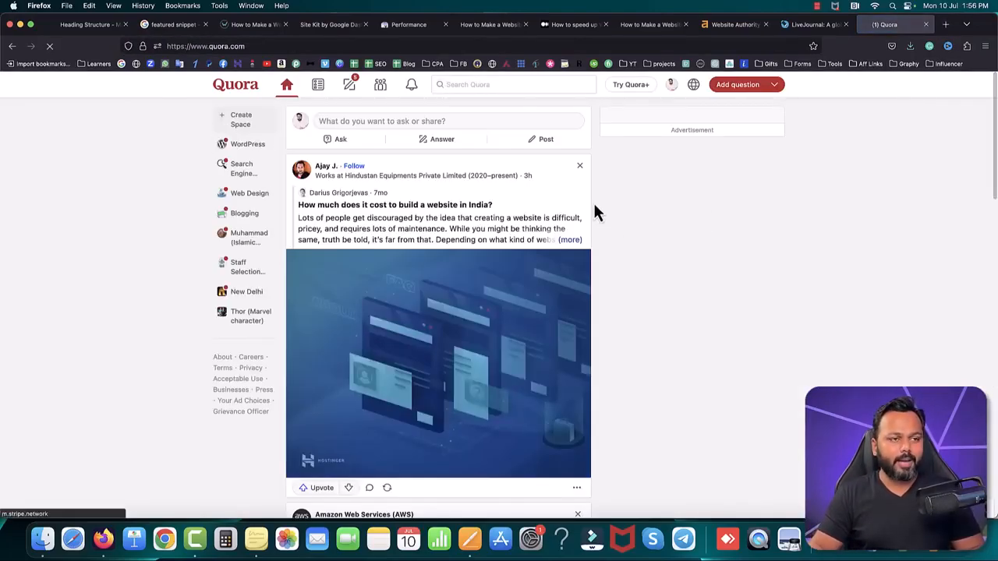
Step: Open blogspot.com in another new browser tab to reach the Blogger dashboard
left_click(945, 25)
type("blogspot.co")
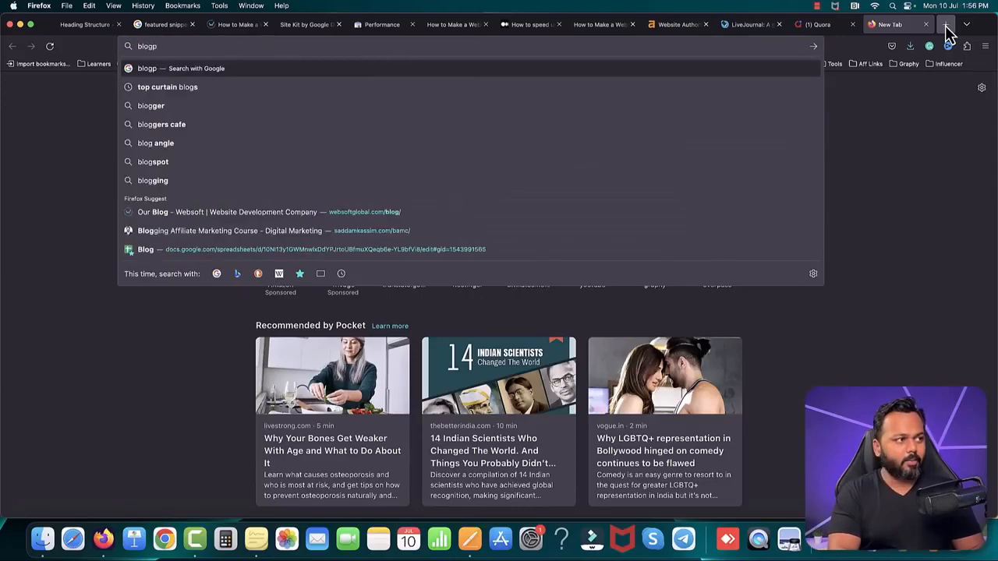
type("m")
key("Return")
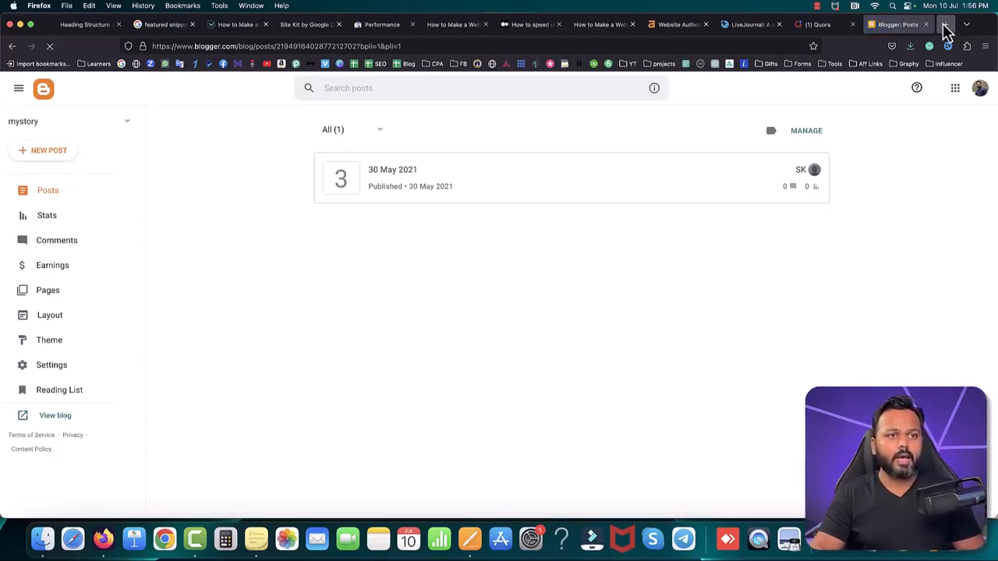
Step: Open linkedin.com in a new browser tab and start writing an article published as the personal profile
left_click(945, 28)
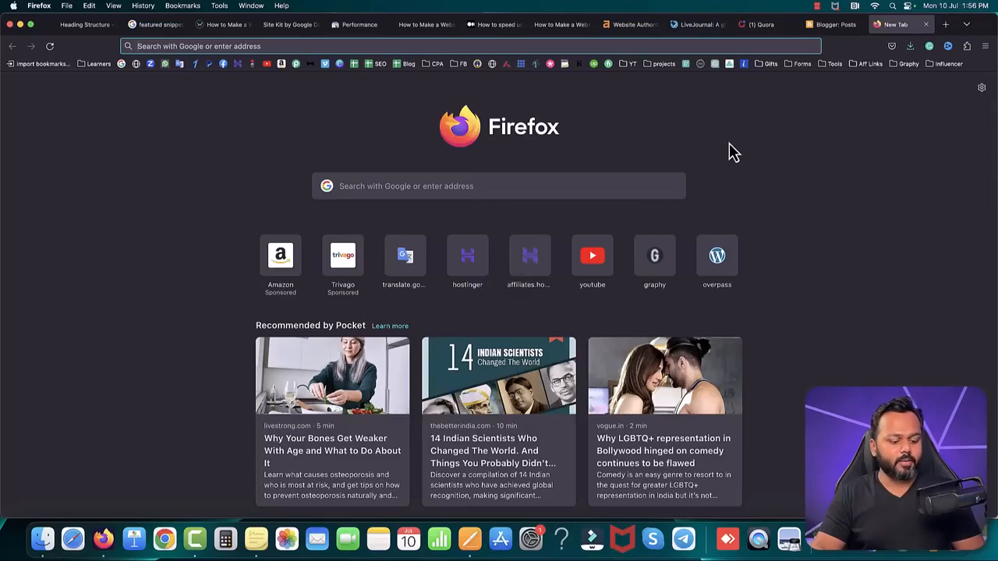
type("linke")
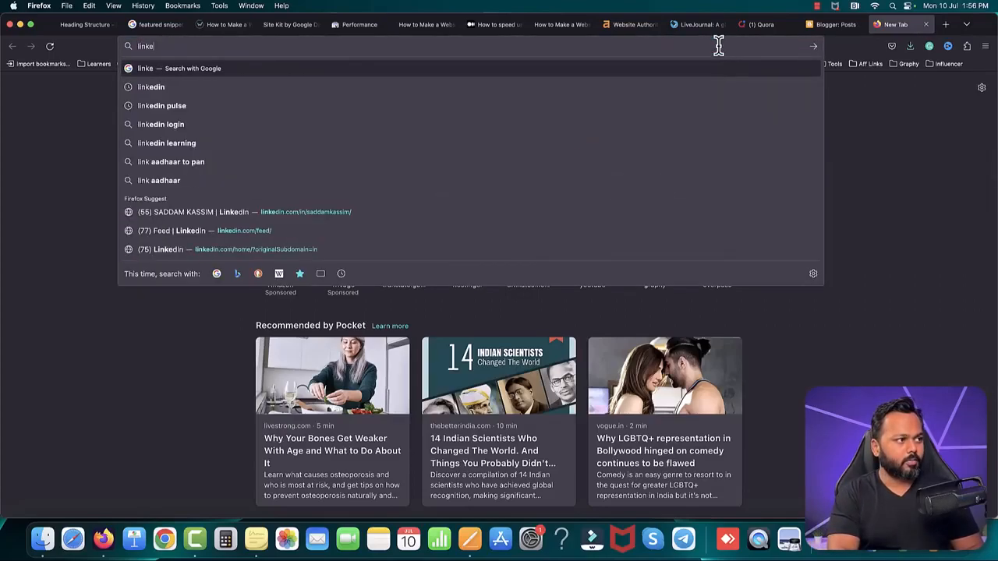
type("din.com")
key("Return")
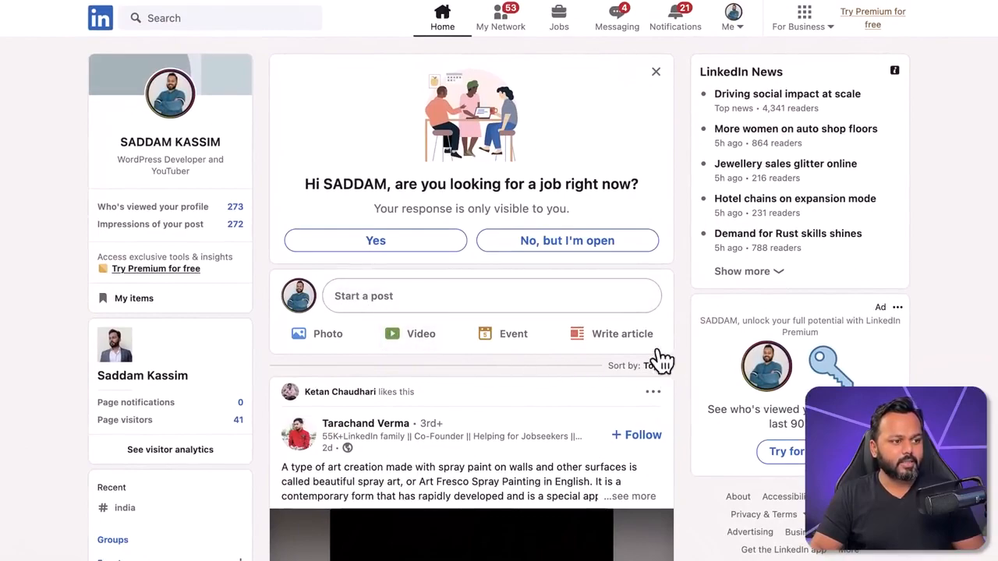
left_click(601, 335)
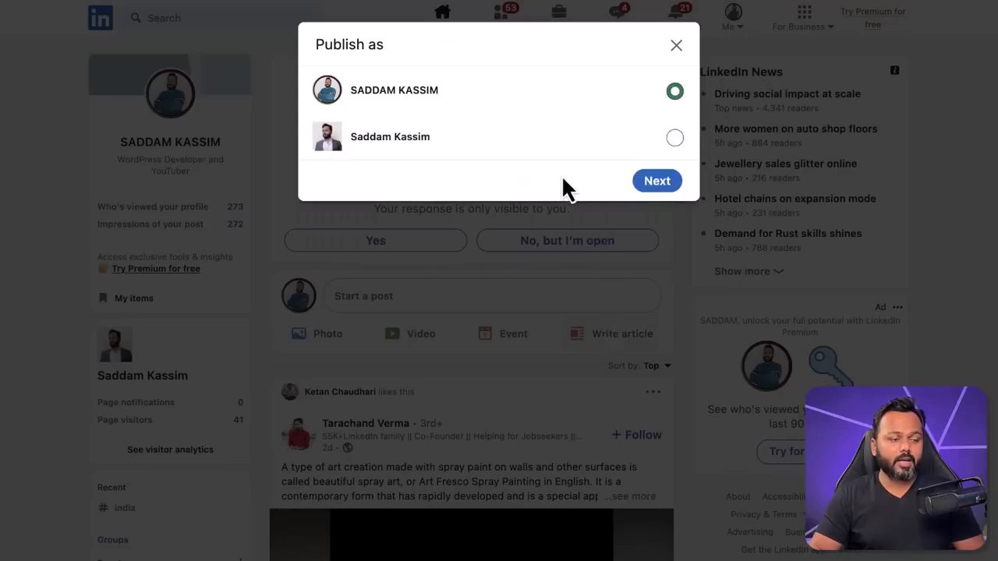
left_click(654, 182)
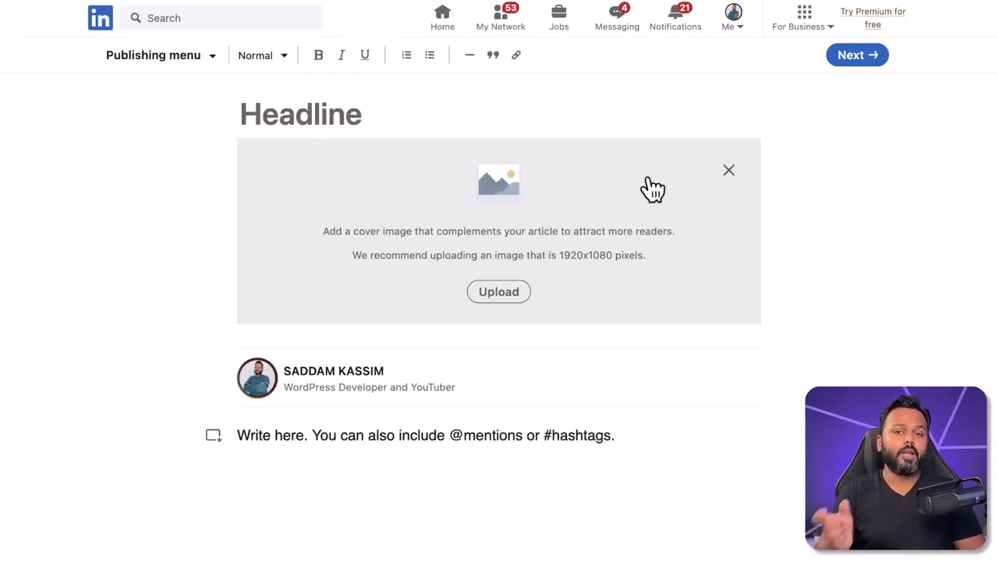